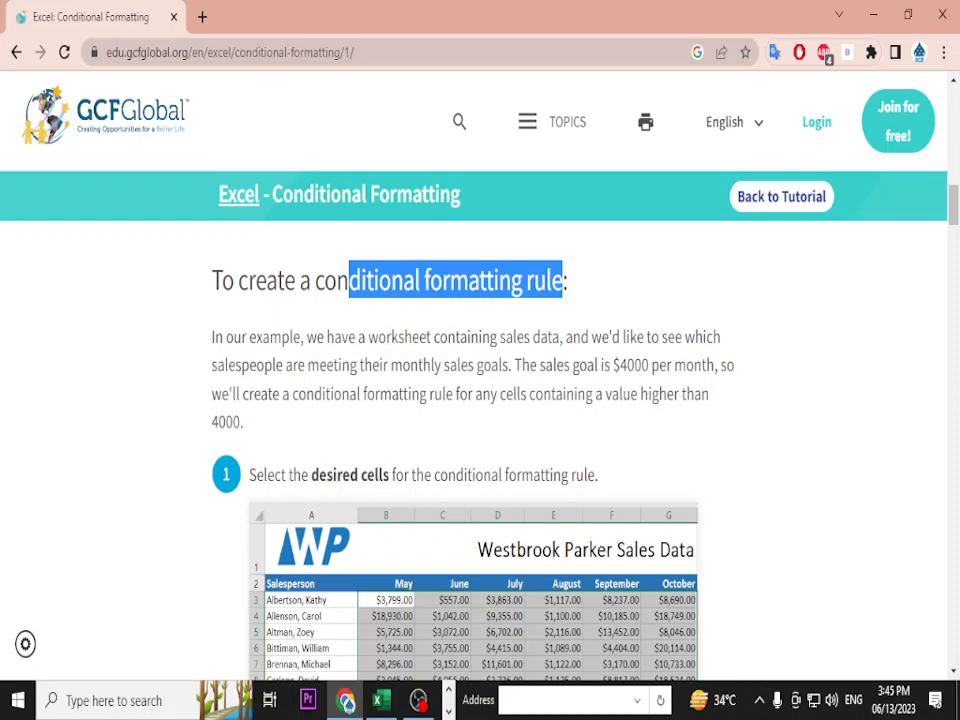
- Switch from the GCFGlobal tutorial in Chrome to the Westbrook Parker Sales Data workbook in Excel
key(alt+Tab)
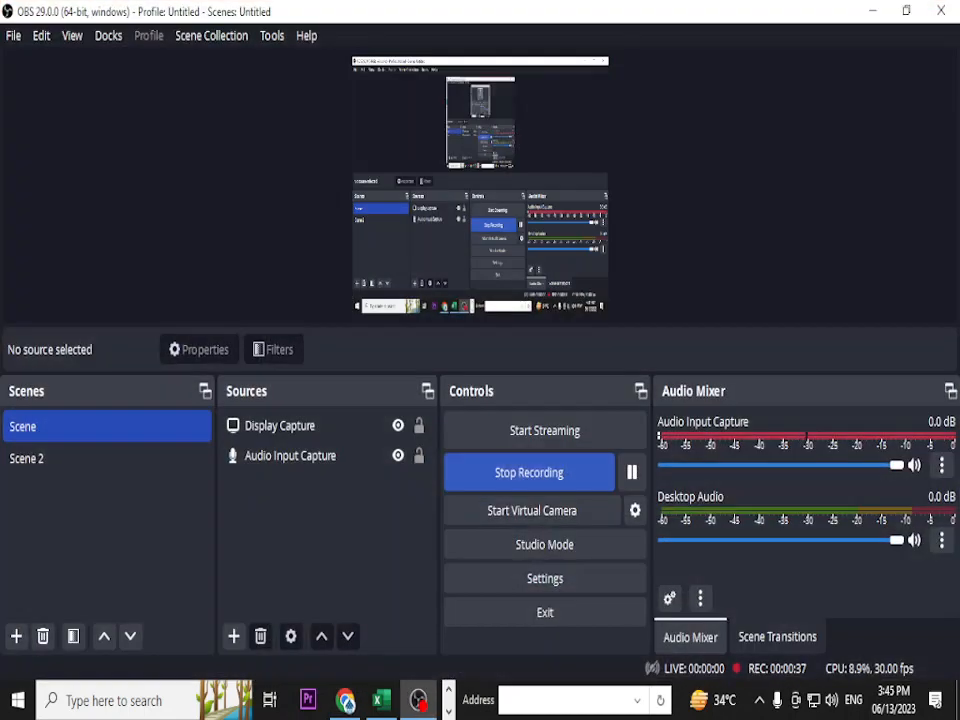
key(alt+Tab)
key(alt+Tab)
key(Tab)
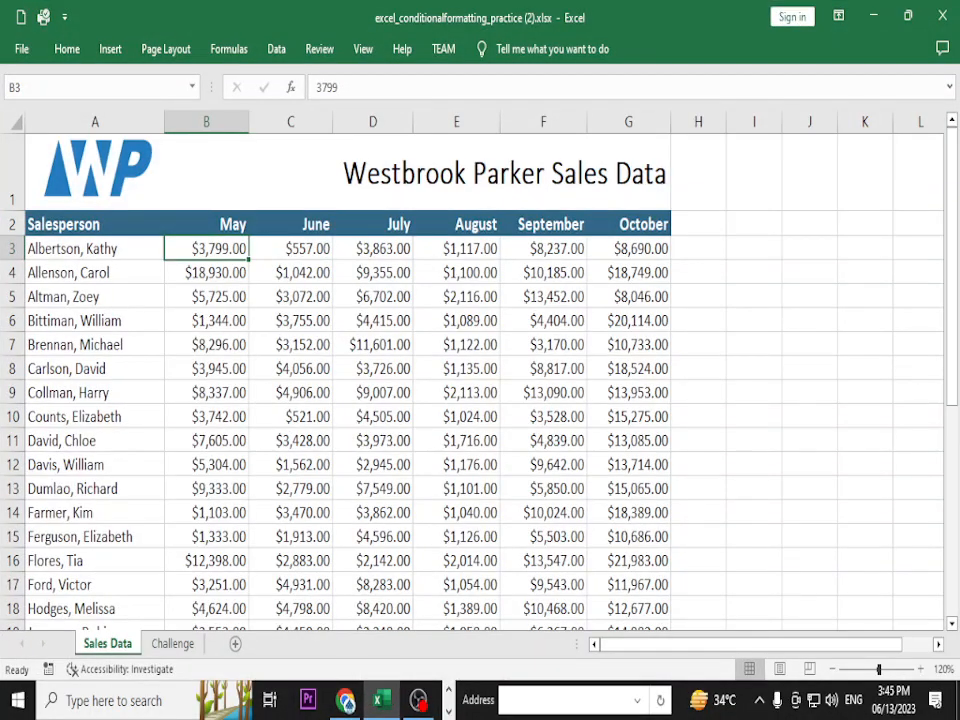
- Select from B3 to October and row 20, then try selecting the whole table
click(206, 321)
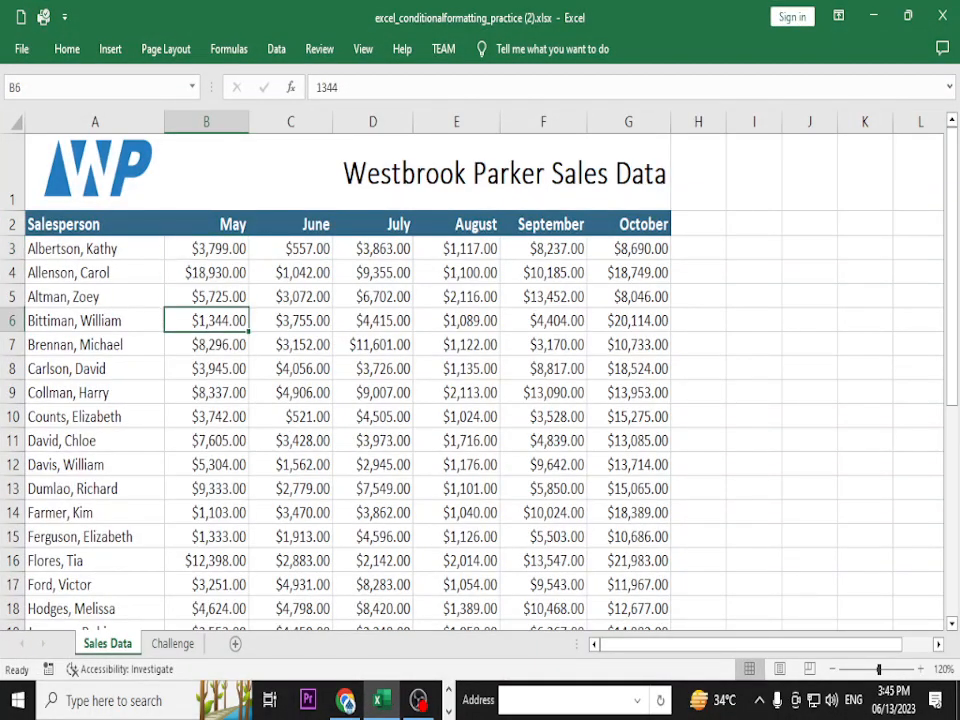
click(206, 249)
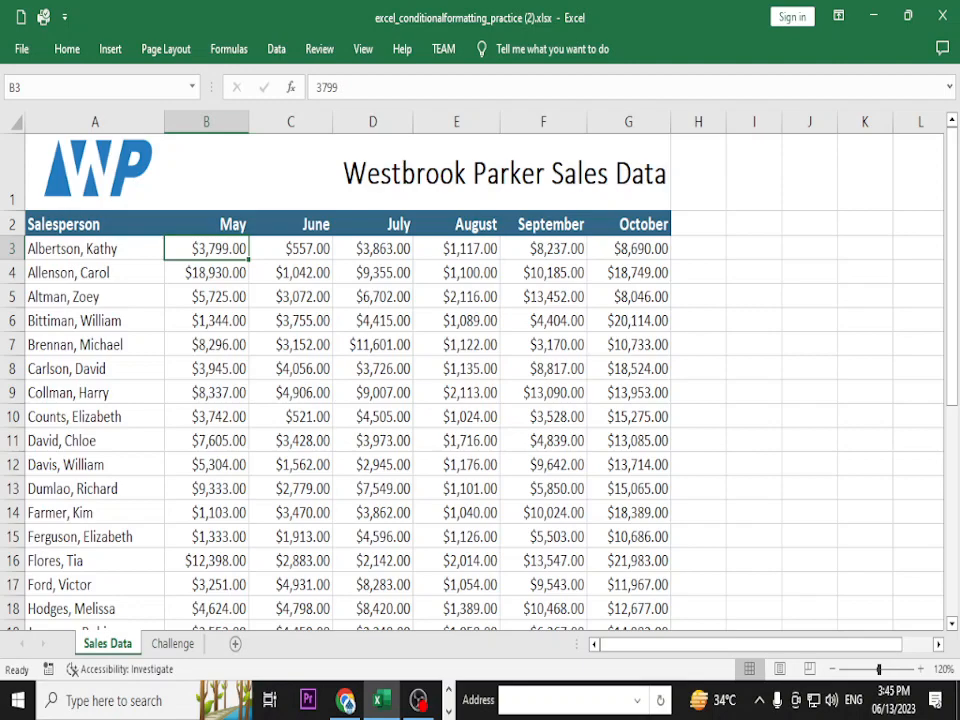
key(ctrl+shift+Right)
key(ctrl+shift+Down)
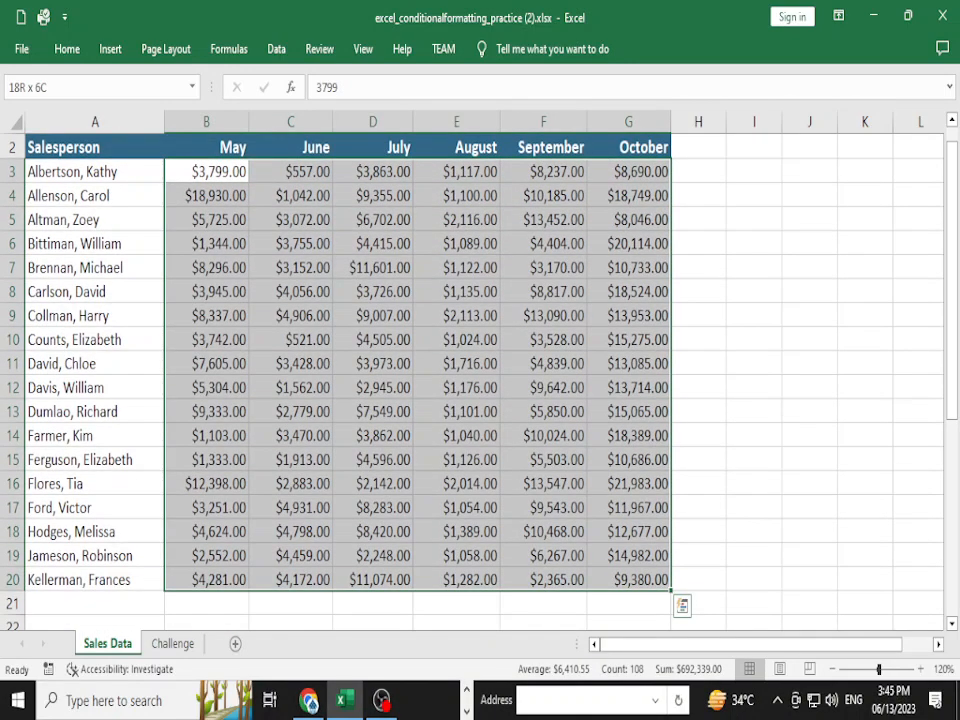
scroll(418, 380, up, 1)
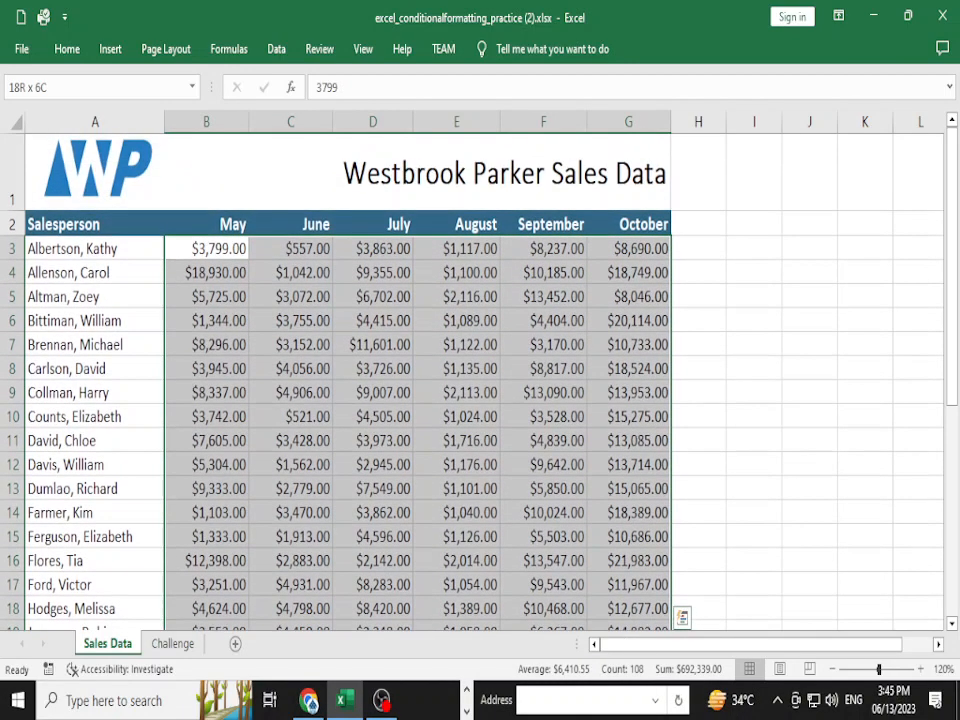
click(98, 168)
click(71, 272)
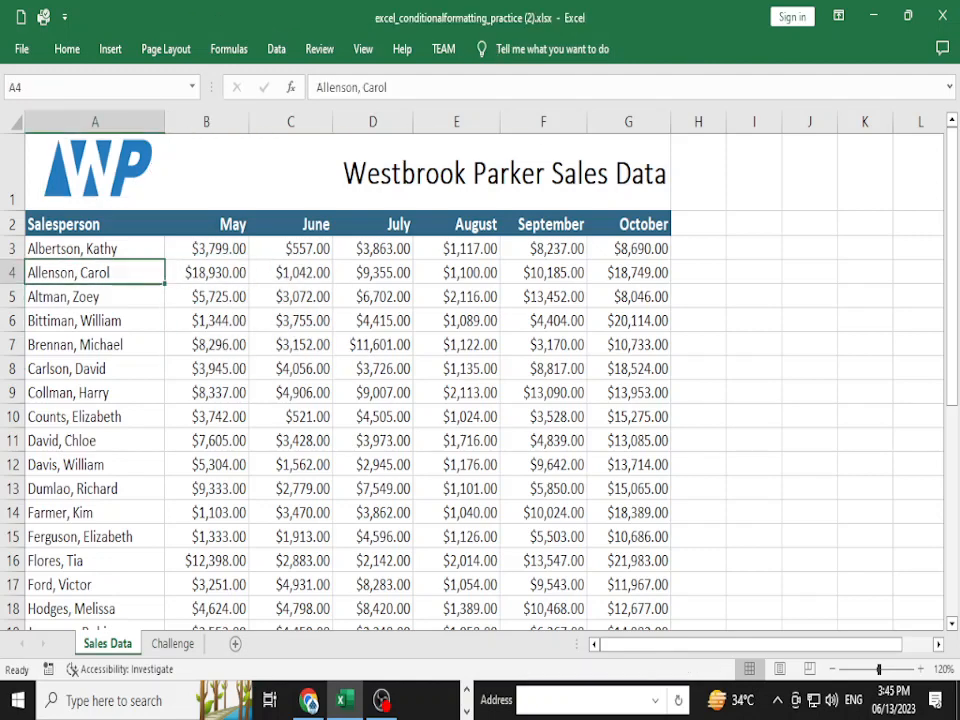
key(ctrl+a)
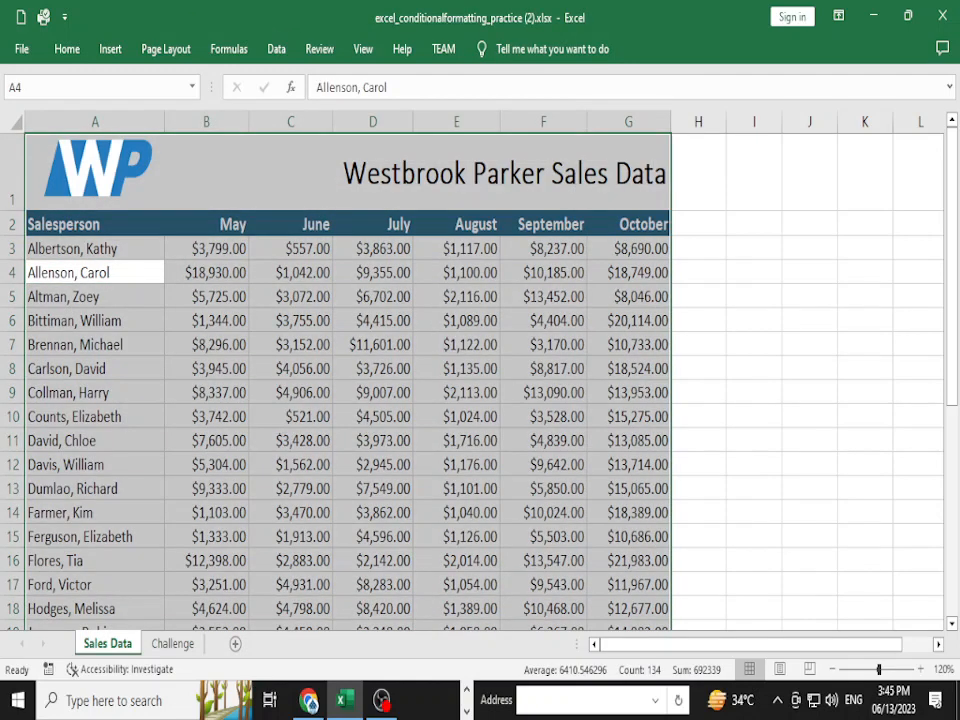
click(71, 272)
- Reselect B3:G20, then check how far row 3's data extends from B3
click(207, 248)
key(ctrl+shift+Right)
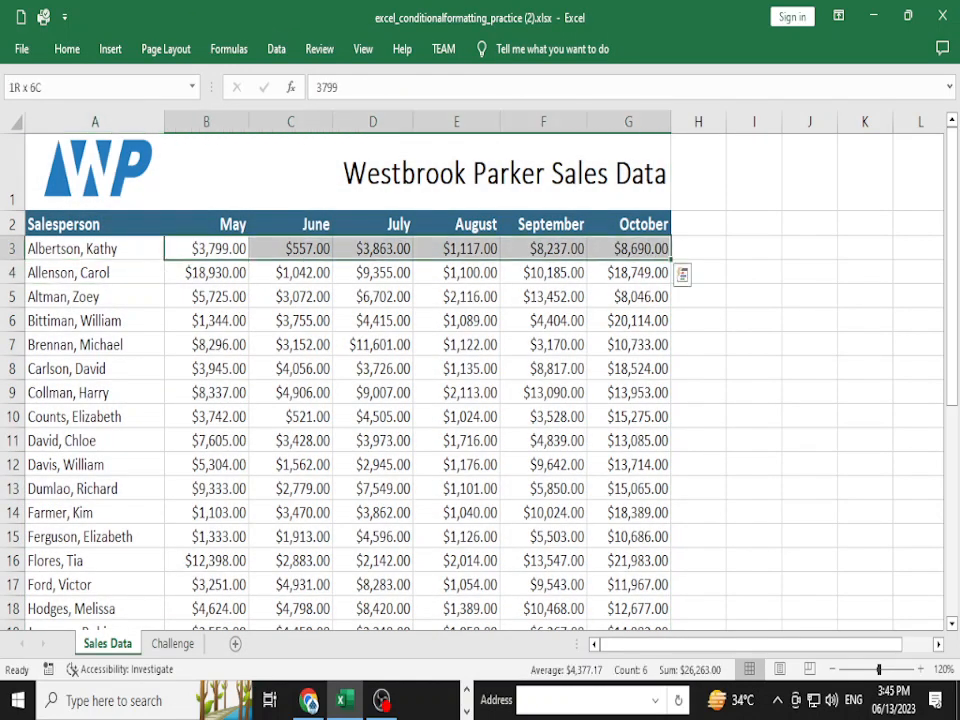
key(ctrl+shift+Down)
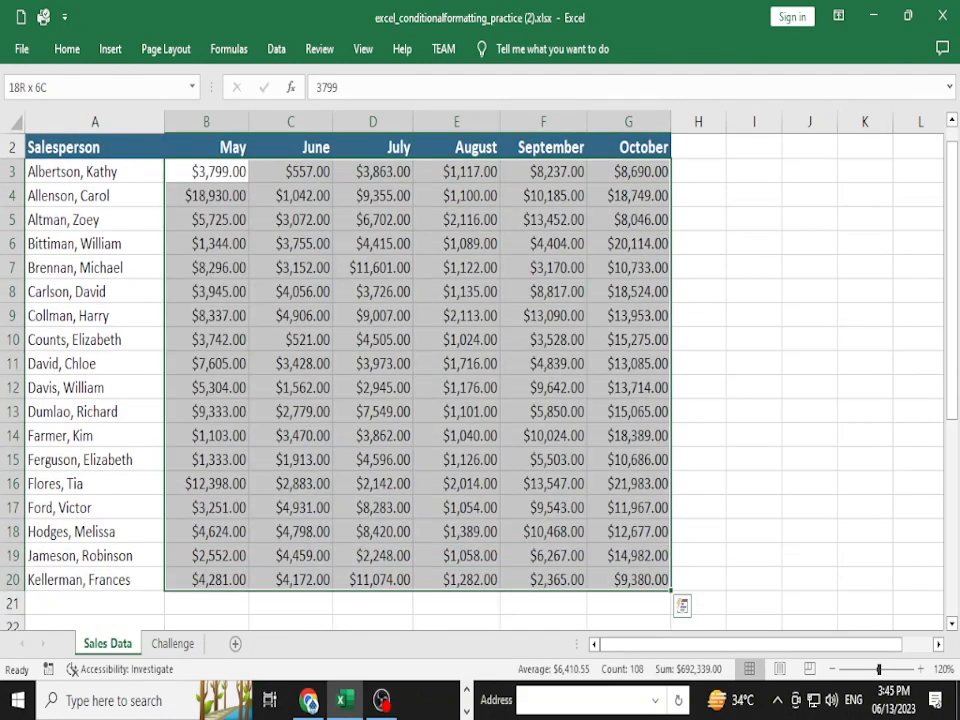
scroll(350, 360, up, 1)
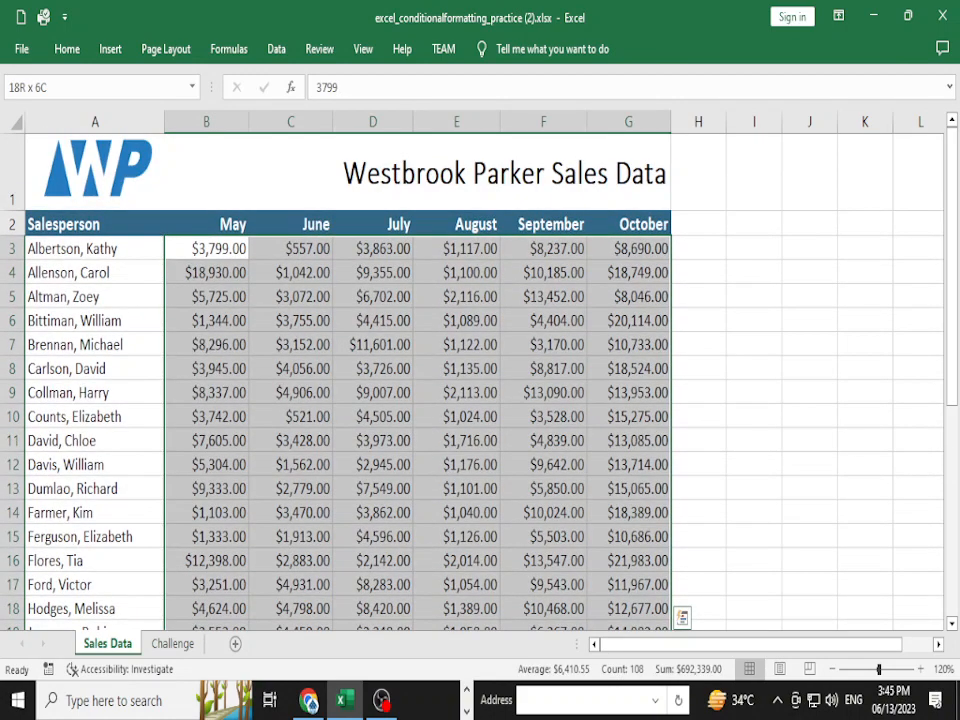
click(207, 248)
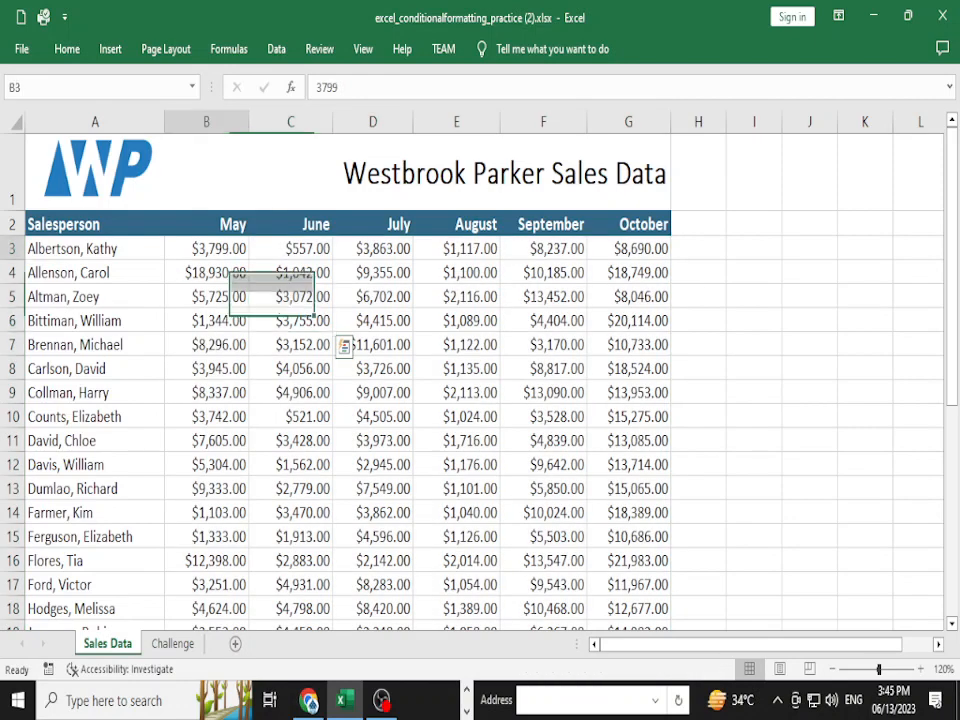
key(ctrl+Right)
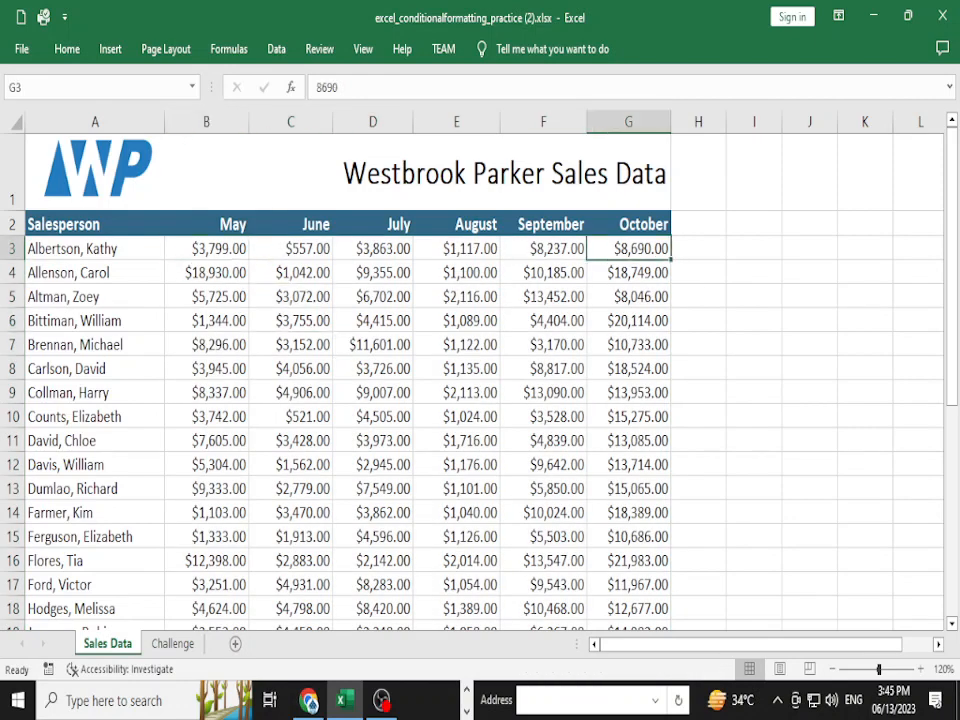
key(ctrl+shift+Left)
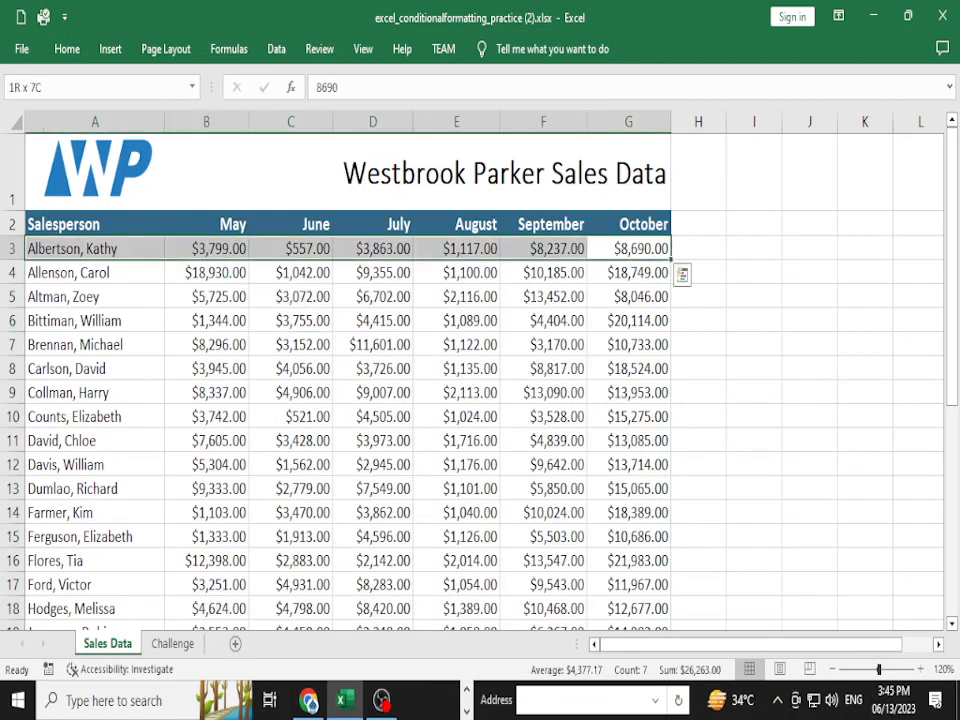
- Select the May–October figures B3:G20 again and bring up the Home commands
click(207, 321)
key(Up)
key(Up)
key(Up)
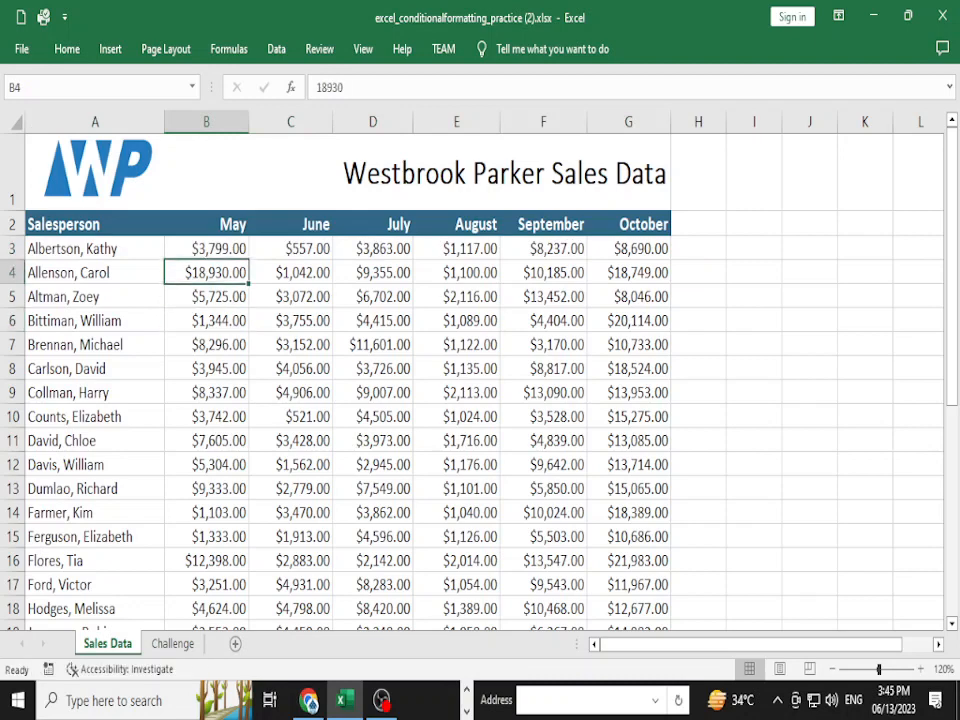
key(ctrl+shift+Right)
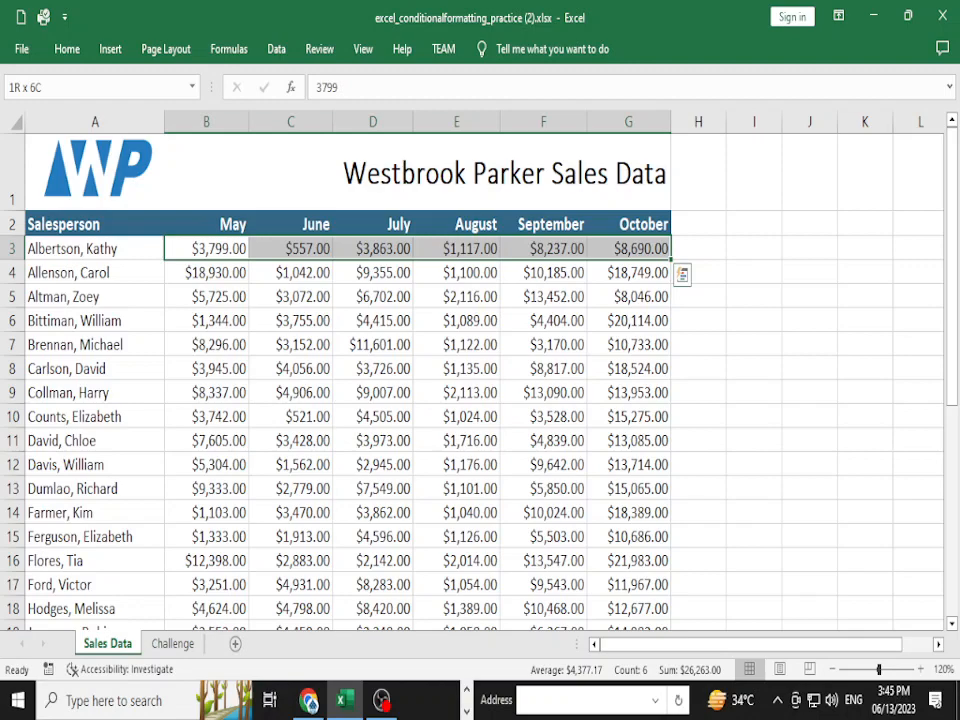
key(ctrl+shift+Down)
key(ctrl+shift+Right)
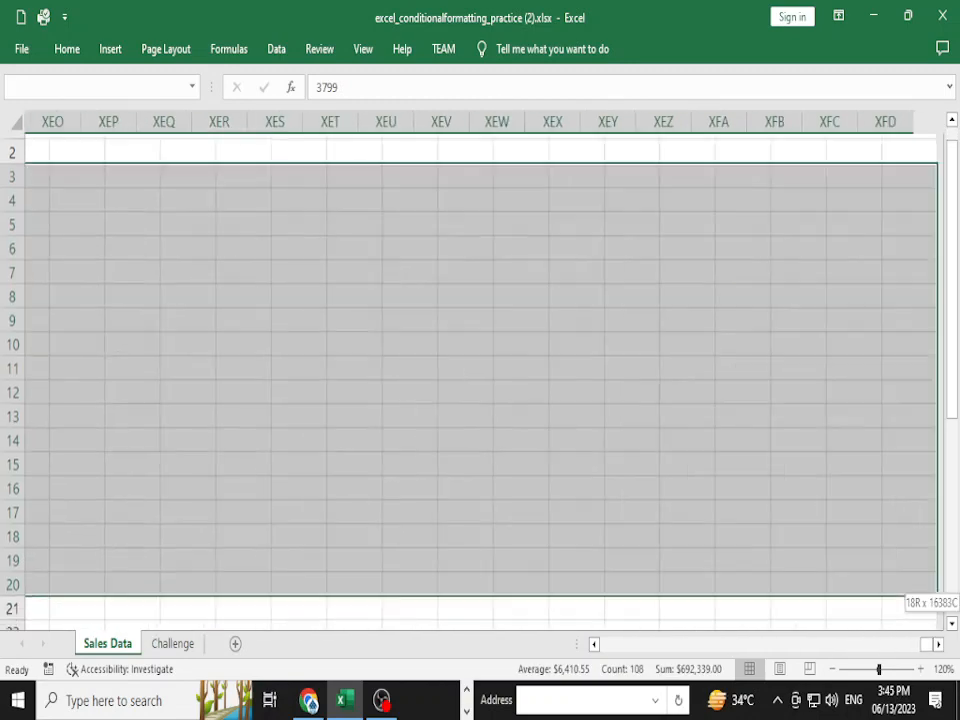
key(ctrl+shift+Left)
key(ctrl+shift+Down)
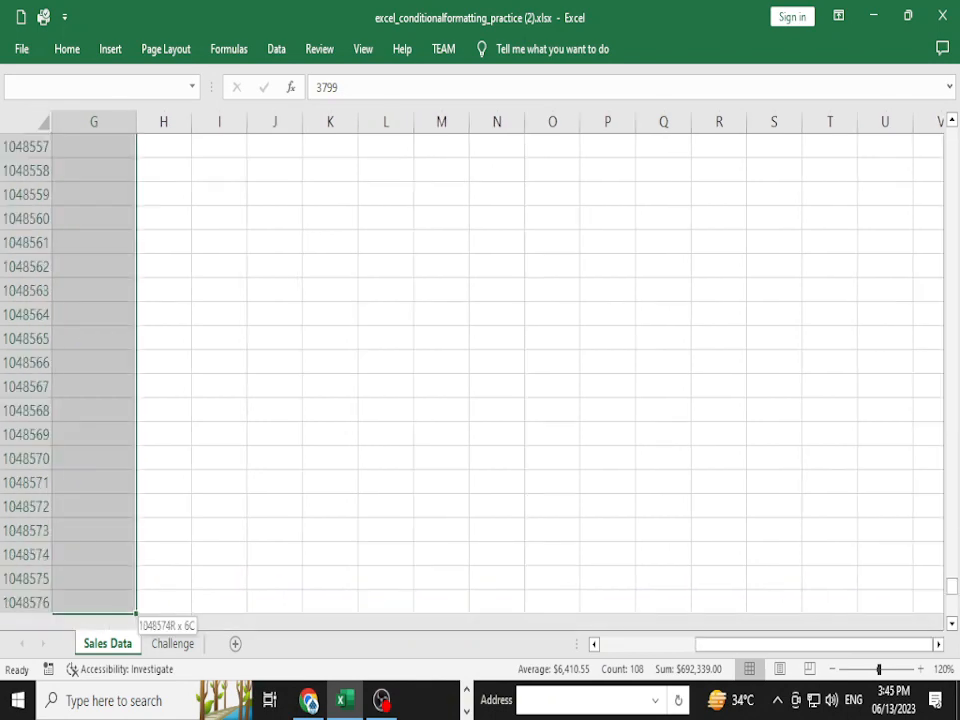
key(ctrl+shift+Up)
drag(812, 644, 718, 644)
scroll(484, 380, up, 6)
scroll(484, 380, up, 1)
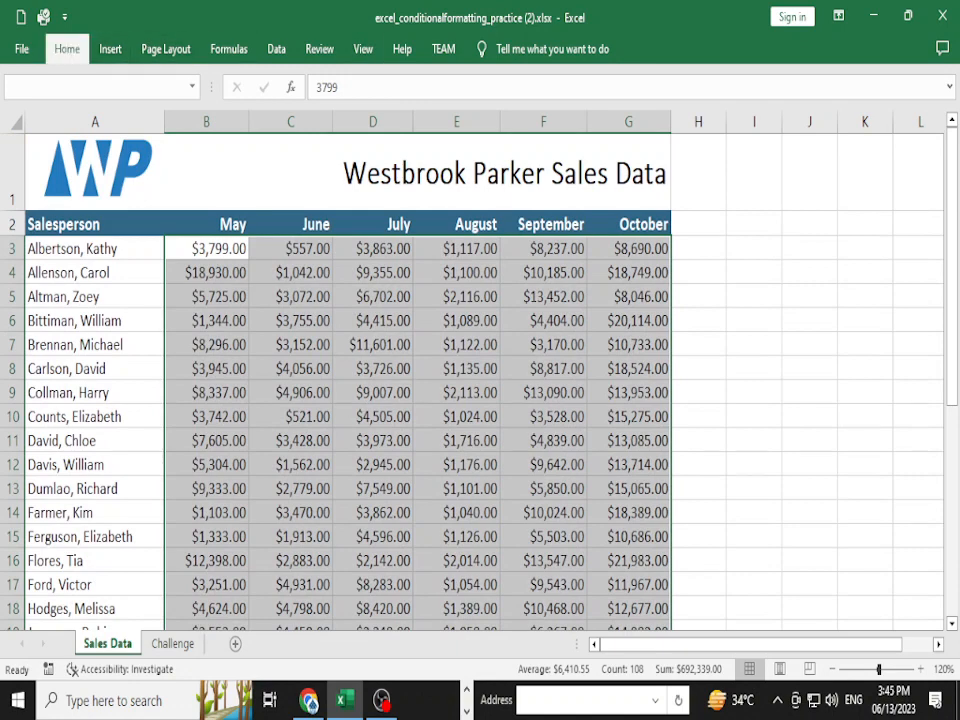
click(67, 48)
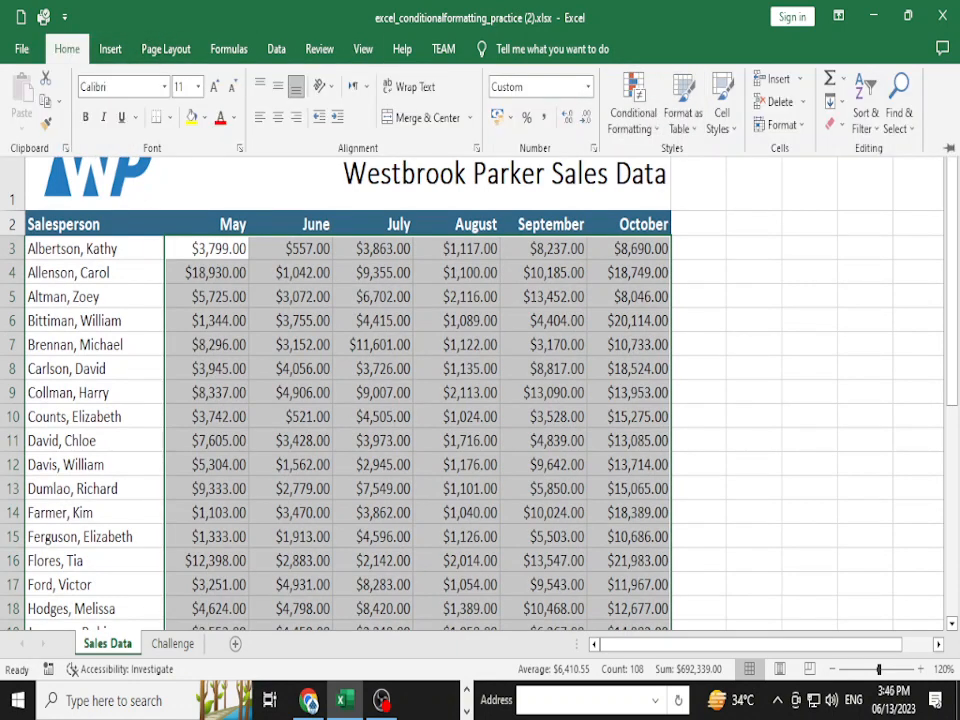
- Add a Greater Than 10000 rule to B3:G20 with Green Fill and Dark Green Text
click(634, 112)
mouse_move(683, 163)
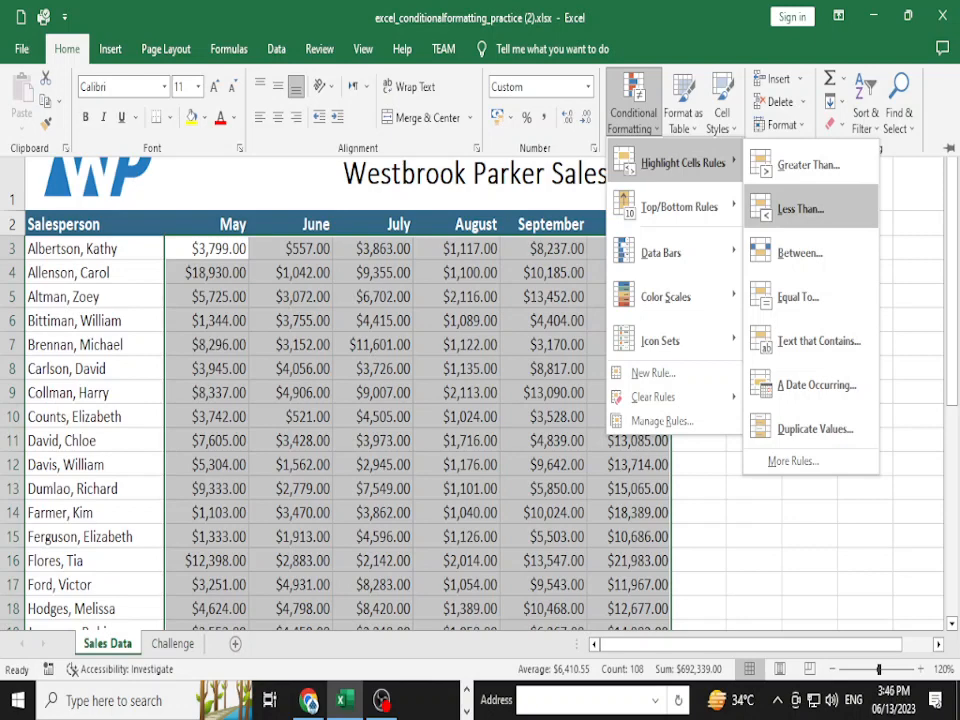
click(806, 165)
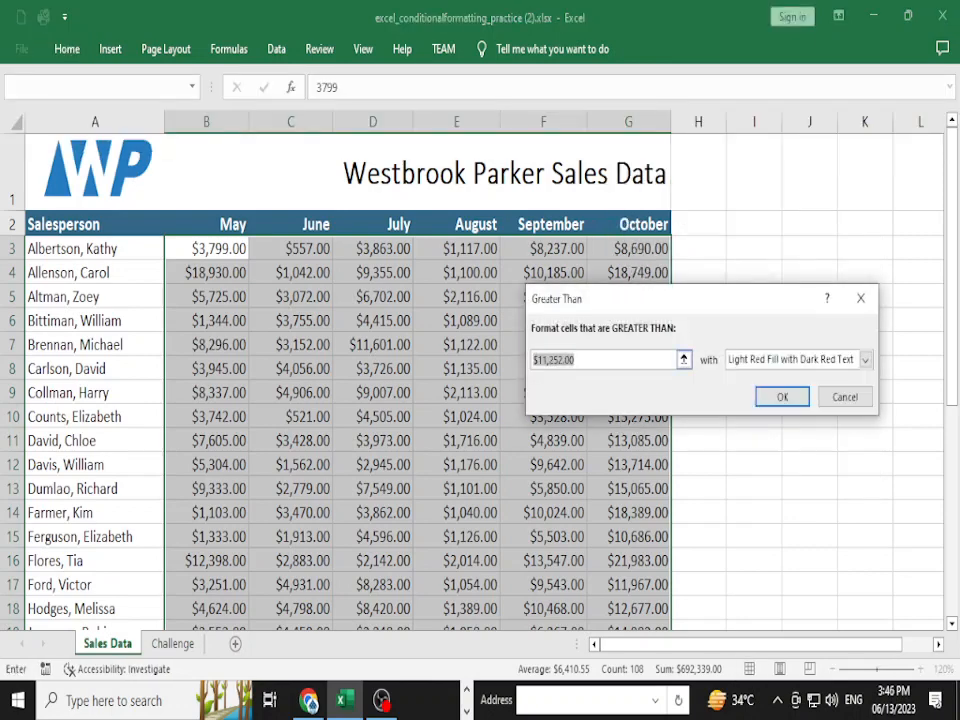
key(BackSpace)
text(10000)
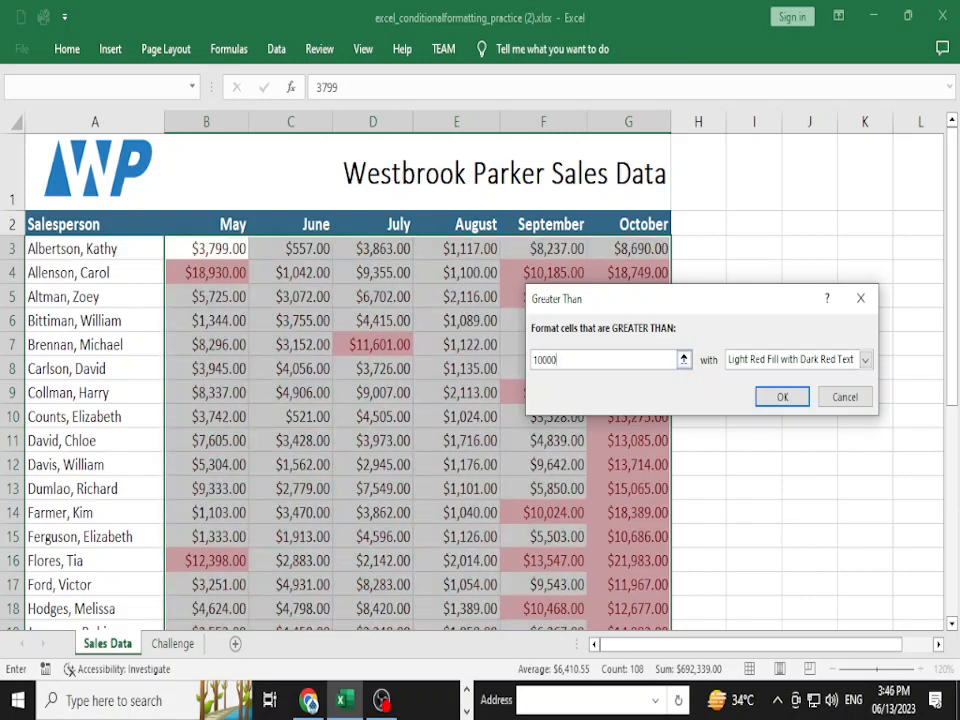
click(866, 360)
key(Down)
key(Down)
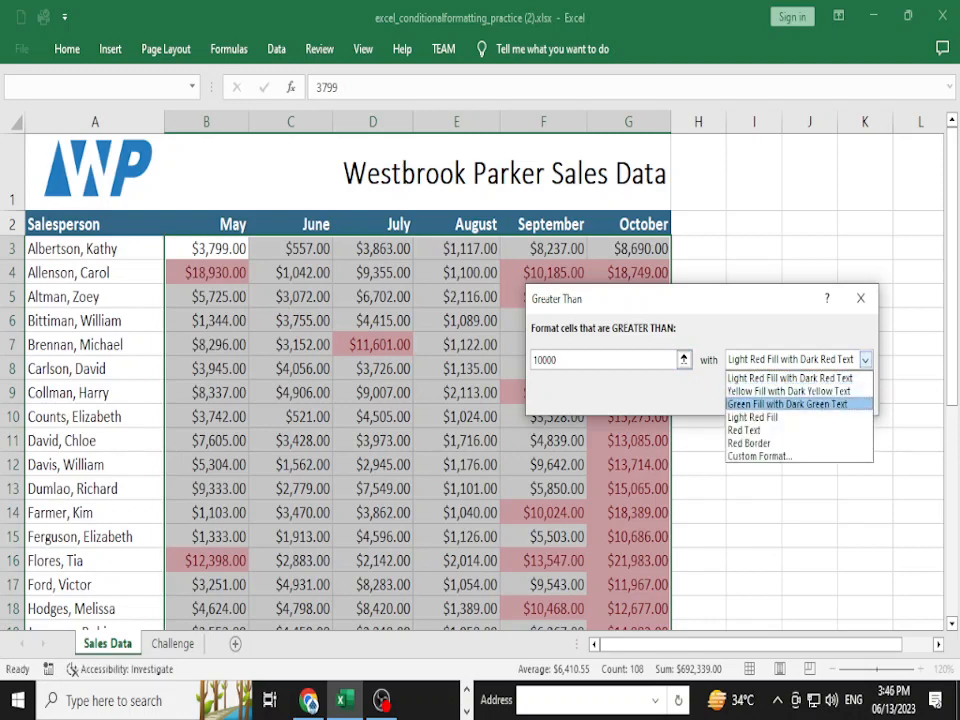
key(Return)
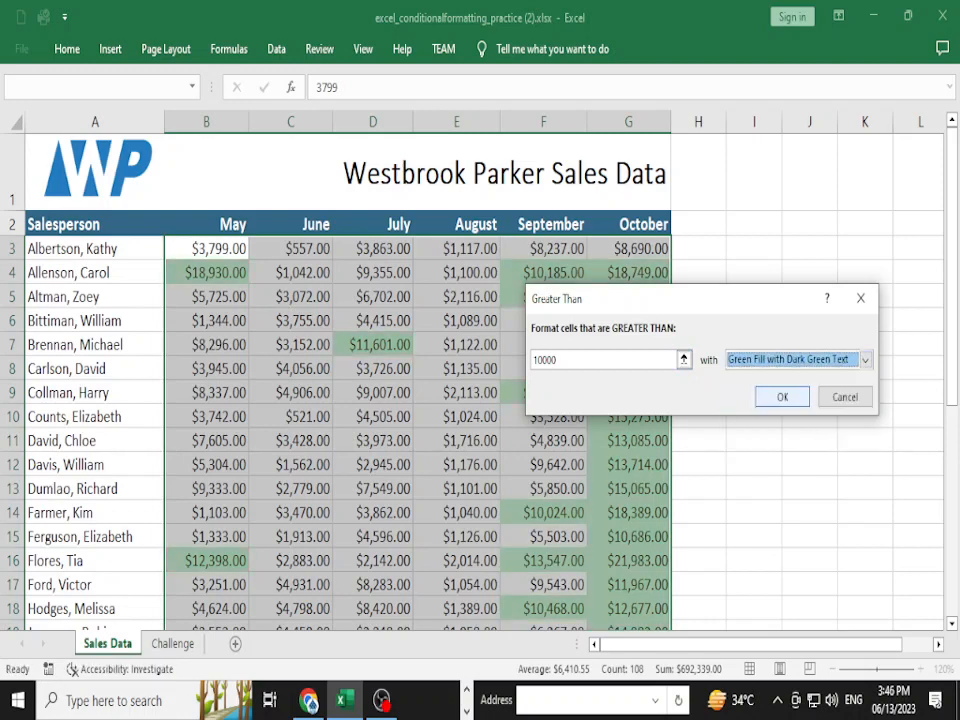
click(782, 397)
click(456, 441)
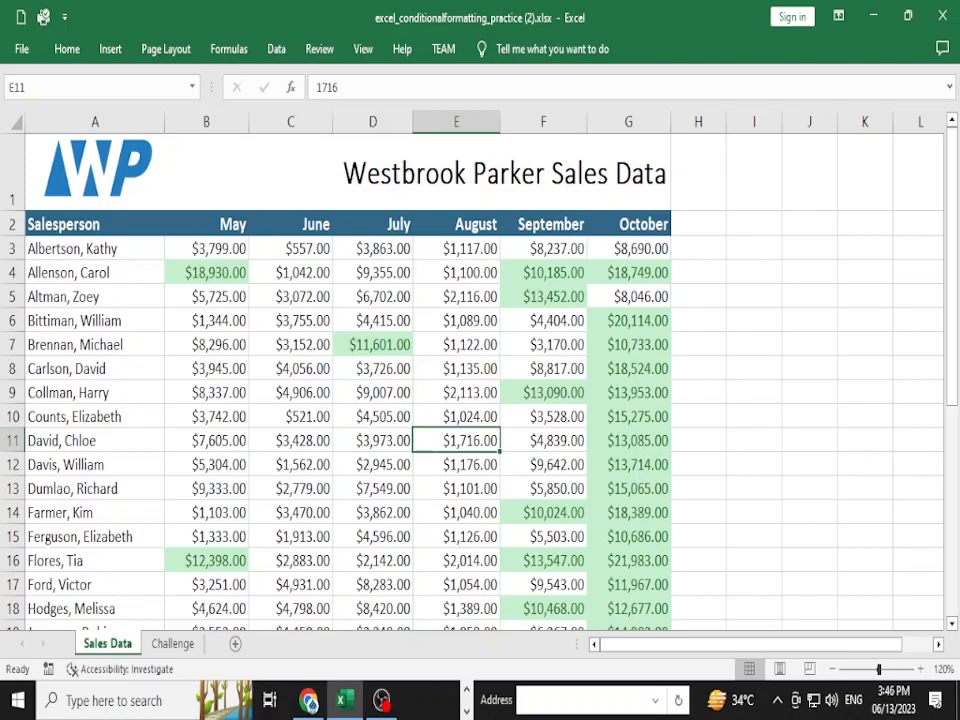
- Scroll the GCFGlobal page down to the red-and-green example sales table, then return to Excel
key(alt+Tab)
key(super+Tab)
key(Tab)
key(alt+Tab)
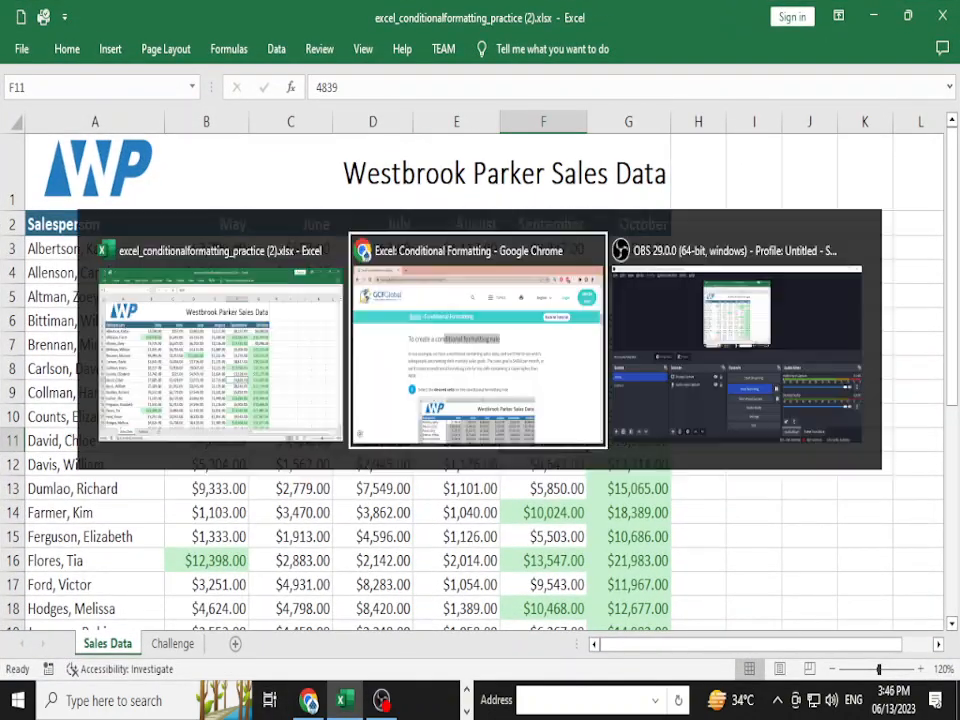
scroll(585, 482, down, 10)
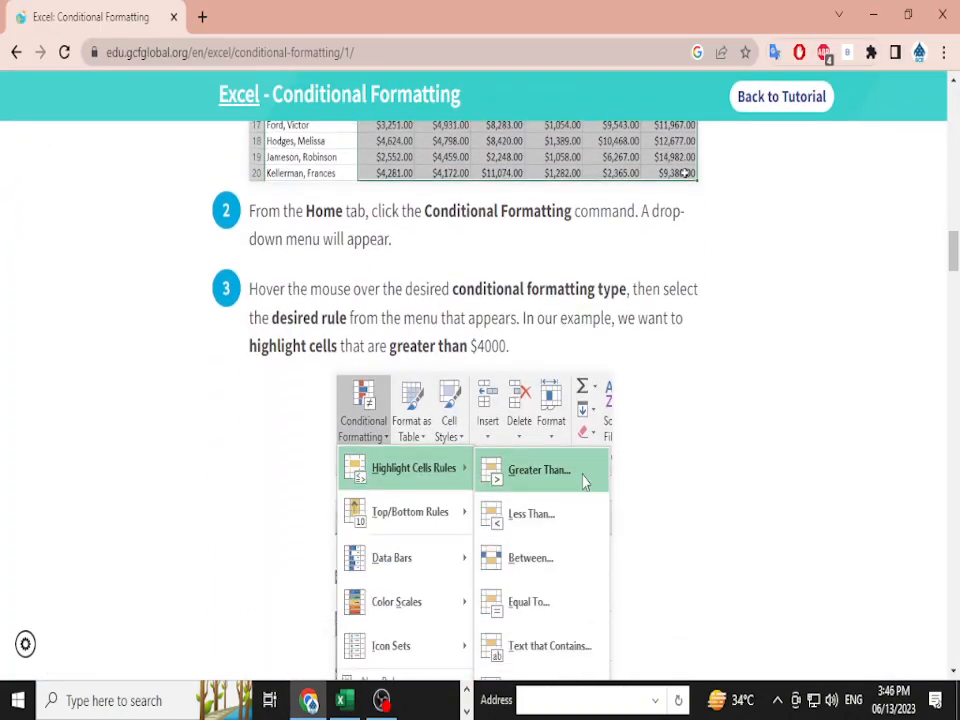
scroll(480, 400, down, 10)
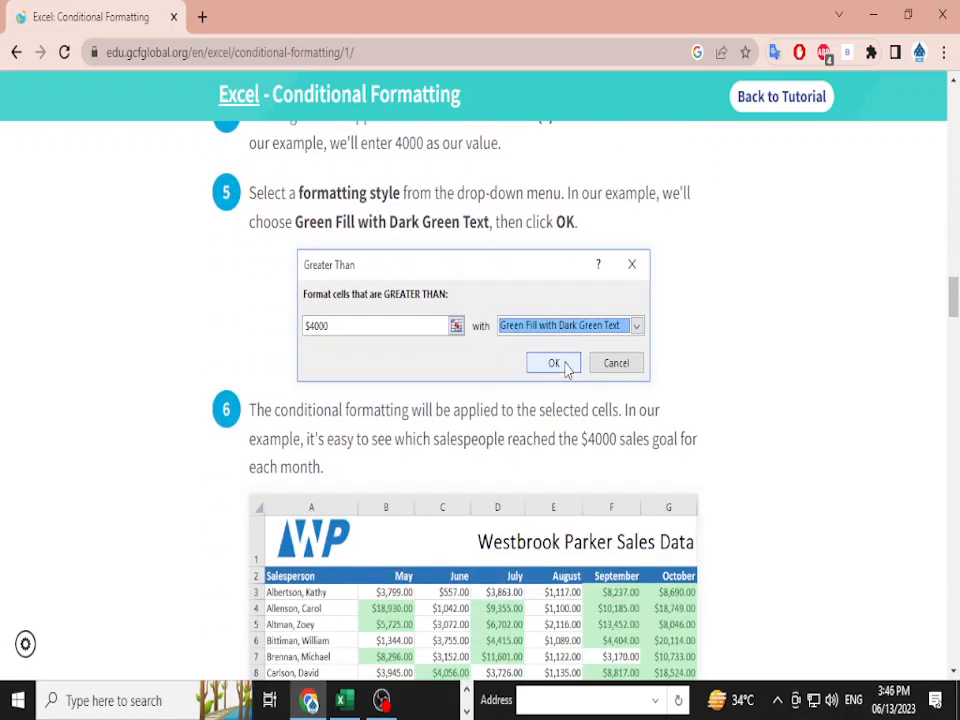
scroll(566, 370, down, 8)
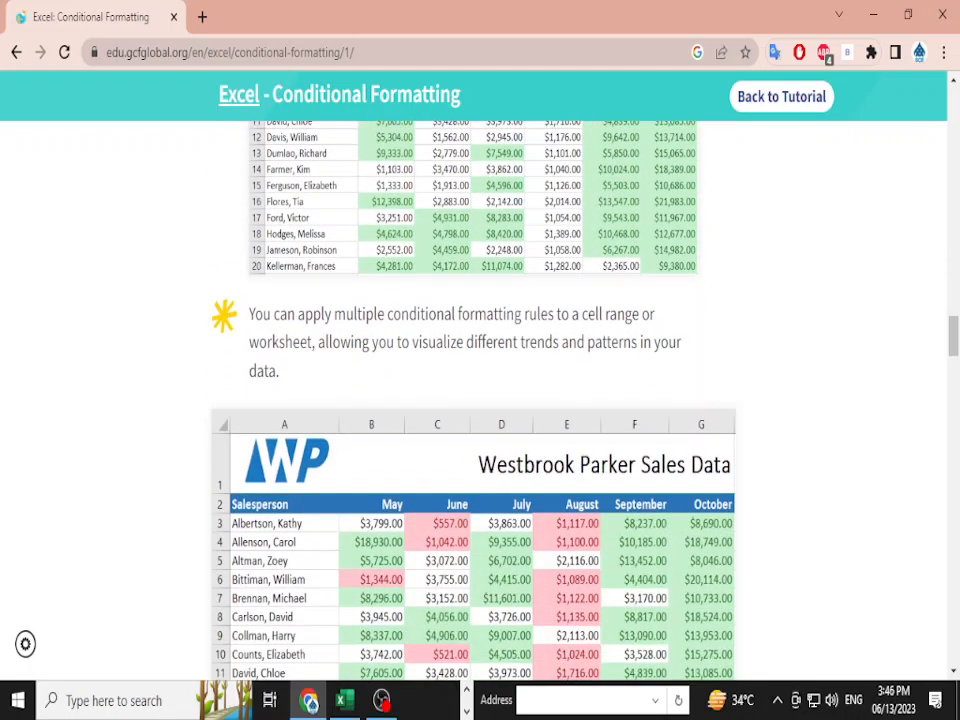
scroll(480, 400, down, 2)
scroll(474, 340, down, 4)
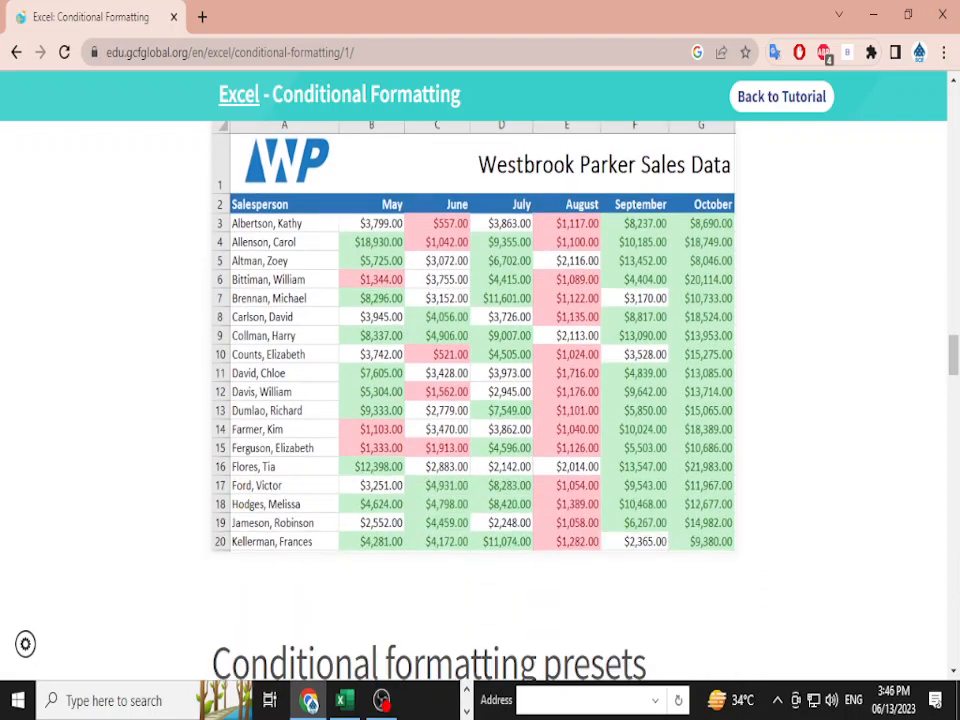
key(alt+Tab)
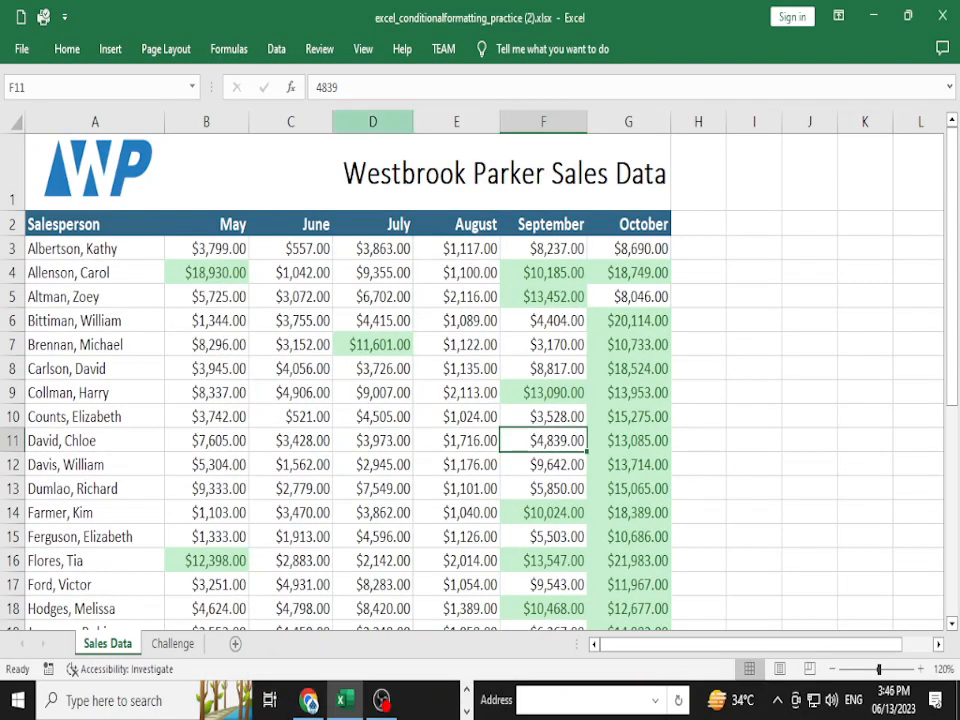
- Select B3:G20 and start a Less Than highlight cells rule
click(207, 249)
key(ctrl+shift+Right)
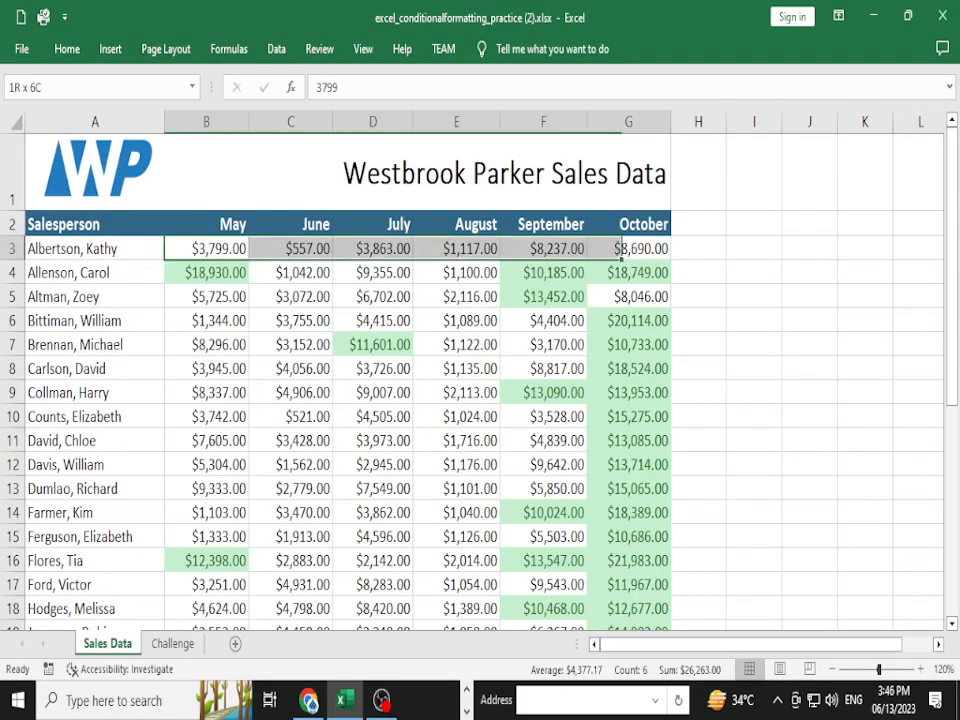
key(ctrl+shift+Down)
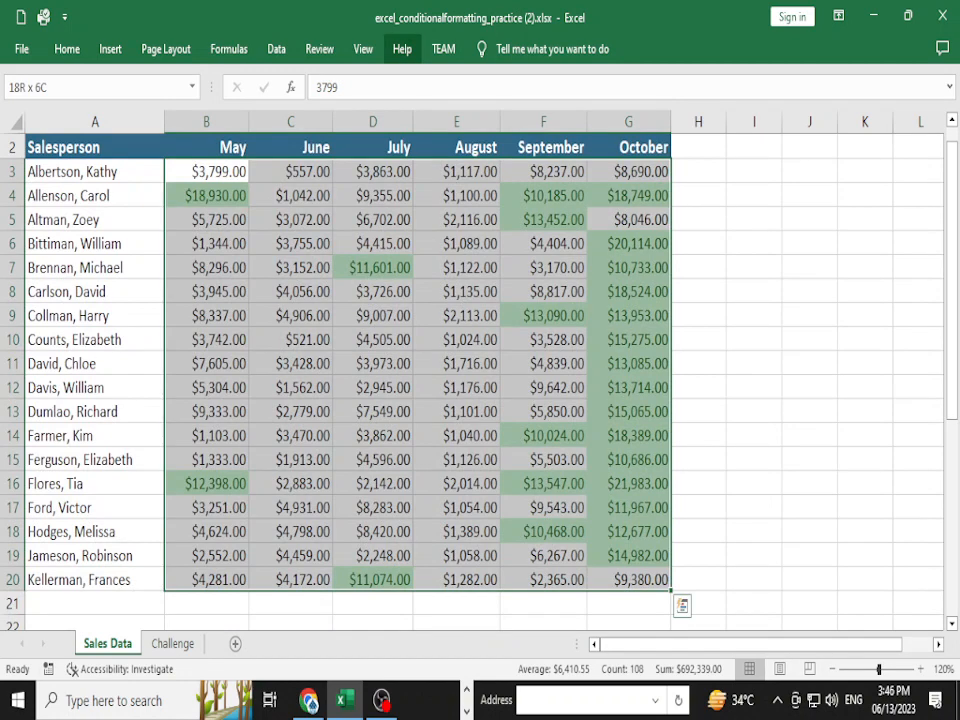
click(363, 49)
click(67, 49)
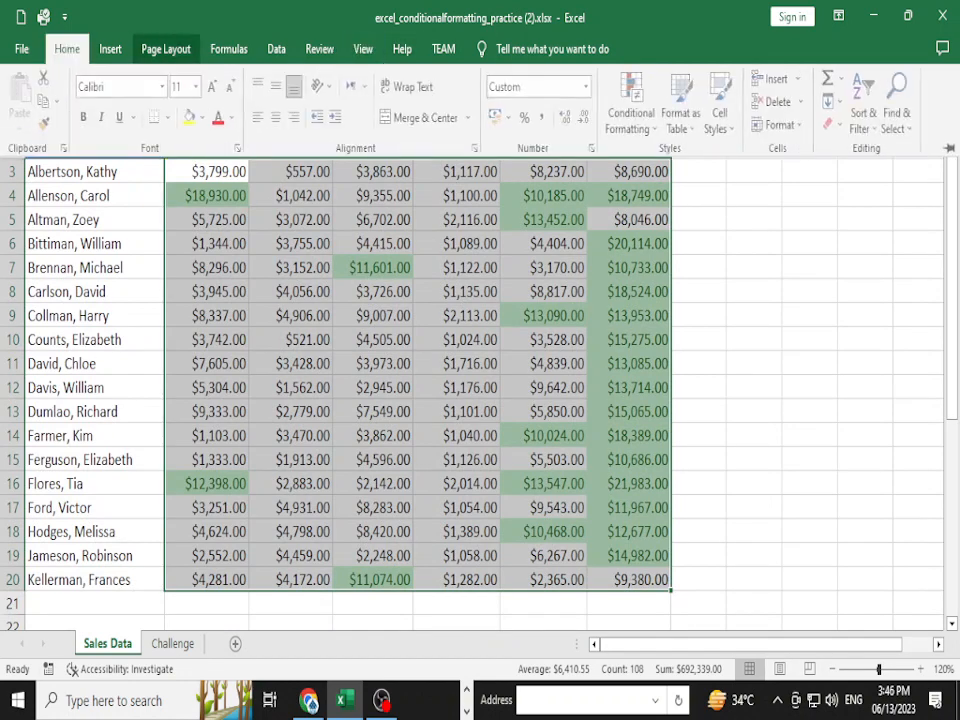
click(630, 105)
mouse_move(683, 163)
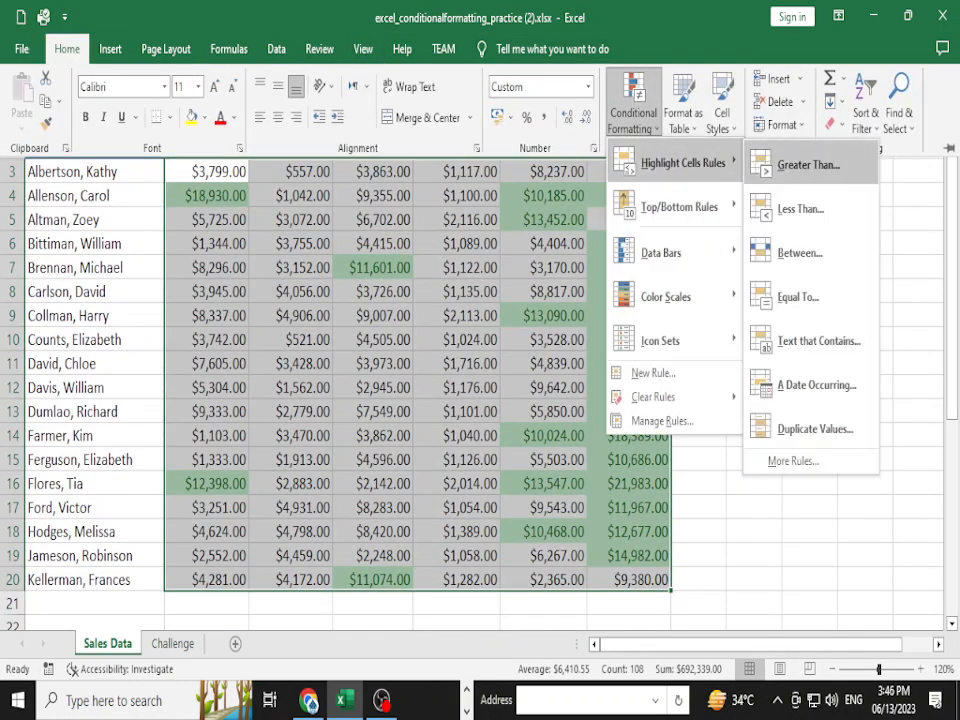
click(800, 209)
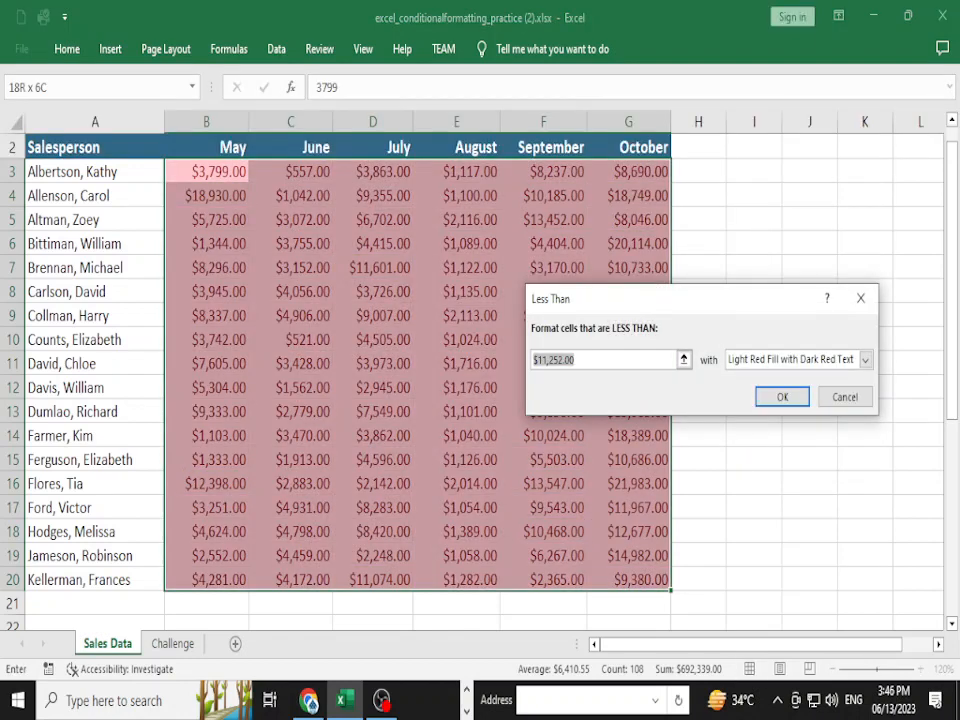
- Set the Less Than threshold to 1500 with Light Red Fill and Dark Red Text, and confirm
key(BackSpace)
text(5000)
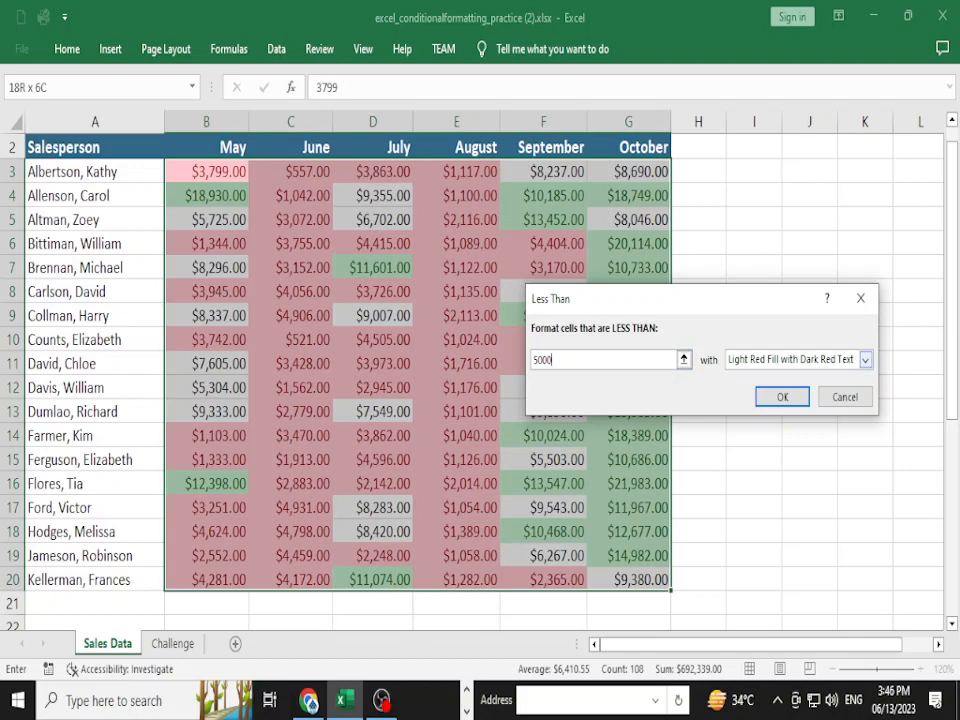
click(865, 360)
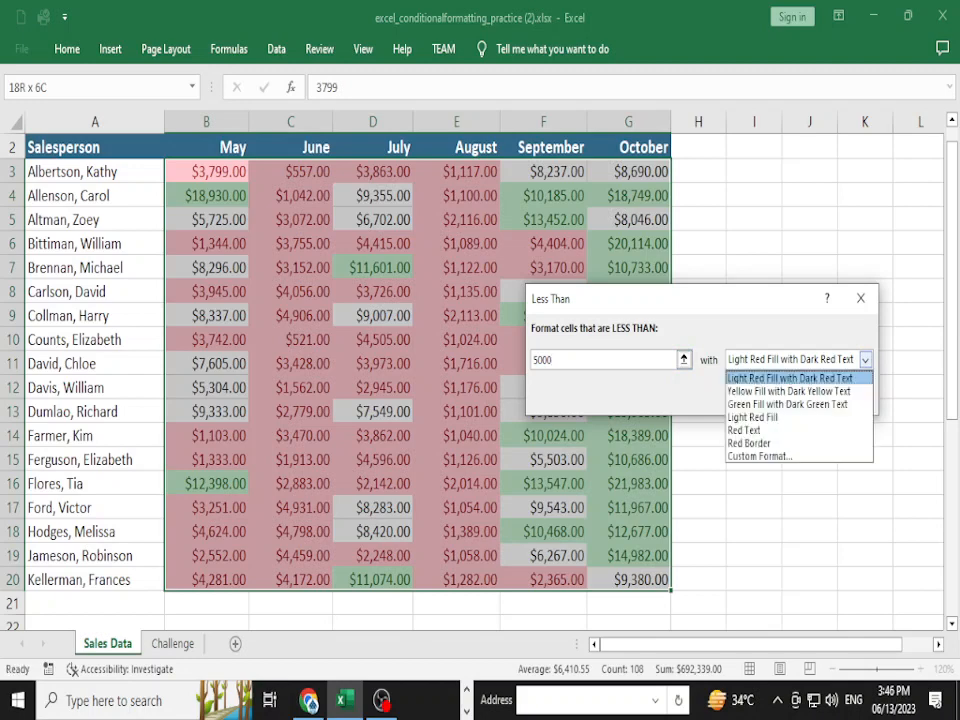
click(560, 360)
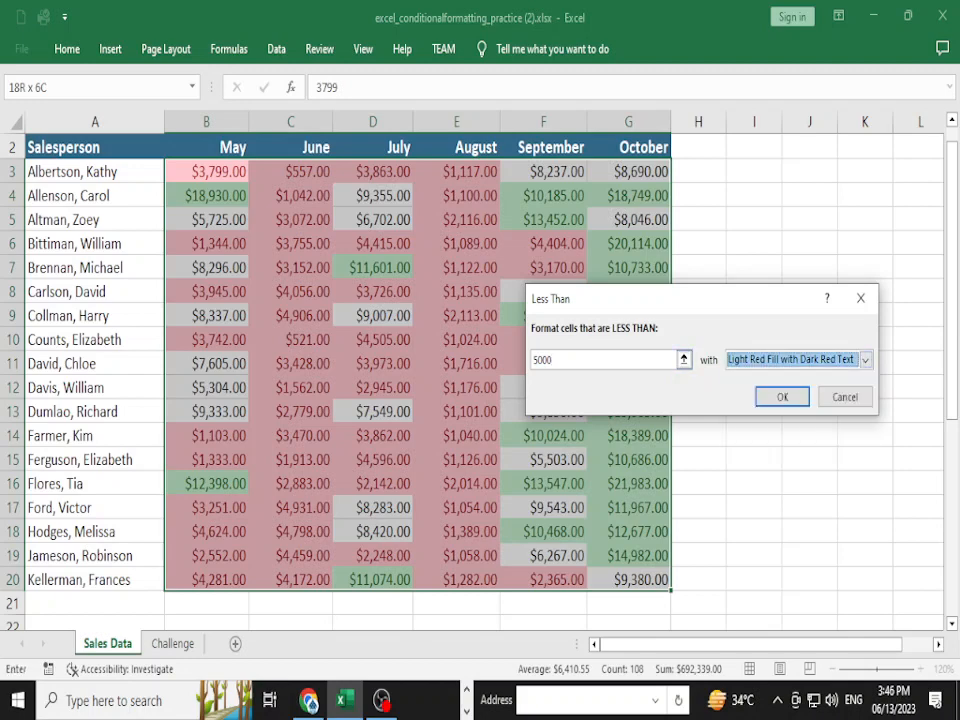
double_click(543, 360)
key(BackSpace)
text(8000)
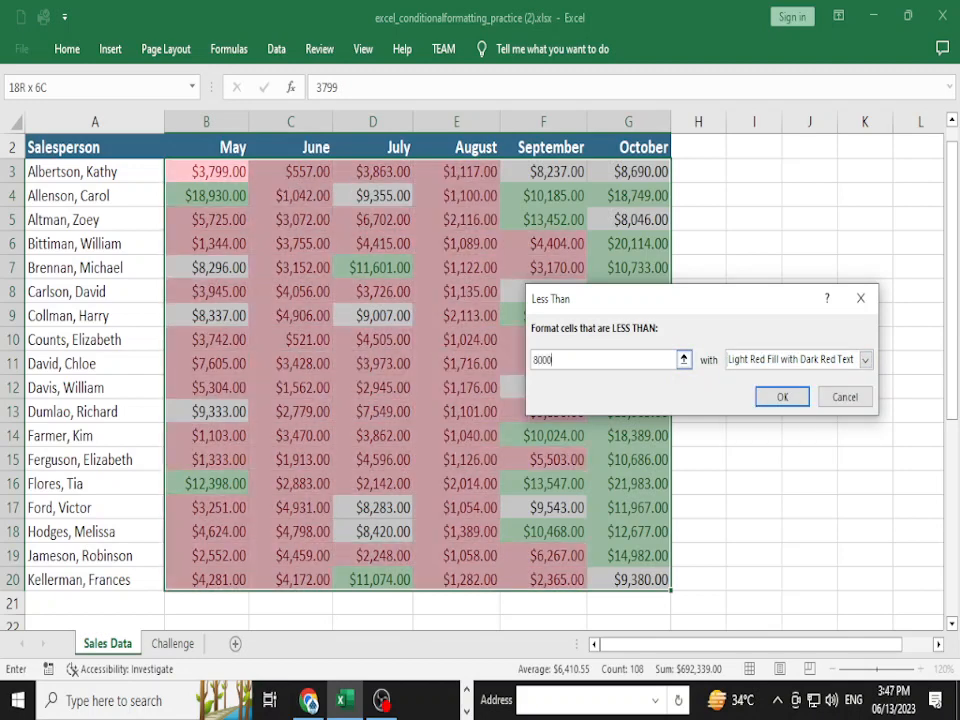
key(BackSpace)
key(BackSpace)
key(BackSpace)
key(BackSpace)
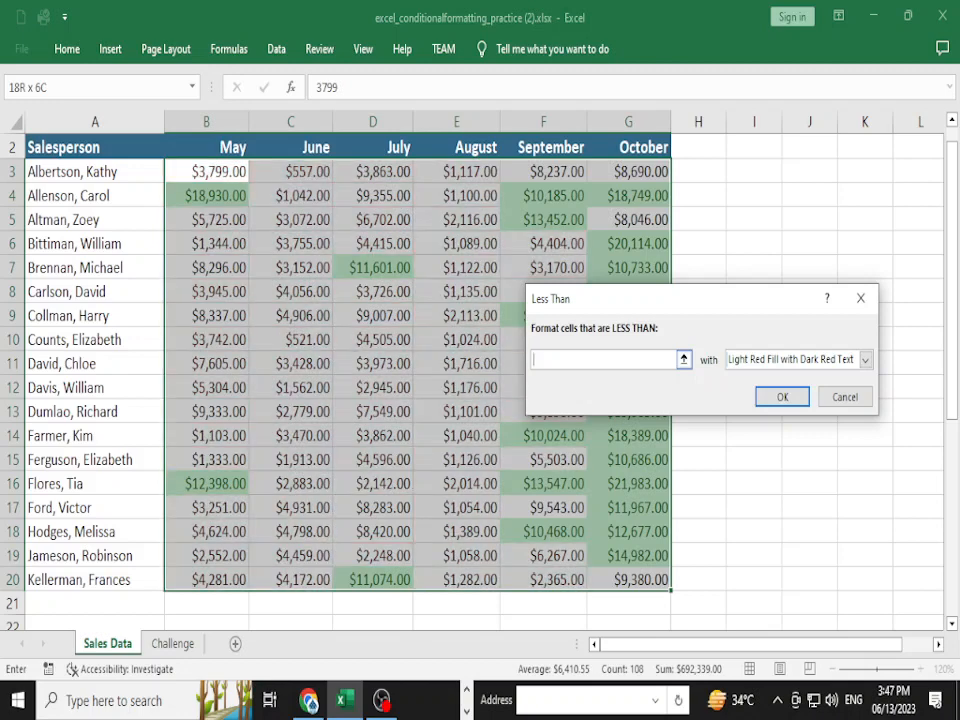
text(3000)
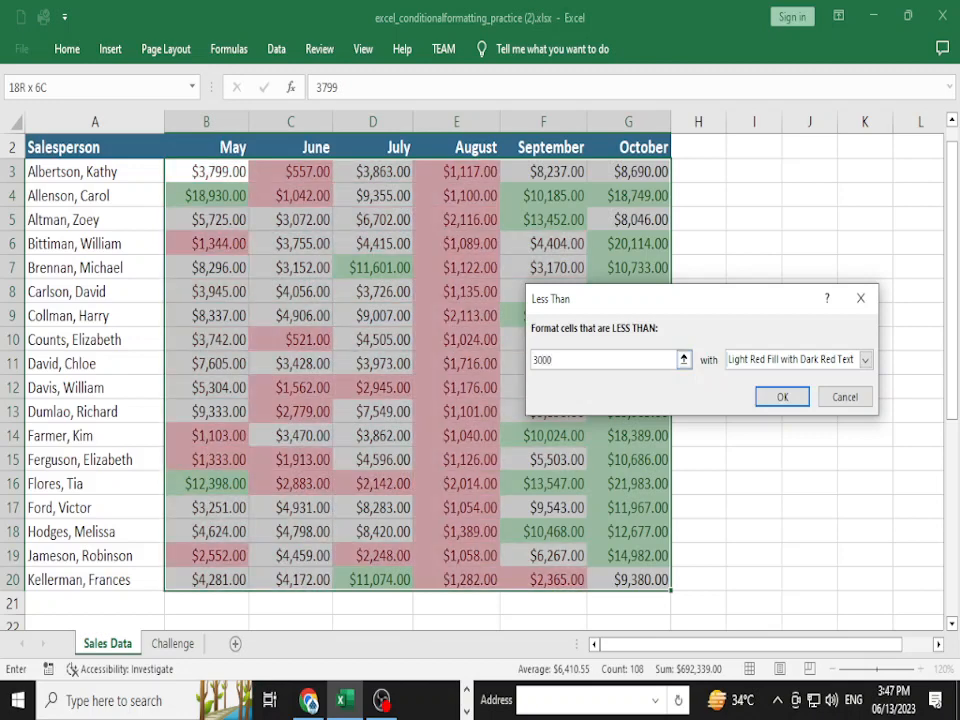
key(BackSpace)
key(BackSpace)
key(BackSpace)
key(BackSpace)
text(1000)
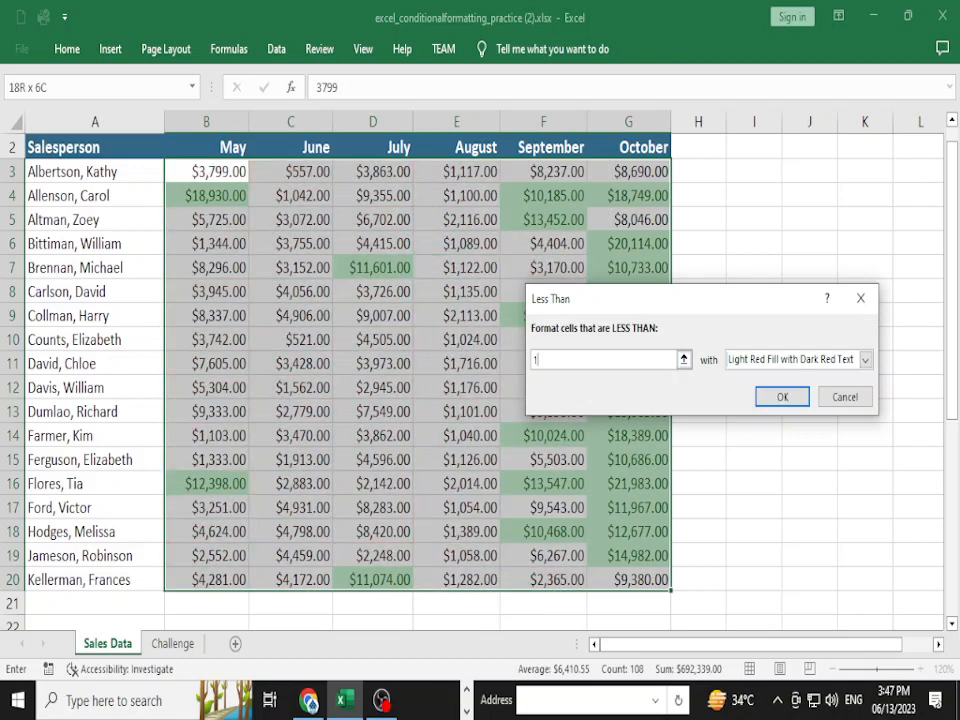
key(BackSpace)
key(BackSpace)
key(BackSpace)
key(BackSpace)
text(1500)
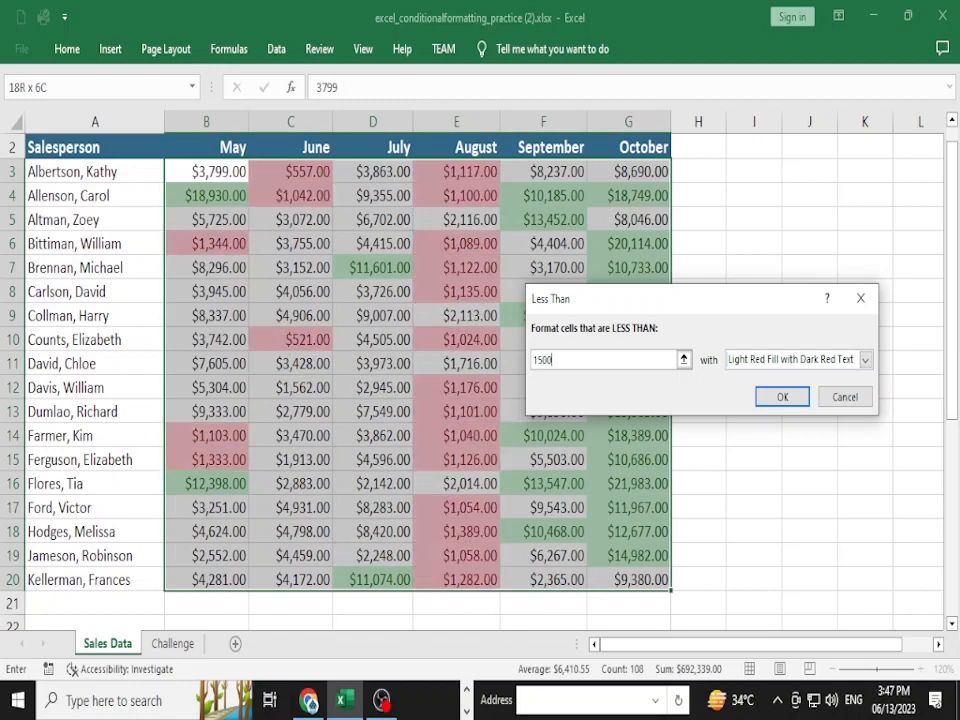
click(865, 360)
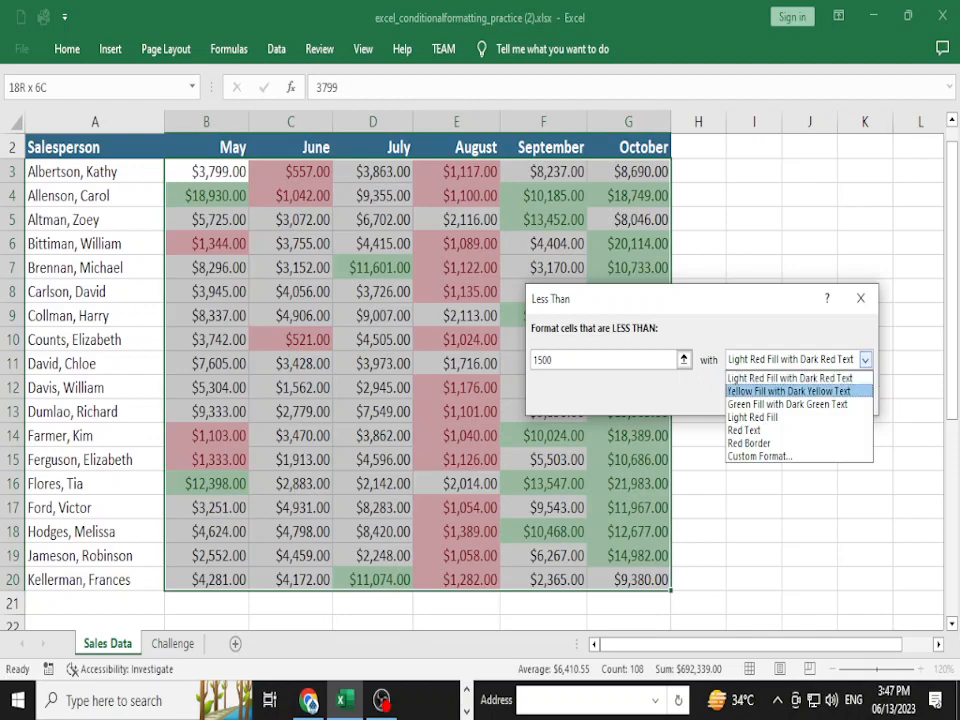
click(791, 377)
click(782, 397)
- Deselect the range, check the red highlights, and return to the GCFGlobal tutorial
click(456, 411)
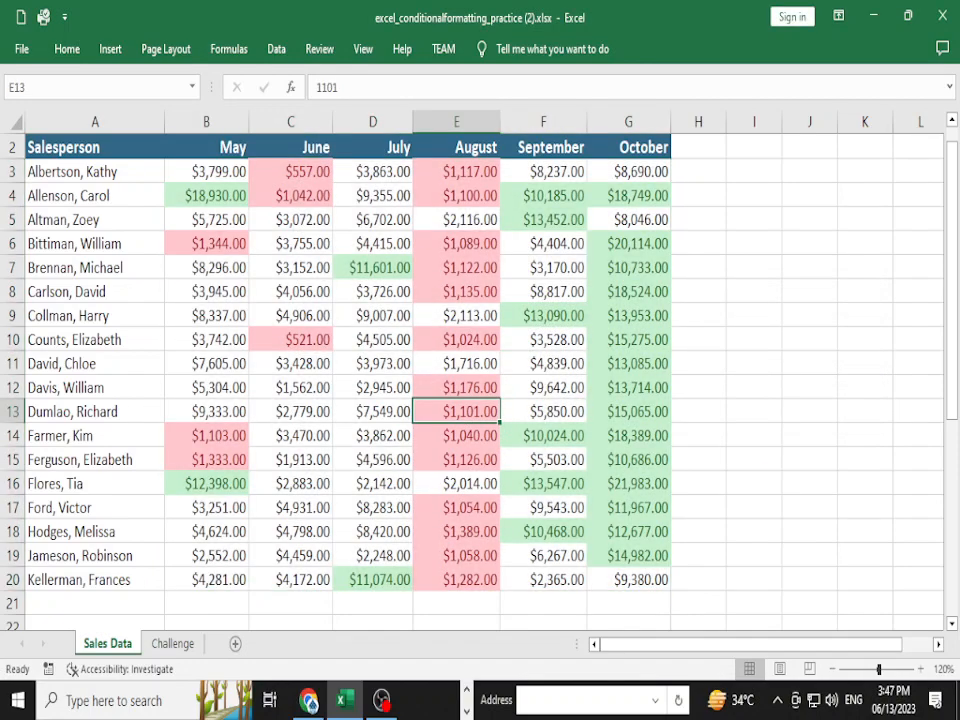
scroll(47, 540, up, 1)
ctrl+scroll(47, 540, down, 2)
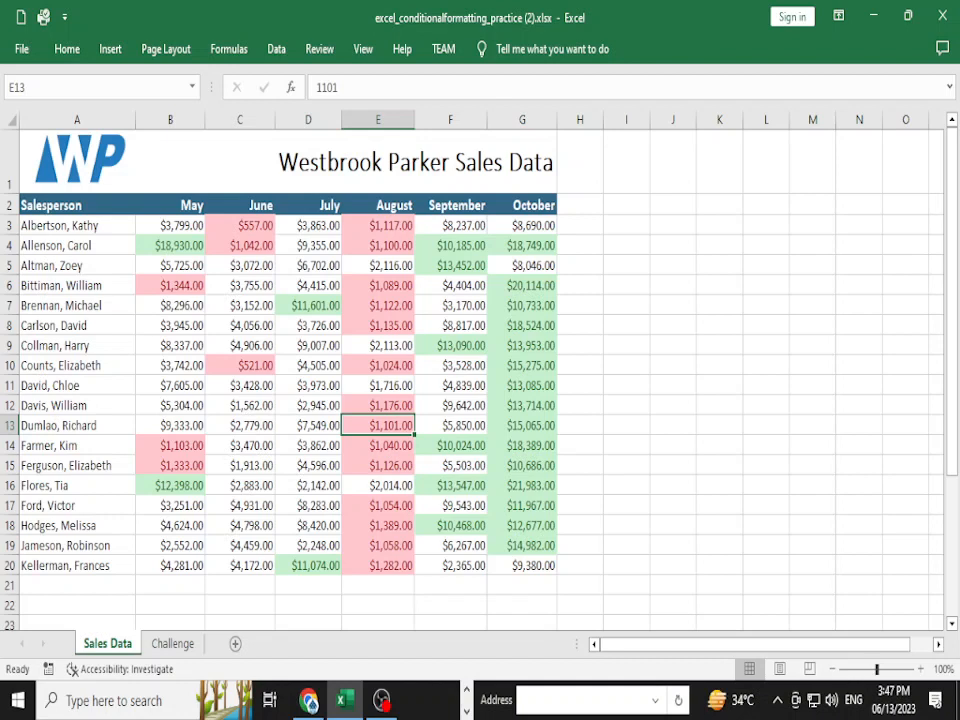
ctrl+scroll(47, 540, up, 1)
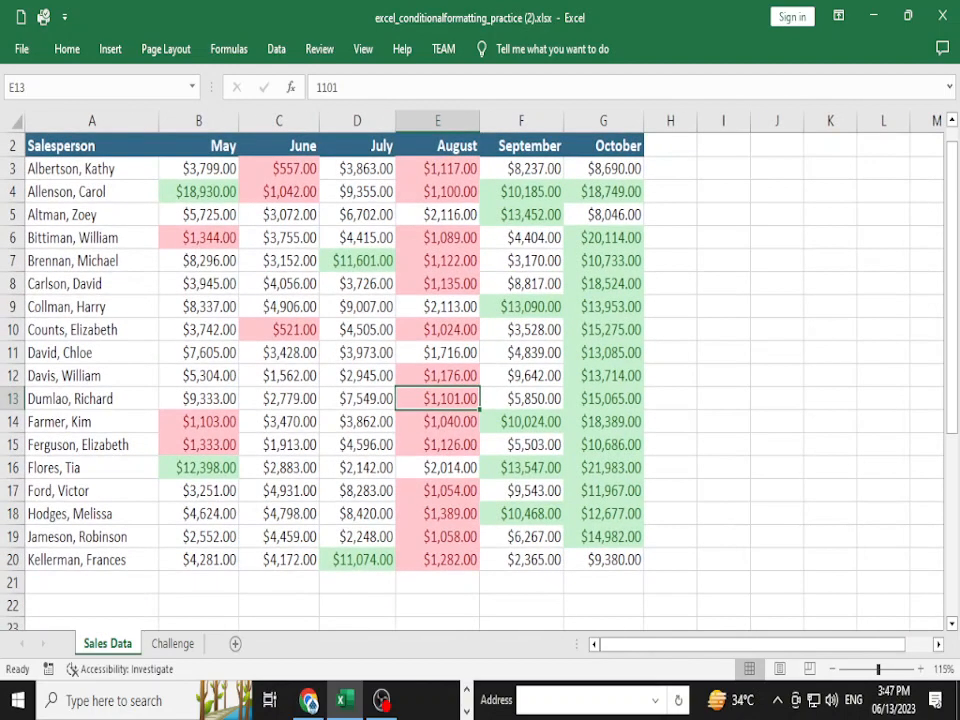
key(alt+Tab)
- Scroll the tutorial through the Conditional formatting presets section on Data Bars and Color Scales
scroll(480, 400, down, 3)
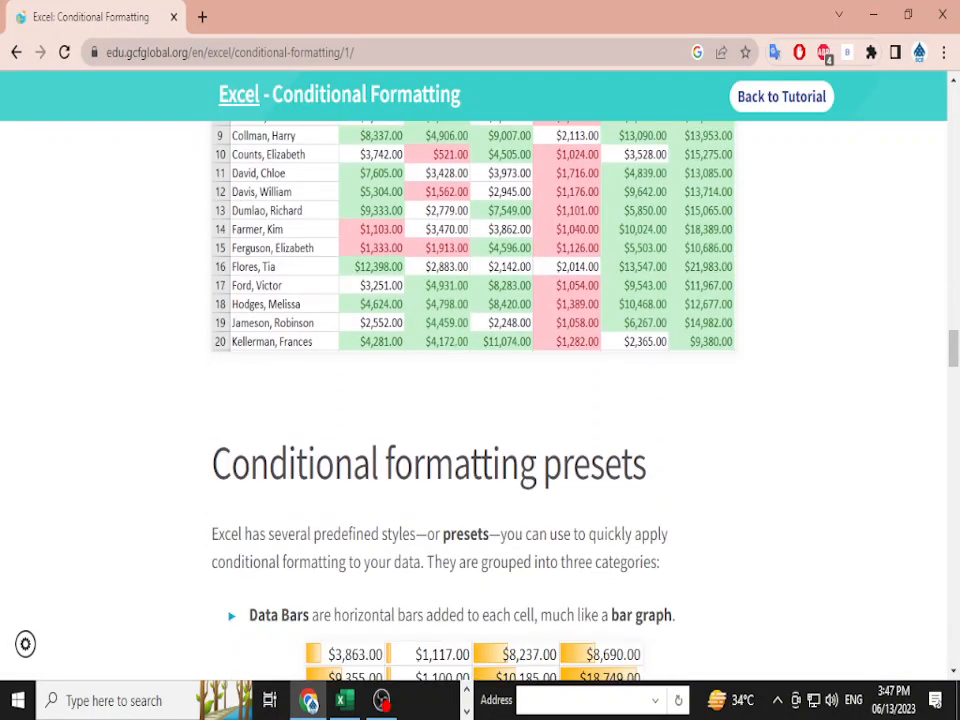
scroll(480, 400, down, 2)
scroll(480, 400, down, 2)
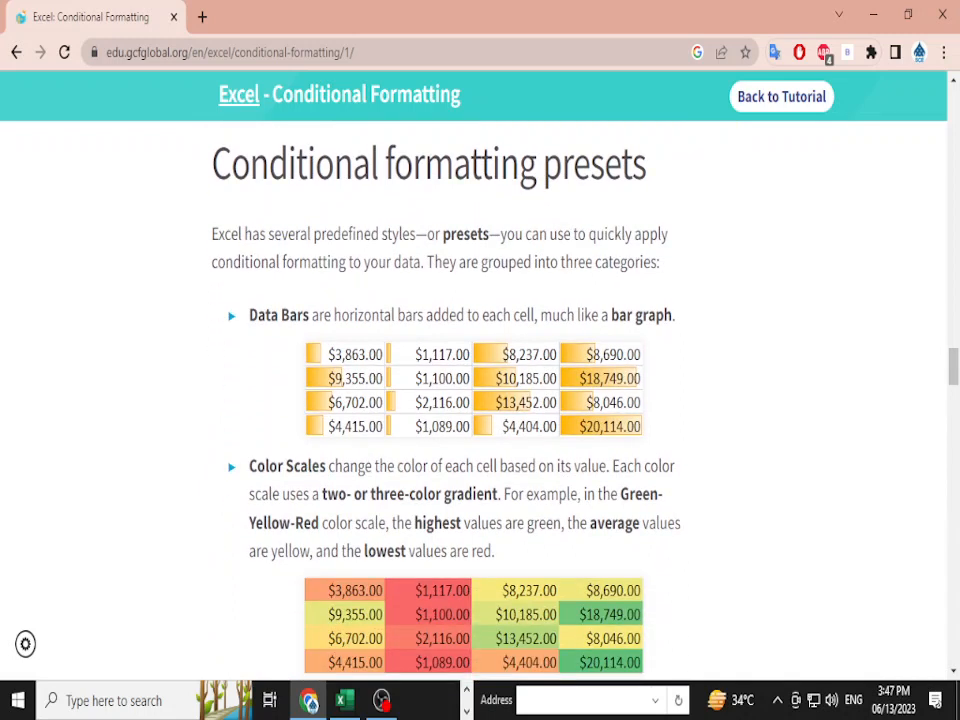
drag(213, 262, 660, 263)
click(660, 265)
scroll(480, 400, down, 3)
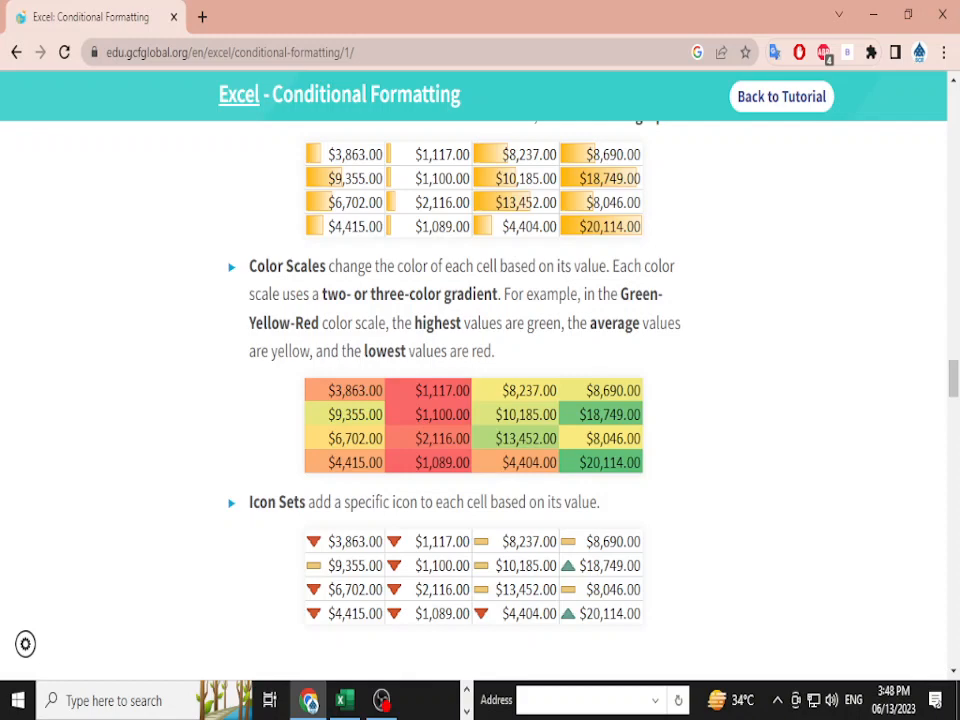
scroll(480, 400, down, 2)
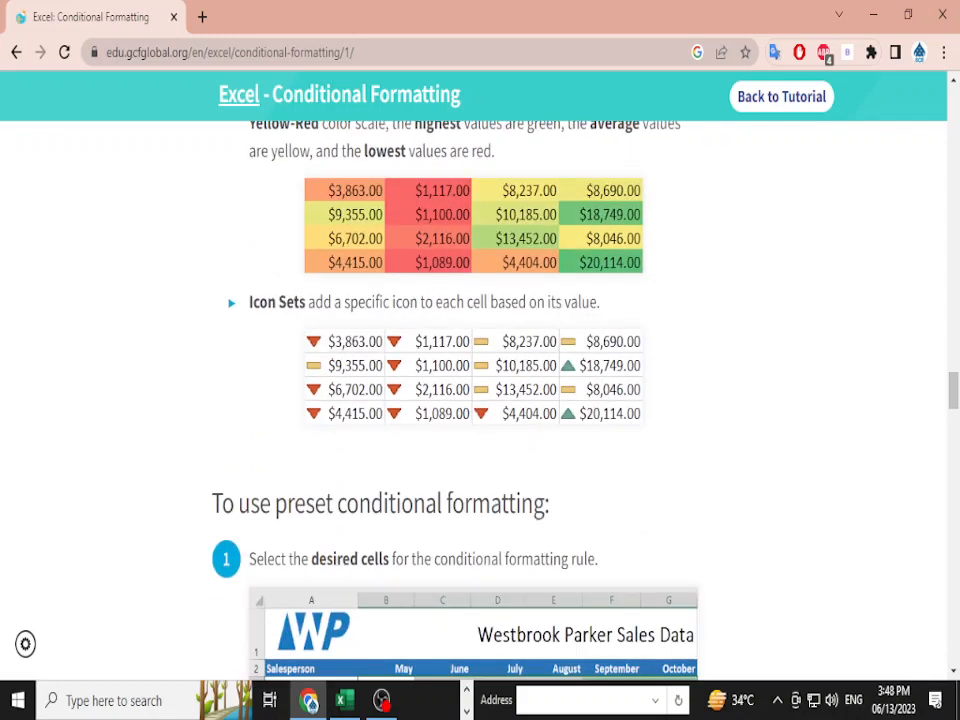
drag(249, 302, 297, 302)
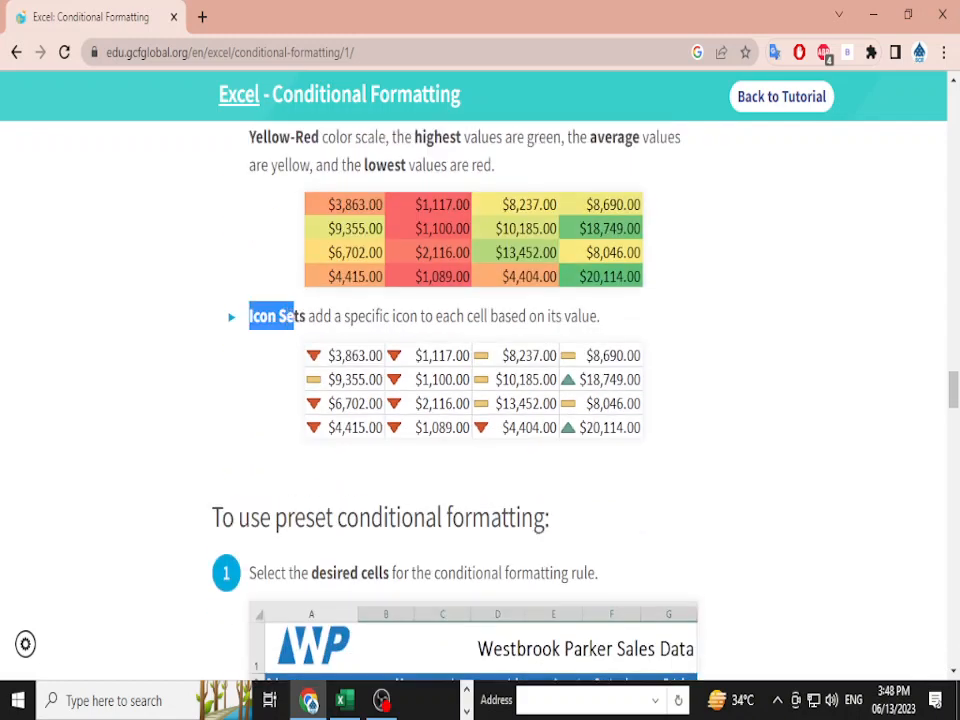
scroll(297, 302, up, 5)
scroll(297, 400, down, 3)
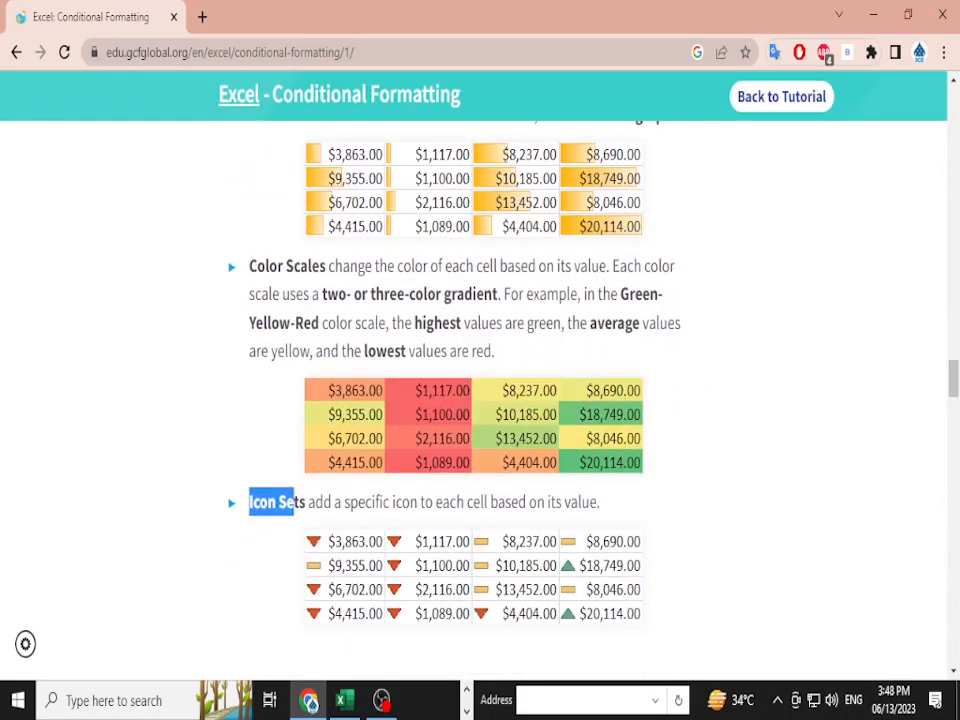
scroll(297, 400, up, 3)
drag(249, 415, 297, 415)
scroll(480, 400, down, 1)
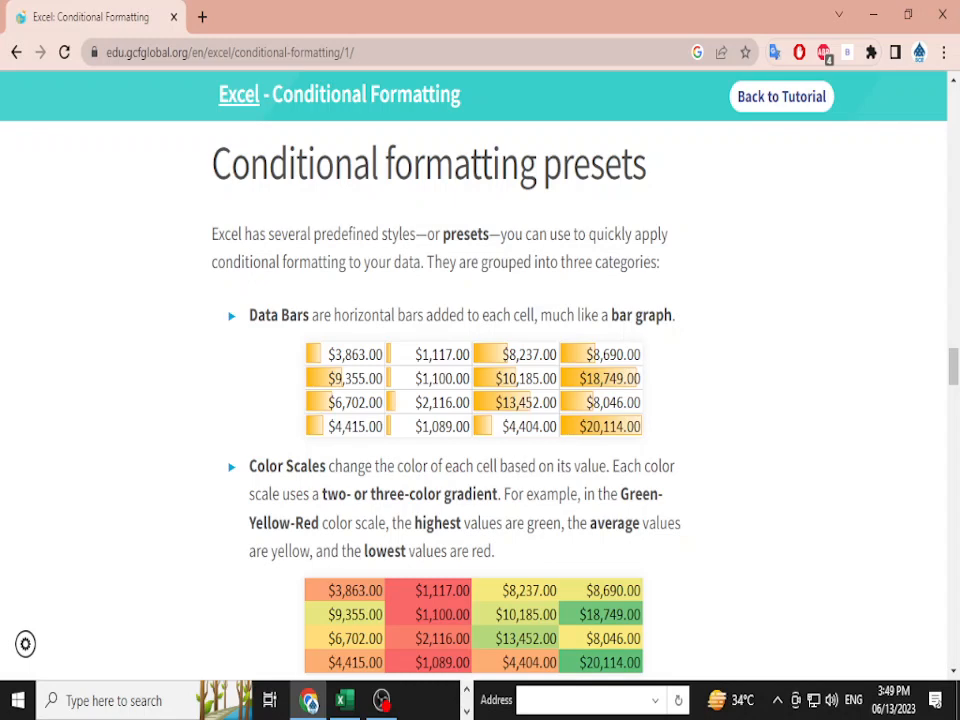
- Scroll through the GCFGlobal preset and Icon Sets steps, then switch back to the Excel workbook
scroll(480, 400, down, 4)
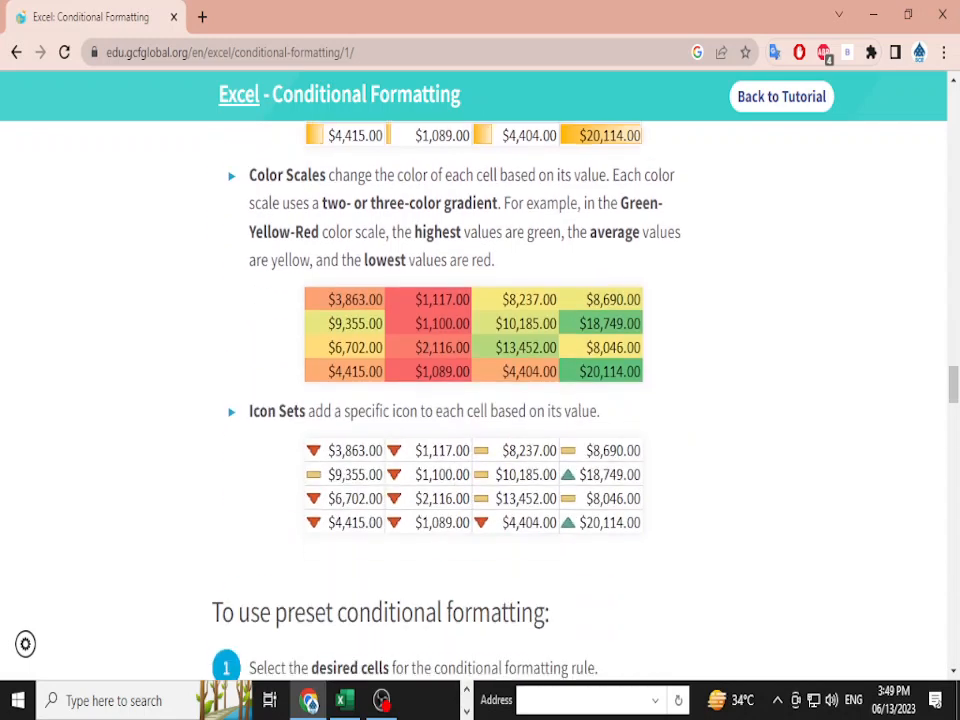
scroll(480, 400, up, 3)
scroll(480, 450, down, 5)
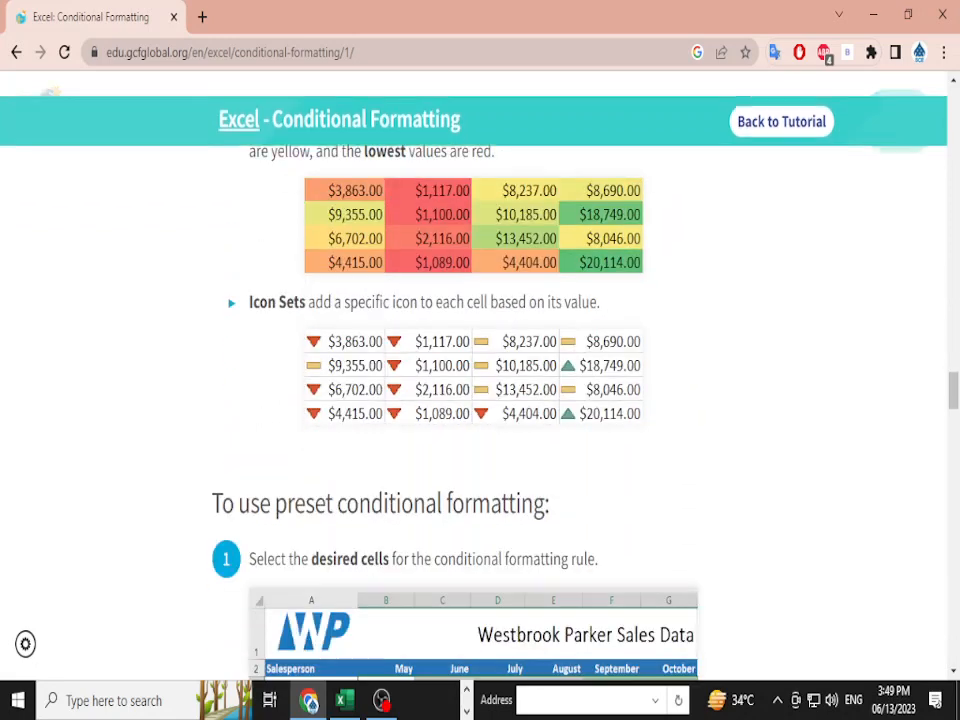
scroll(480, 450, up, 1)
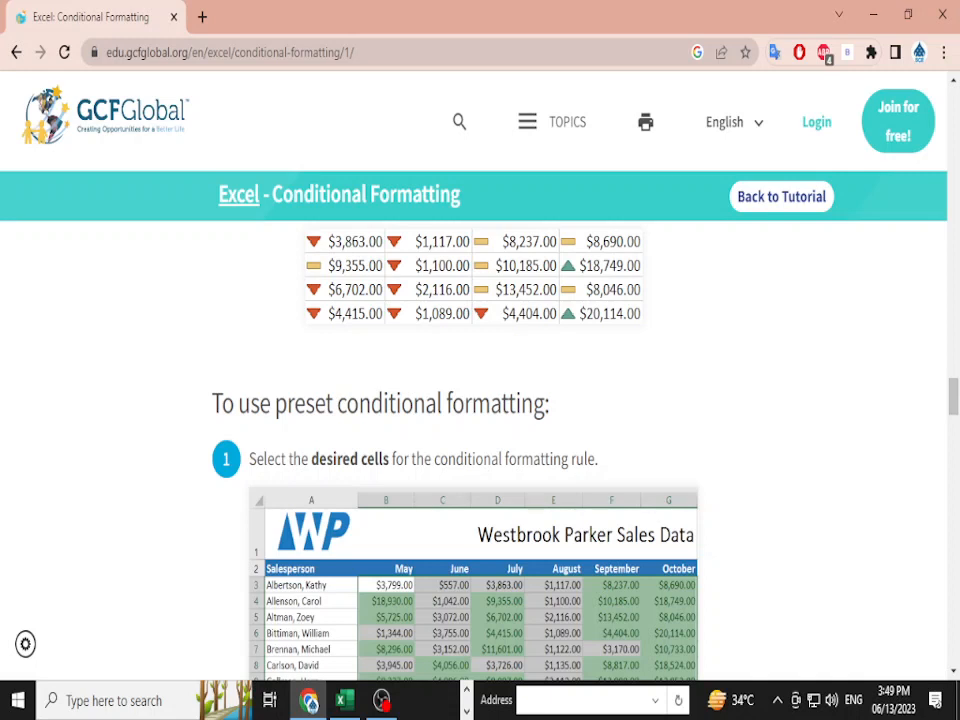
scroll(690, 658, down, 2)
scroll(690, 658, up, 1)
scroll(690, 658, down, 1)
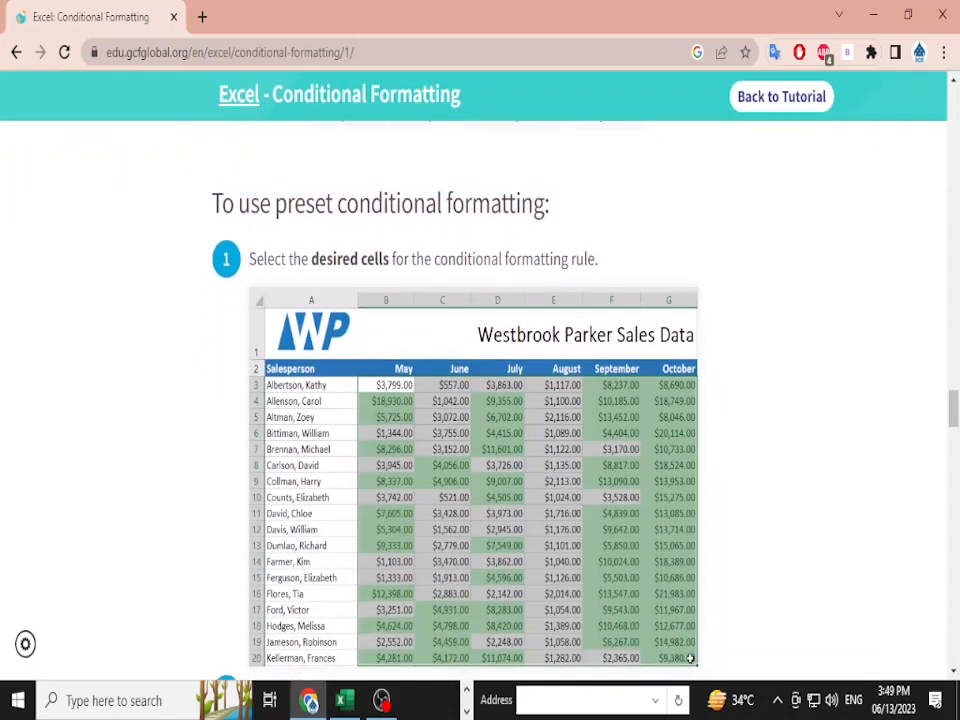
scroll(480, 400, down, 4)
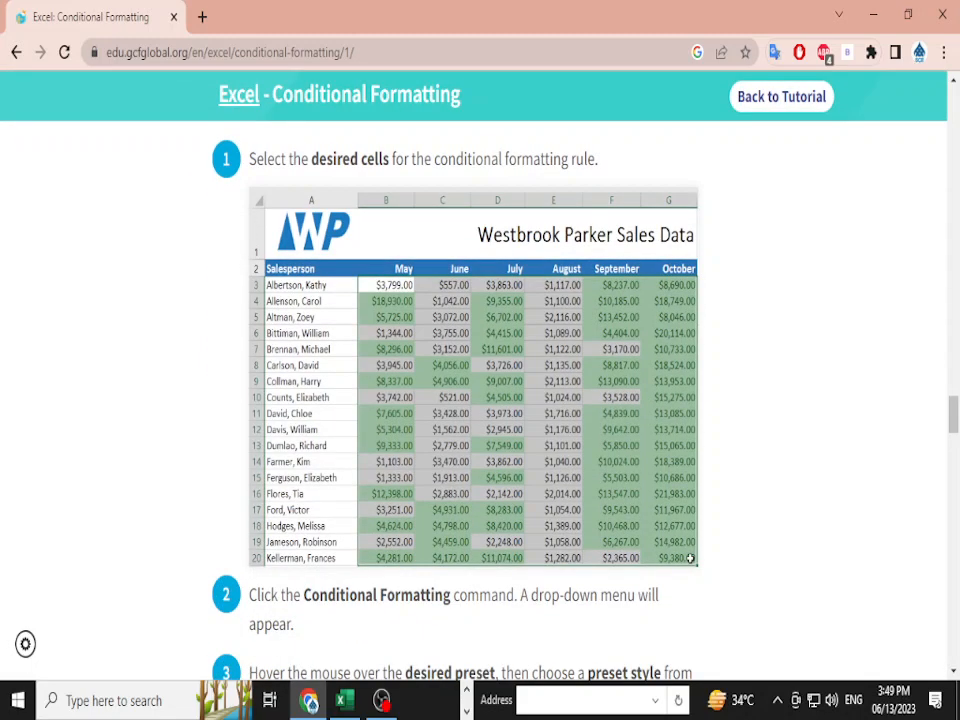
scroll(480, 400, up, 2)
scroll(480, 400, down, 4)
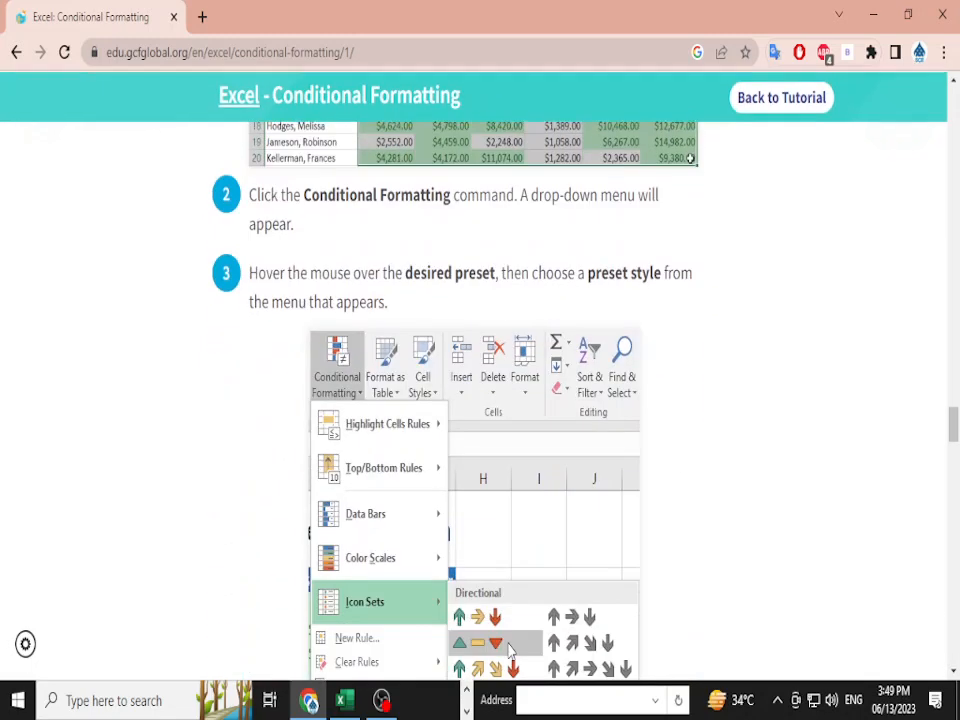
scroll(480, 400, down, 2)
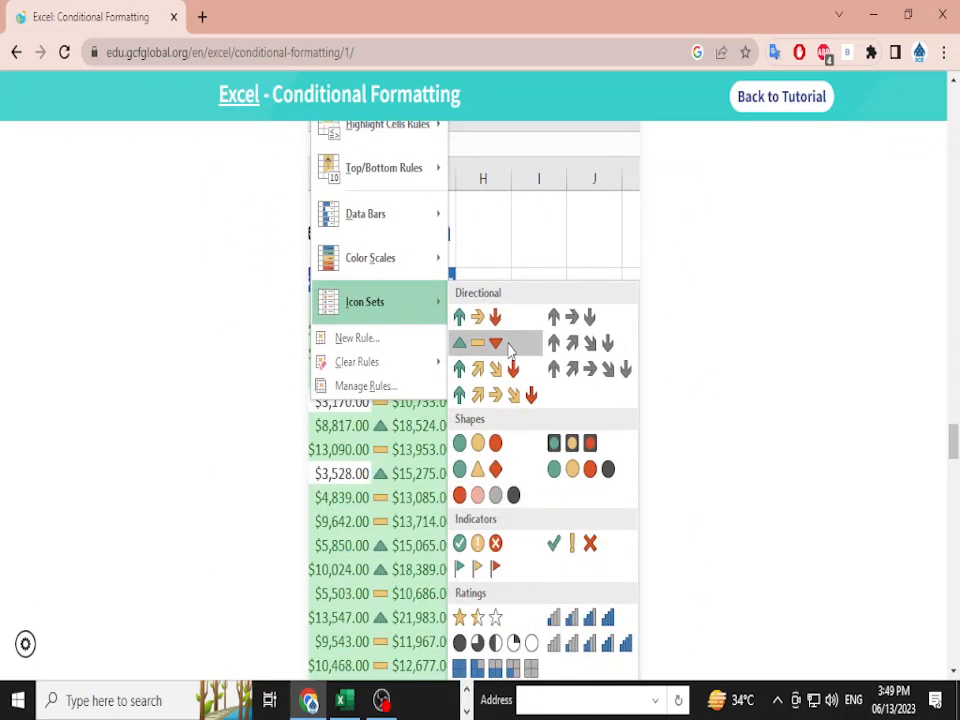
scroll(480, 400, down, 1)
scroll(510, 250, down, 1)
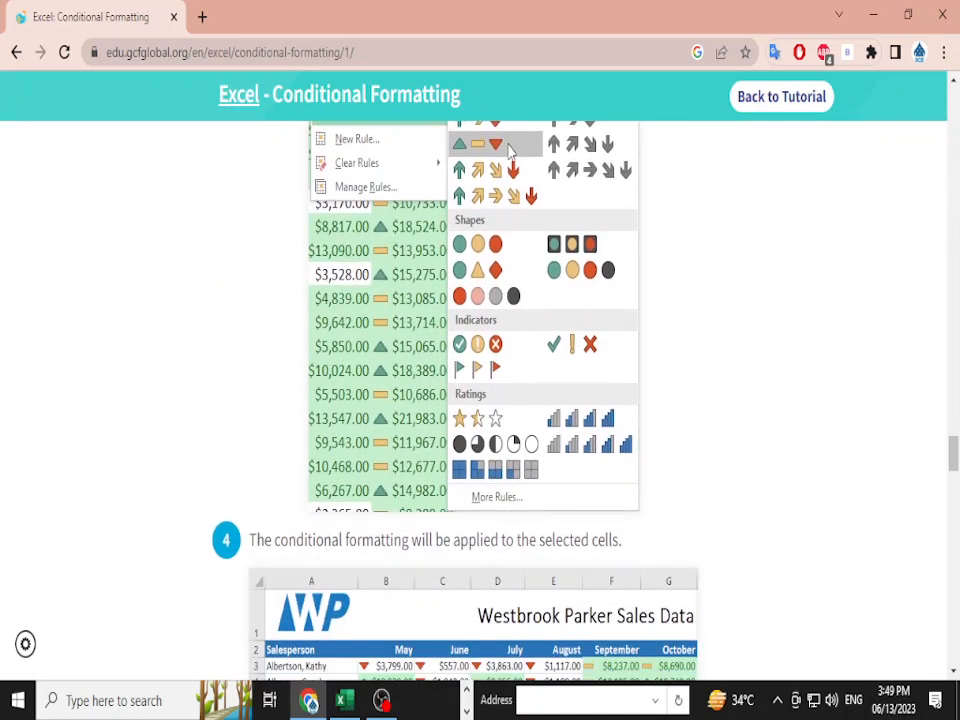
scroll(510, 250, up, 2)
scroll(480, 400, up, 7)
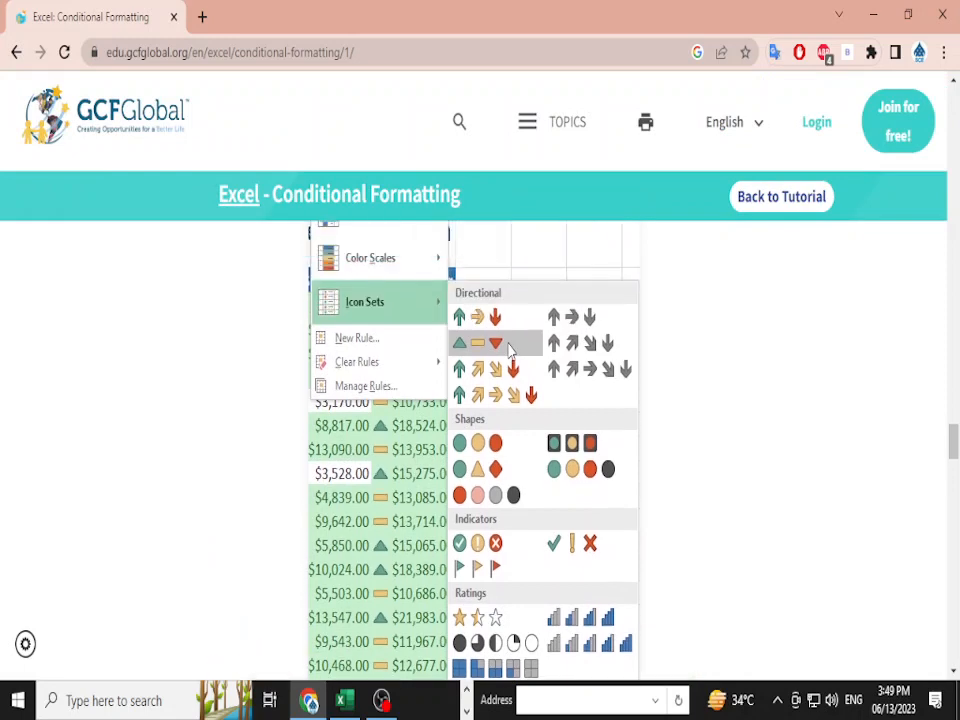
scroll(480, 400, down, 5)
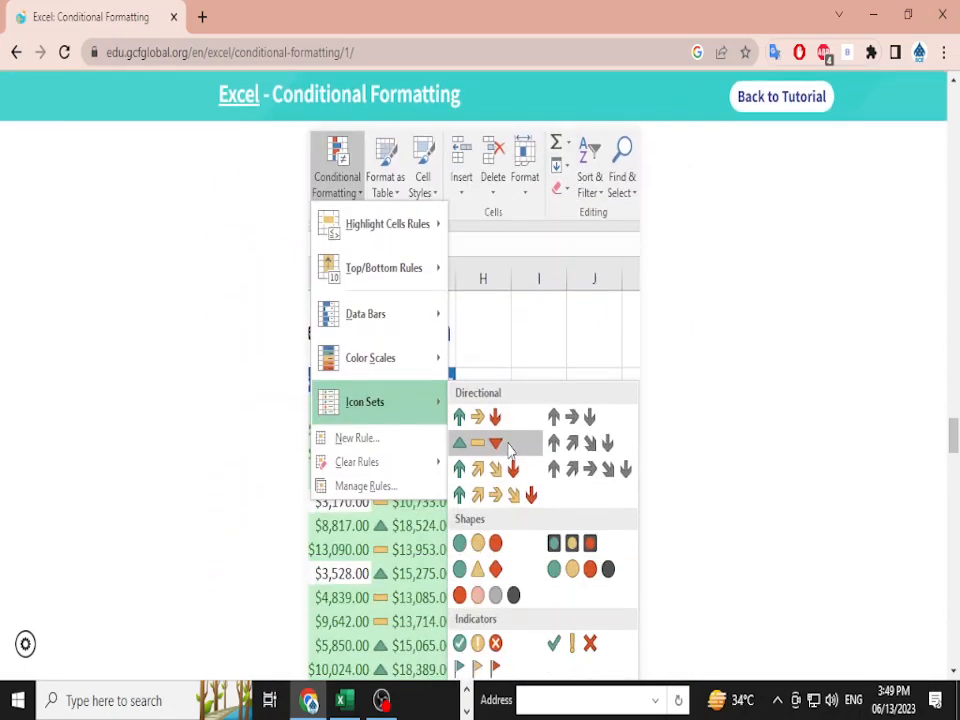
scroll(480, 400, down, 1)
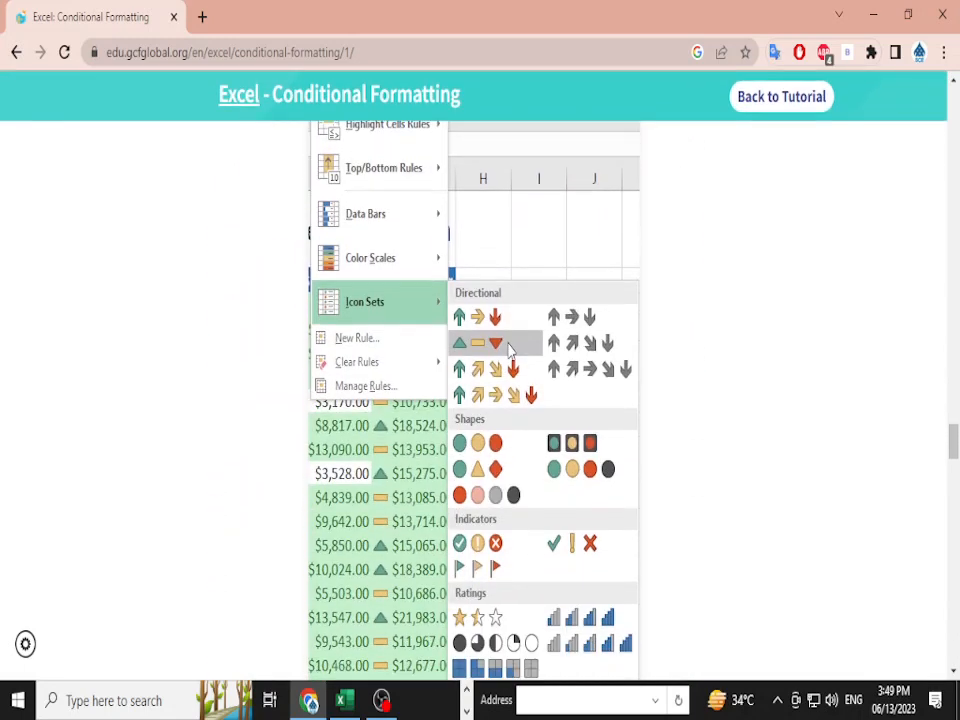
scroll(480, 400, down, 8)
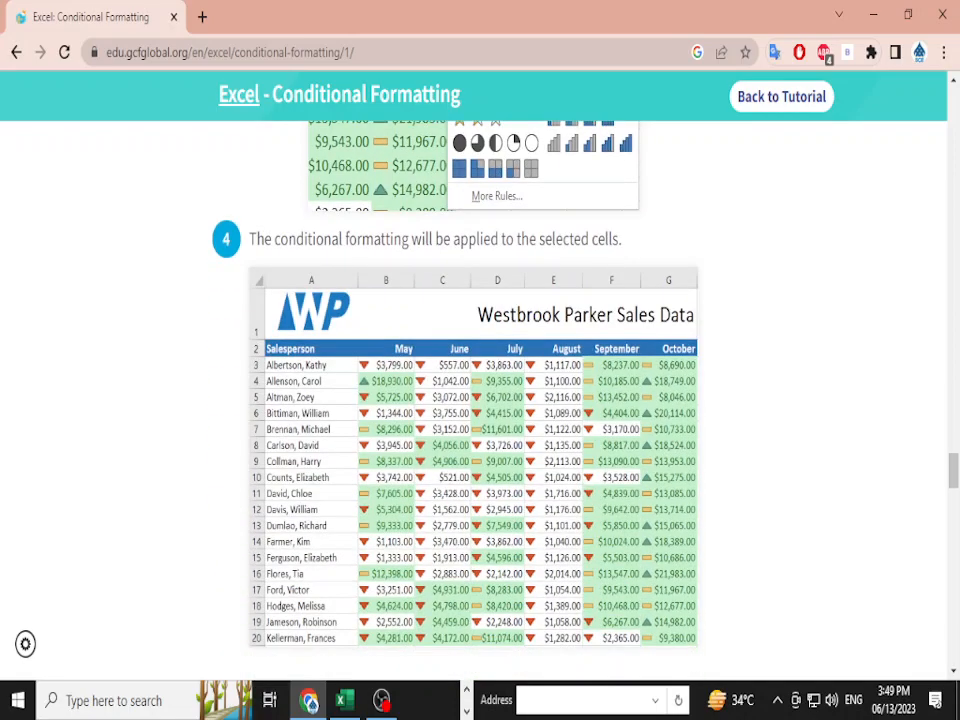
scroll(480, 400, down, 3)
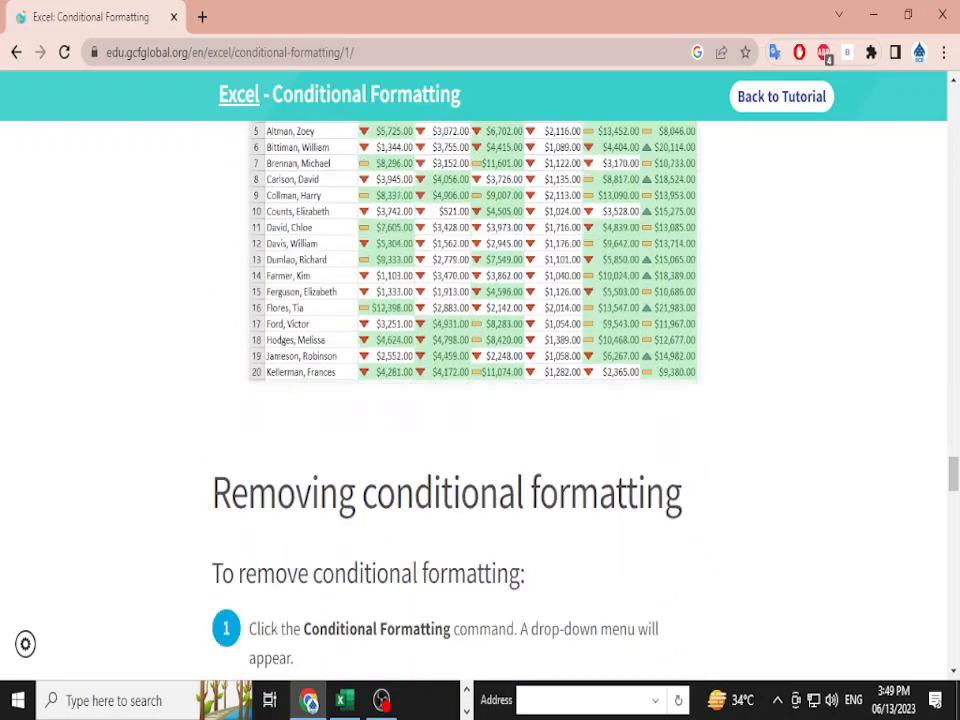
key(alt+Tab)
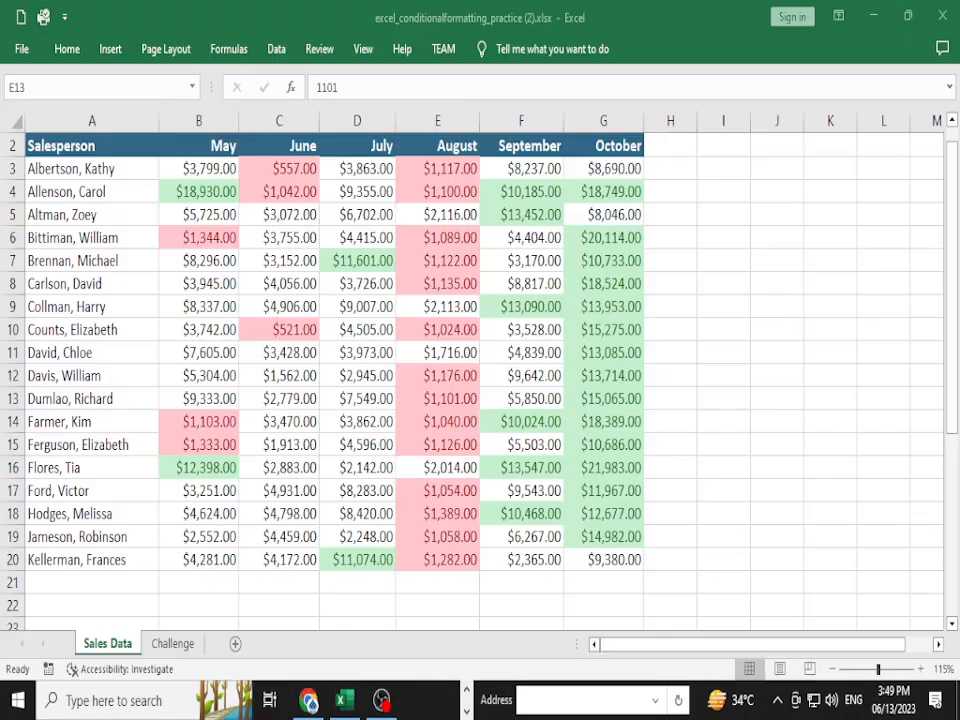
- Apply the 3 Triangles icon set to the May–October sales in B3:G20
click(199, 169)
key(ctrl+shift+Right)
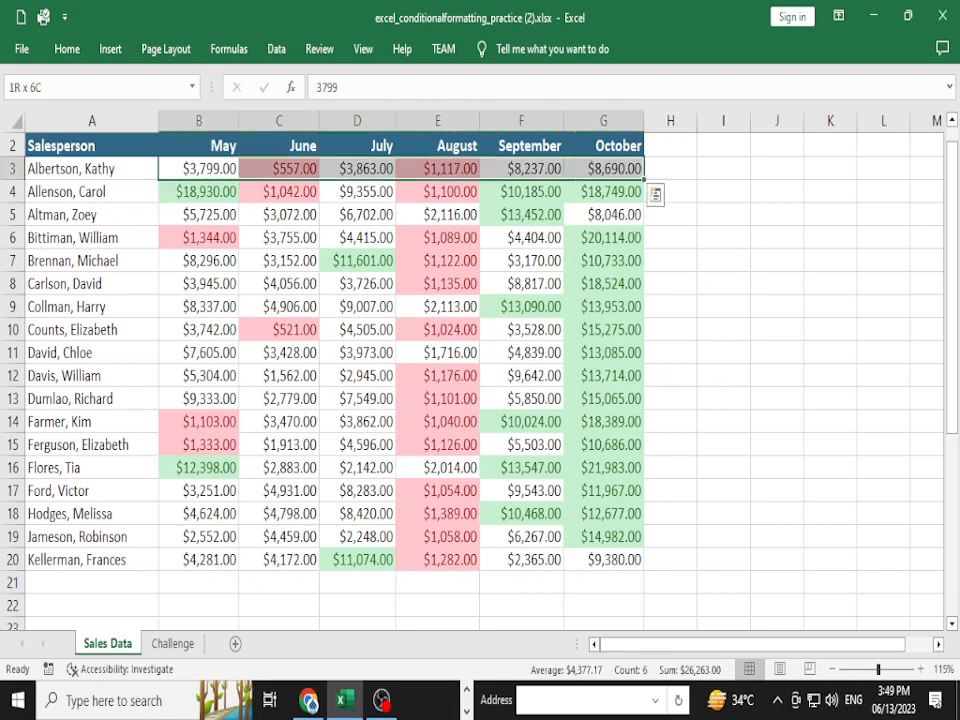
key(ctrl+shift+Down)
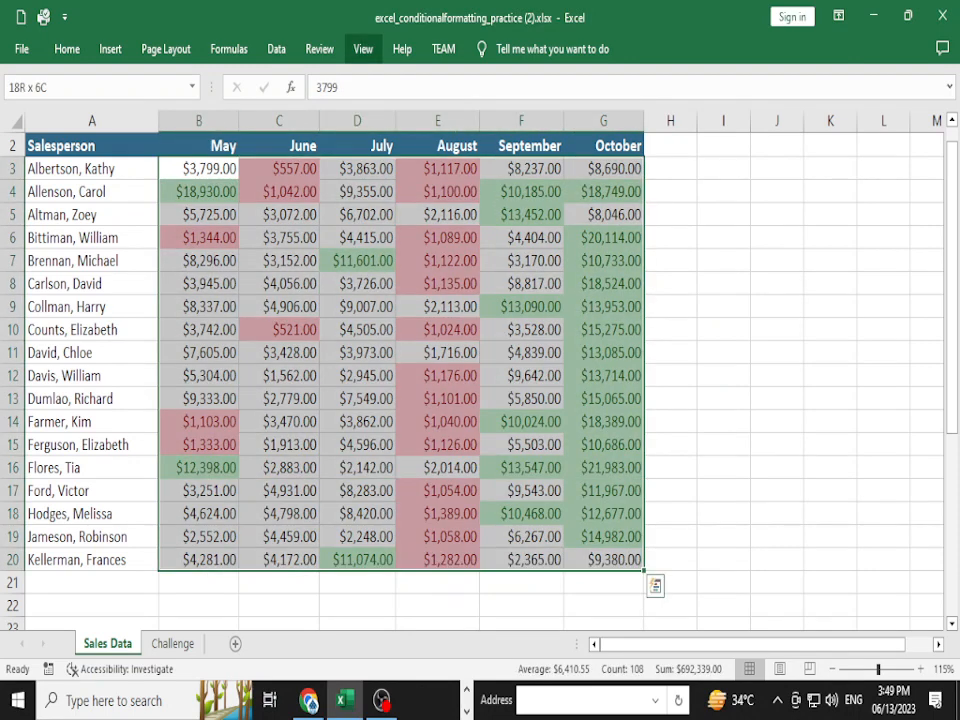
click(67, 48)
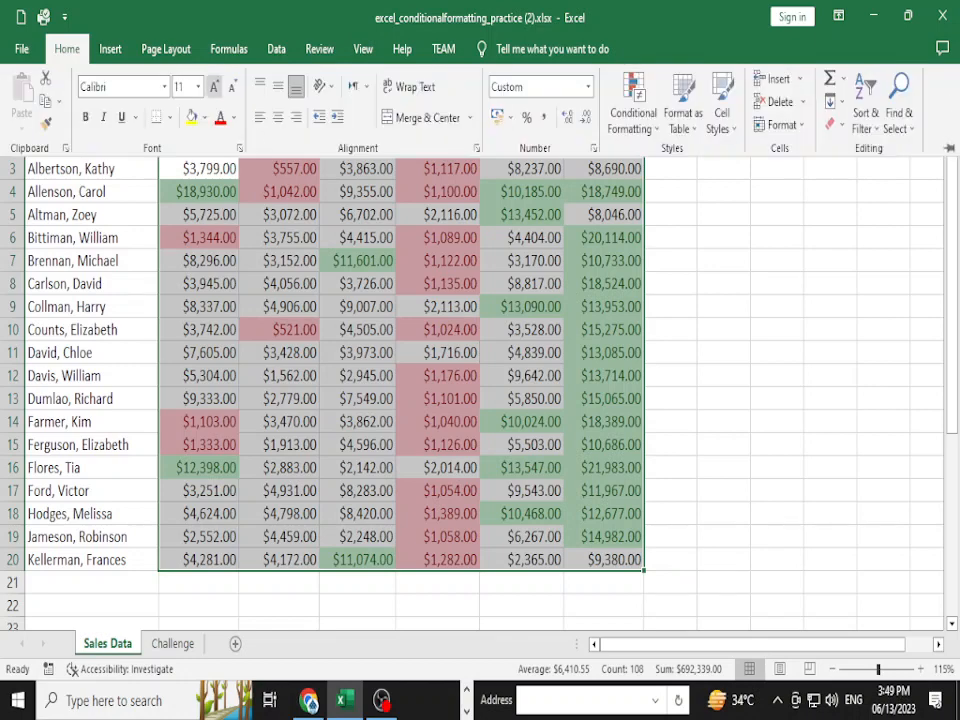
click(633, 105)
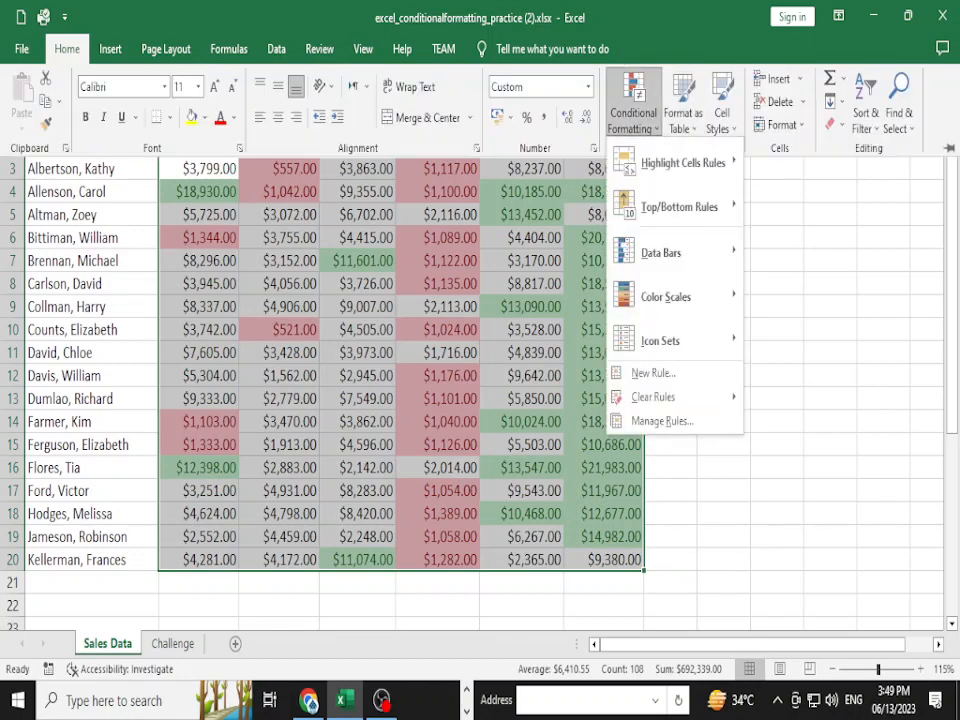
mouse_move(700, 341)
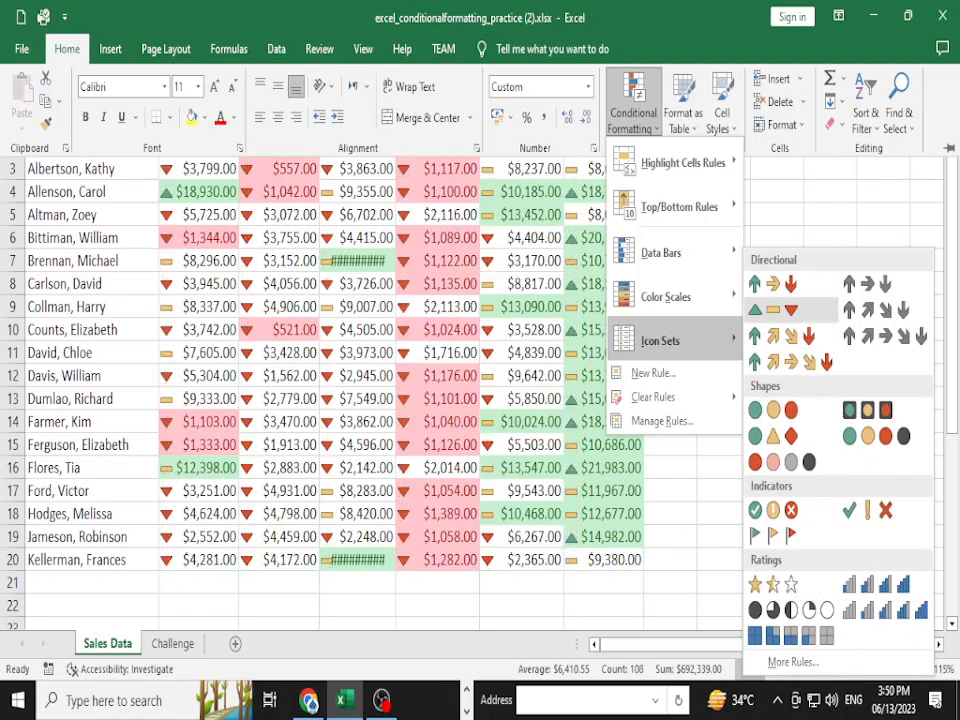
click(773, 309)
click(500, 422)
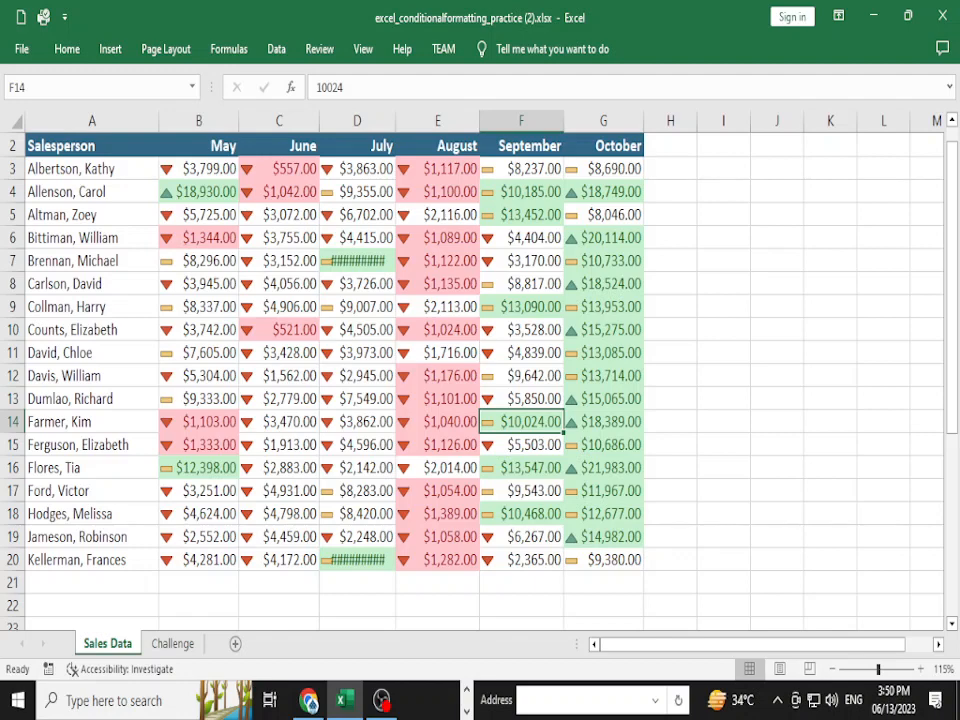
- AutoFit column D so July's $11,601.00 and $11,074.00 values display in full
click(357, 330)
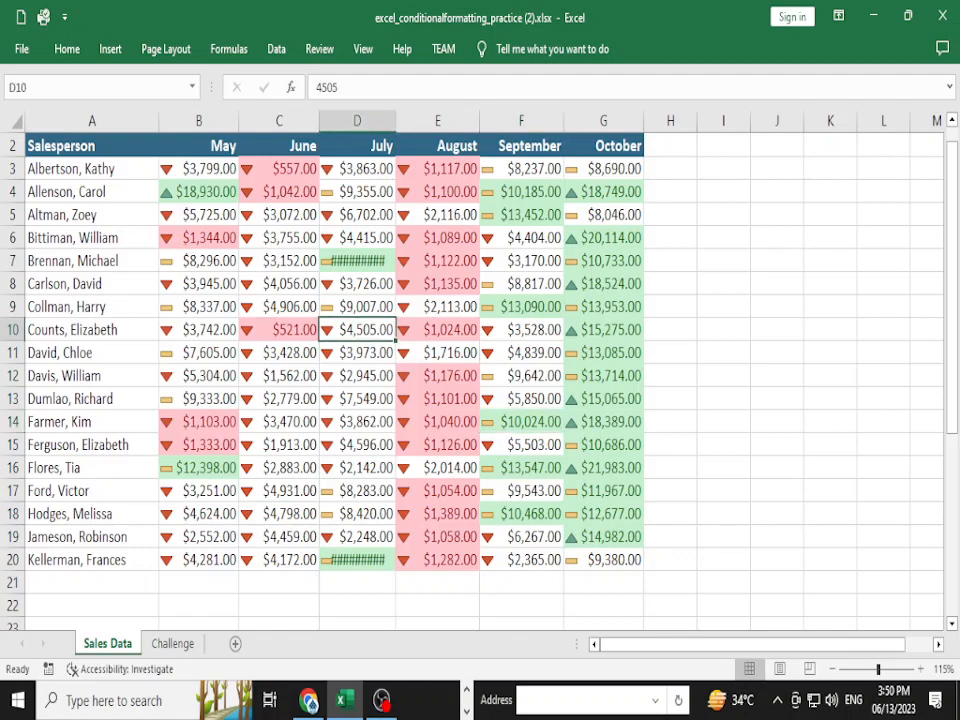
double_click(396, 121)
click(438, 284)
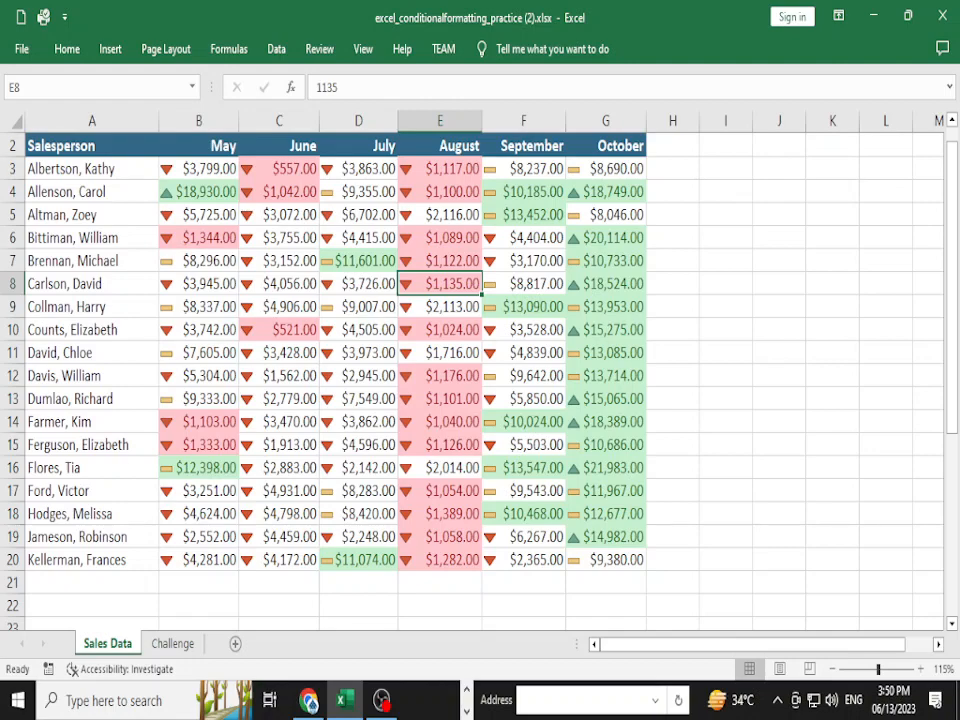
key(alt+Tab)
scroll(480, 400, down, 5)
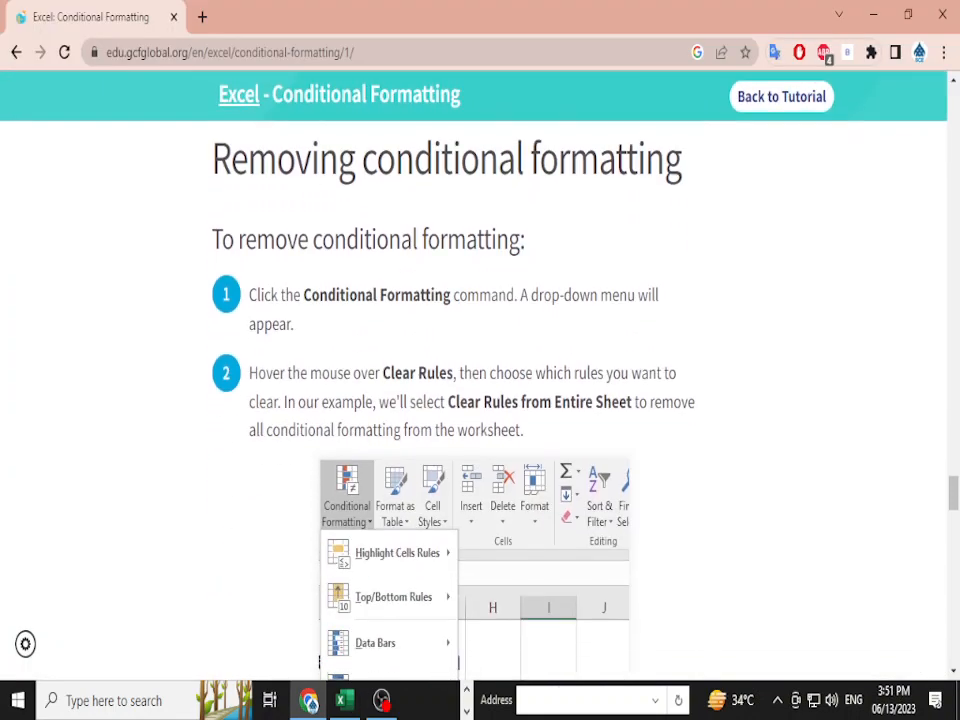
scroll(604, 427, down, 4)
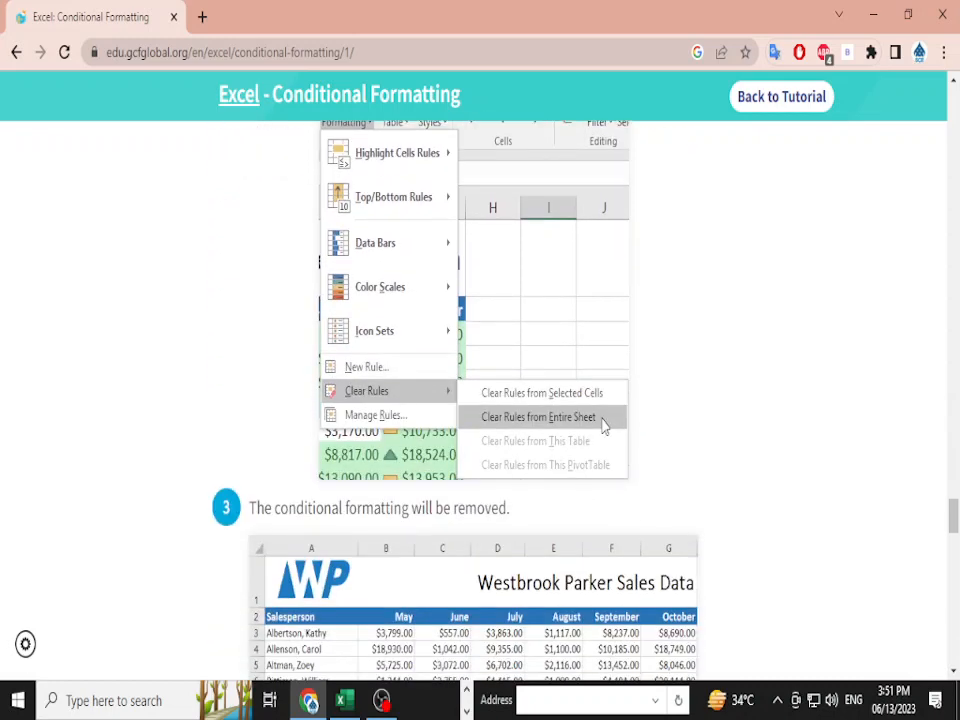
scroll(480, 400, down, 2)
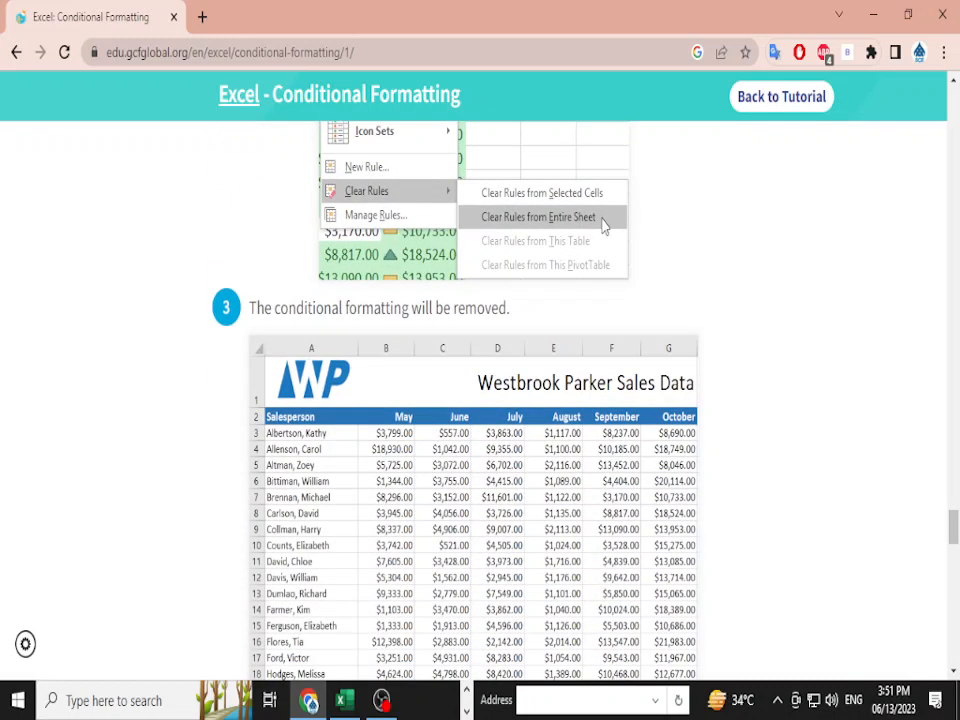
scroll(604, 226, down, 8)
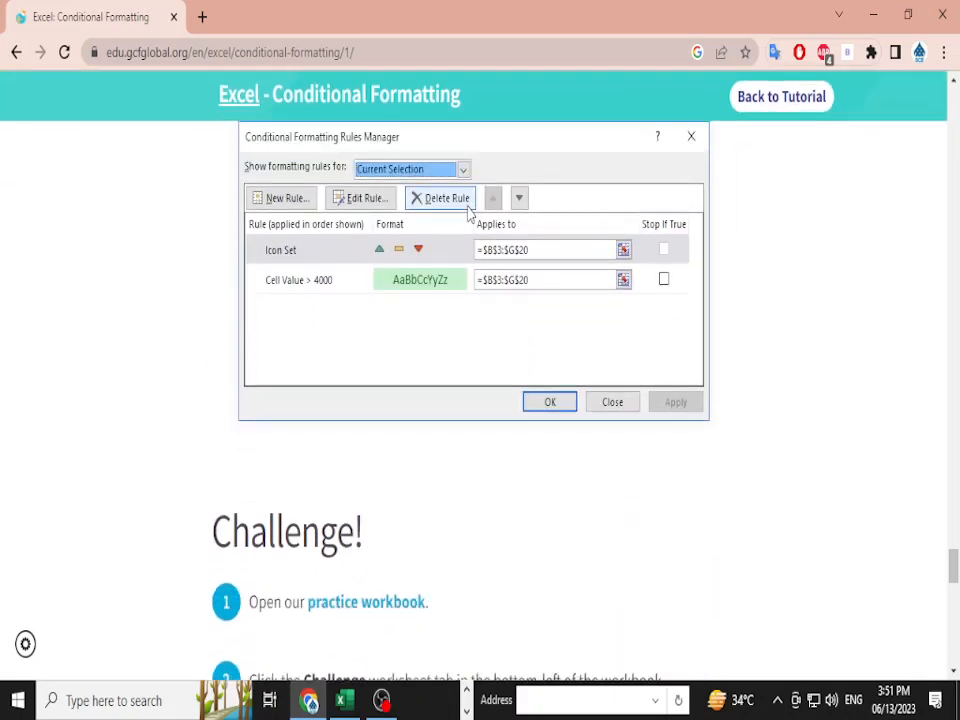
scroll(480, 400, up, 2)
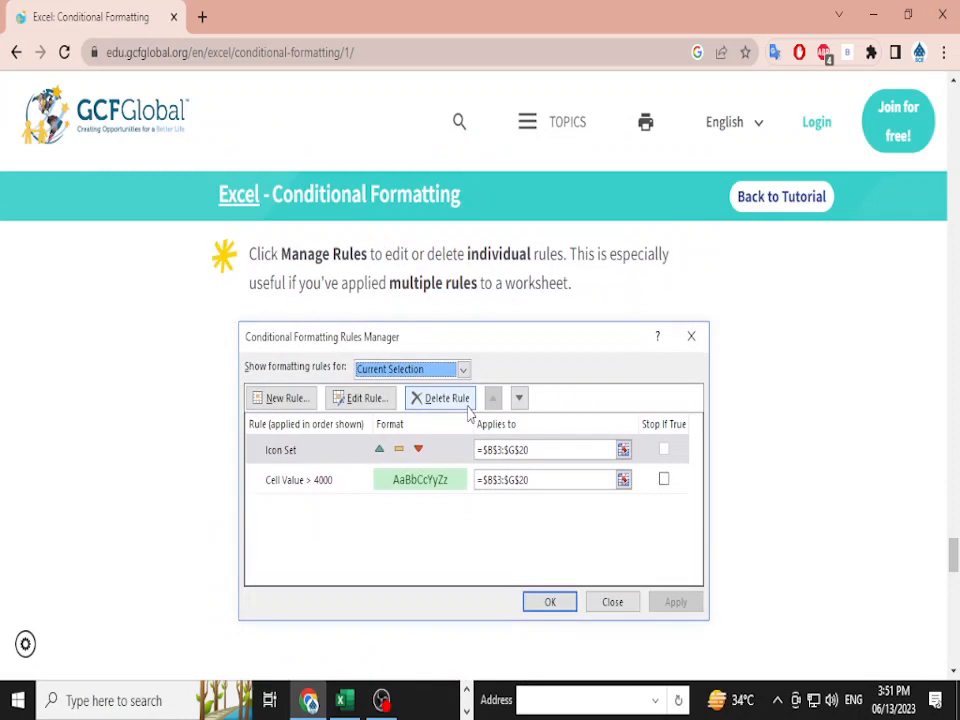
scroll(468, 412, up, 1)
scroll(468, 412, down, 5)
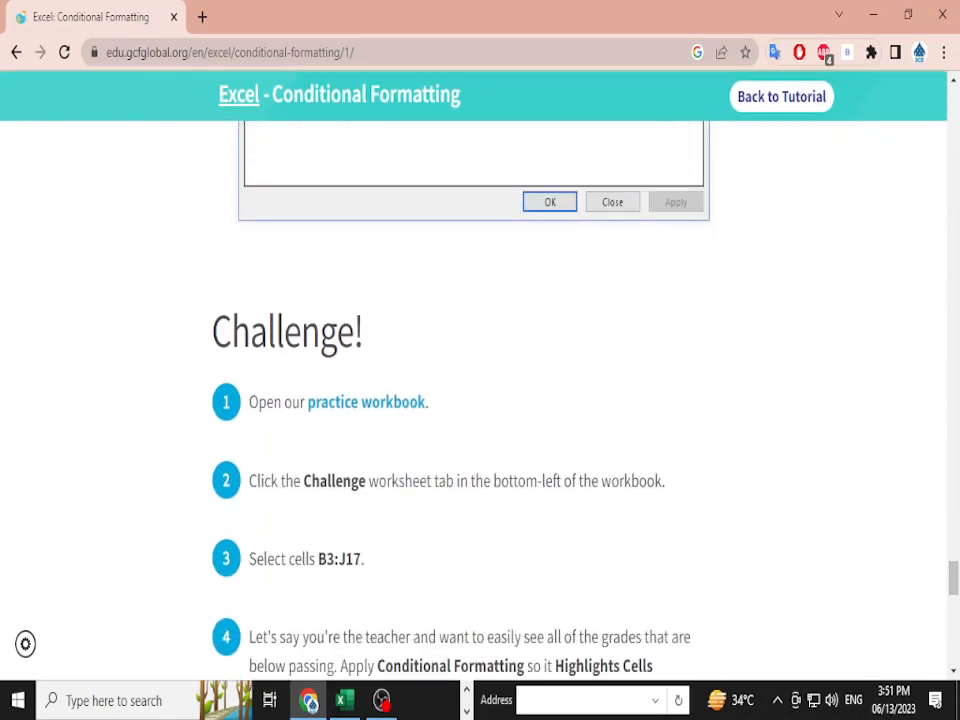
scroll(468, 412, up, 7)
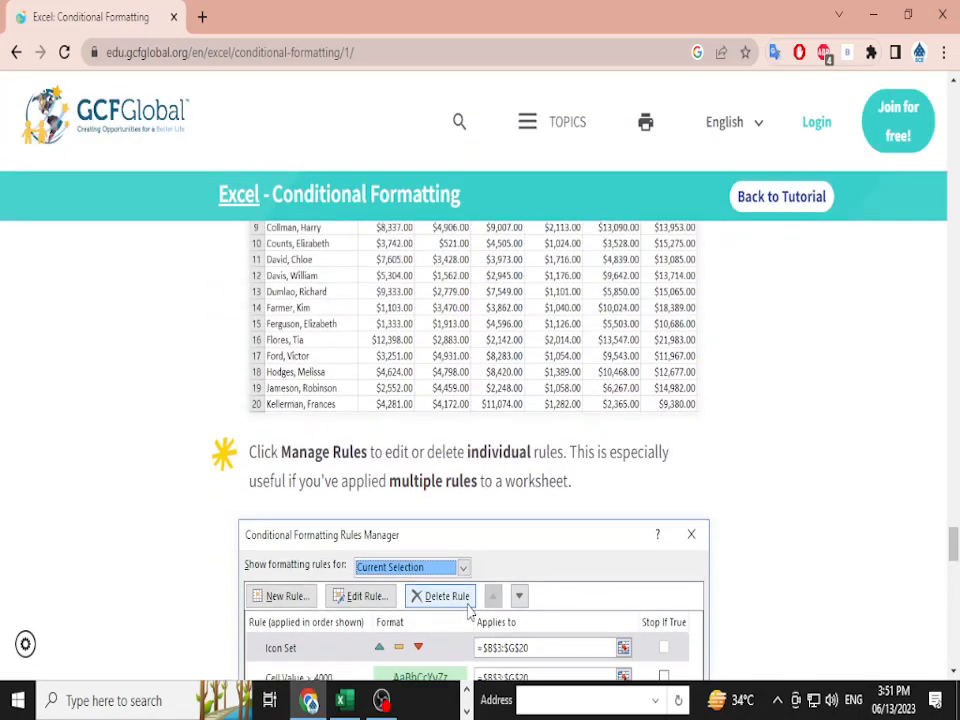
key(alt+Tab)
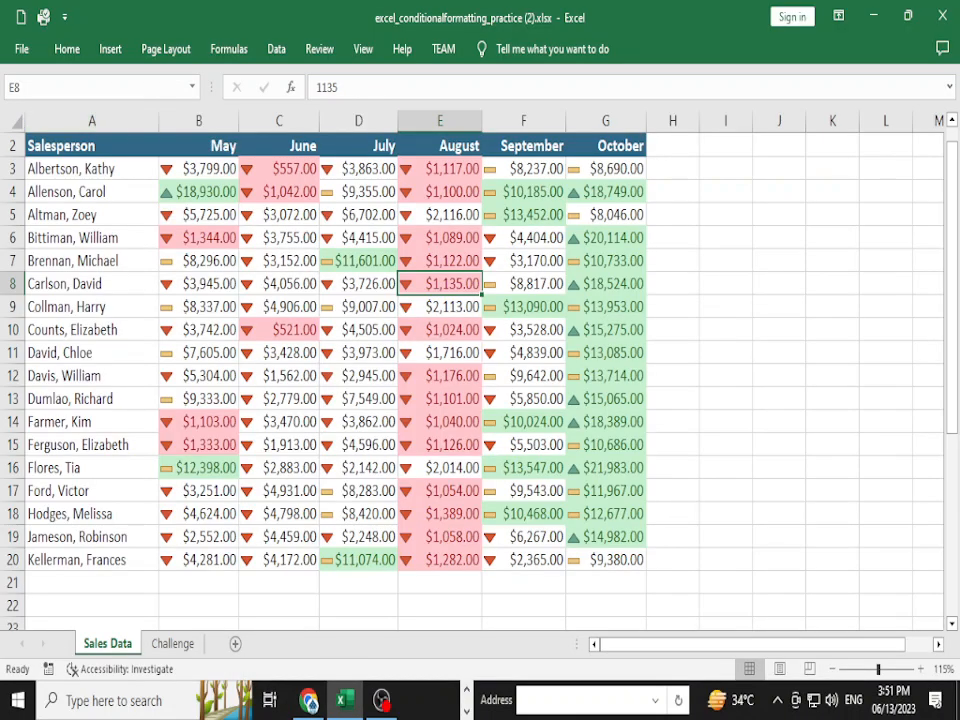
- Open the Conditional Formatting Rules Manager and move it up and to the left
click(67, 49)
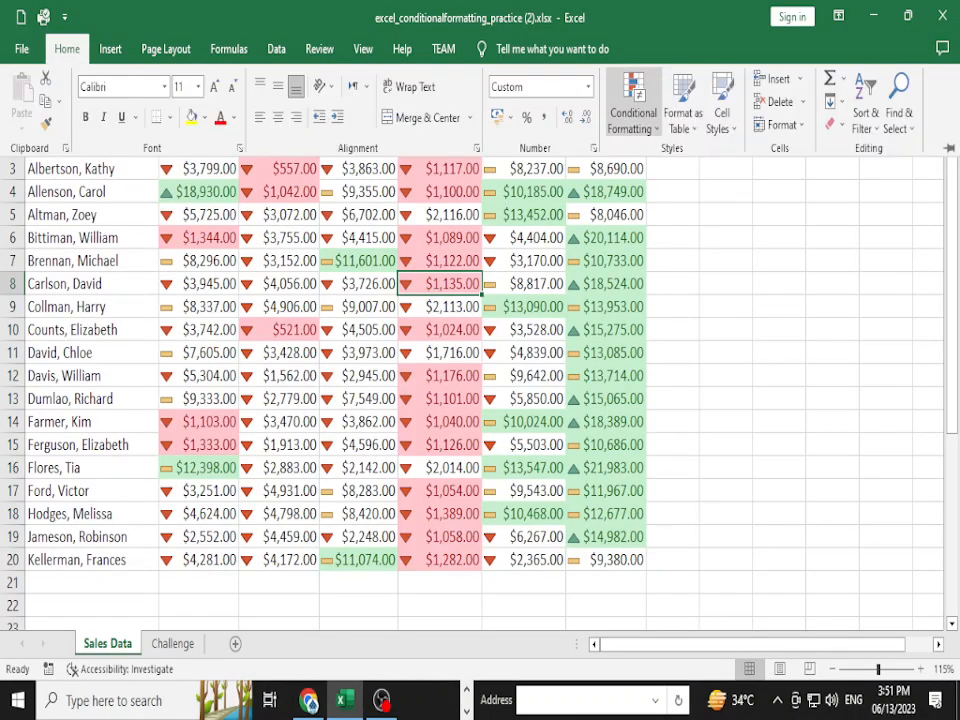
click(633, 112)
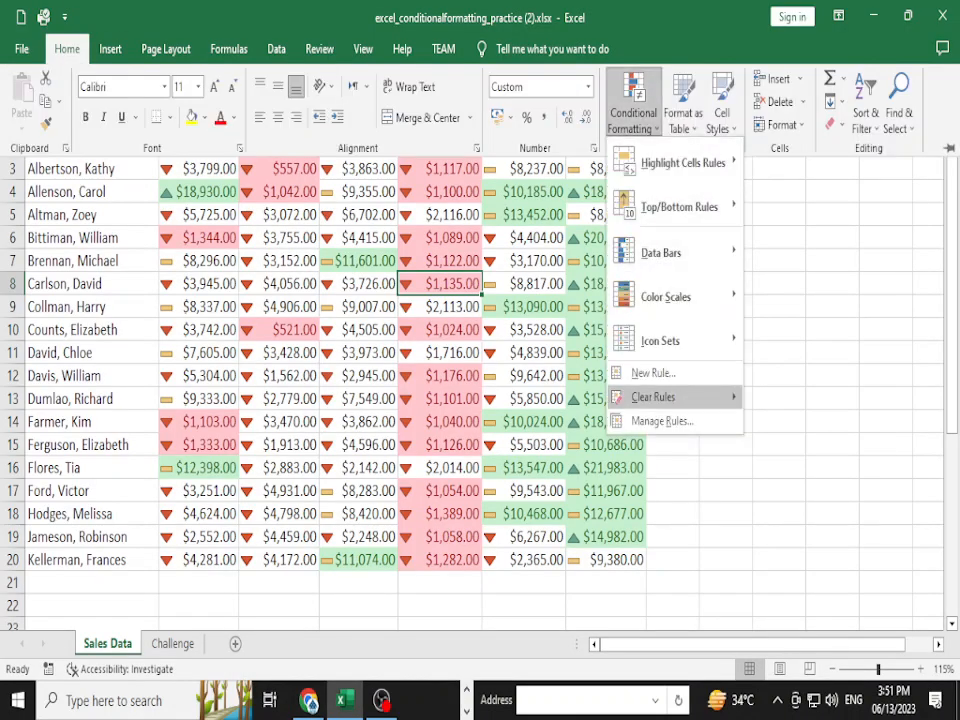
mouse_move(660, 397)
click(662, 421)
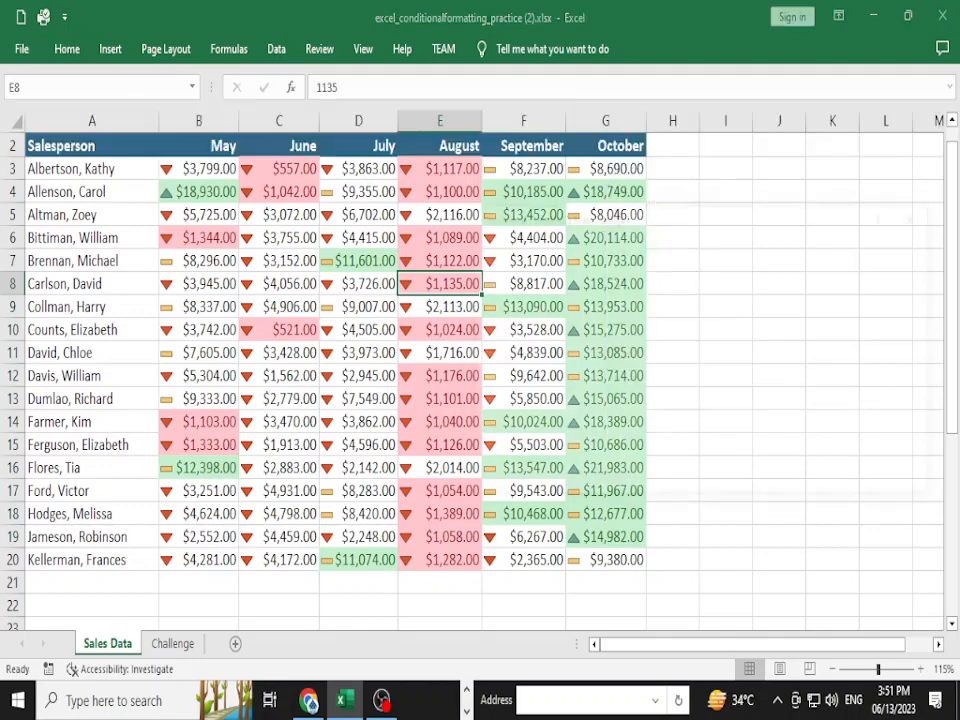
drag(668, 216, 605, 190)
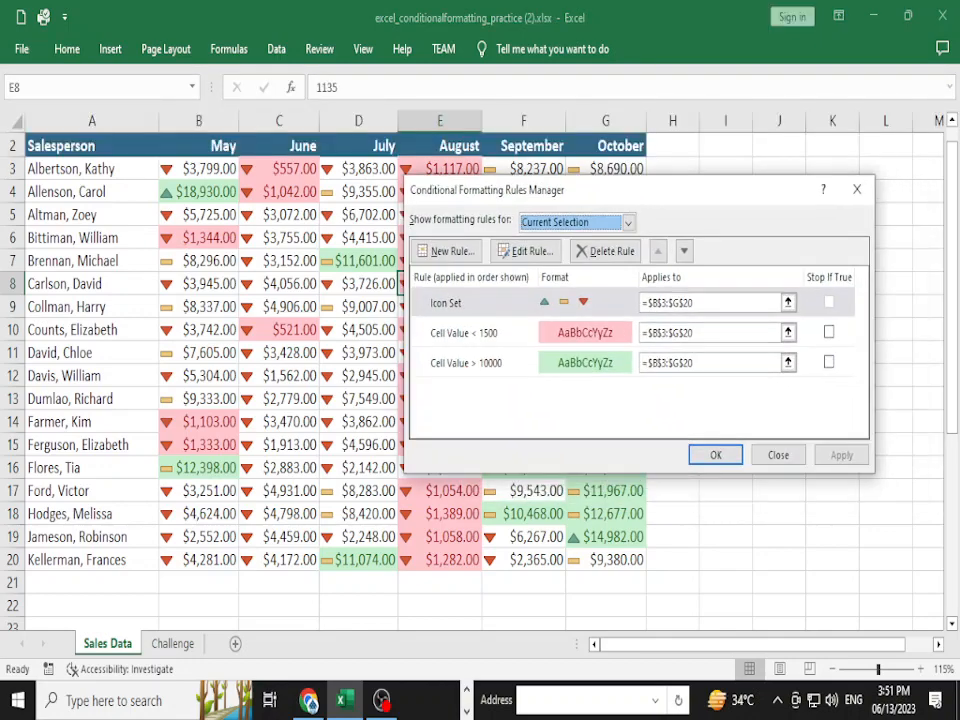
- Enable Stop If True for the over-10000 and under-1500 rules, apply, and edit the under-1500 rule
click(829, 362)
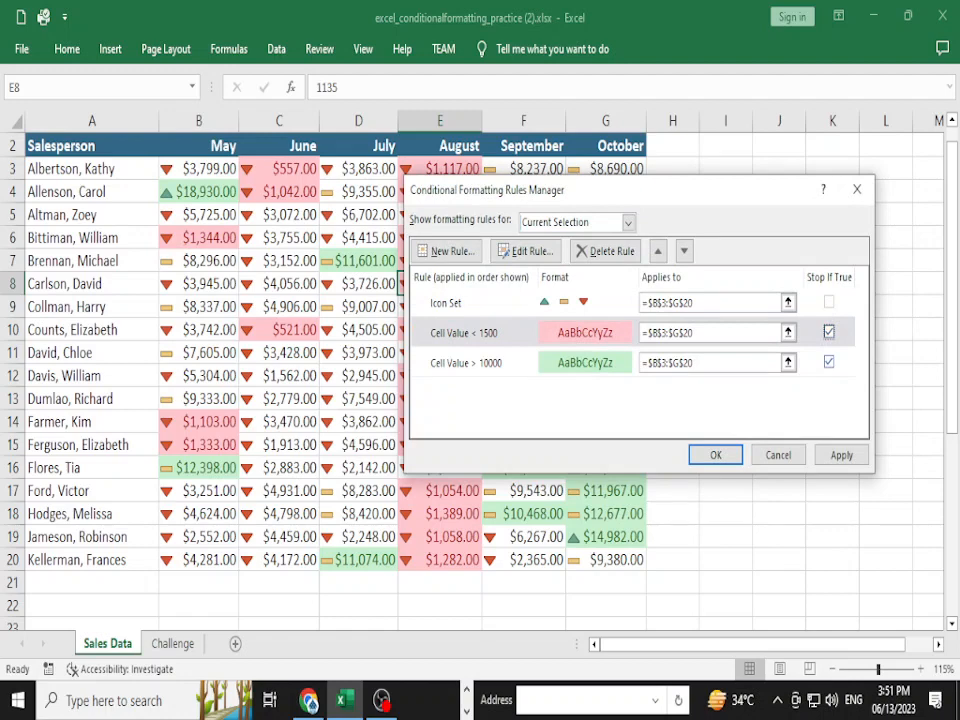
click(829, 362)
click(841, 455)
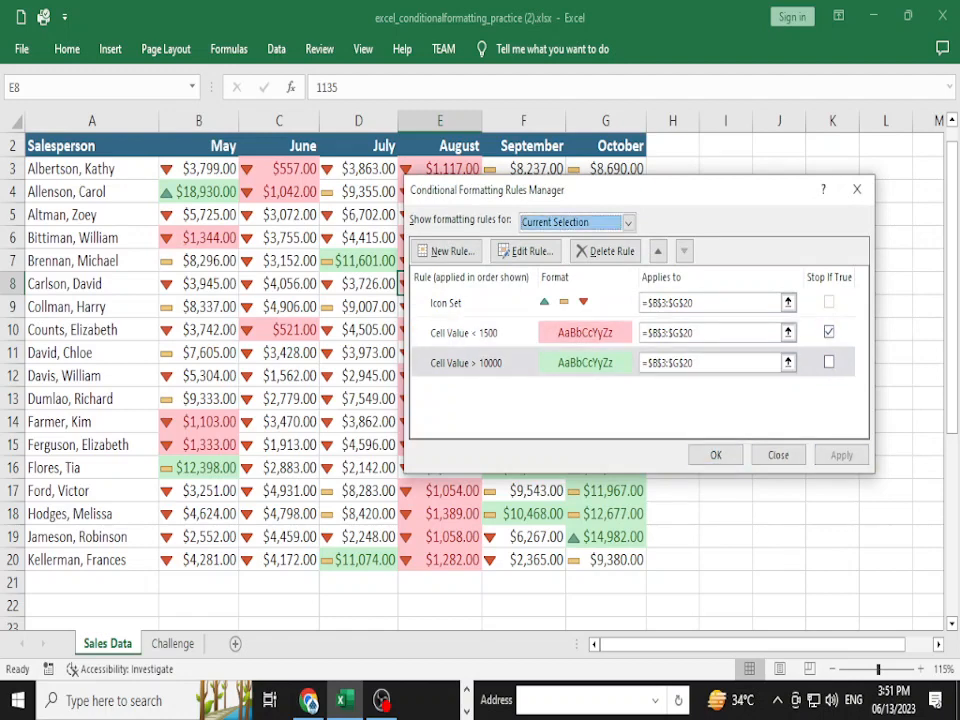
click(829, 332)
click(829, 362)
click(829, 362)
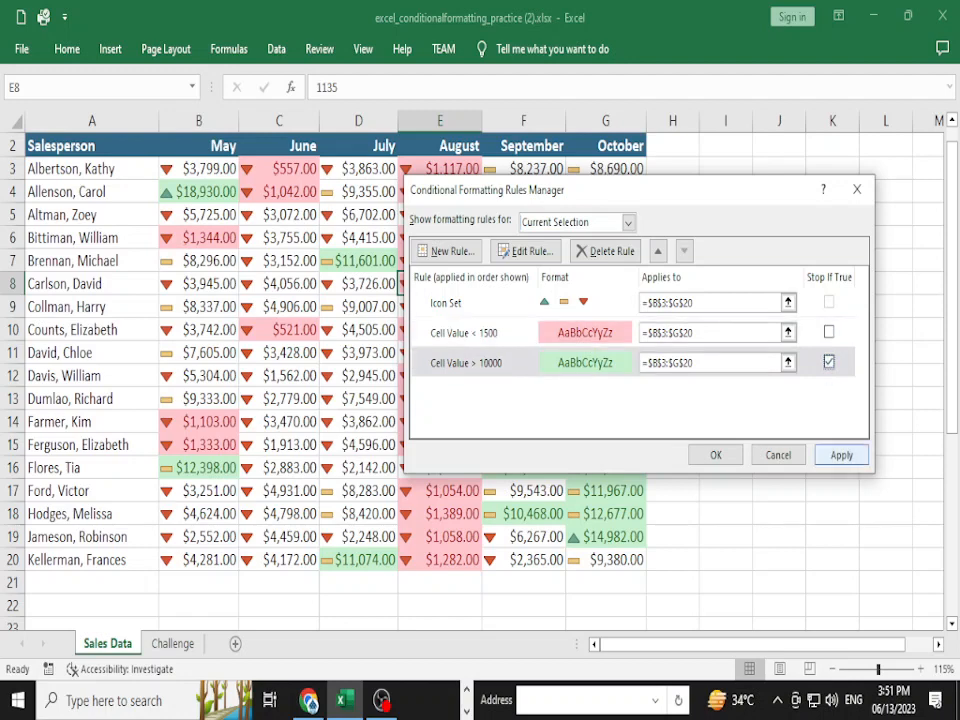
click(841, 455)
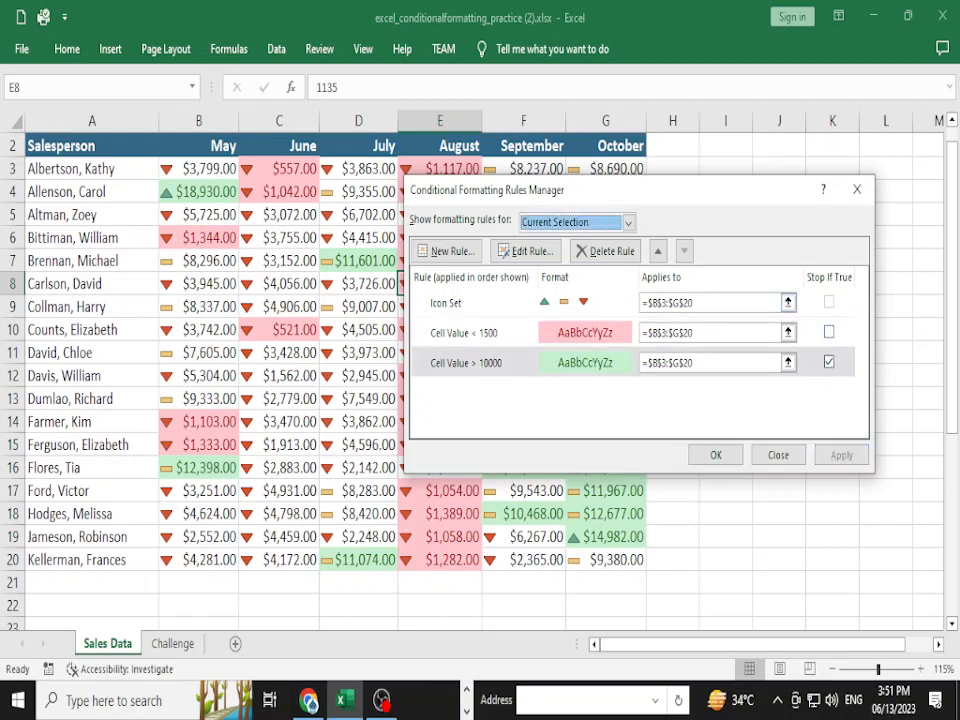
click(829, 332)
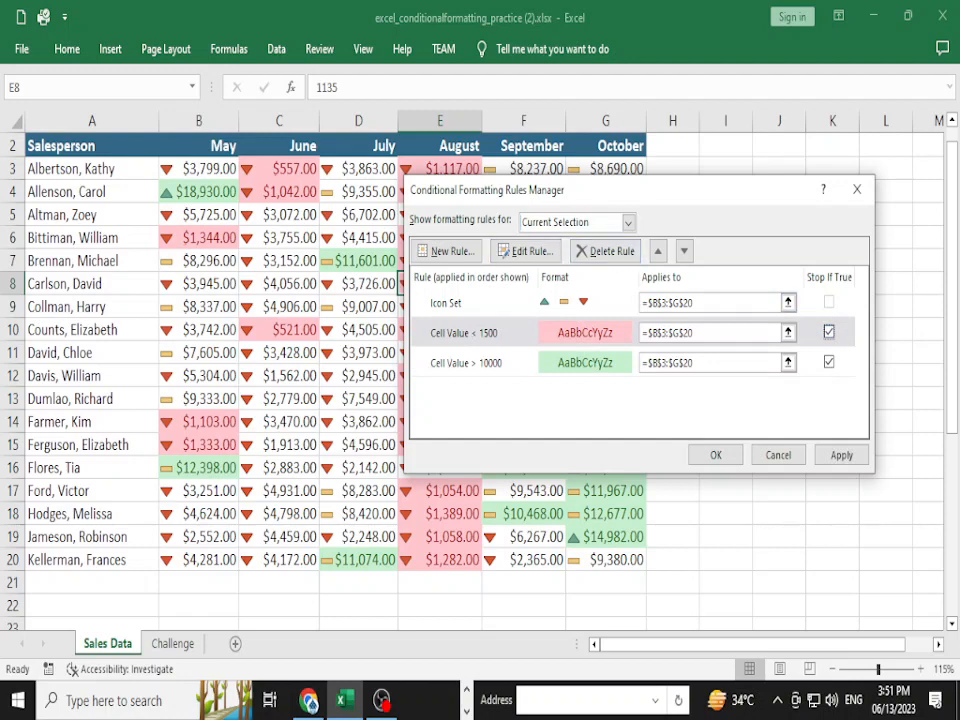
click(527, 250)
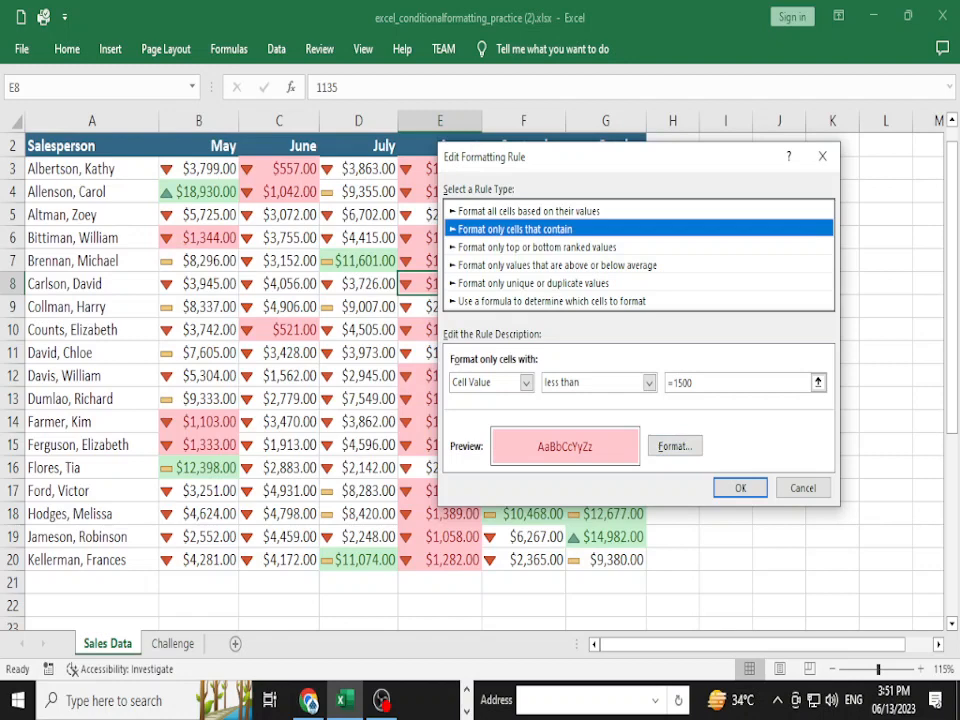
- Add a dash-dot outline border in a new colour to the under-1500 rule and apply it
click(674, 446)
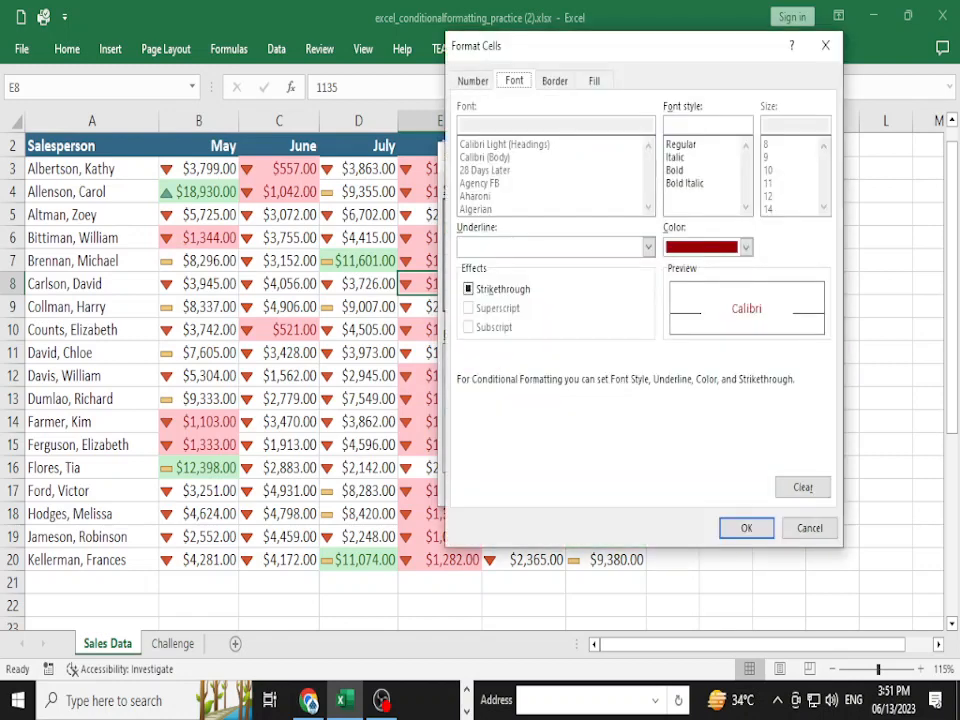
click(555, 81)
click(508, 225)
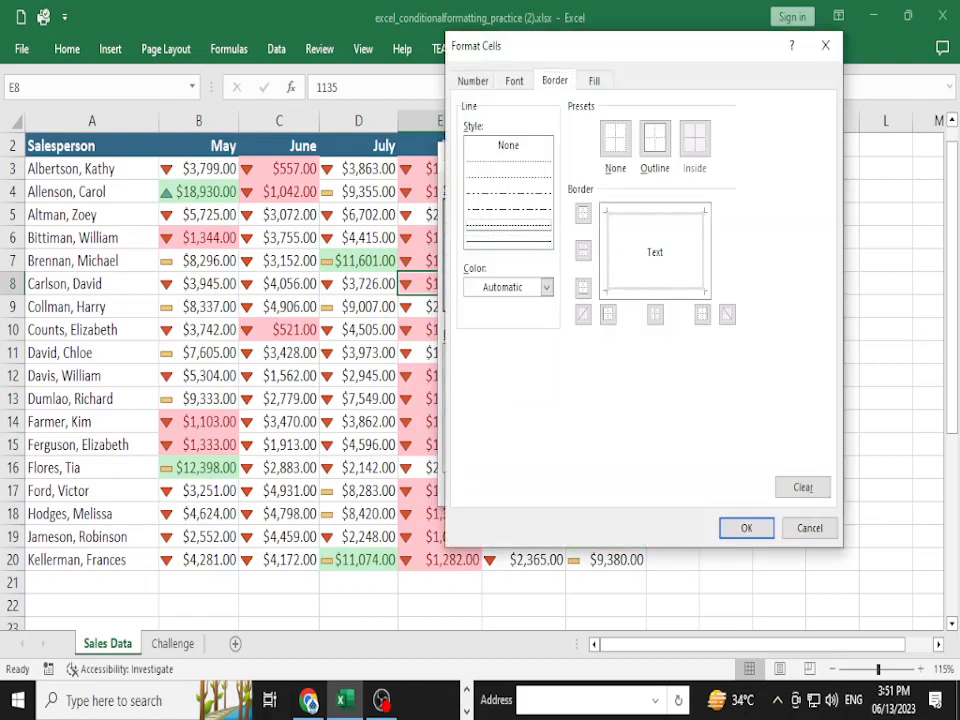
click(508, 209)
click(655, 139)
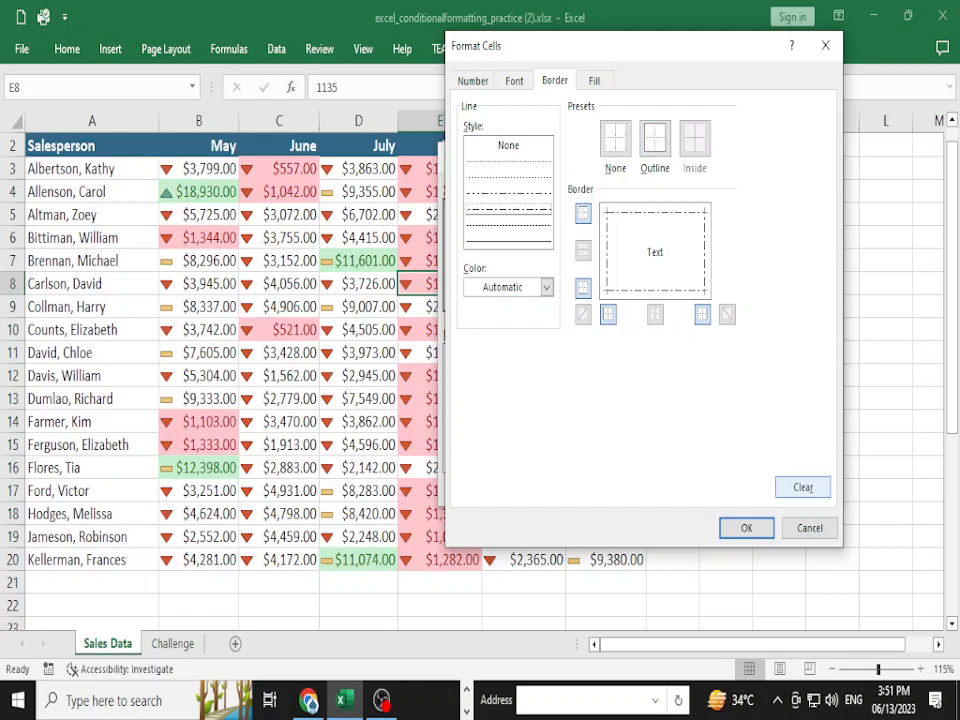
click(546, 287)
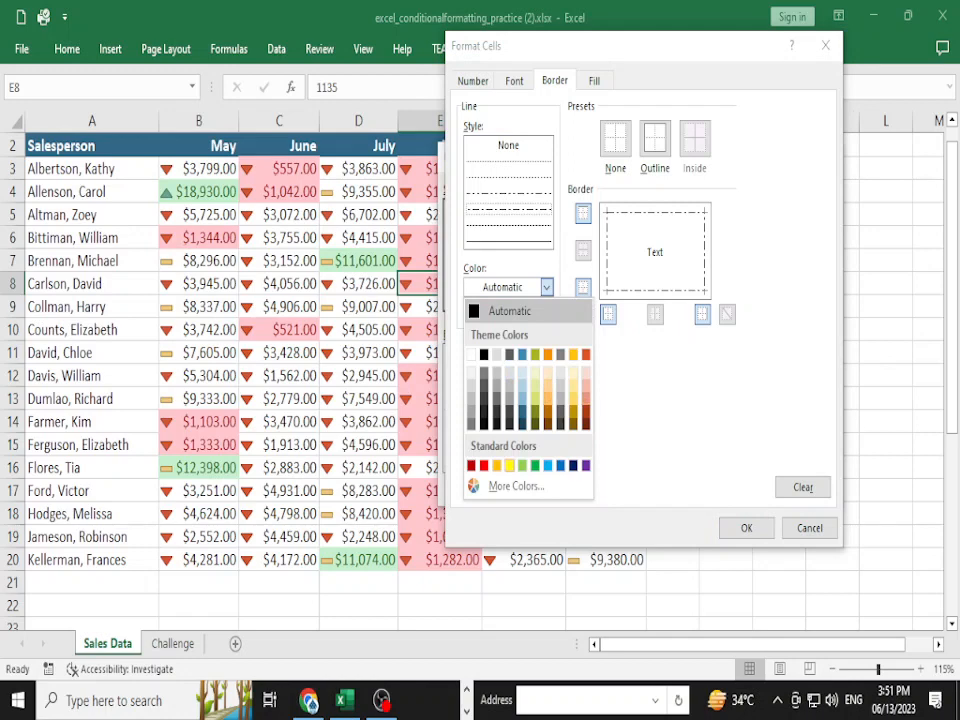
click(510, 465)
key(Return)
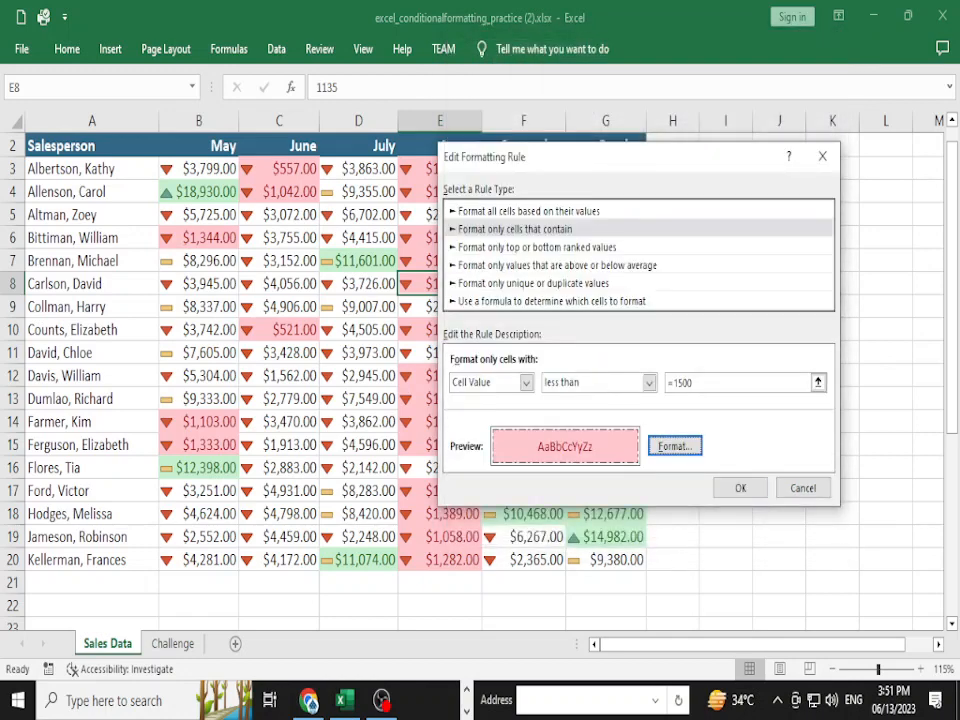
click(740, 488)
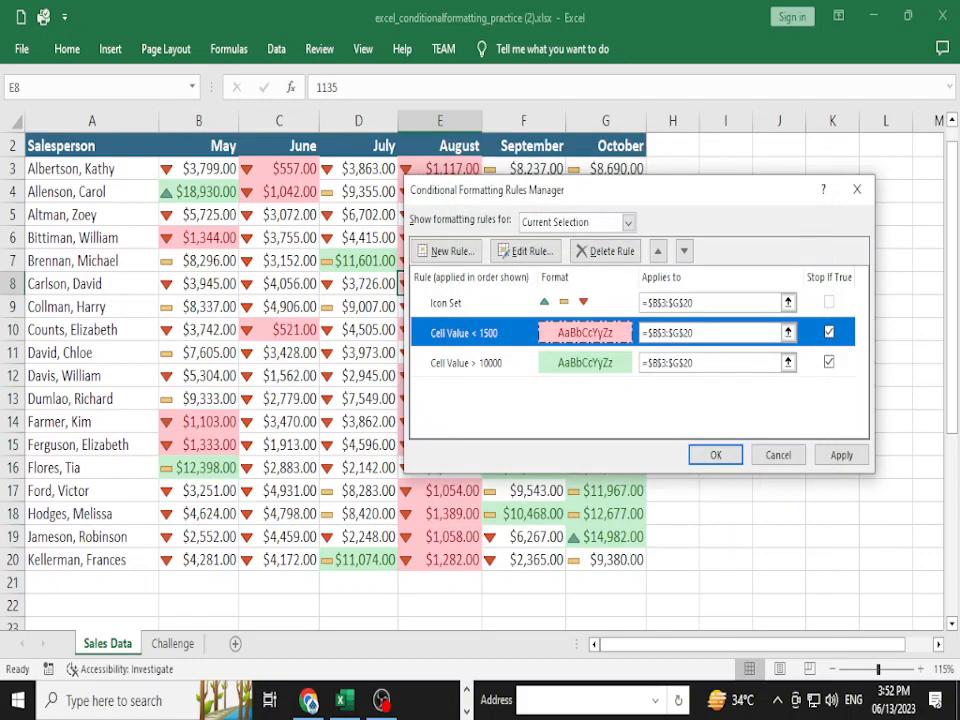
click(715, 455)
click(524, 422)
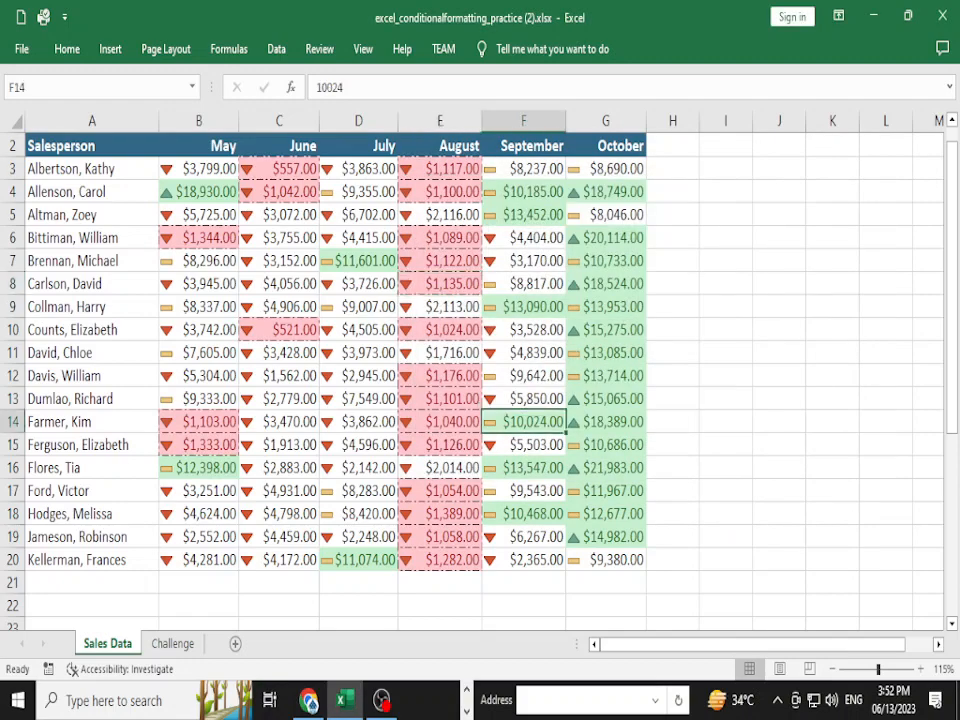
- Inspect cells C3 and E3–E8, then select the sales range B3:G20
scroll(480, 380, up, 1)
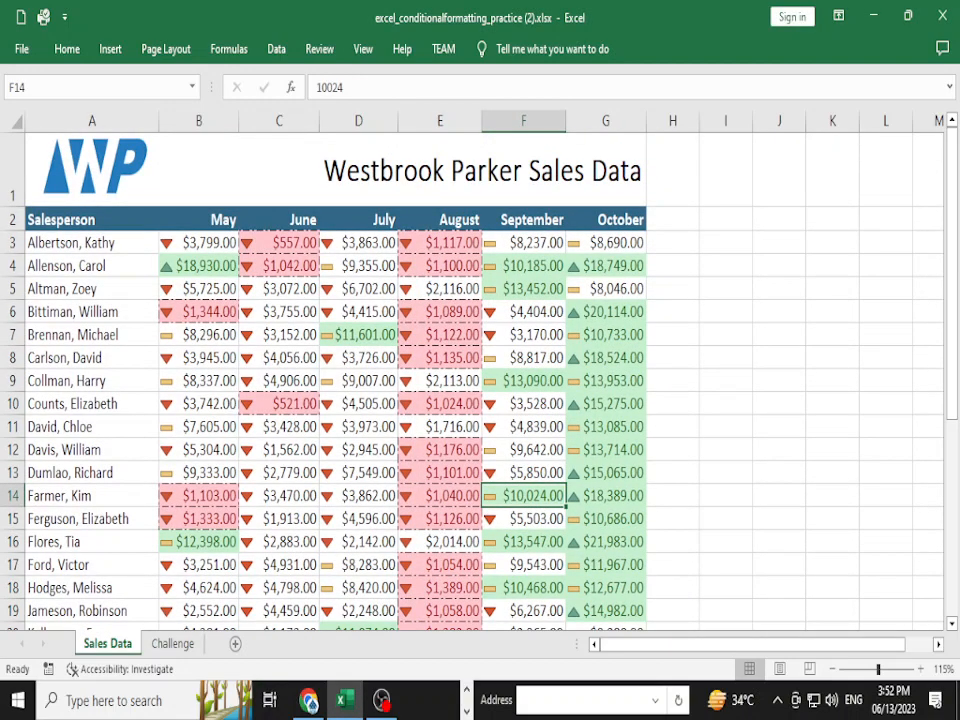
click(279, 243)
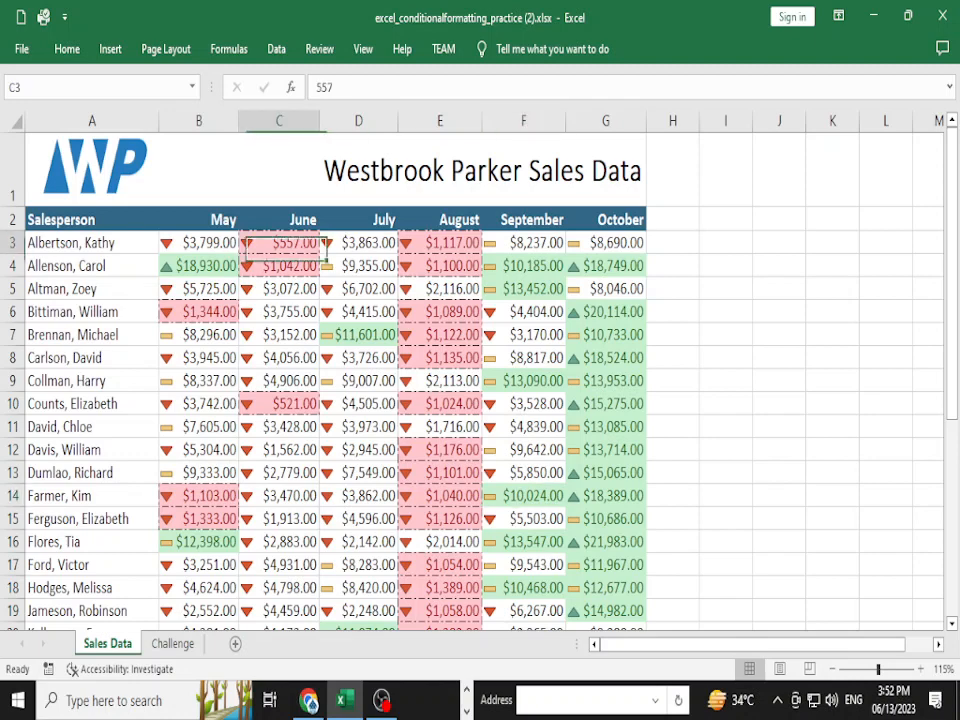
click(440, 243)
click(440, 266)
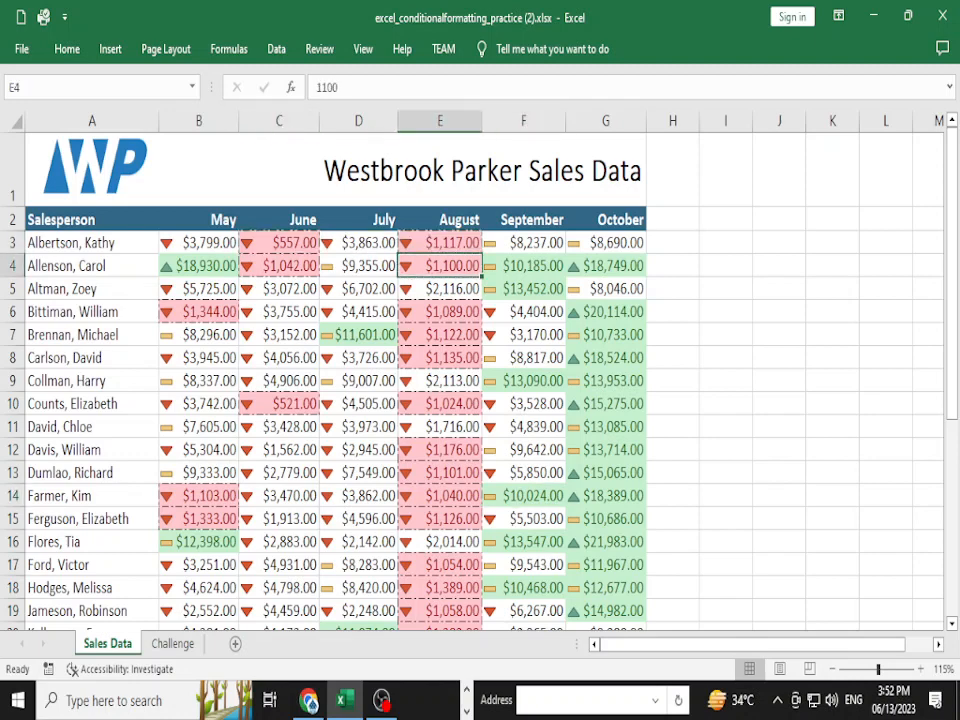
key(Down)
key(Down)
key(Down)
key(Down)
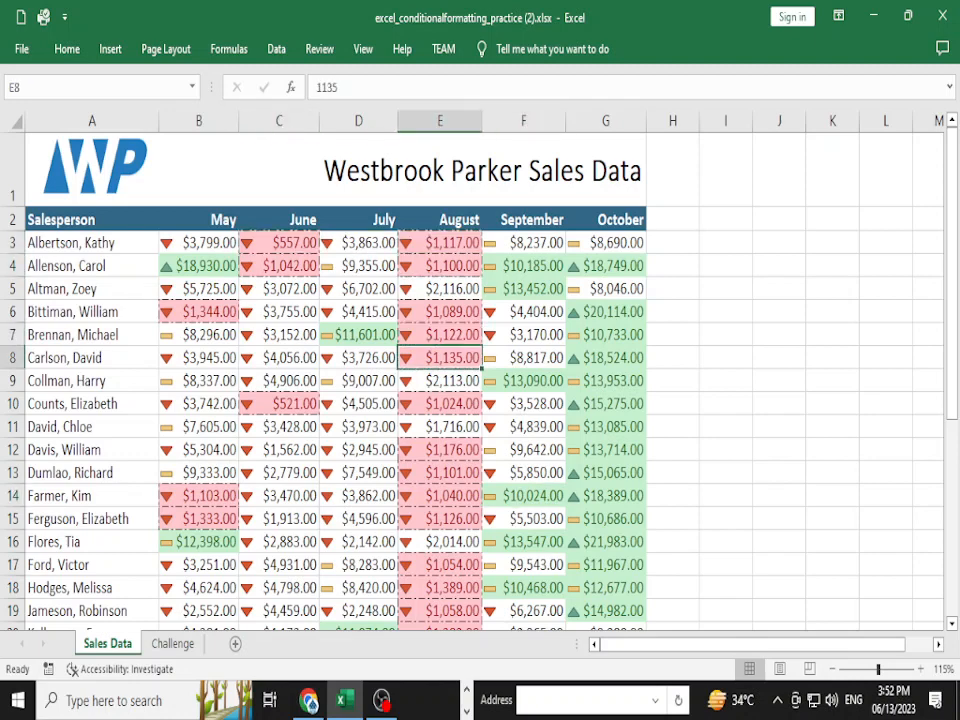
click(199, 243)
key(ctrl+shift+End)
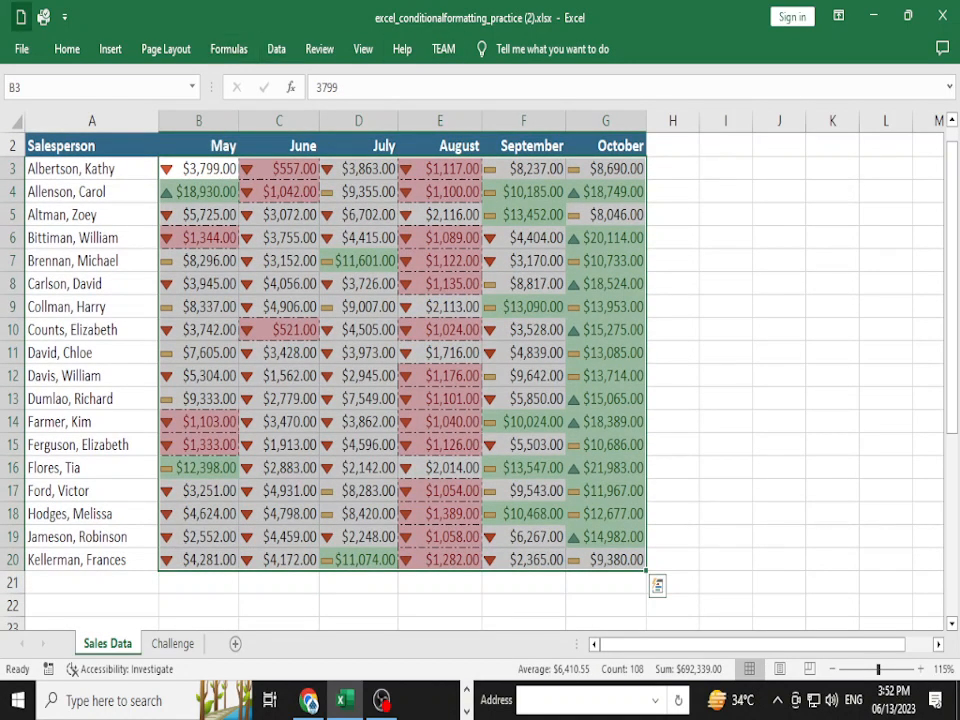
- Review the conditional formatting rules applied to B3:G20, then close the rules list
click(67, 48)
click(633, 112)
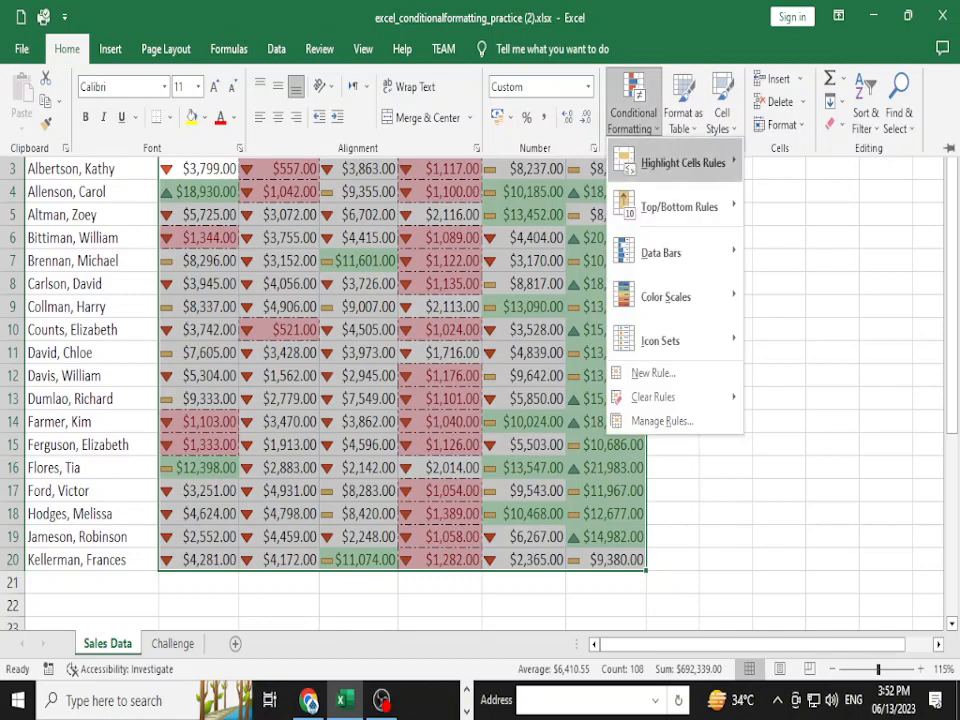
click(661, 421)
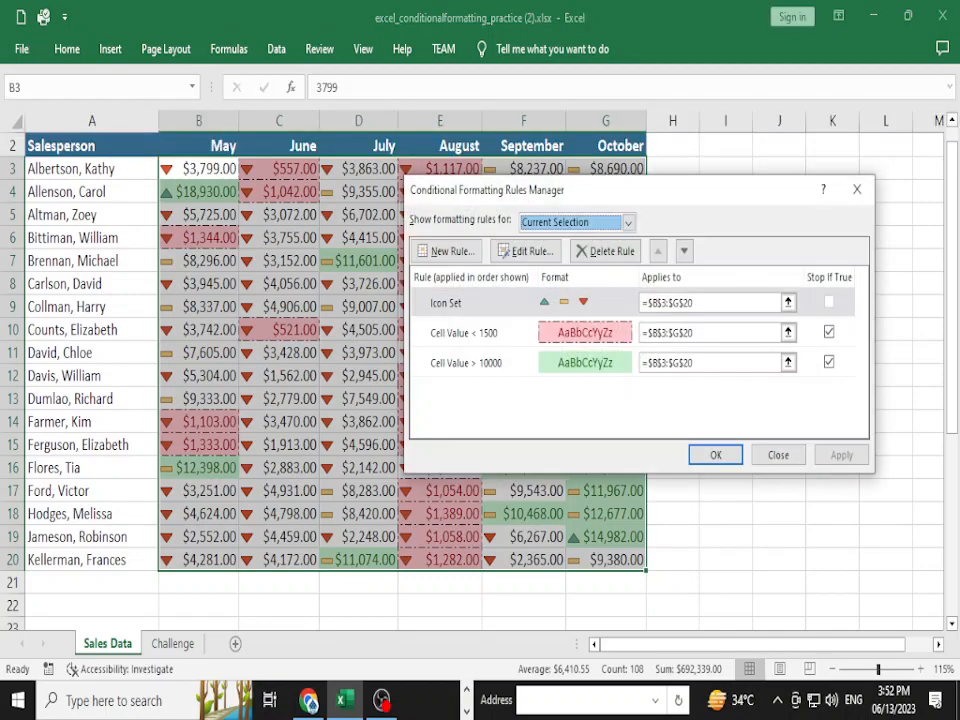
click(778, 457)
click(778, 460)
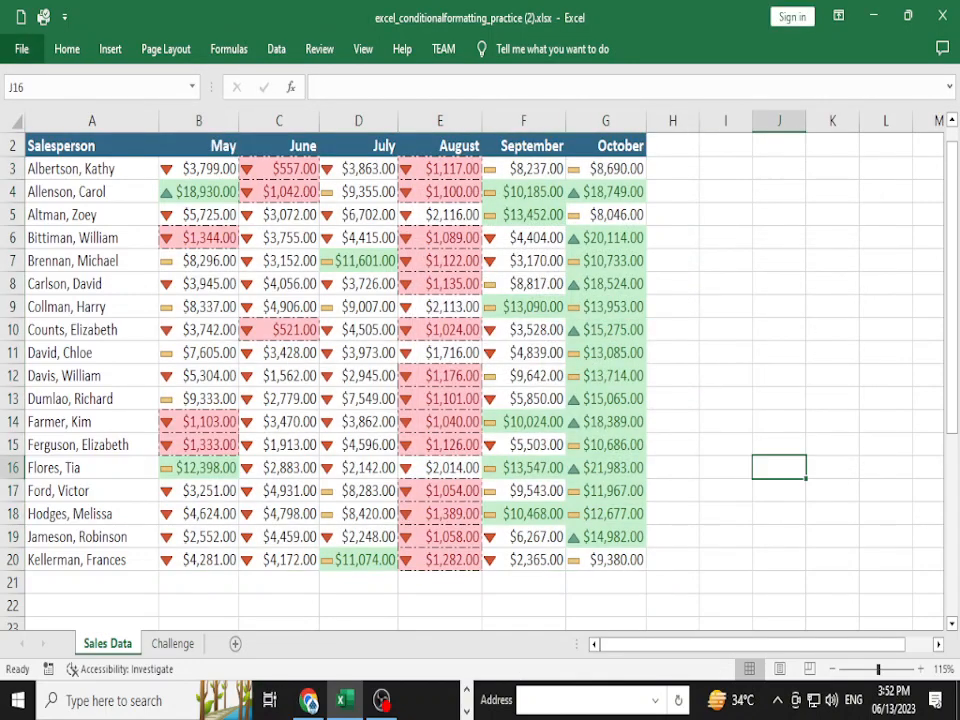
- Start a new custom highlight rule, then cancel it without adding anything
click(67, 48)
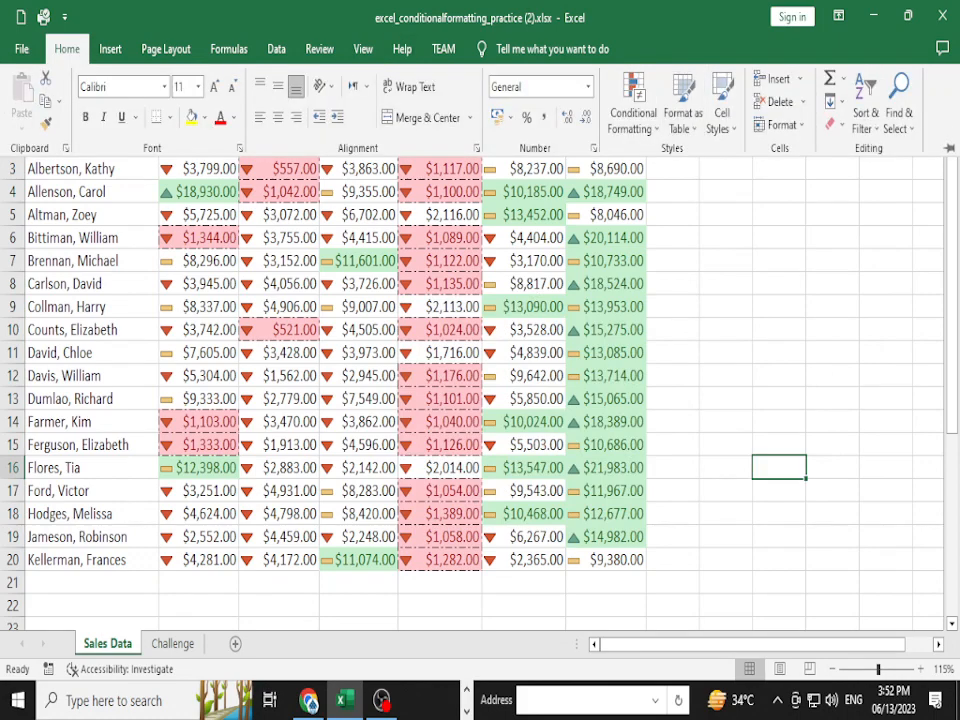
click(633, 112)
mouse_move(680, 163)
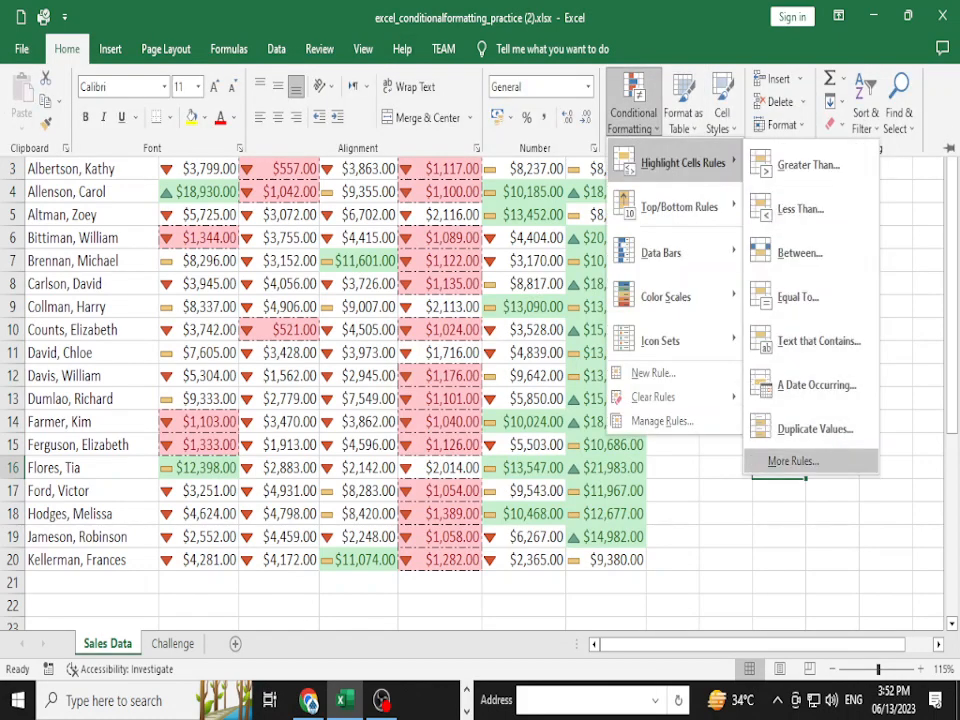
click(790, 461)
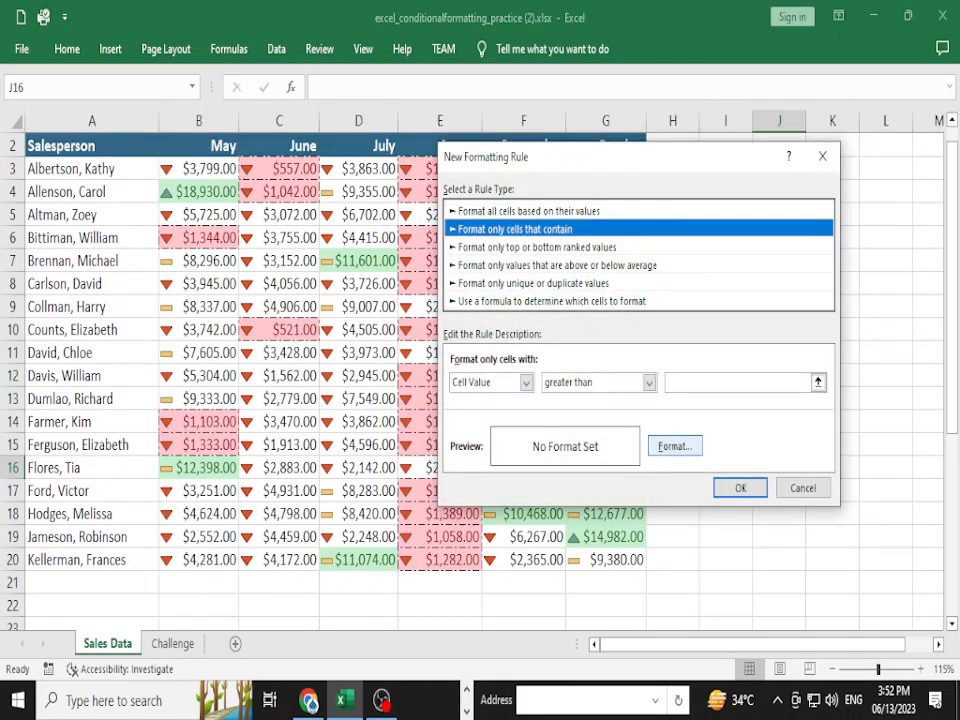
click(675, 446)
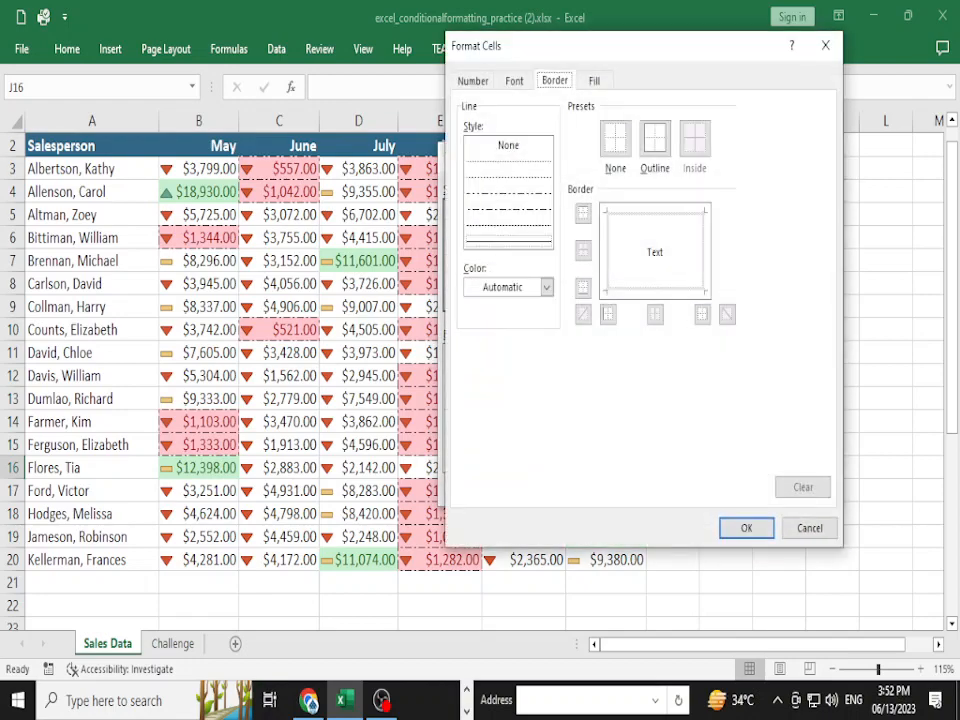
click(810, 528)
click(803, 488)
click(673, 491)
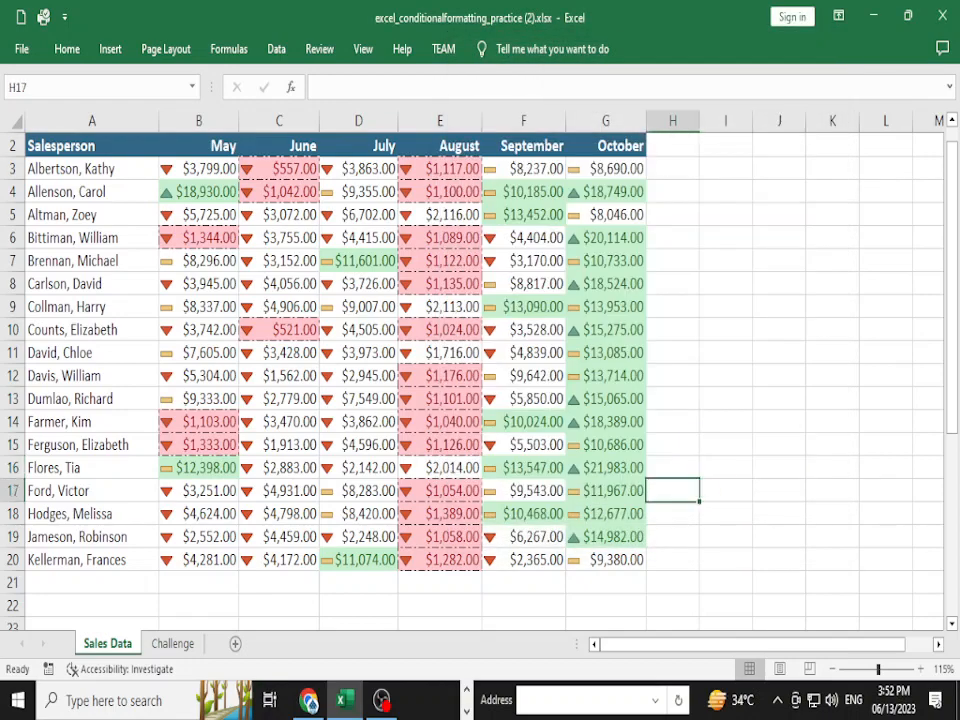
double_click(673, 491)
click(726, 491)
- Switch back to the GCFGlobal tutorial in Chrome and scroll through its Challenge section
key(alt+Tab)
scroll(480, 400, down, 4)
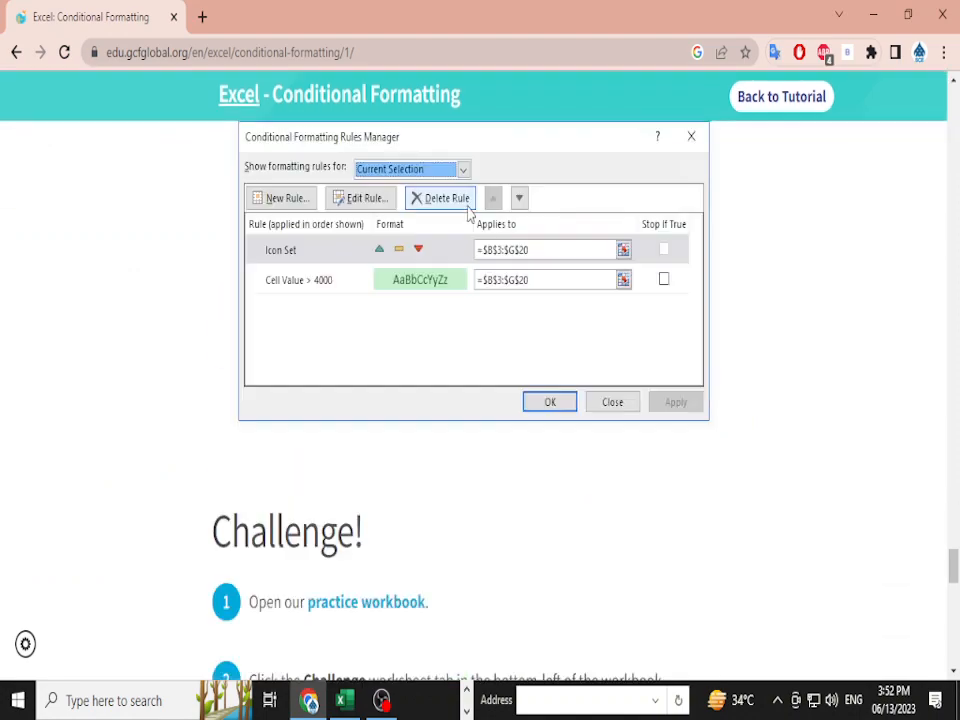
scroll(480, 400, down, 4)
scroll(480, 400, down, 1)
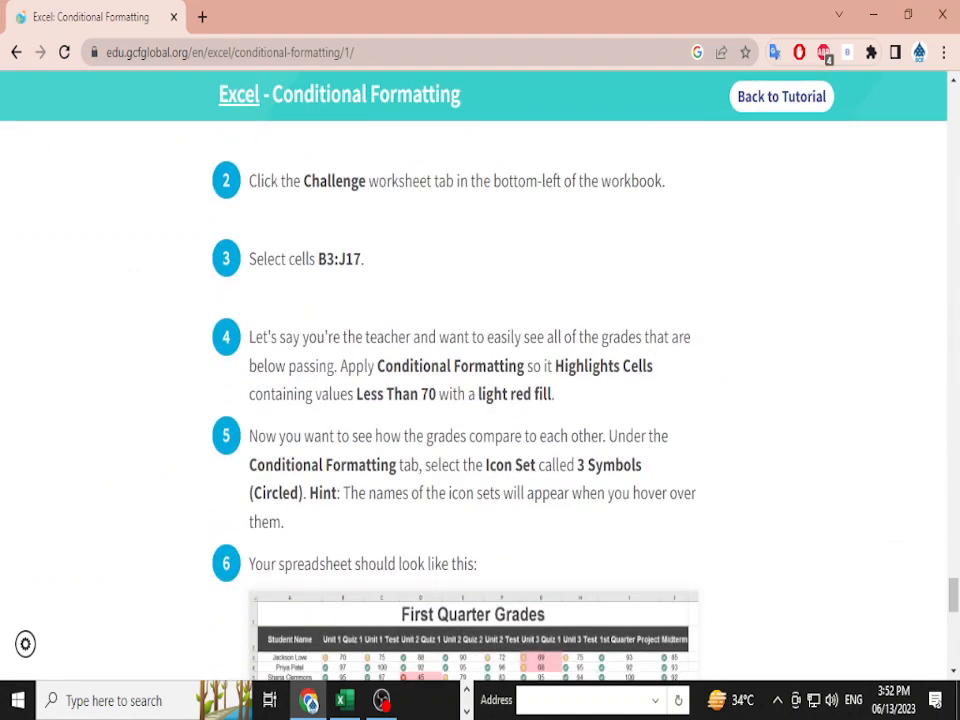
scroll(480, 400, down, 3)
scroll(480, 400, up, 10)
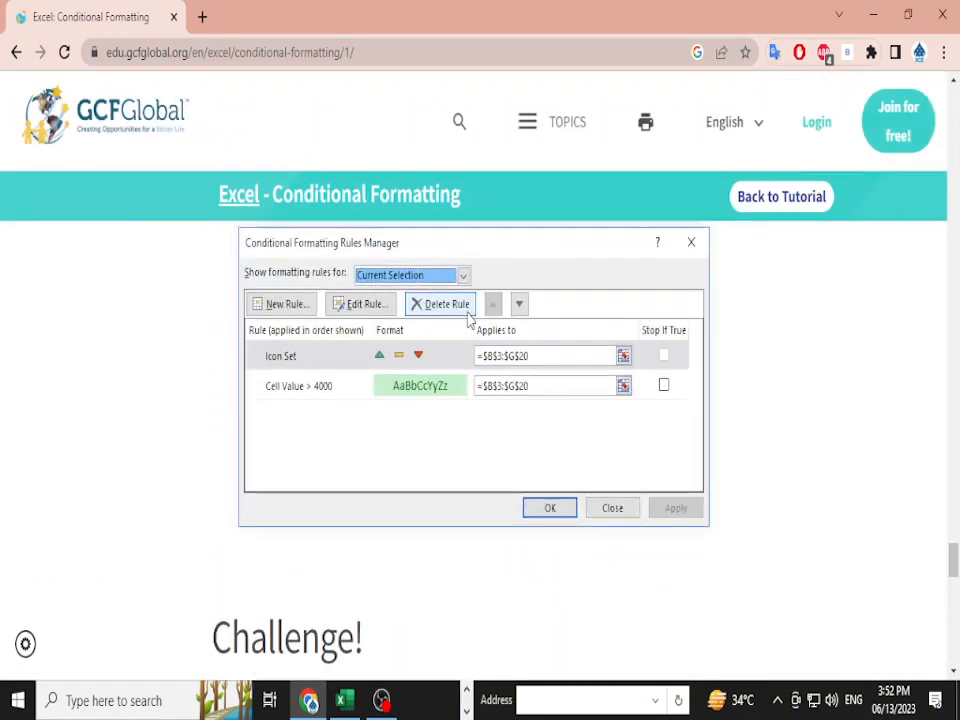
scroll(480, 400, up, 5)
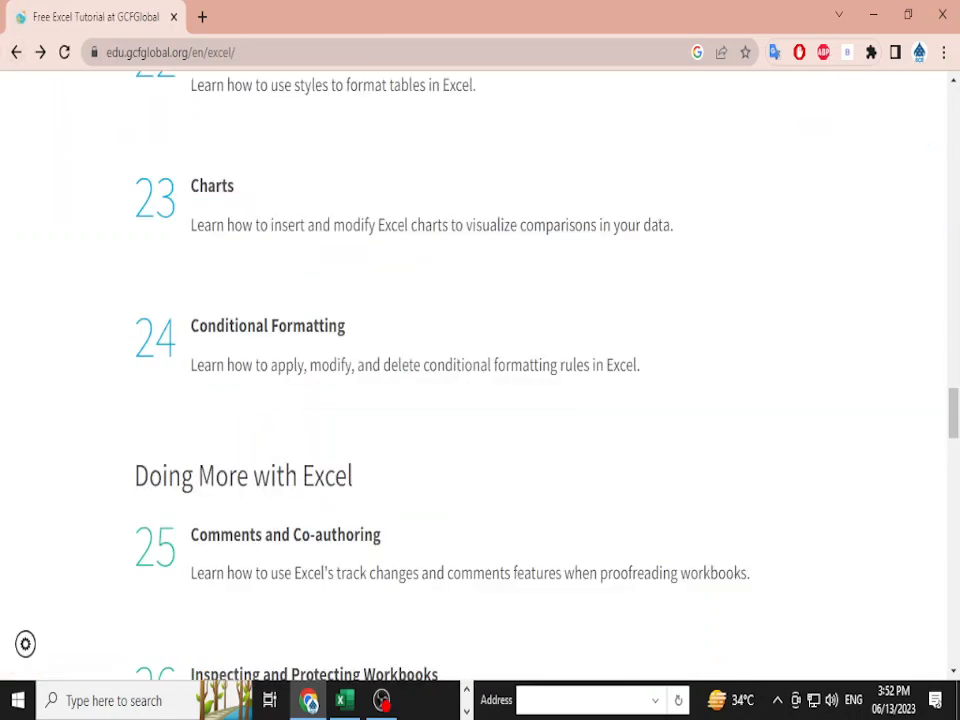
scroll(480, 380, down, 1)
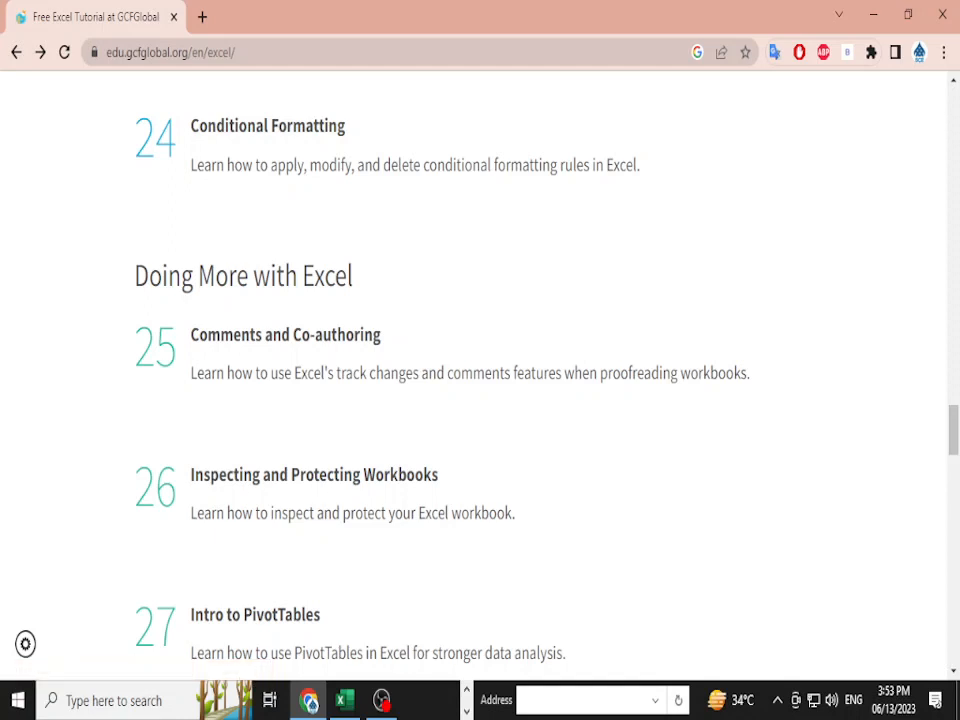
key(ctrl+t)
- Load sheets.google.com, open the B23-01 Online May Attendance Sheet, and close its sharing settings
text(she)
key(Right)
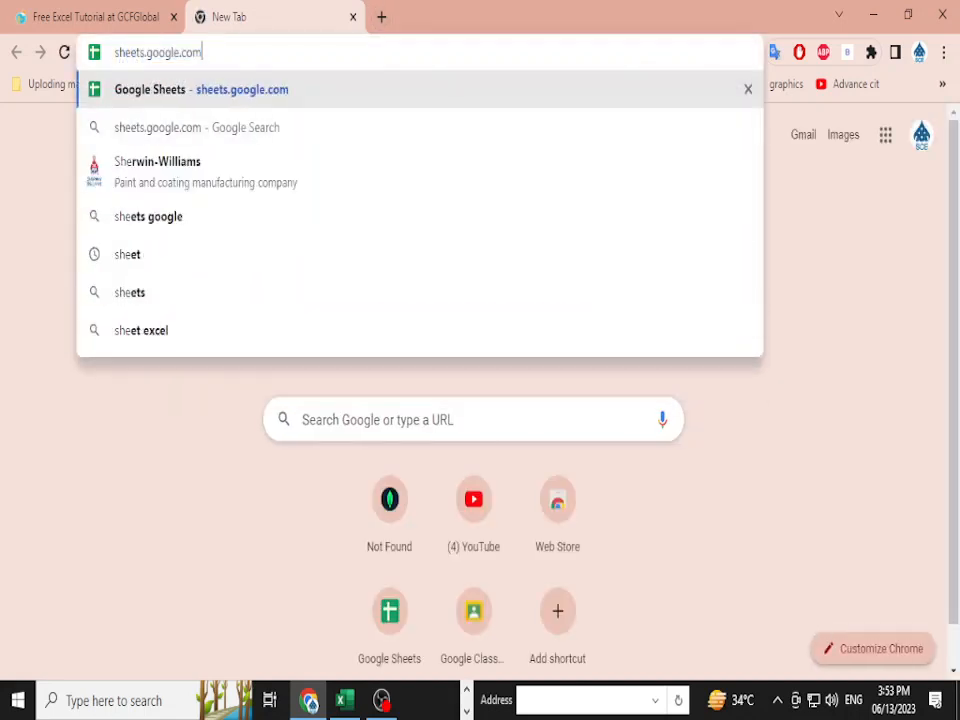
key(Return)
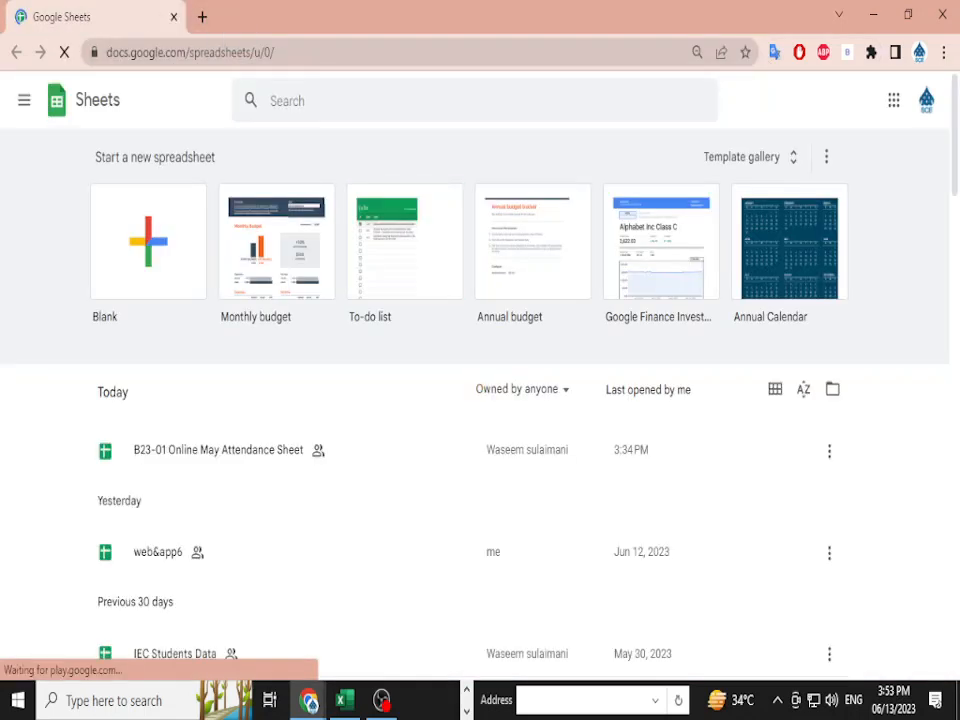
scroll(480, 400, down, 2)
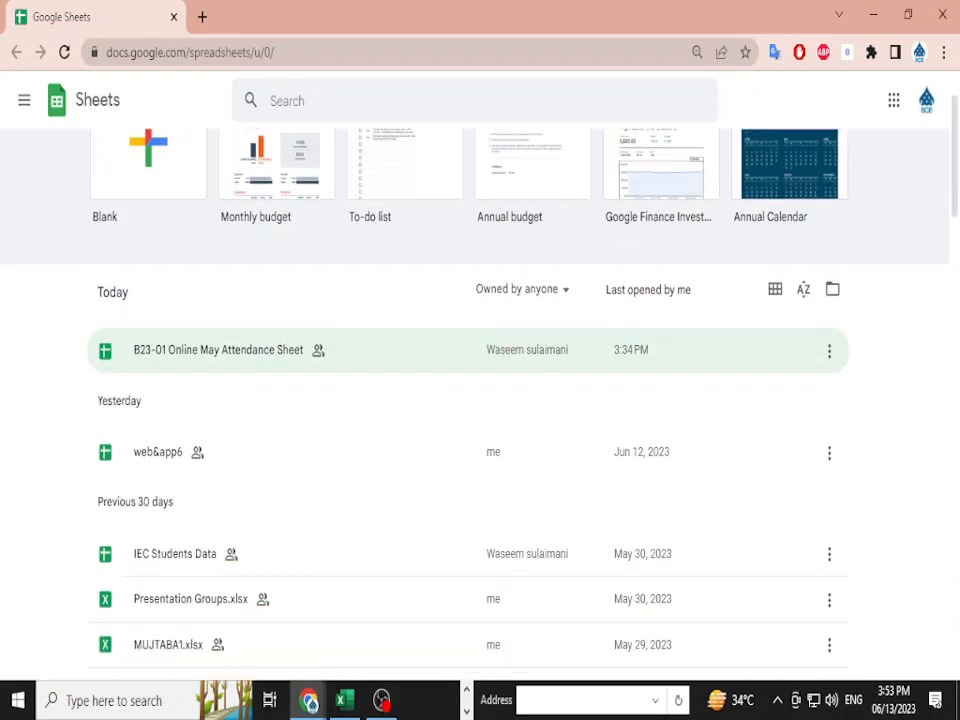
scroll(480, 370, down, 2)
scroll(480, 370, up, 2)
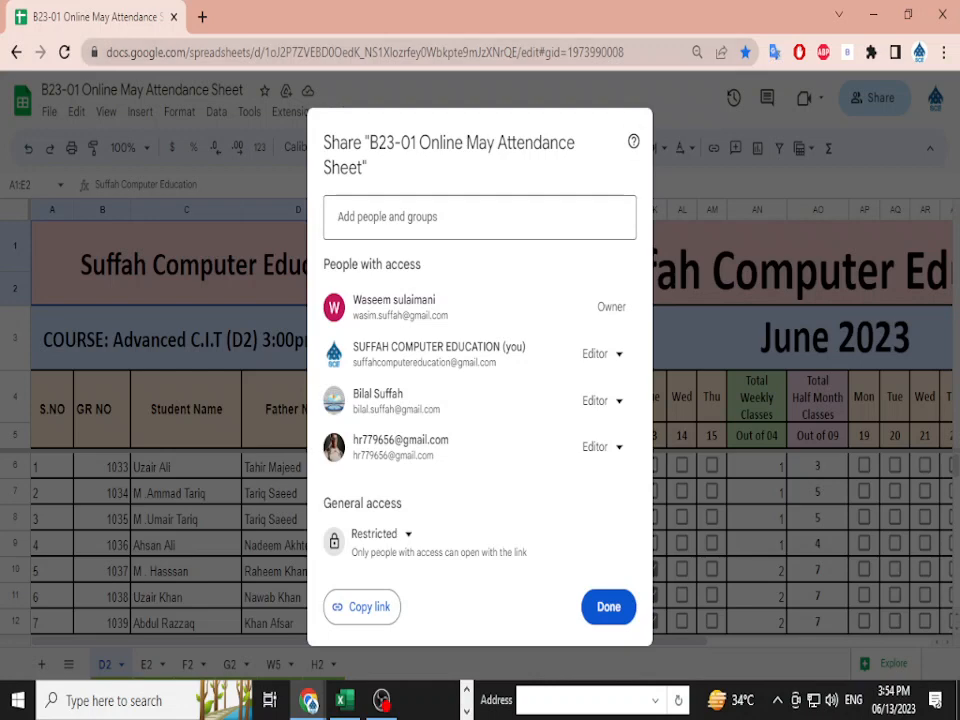
click(608, 607)
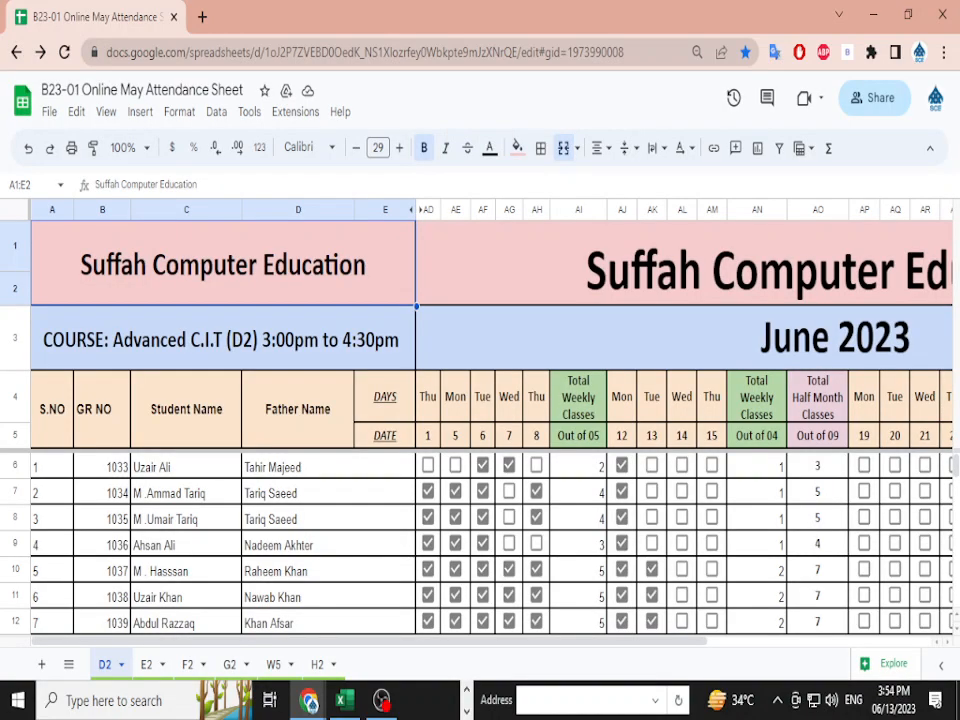
- Close the attendance sheet window and the empty tab, then open the Comments and Co-authoring lesson
key(alt+Tab)
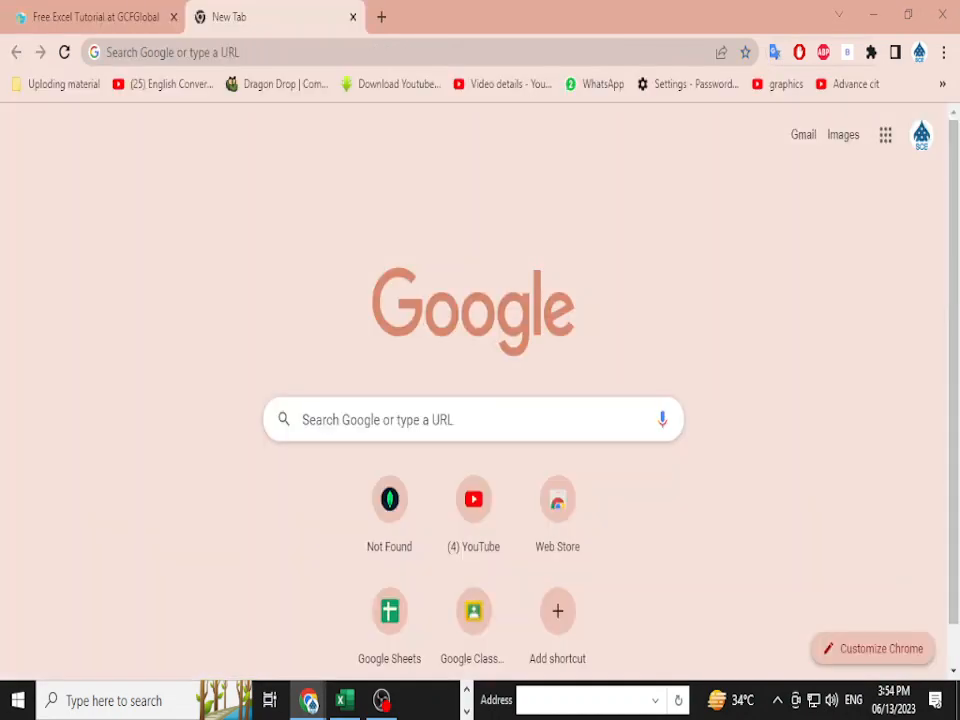
click(942, 14)
click(942, 14)
click(90, 16)
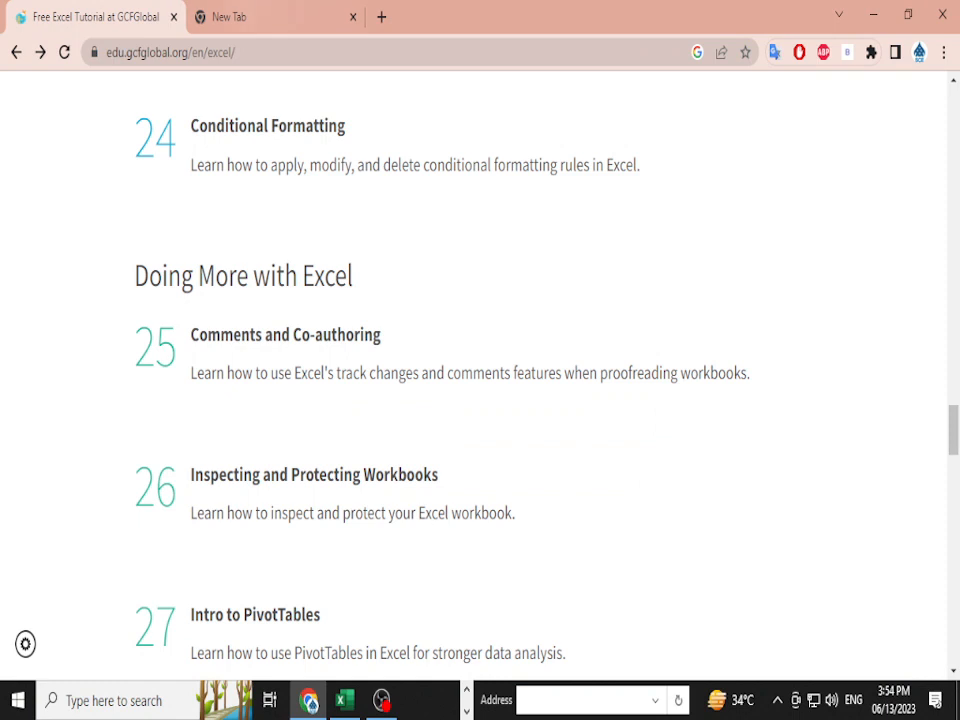
click(353, 17)
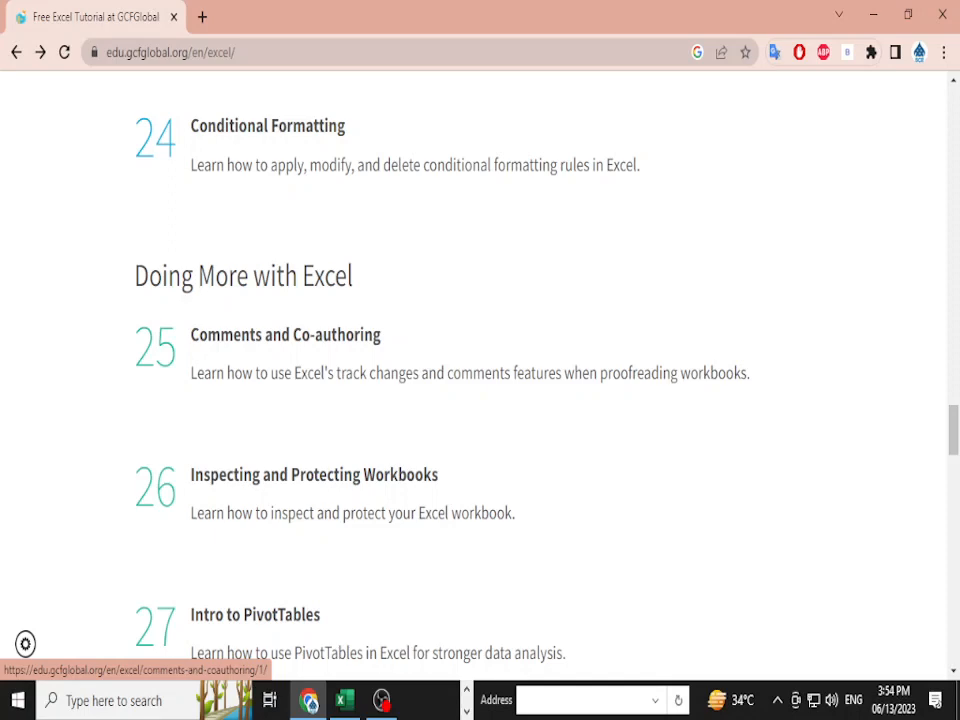
click(285, 335)
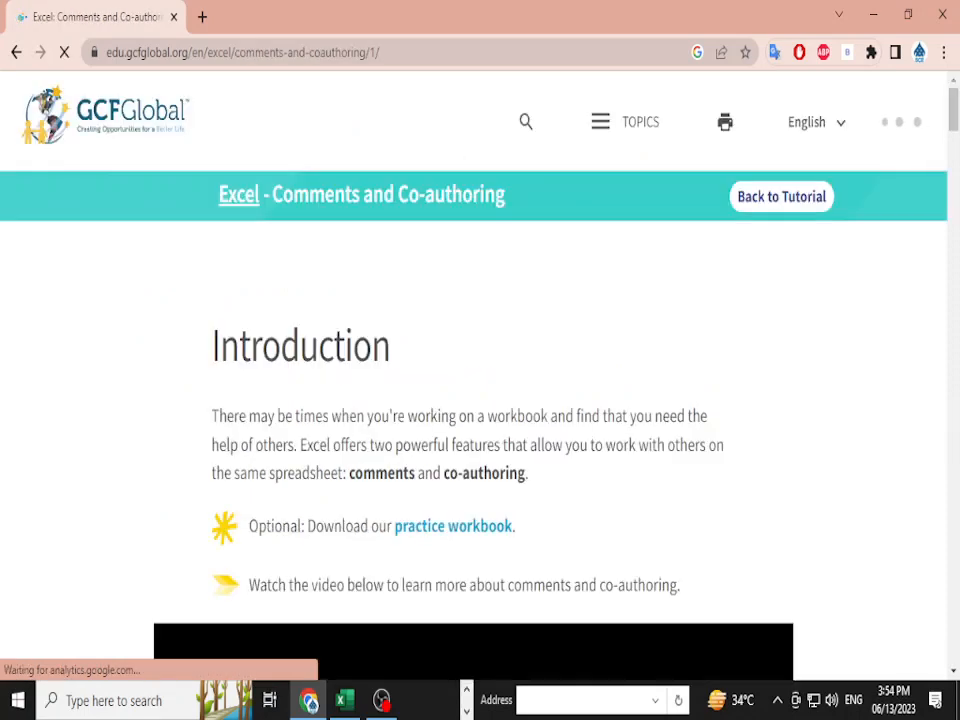
- Scroll the lesson down to its Comments section on adding a new comment
scroll(350, 409, down, 3)
scroll(350, 409, up, 3)
scroll(480, 400, down, 10)
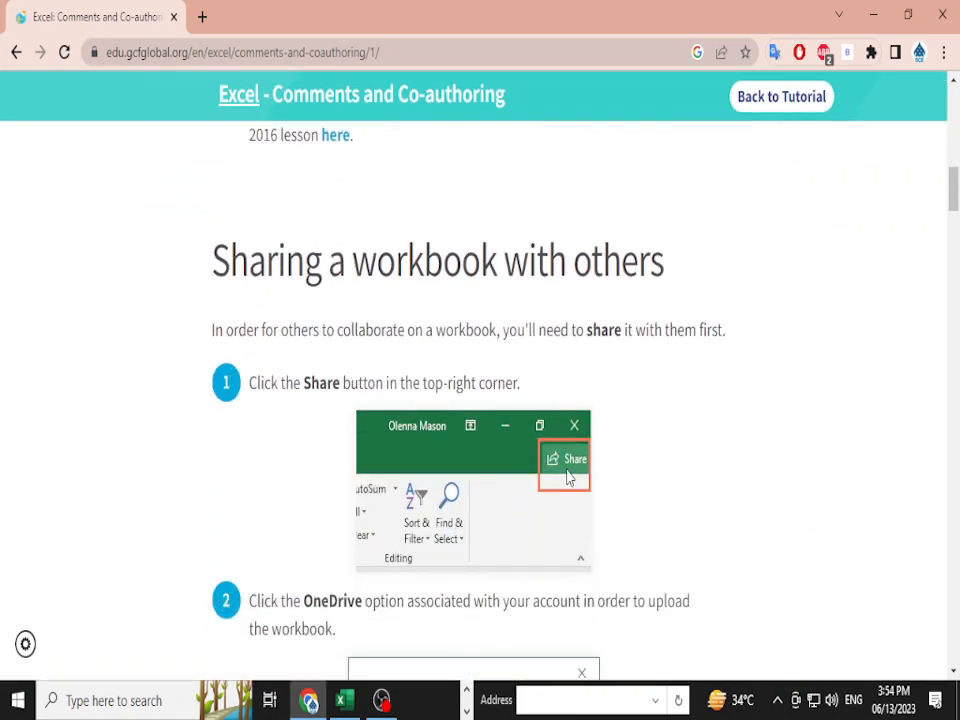
scroll(480, 400, down, 6)
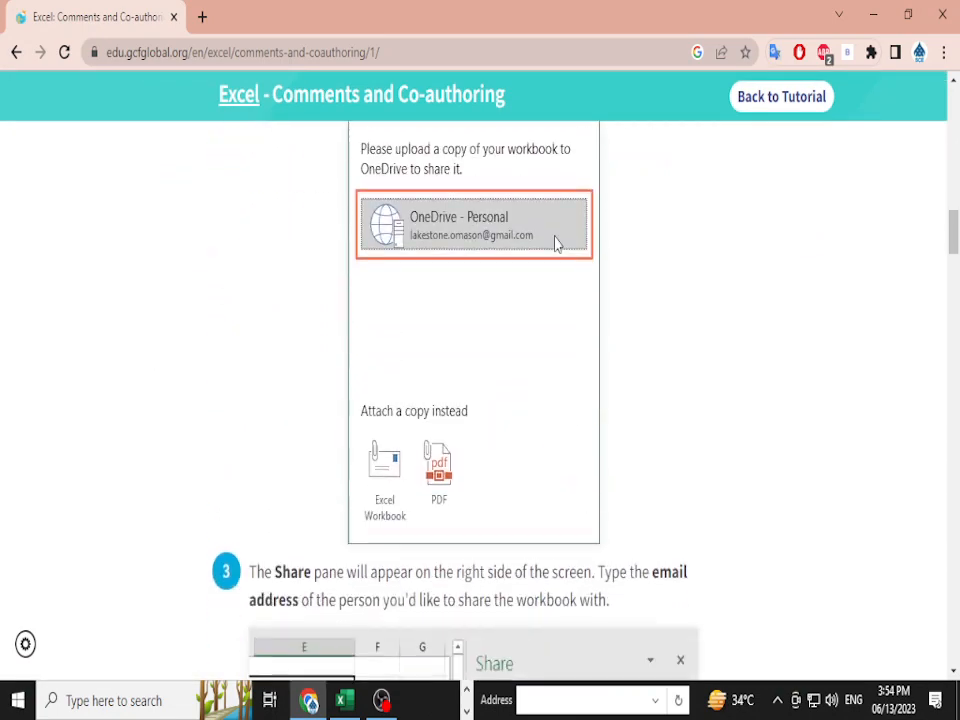
scroll(480, 400, down, 2)
scroll(480, 400, up, 2)
scroll(480, 400, down, 3)
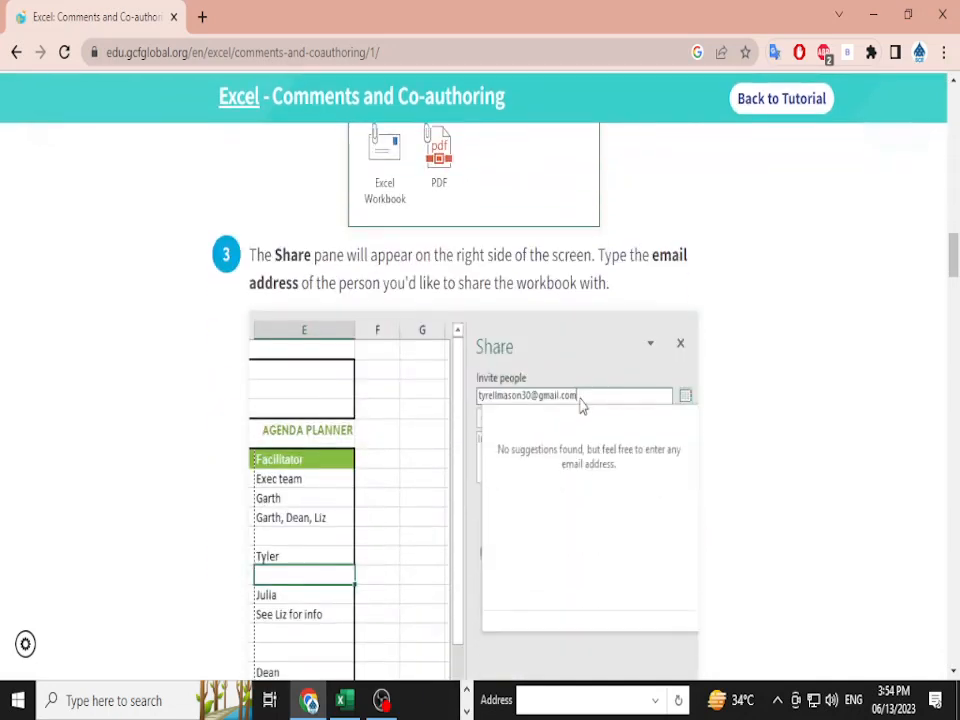
scroll(480, 400, down, 2)
scroll(480, 400, down, 6)
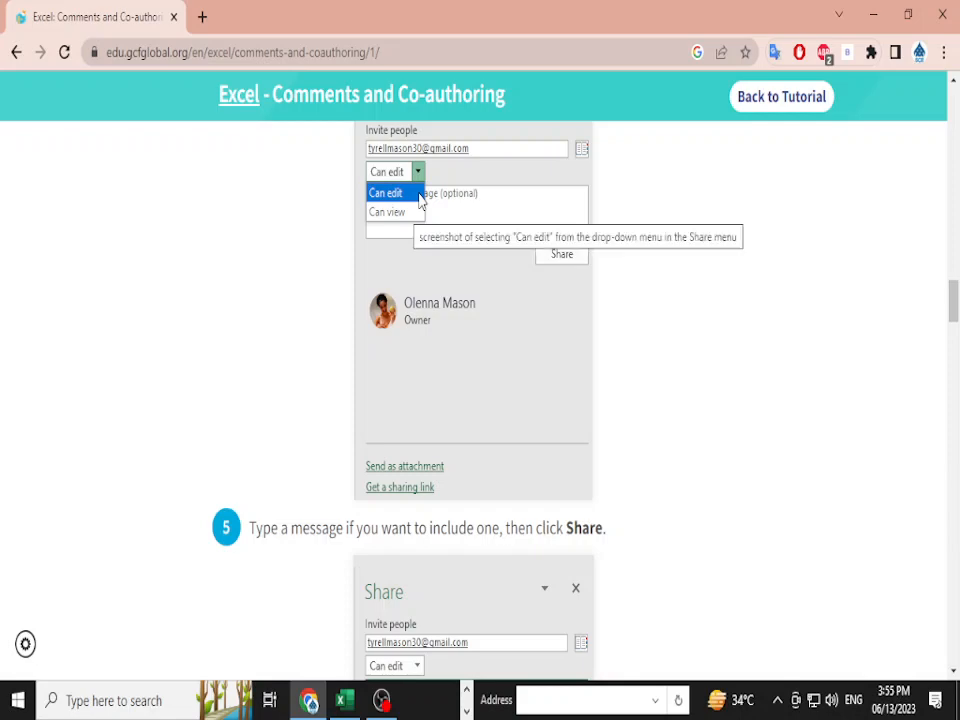
scroll(419, 200, down, 5)
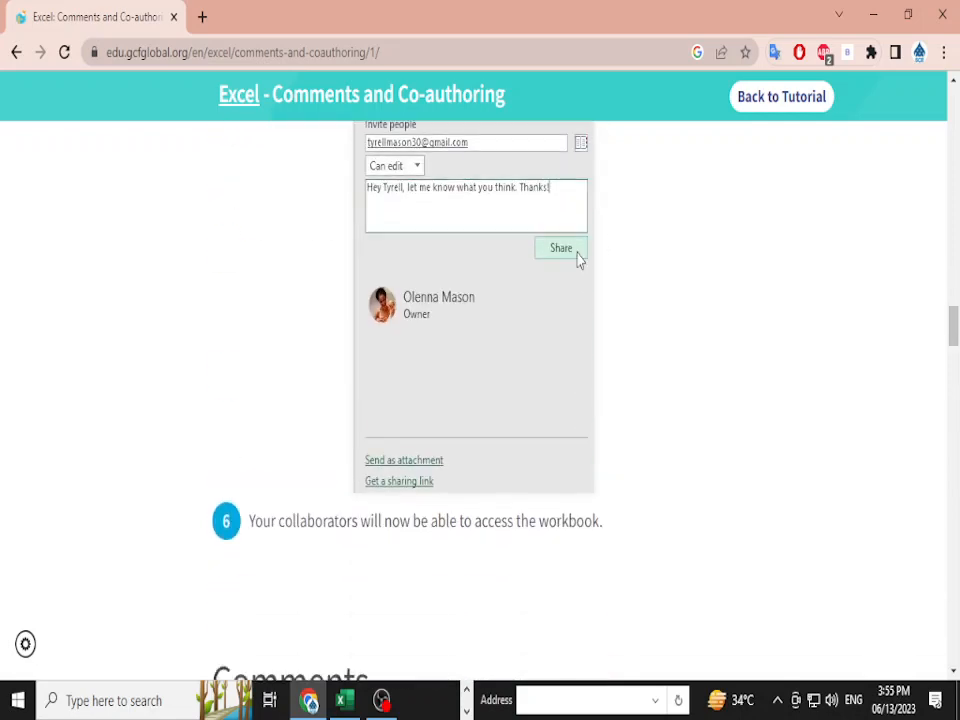
scroll(577, 258, down, 15)
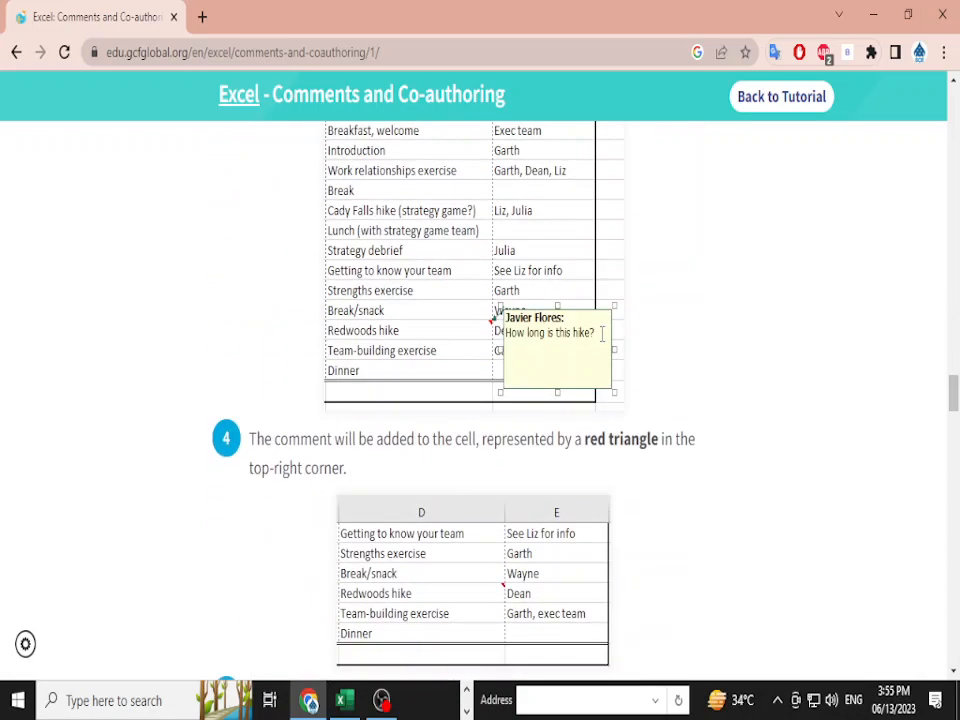
scroll(480, 400, down, 2)
scroll(480, 400, up, 2)
scroll(480, 400, up, 5)
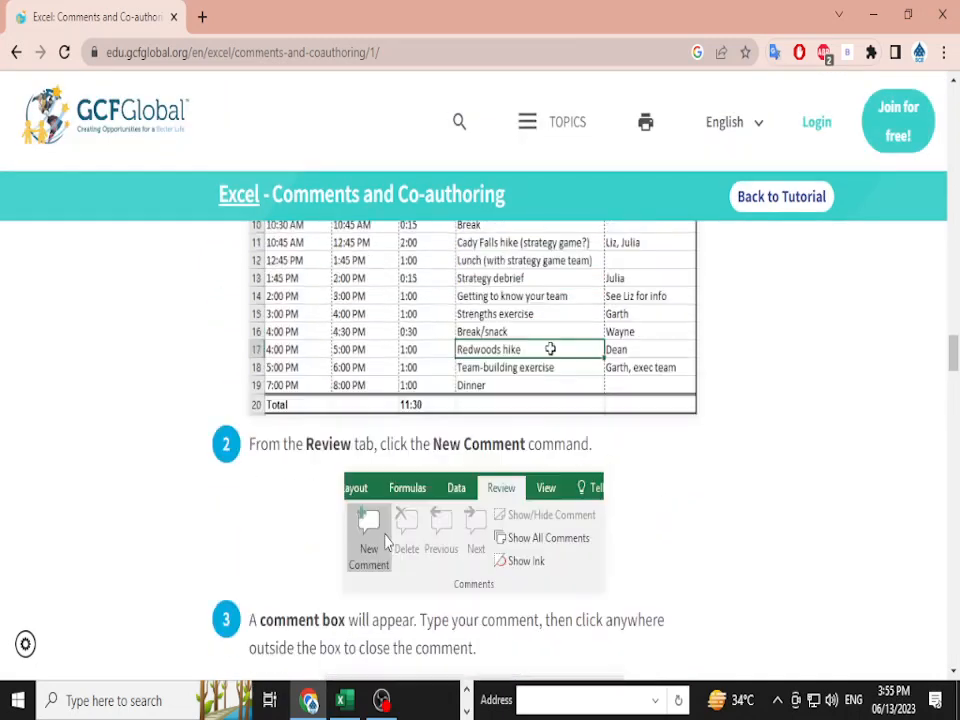
scroll(480, 440, up, 6)
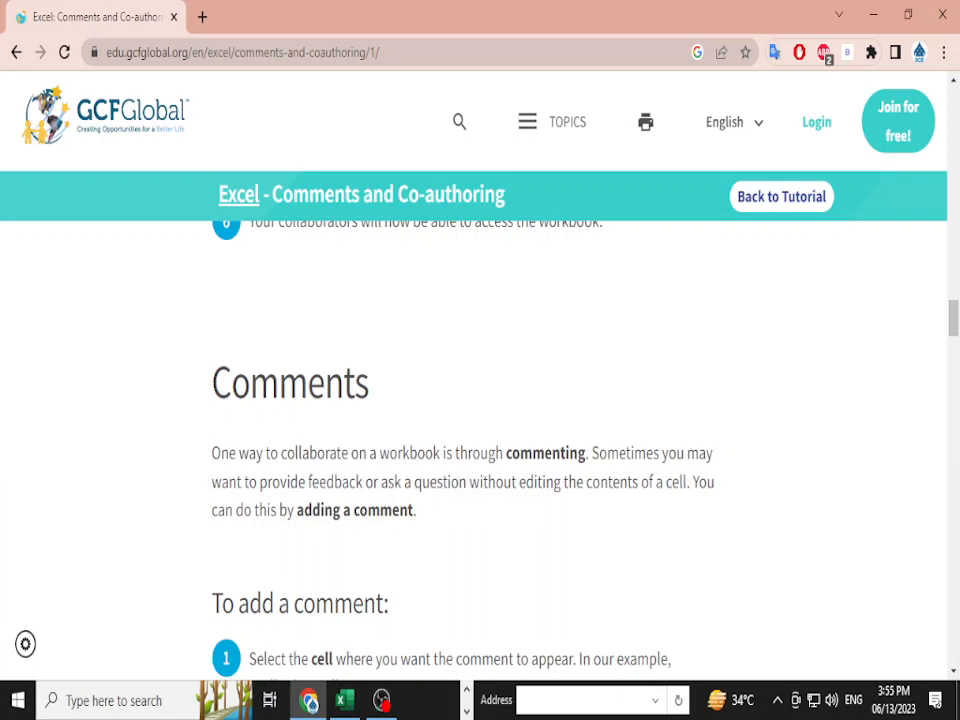
- Minimize Chrome, Excel and OBS, then open account settings from the Start menu's account icon
click(874, 15)
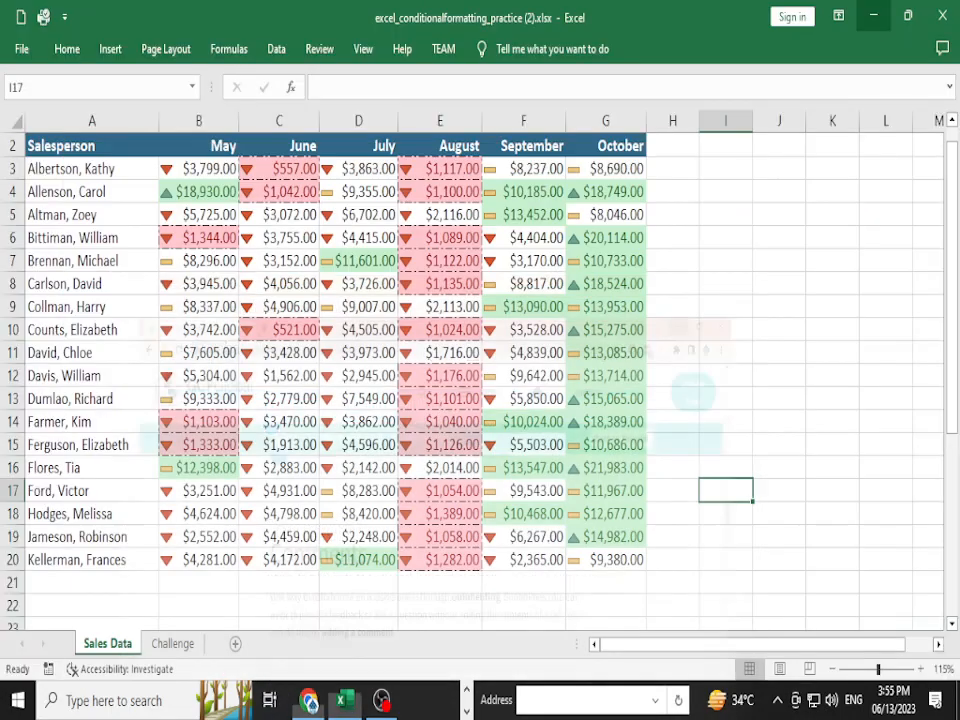
click(874, 15)
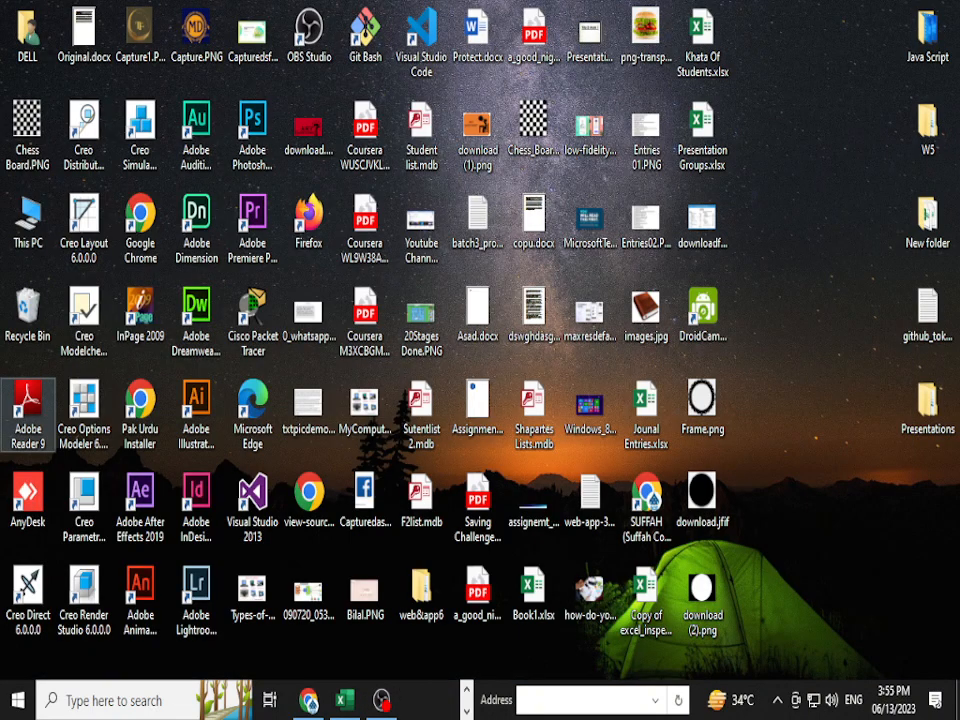
click(872, 10)
click(18, 700)
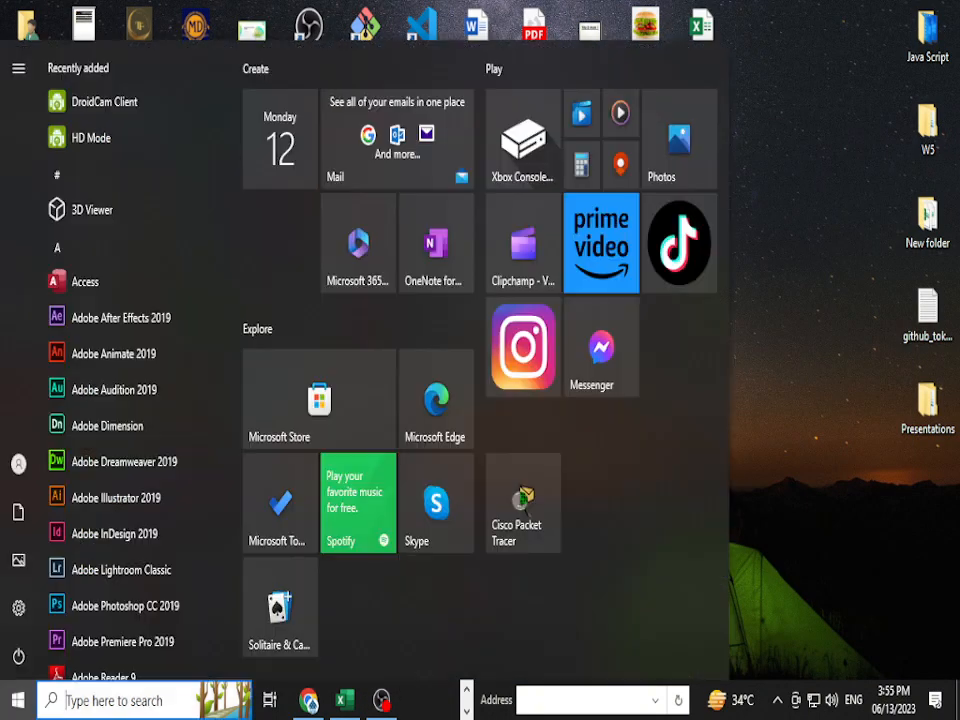
mouse_move(18, 464)
click(48, 464)
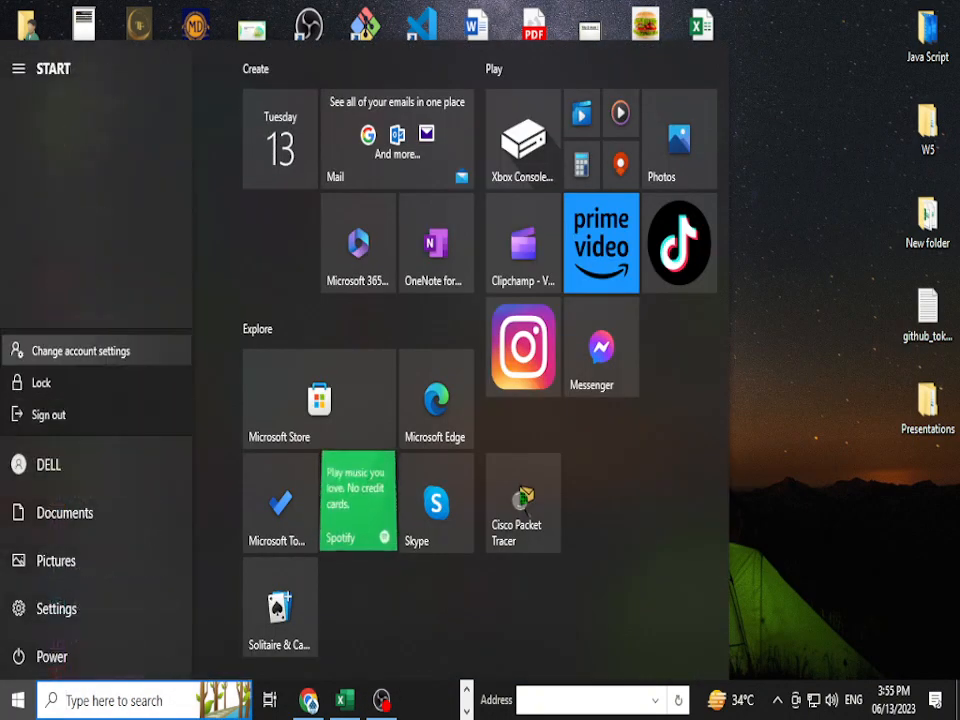
click(80, 350)
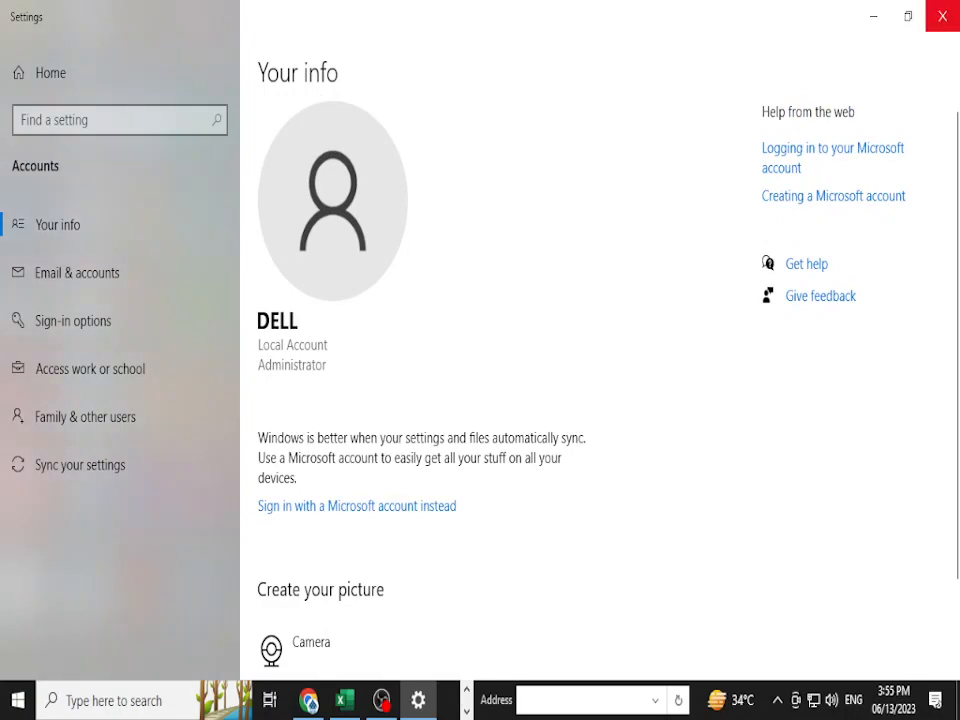
- Close the Windows Settings window
click(942, 16)
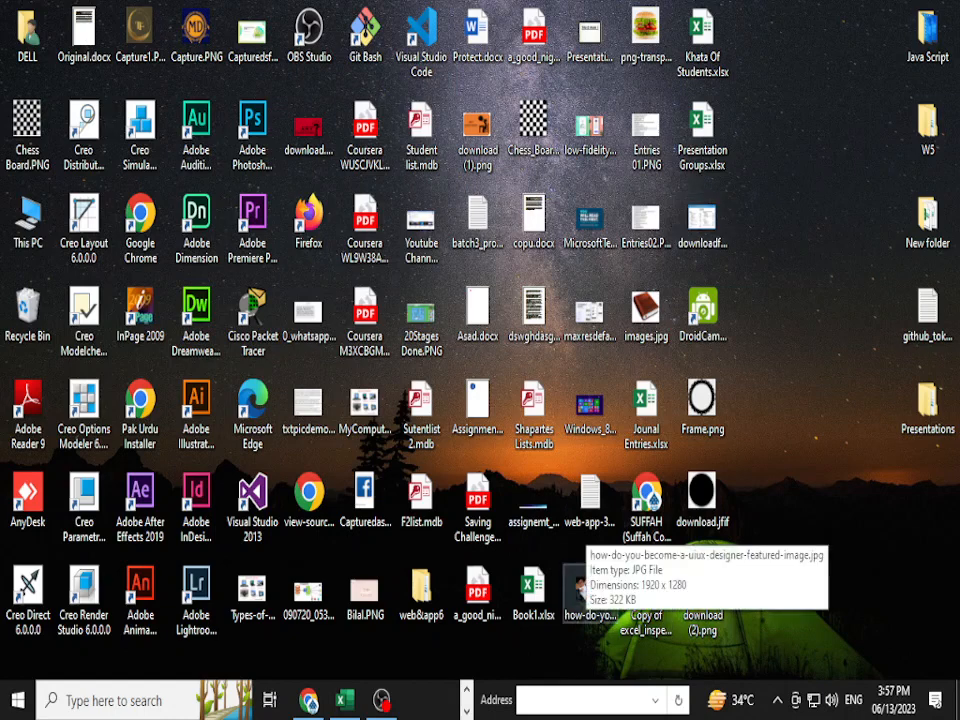
- Refresh the desktop, then bring OBS Studio forward to confirm the recording is still running
right_click(806, 148)
click(850, 255)
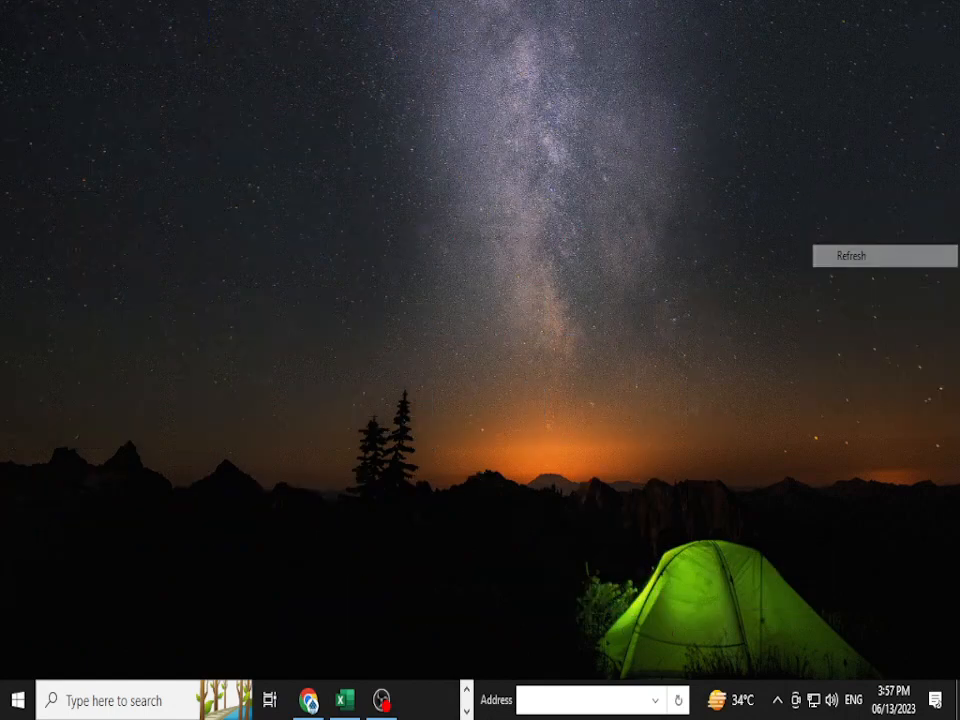
key(alt+Tab)
key(alt+Tab)
key(alt+Tab)
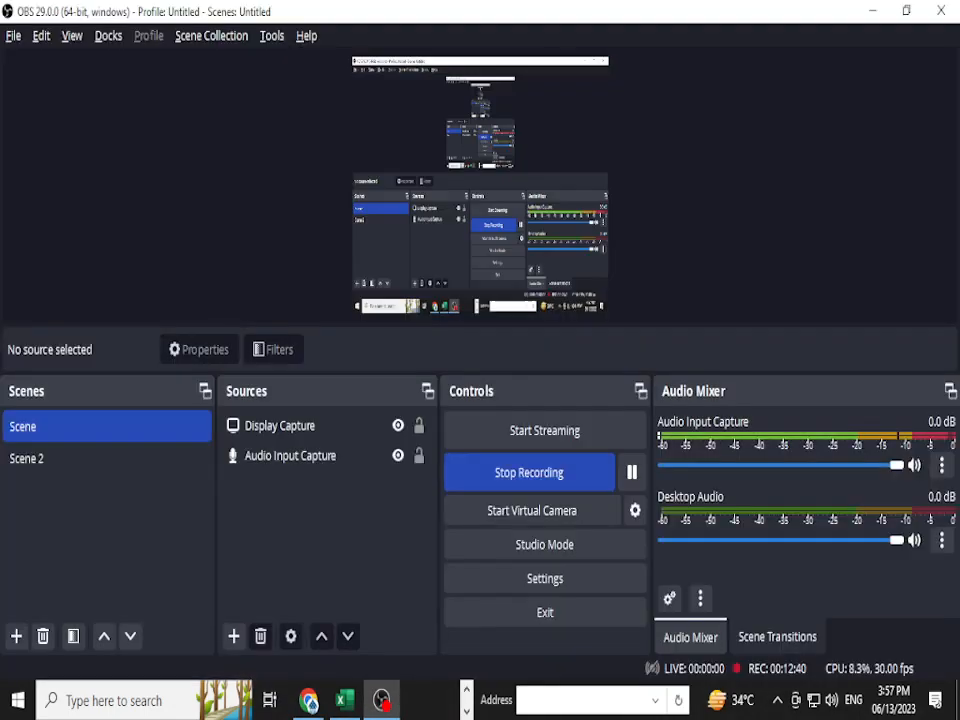
key(alt+Tab)
key(alt+Tab)
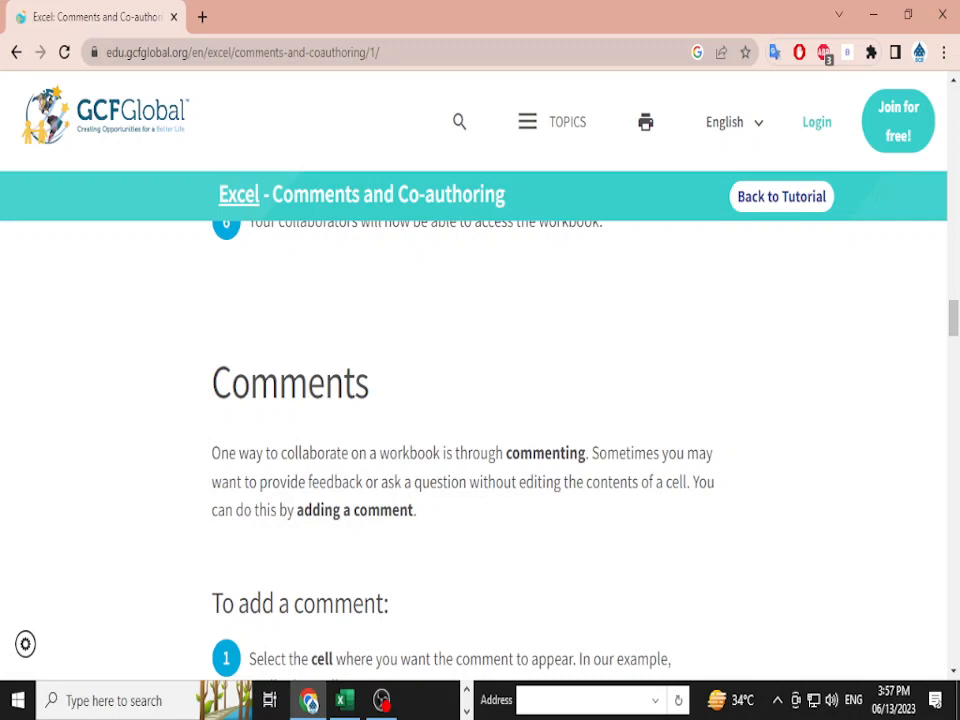
- Read through the tutorial's Comments section on adding a comment
scroll(480, 420, down, 1)
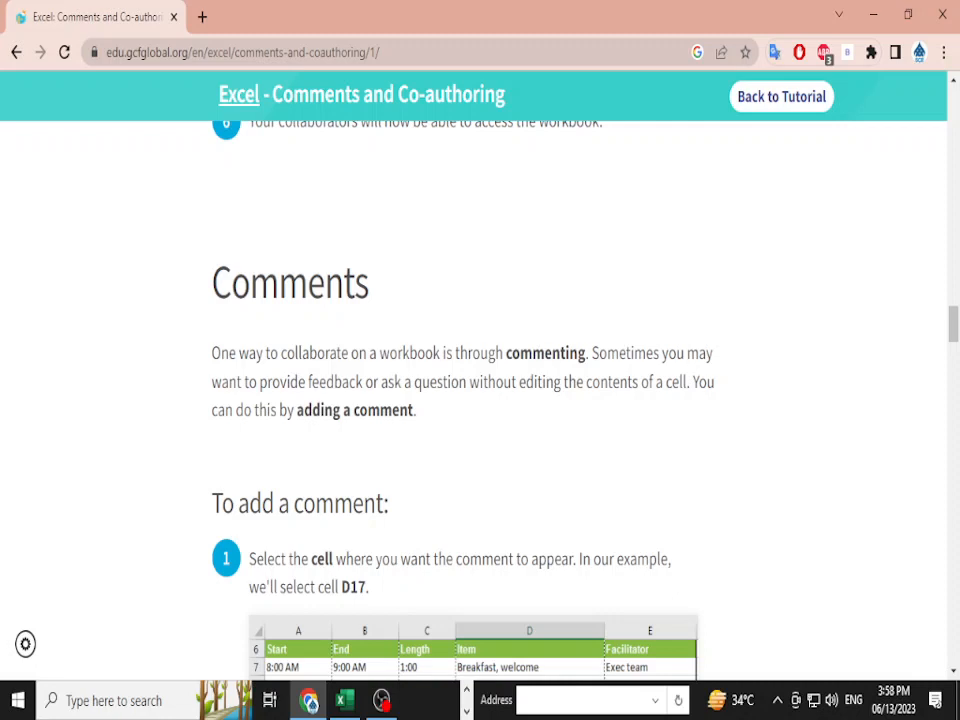
scroll(480, 400, down, 2)
scroll(480, 400, up, 2)
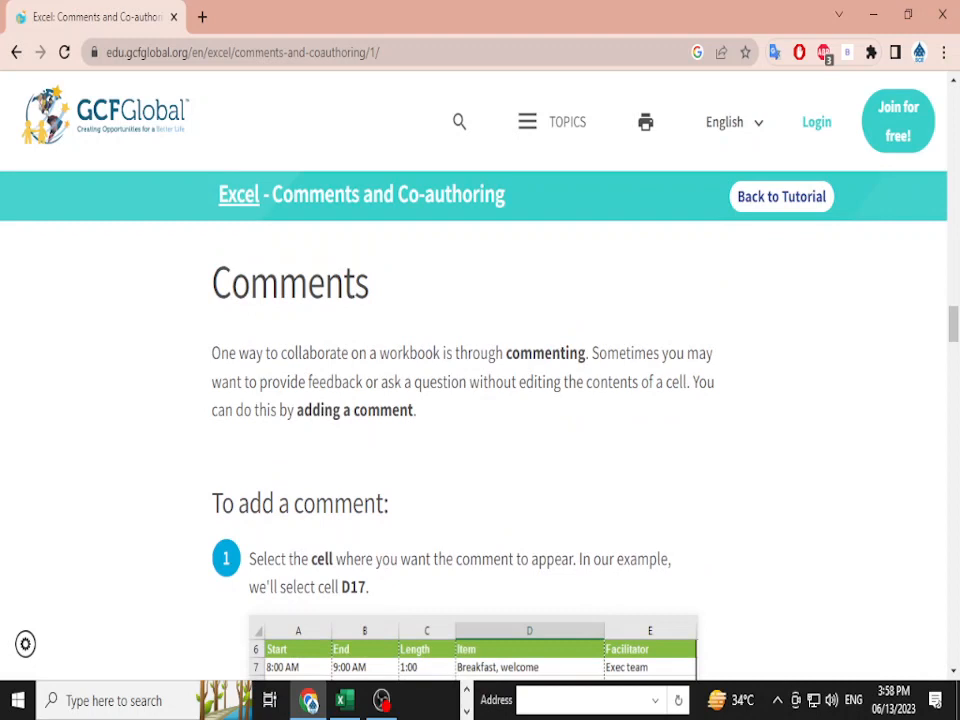
scroll(480, 400, down, 1)
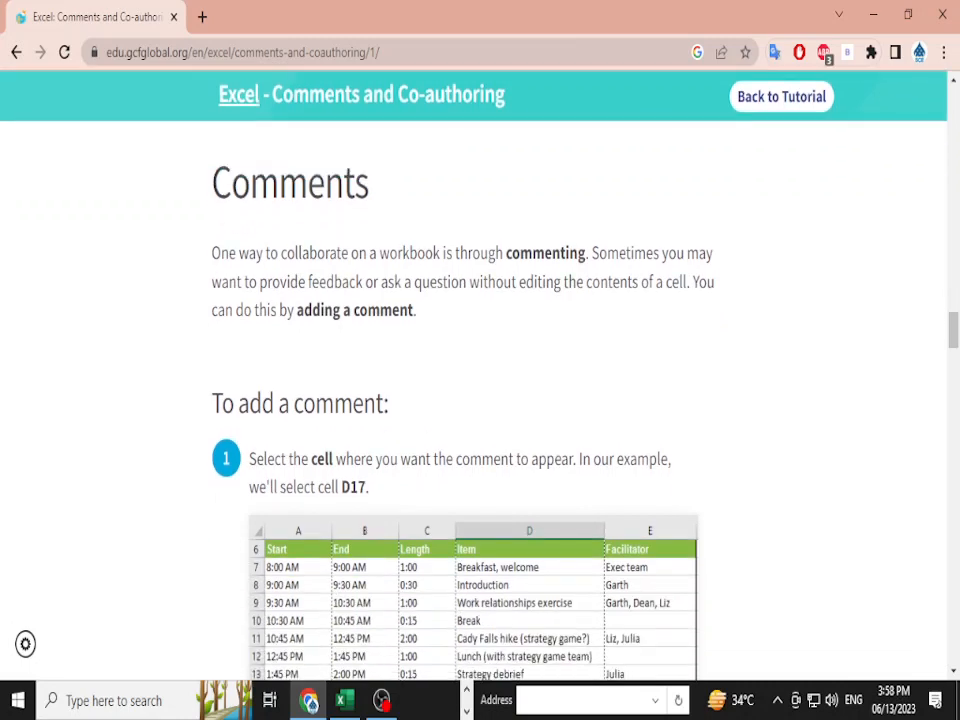
drag(390, 404, 249, 404)
scroll(480, 400, down, 5)
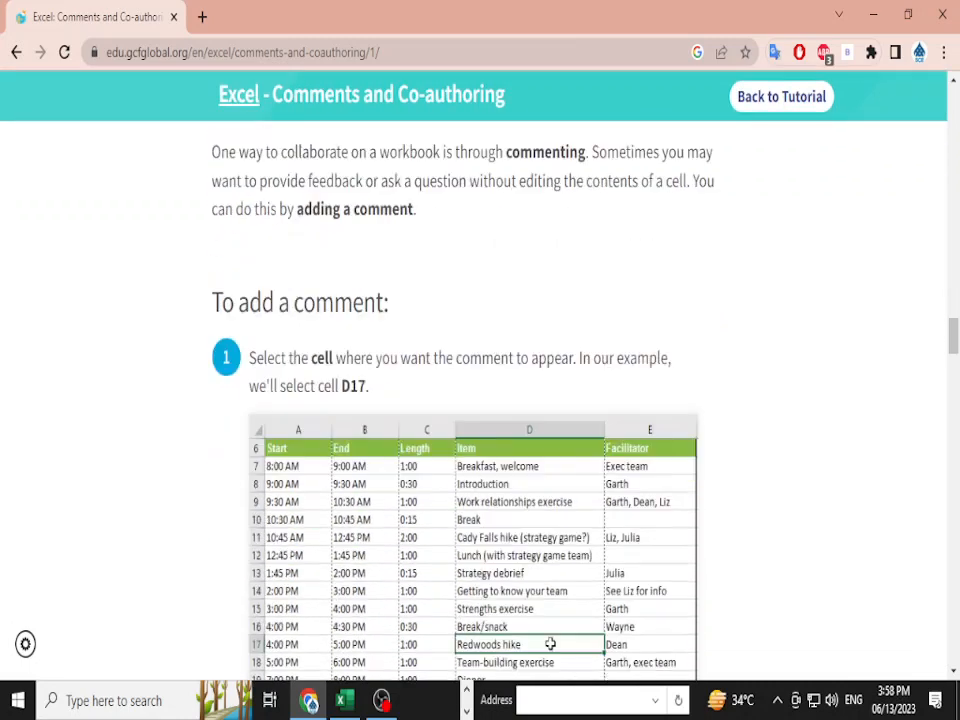
- Switch through the open windows to bring the Westbrook Parker Sales Data workbook forward
key(alt+Tab)
key(alt+Tab)
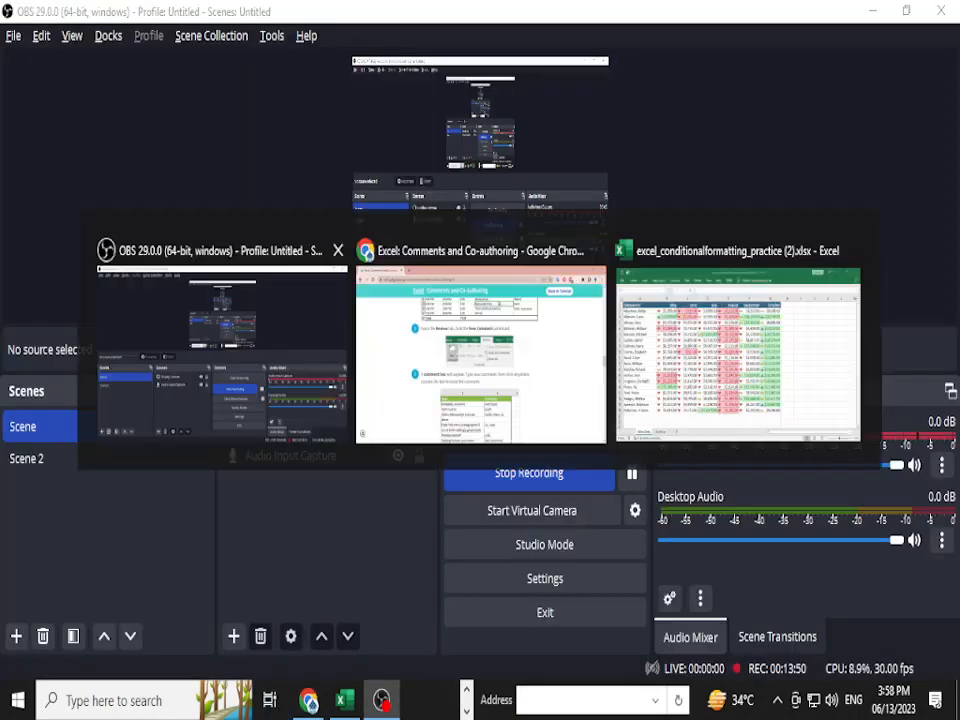
scroll(480, 400, down, 10)
scroll(480, 400, down, 15)
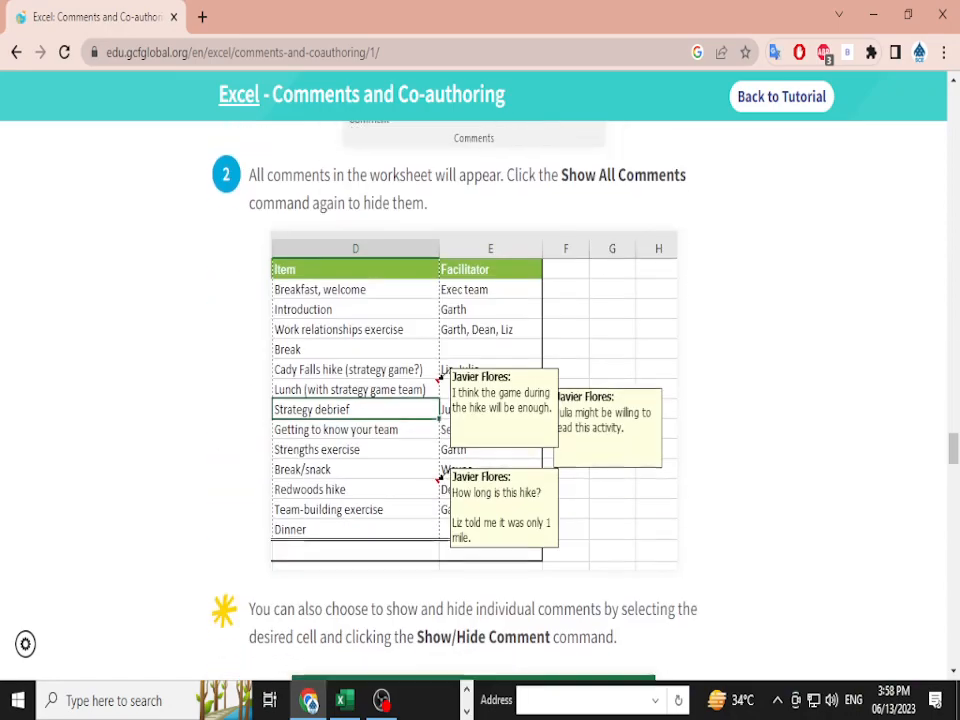
scroll(558, 198, up, 3)
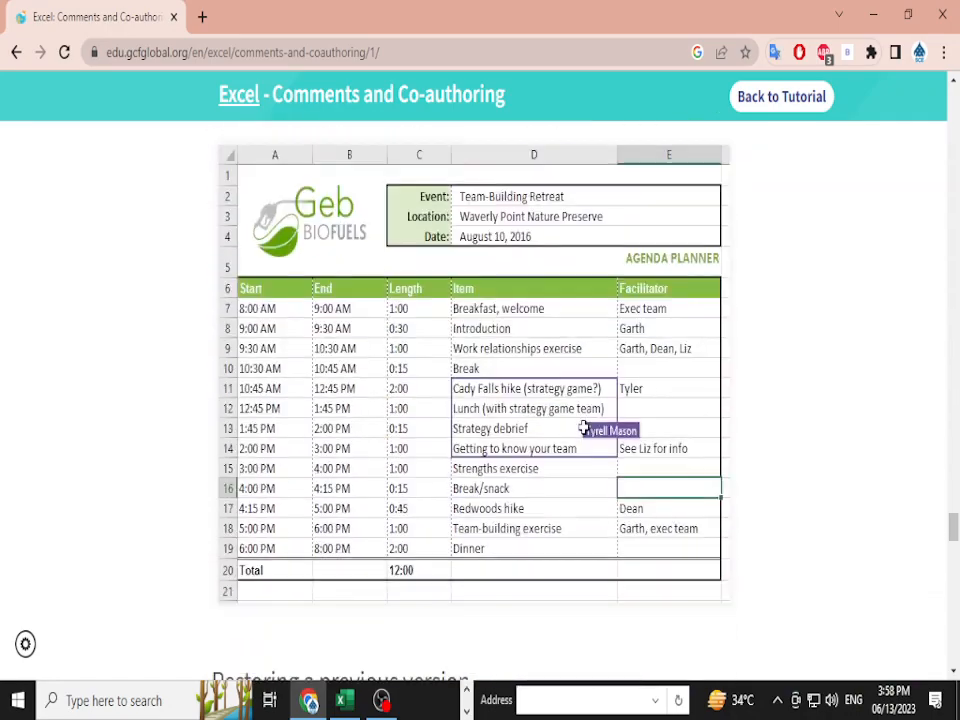
key(alt+Tab)
scroll(354, 380, up, 1)
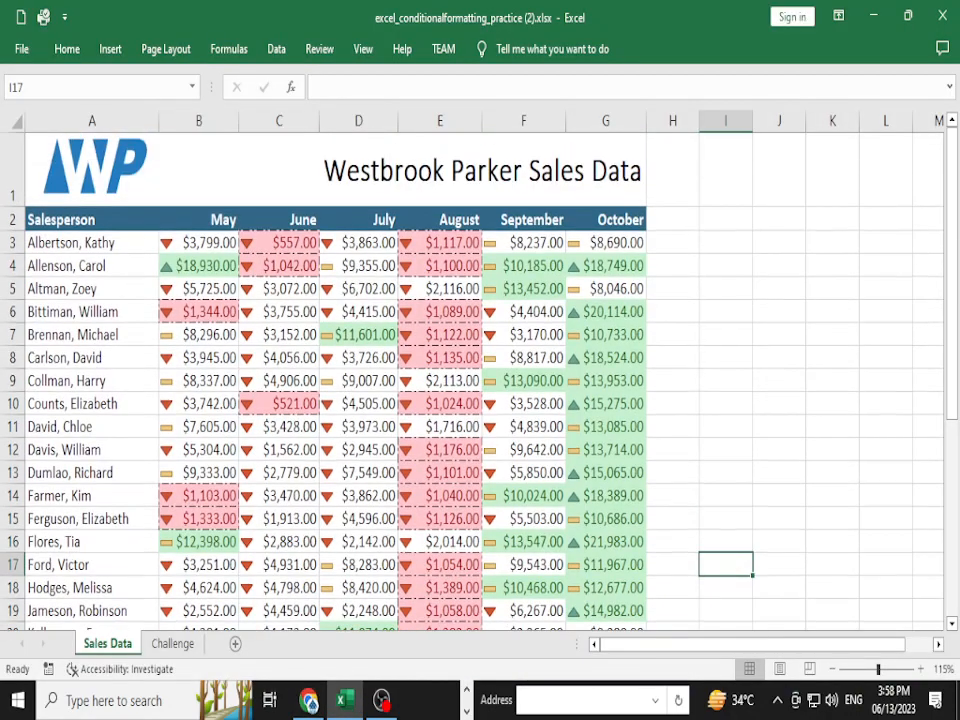
- Add the comment 'Itny paise chaiye parrty k liye' to cell F5 via Review > New Comment
click(523, 288)
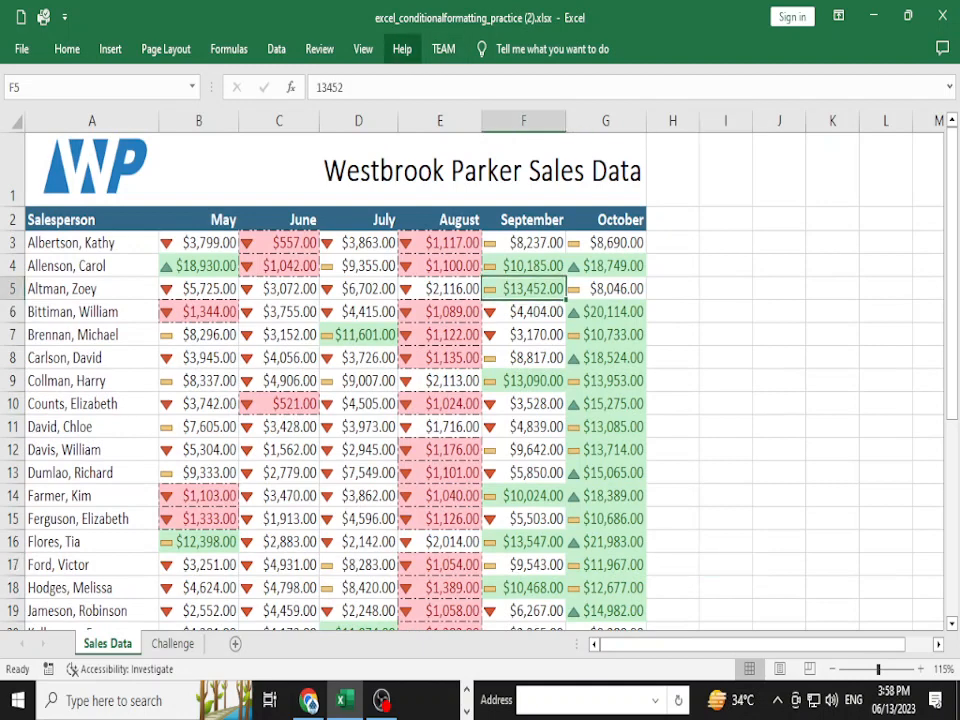
click(363, 49)
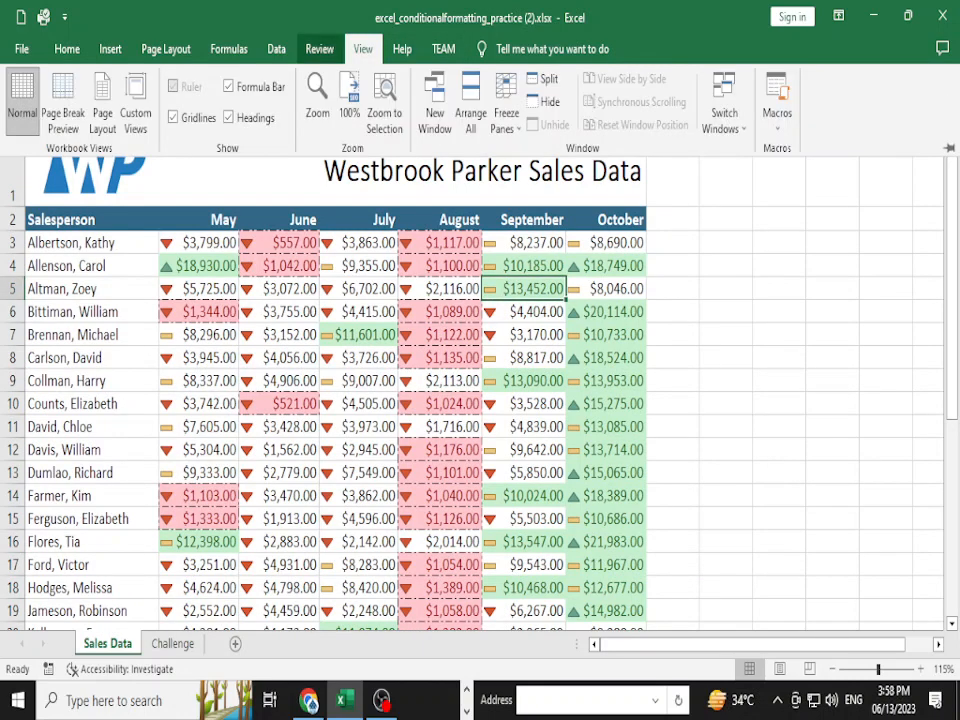
click(319, 49)
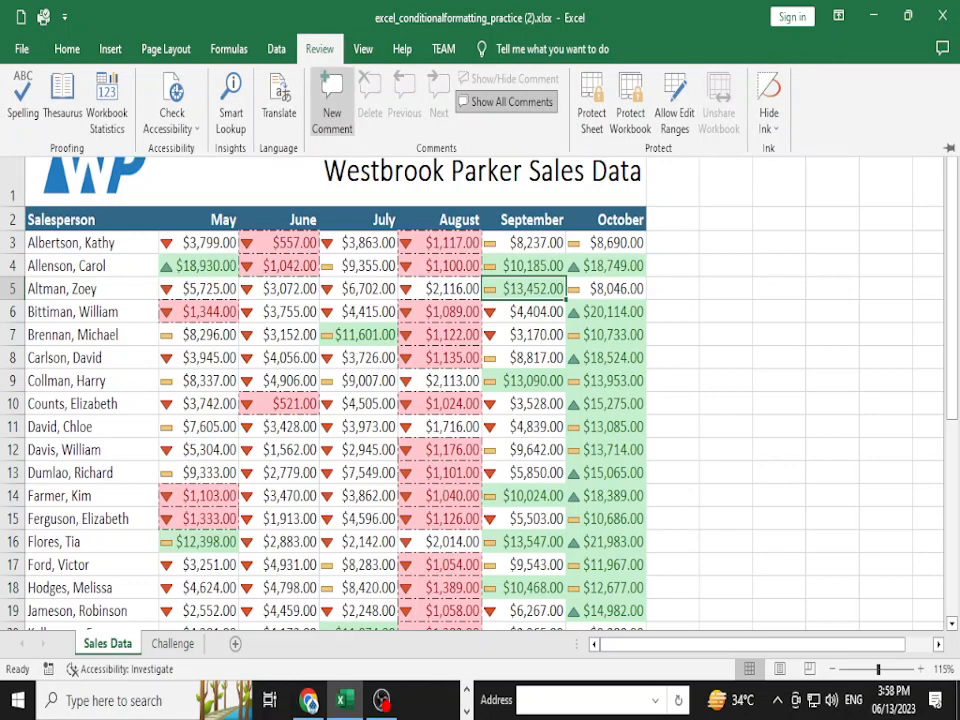
click(332, 100)
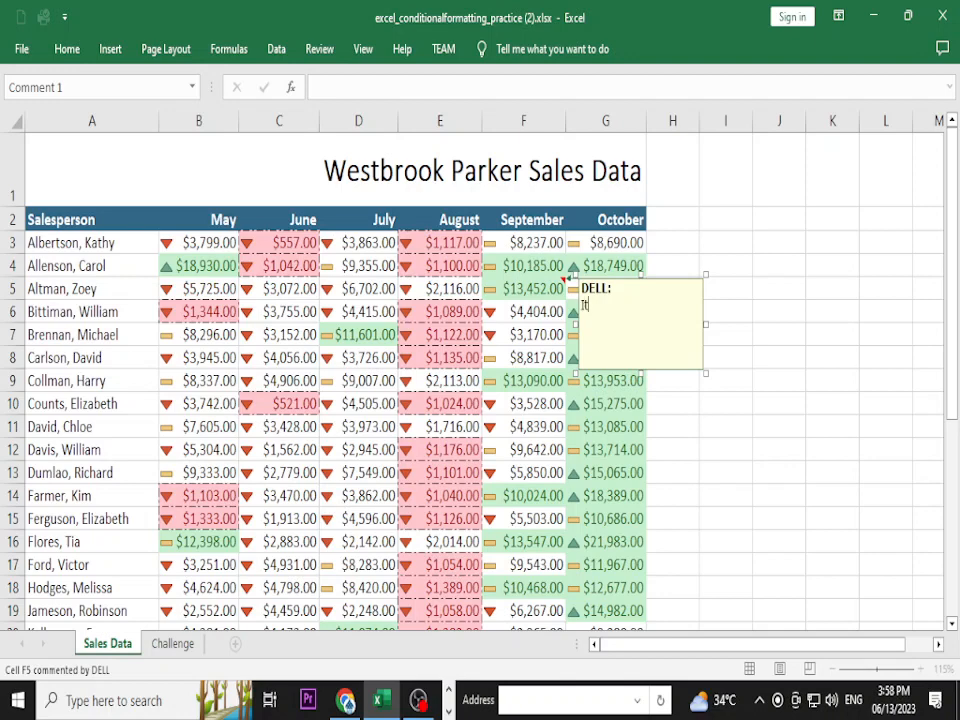
text(Itny pla)
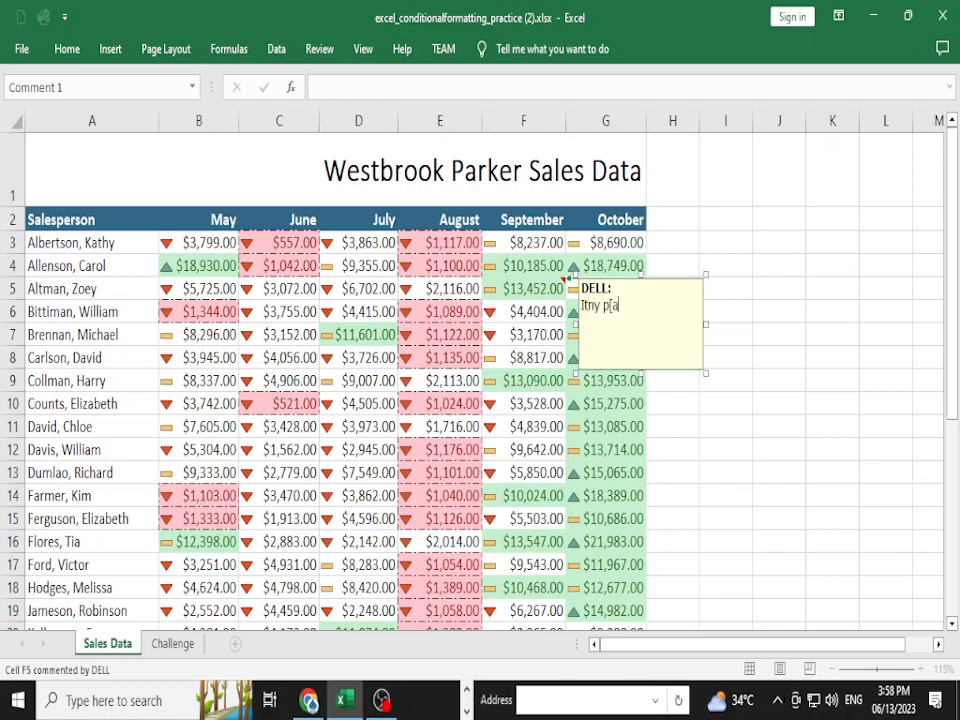
key(BackSpace)
key(BackSpace)
key(BackSpace)
text(a)
key(BackSpace)
text(paise chaiye parrty k liye)
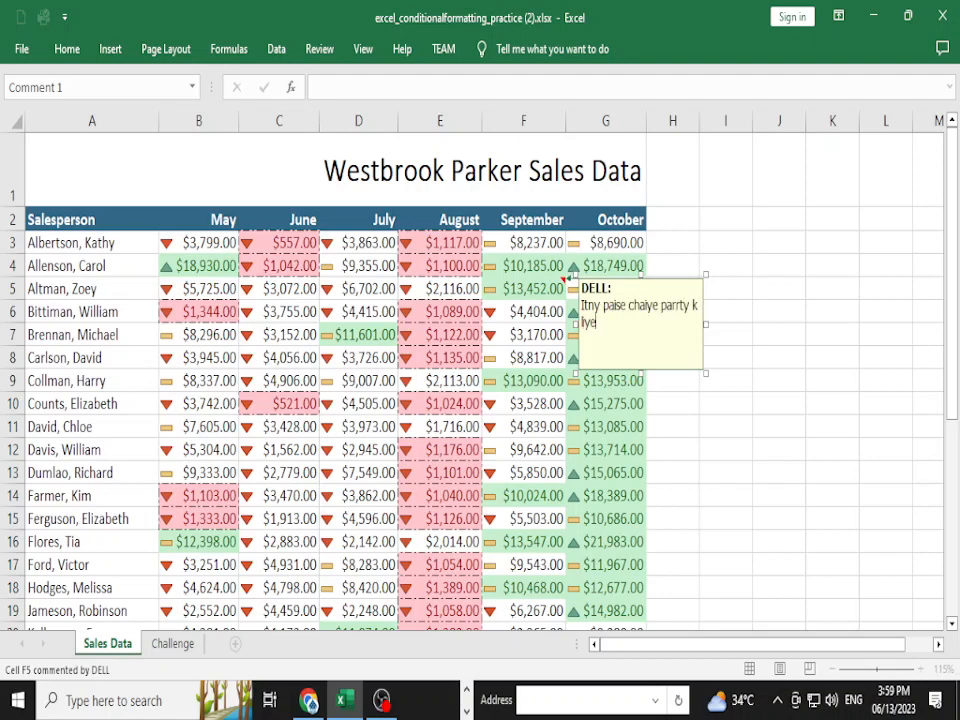
key(Return)
click(779, 357)
click(606, 519)
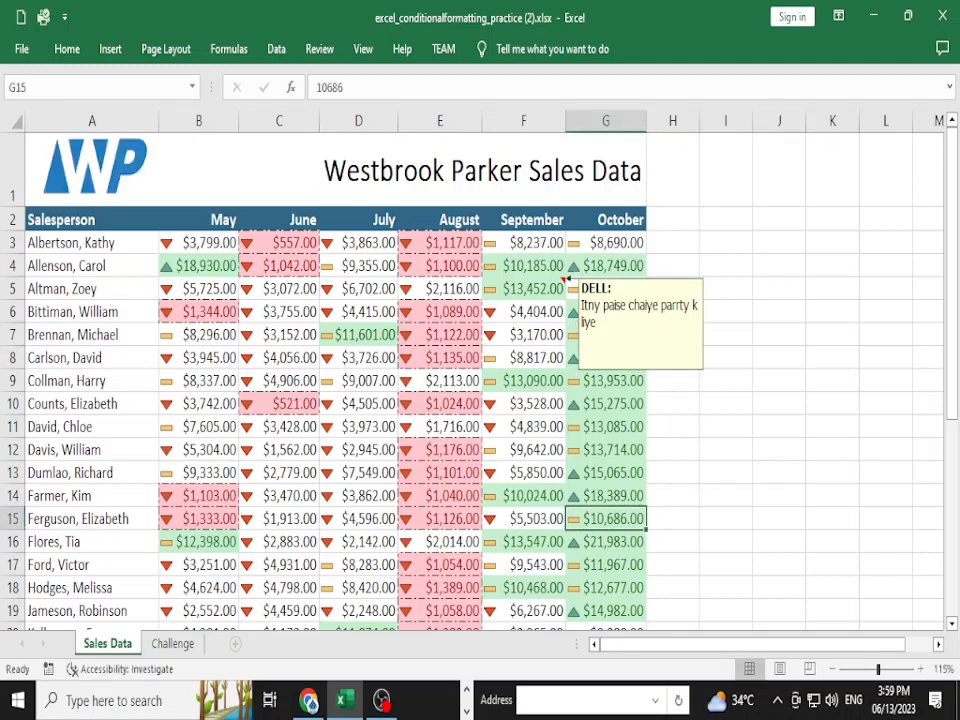
- Turn off Show All Comments and select the commented cell F5
click(606, 450)
click(524, 289)
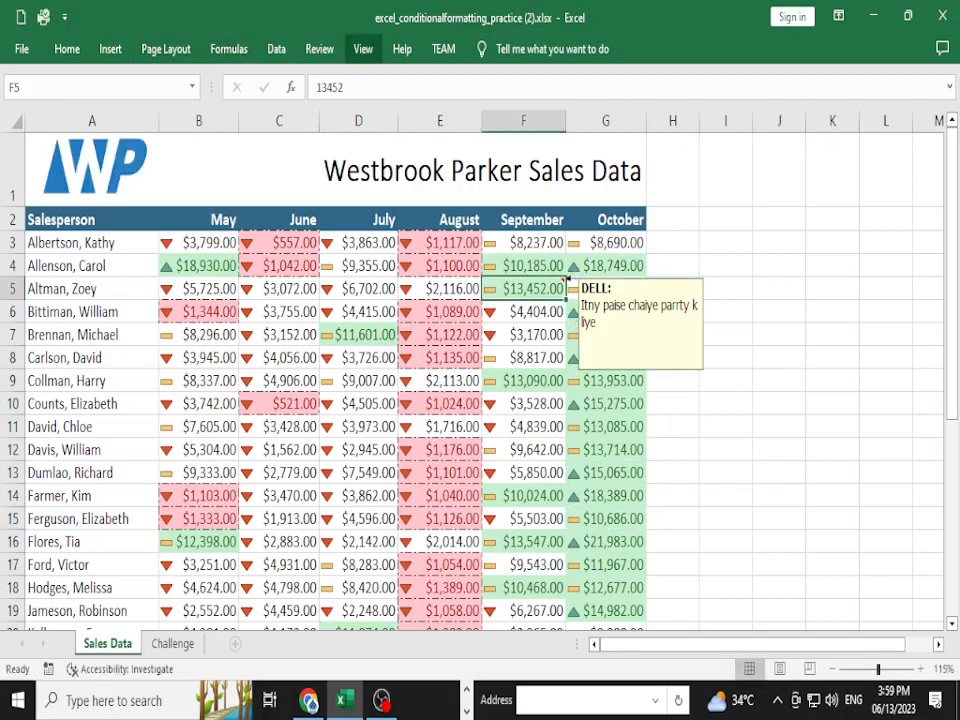
click(319, 48)
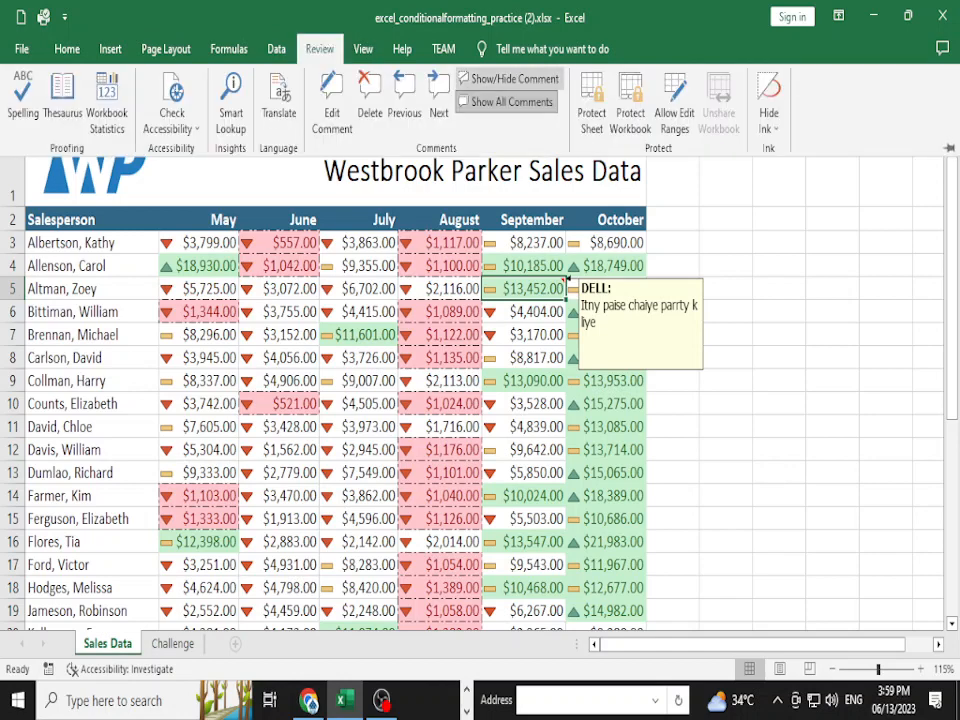
click(508, 102)
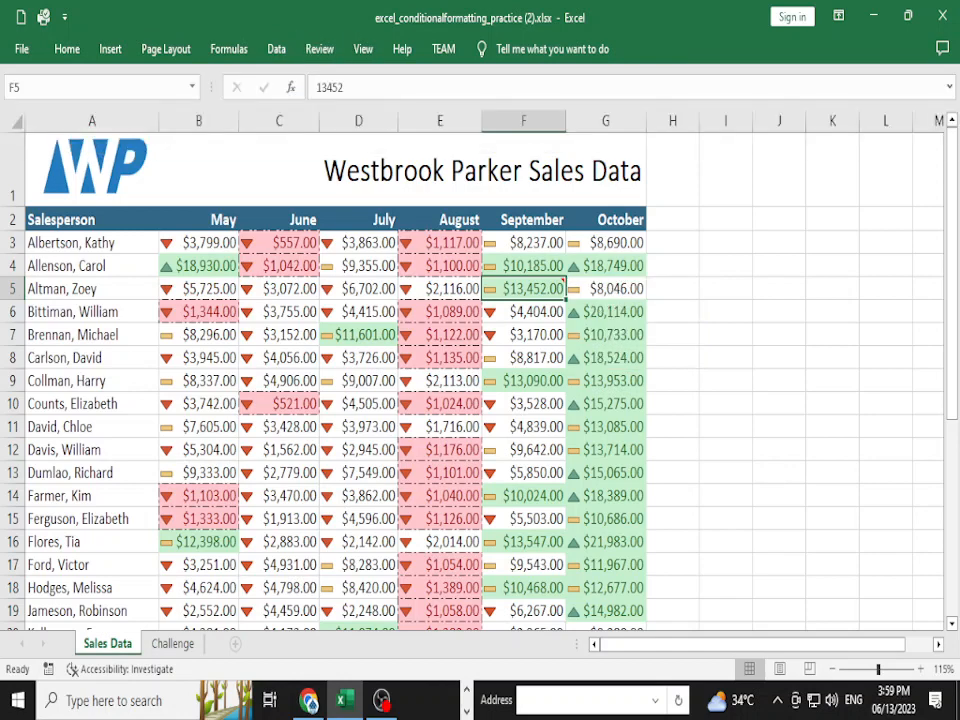
click(606, 381)
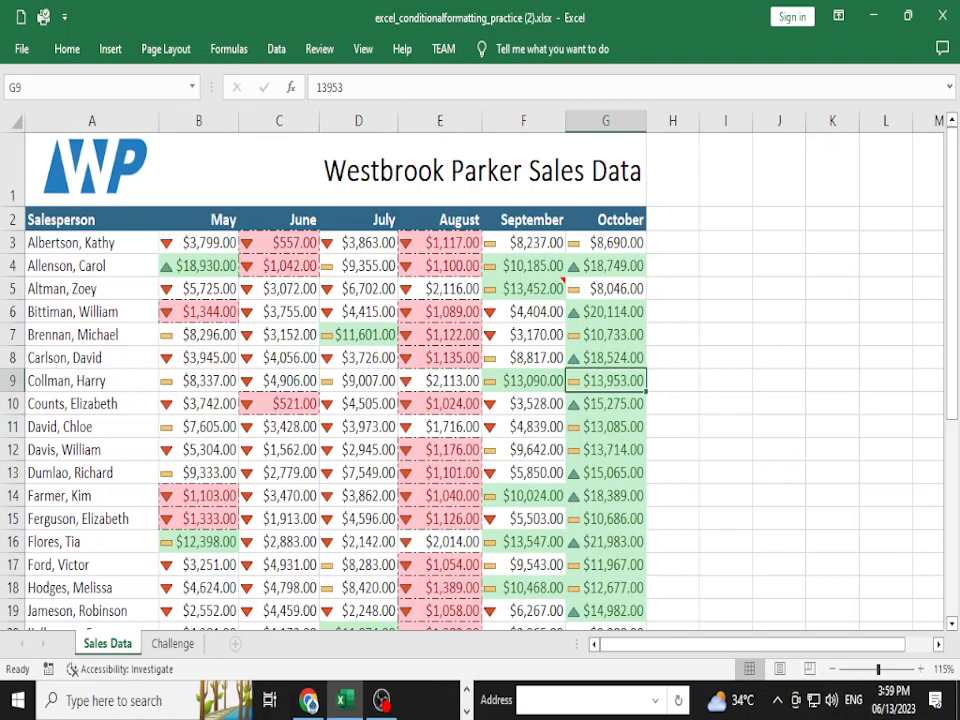
click(523, 289)
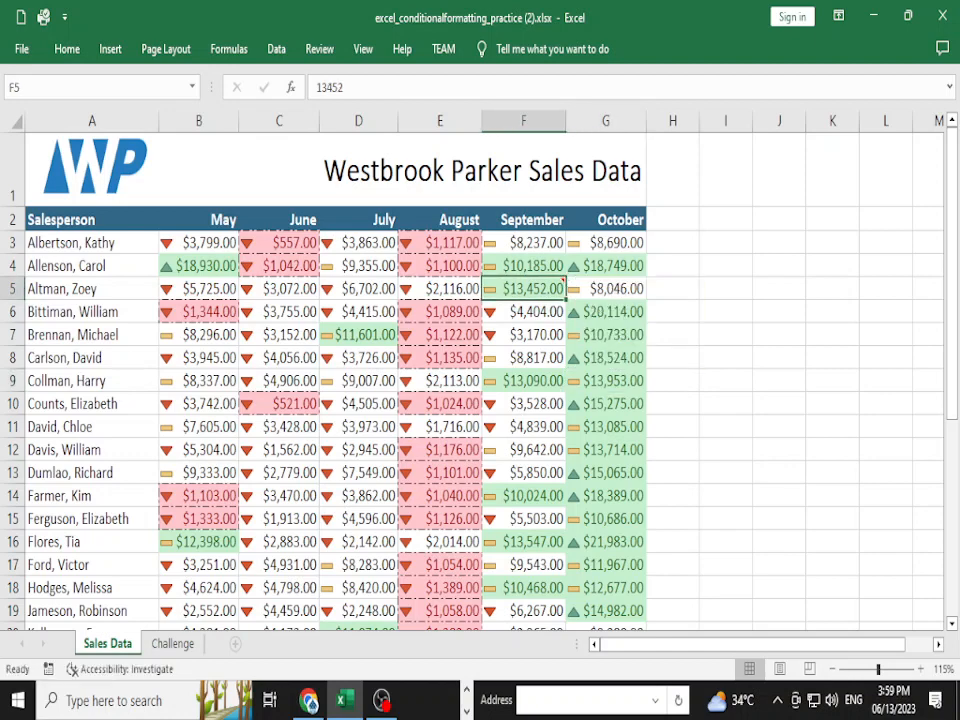
click(523, 358)
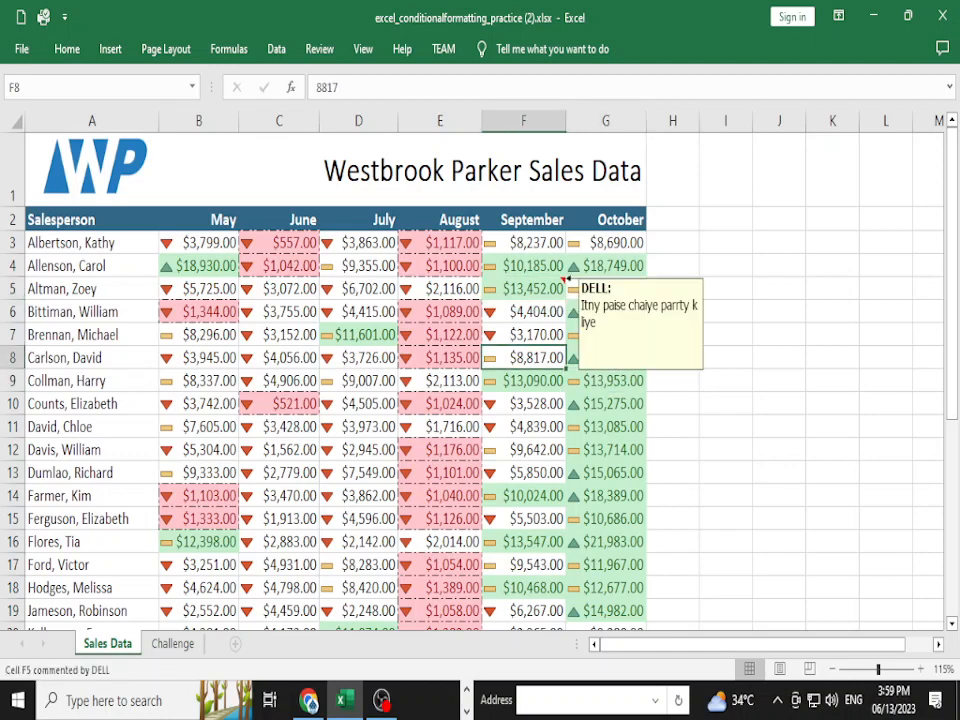
click(523, 289)
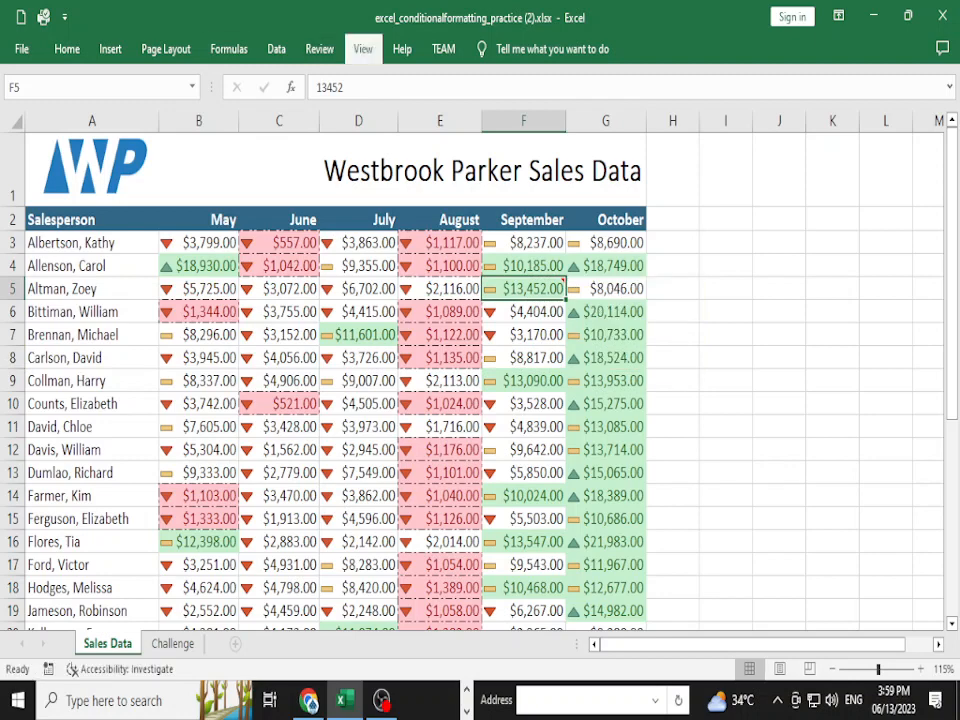
- Check F5's comment with Edit Comment, then delete it from the Review tab
click(363, 48)
click(319, 48)
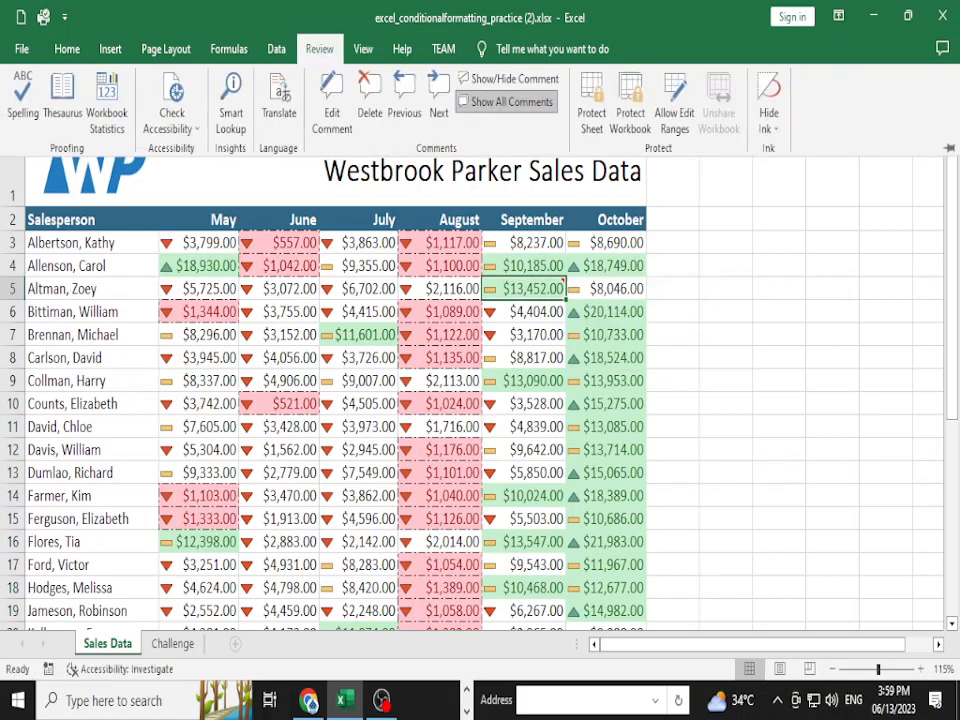
click(331, 100)
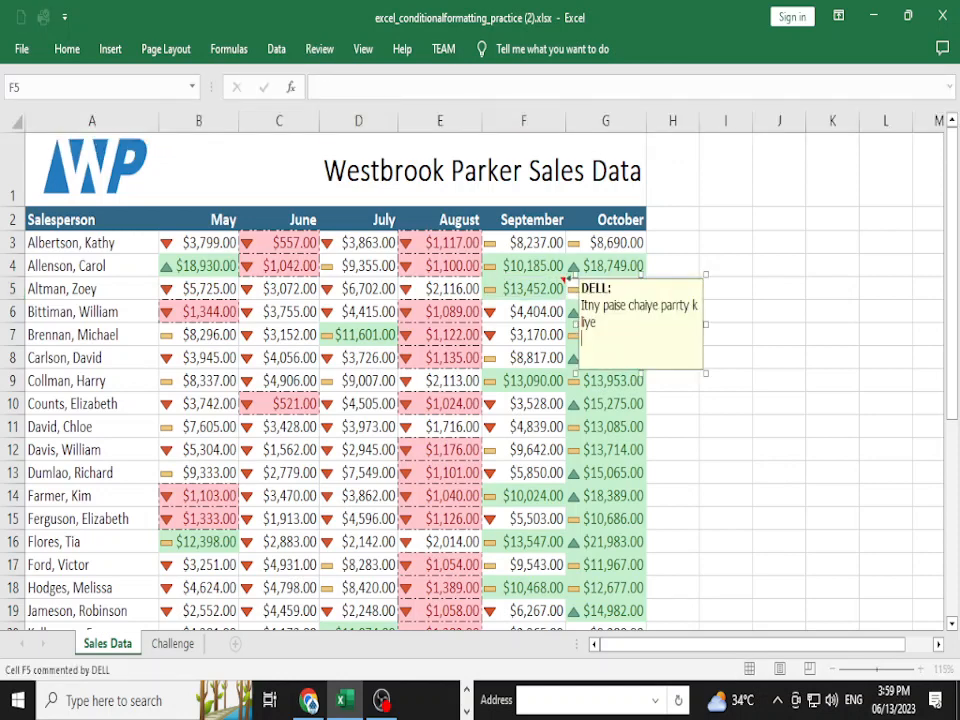
key(Escape)
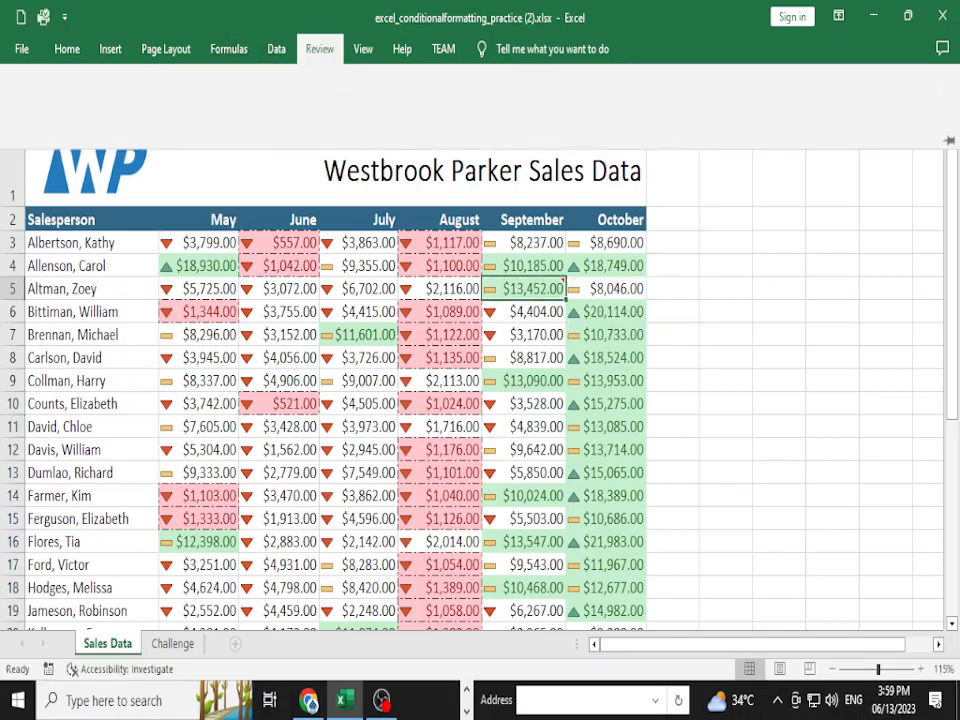
click(319, 48)
click(370, 100)
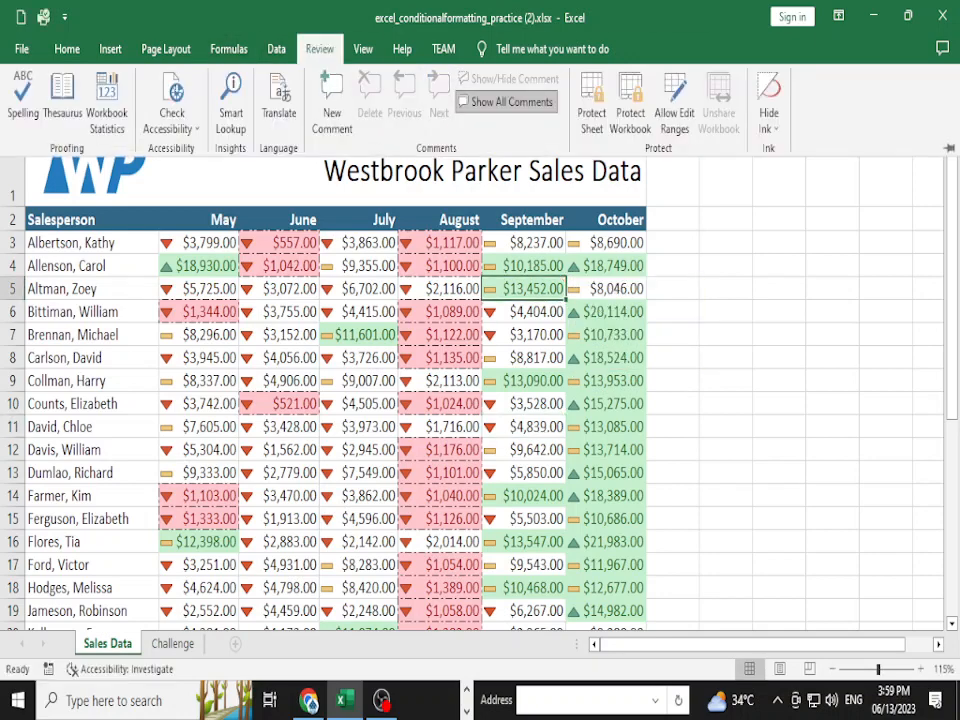
- Scroll through the GCFGlobal Comments and Co-authoring tutorial in Chrome
key(alt+Tab)
scroll(473, 400, down, 8)
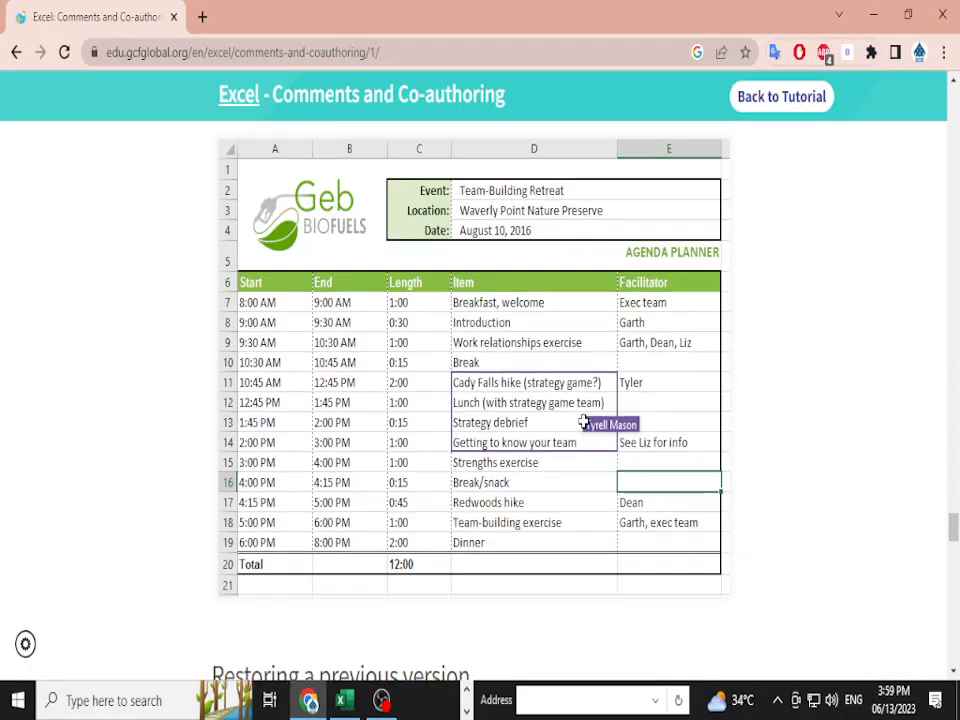
scroll(480, 400, up, 1)
scroll(480, 400, down, 10)
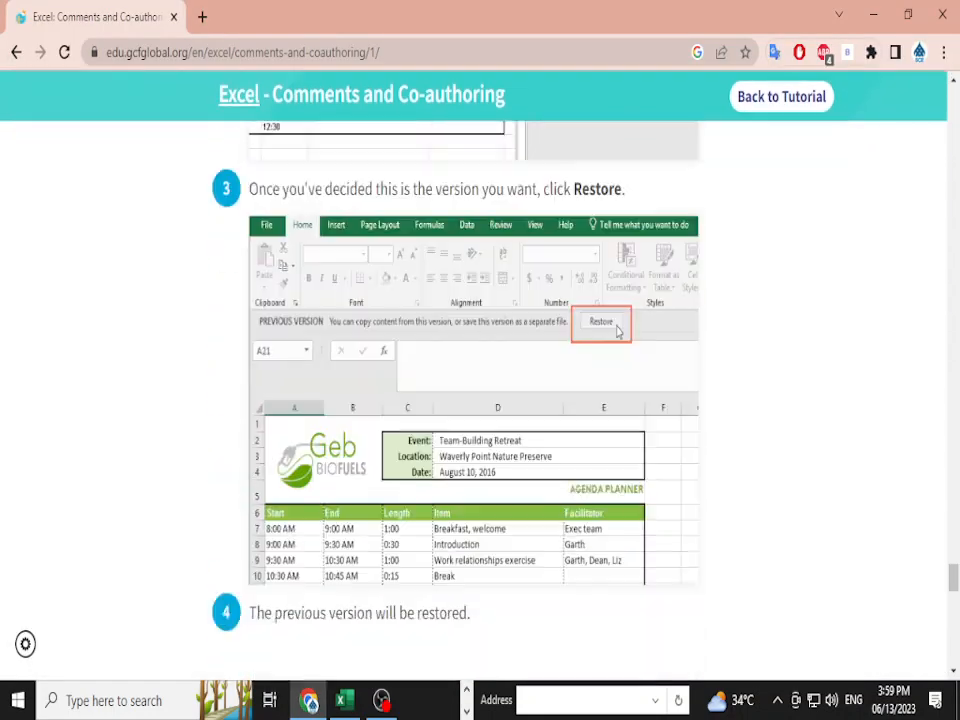
scroll(584, 628, up, 15)
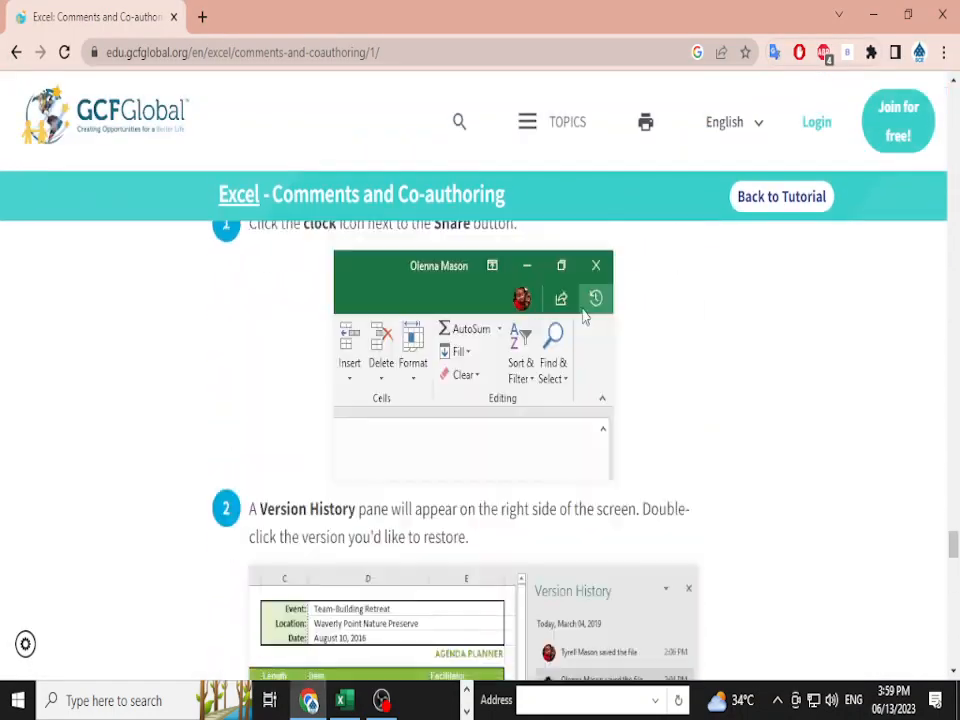
scroll(480, 400, down, 2)
scroll(480, 400, up, 7)
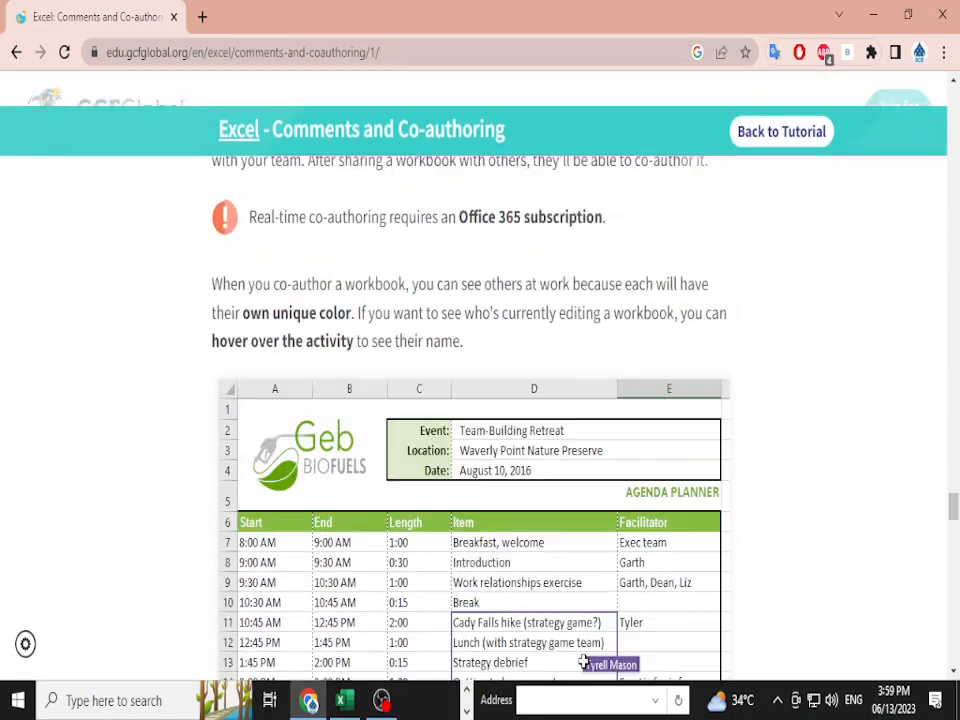
scroll(480, 400, up, 10)
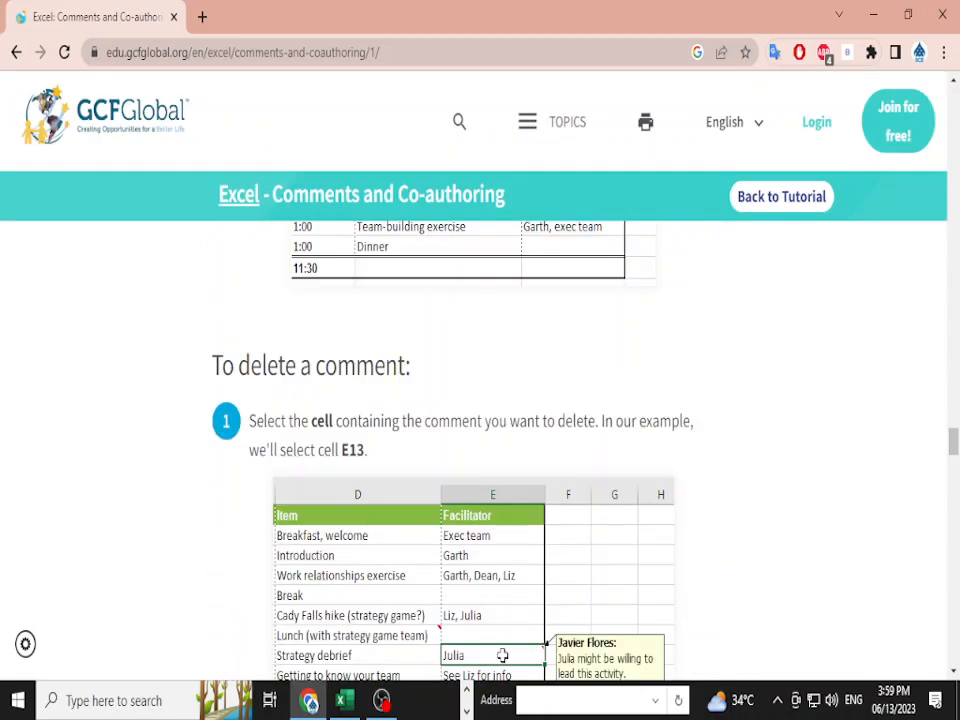
scroll(480, 400, up, 5)
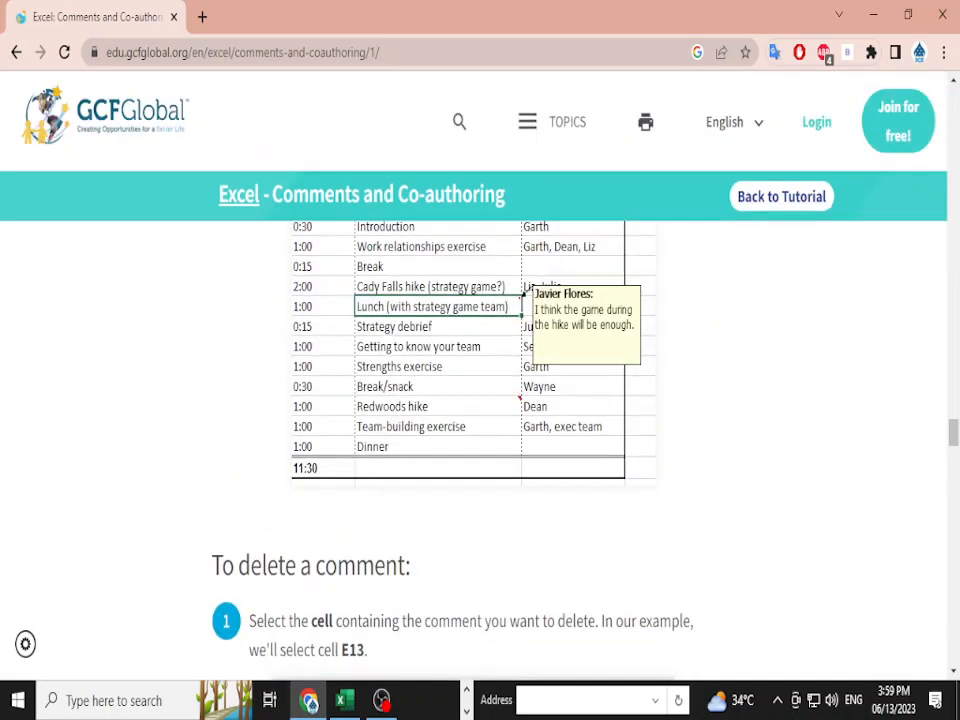
- Glance at the sales workbook in Excel, then read the tutorial's Co-authoring section
key(alt+Tab)
scroll(360, 400, down, 1)
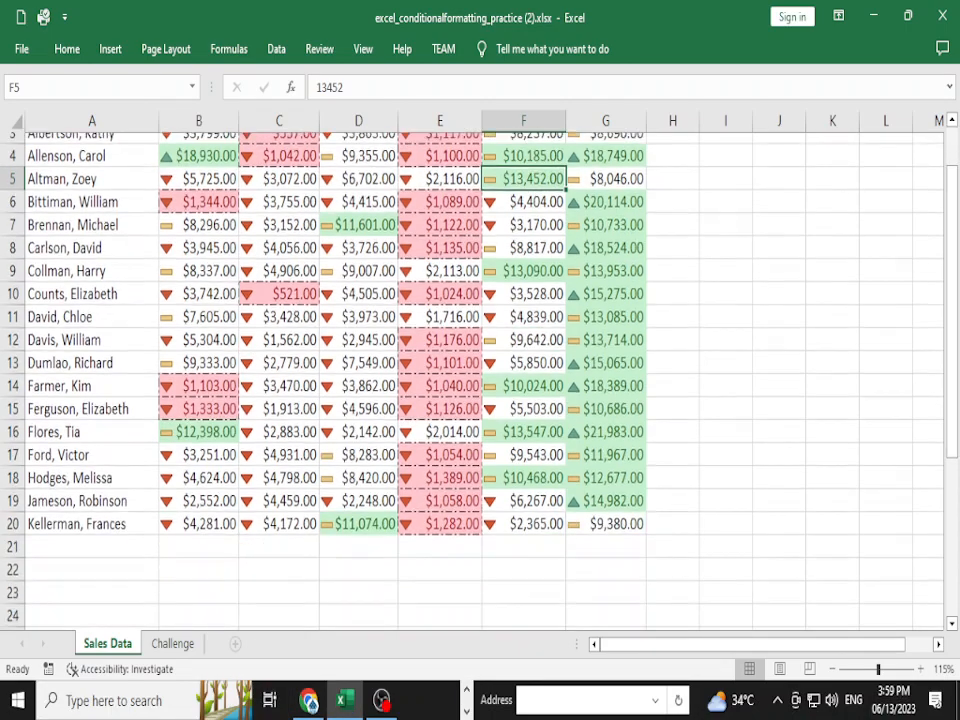
scroll(360, 400, up, 1)
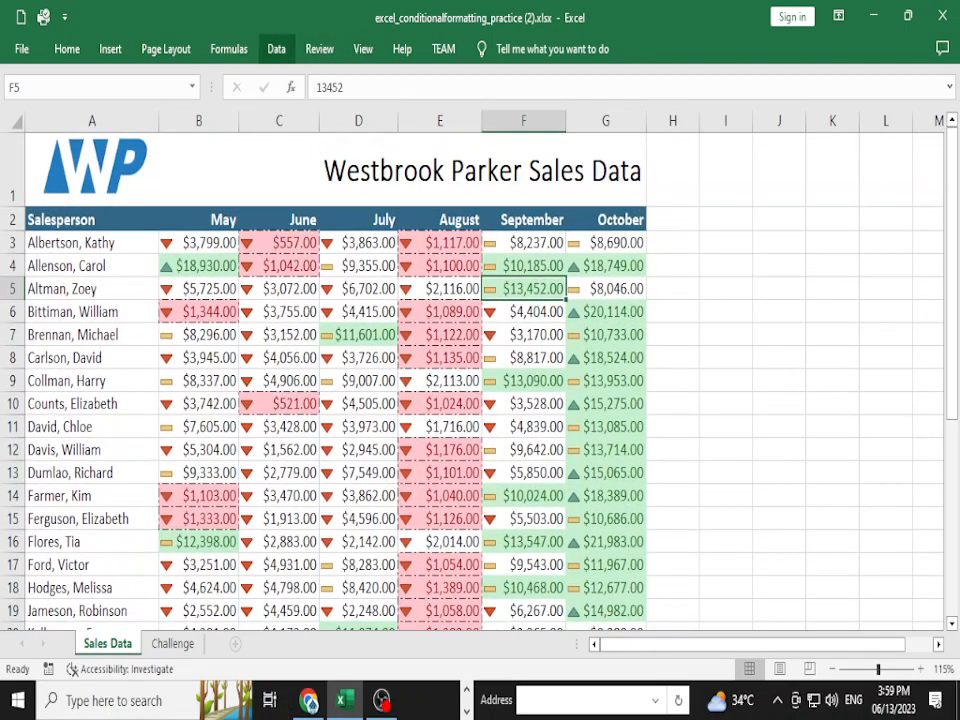
key(alt+Tab)
scroll(558, 326, down, 7)
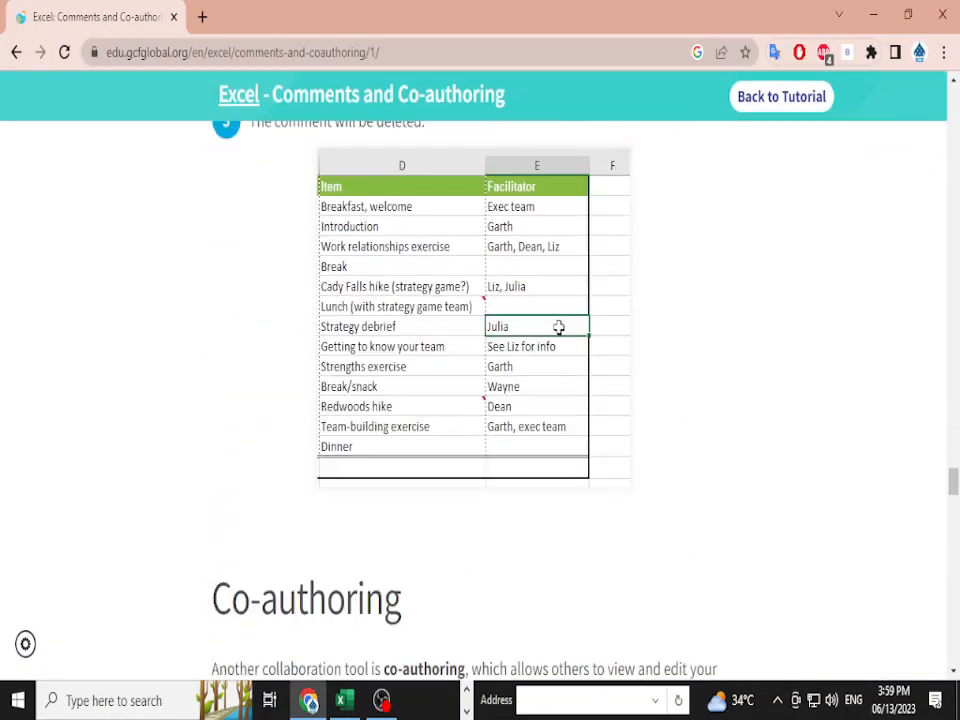
scroll(558, 227, up, 4)
scroll(480, 400, down, 6)
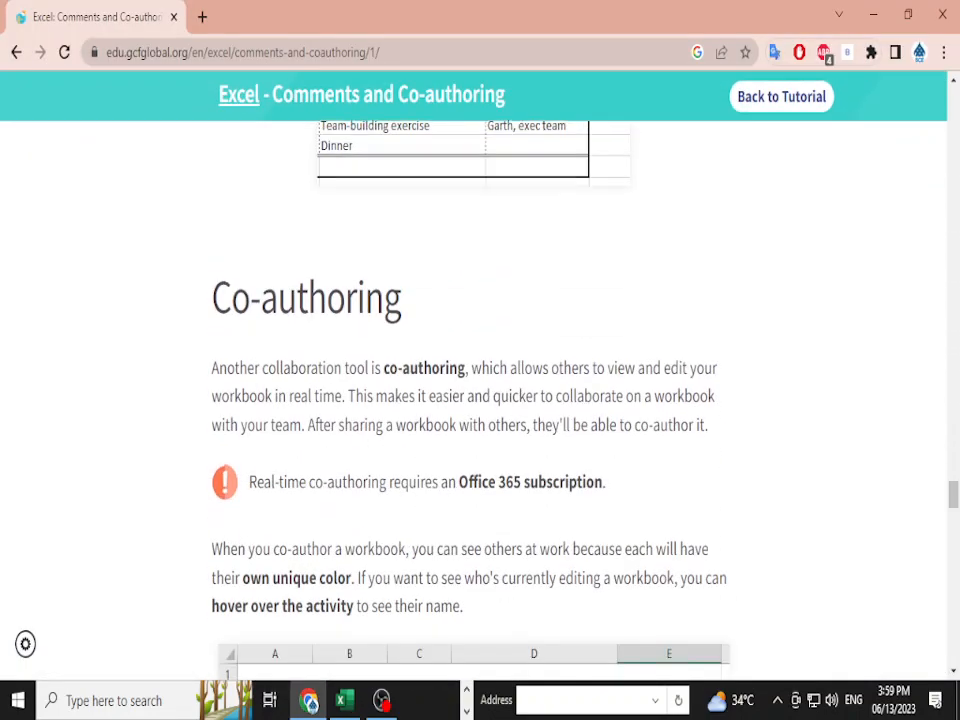
scroll(480, 400, down, 9)
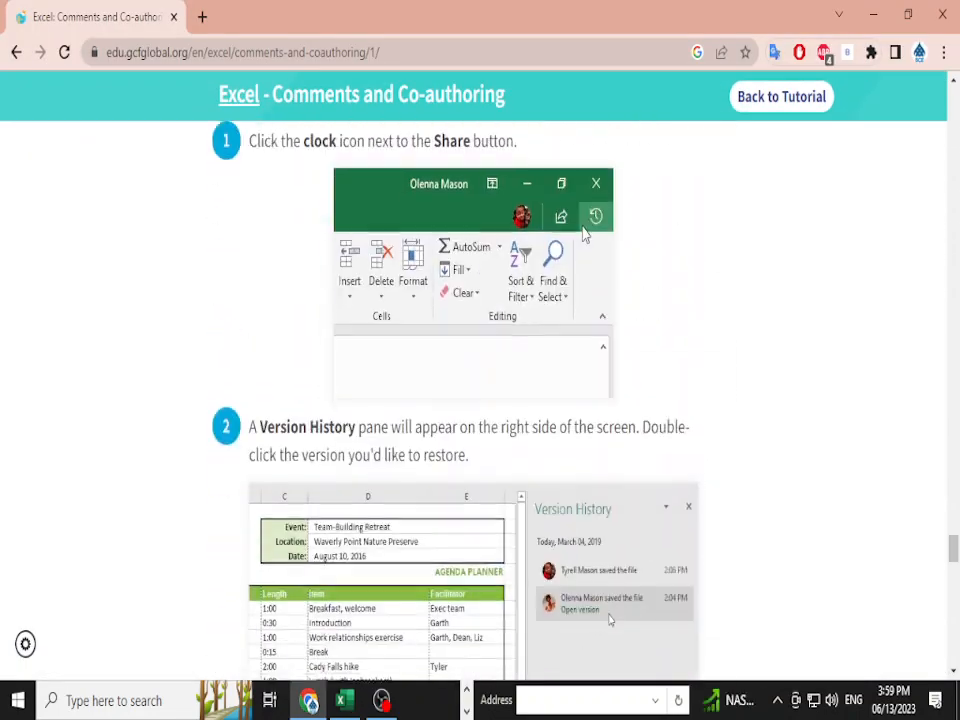
scroll(480, 400, up, 8)
scroll(480, 400, up, 3)
scroll(480, 400, down, 2)
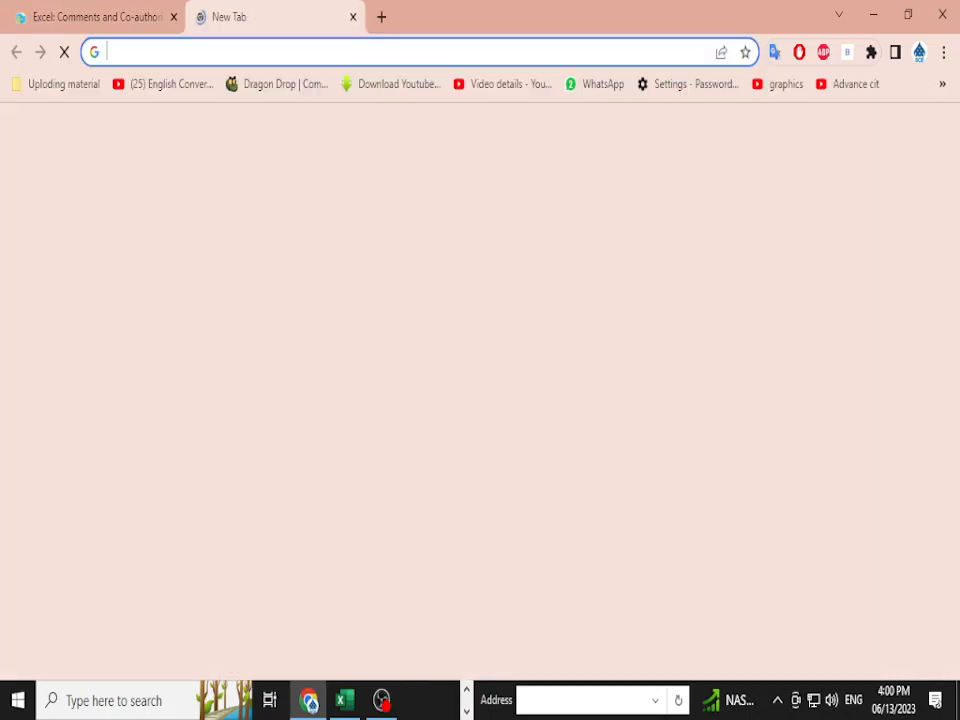
- In a new tab, go to Google Sheets and open B23-01 Online May Attendance Sheet
key(ctrl+t)
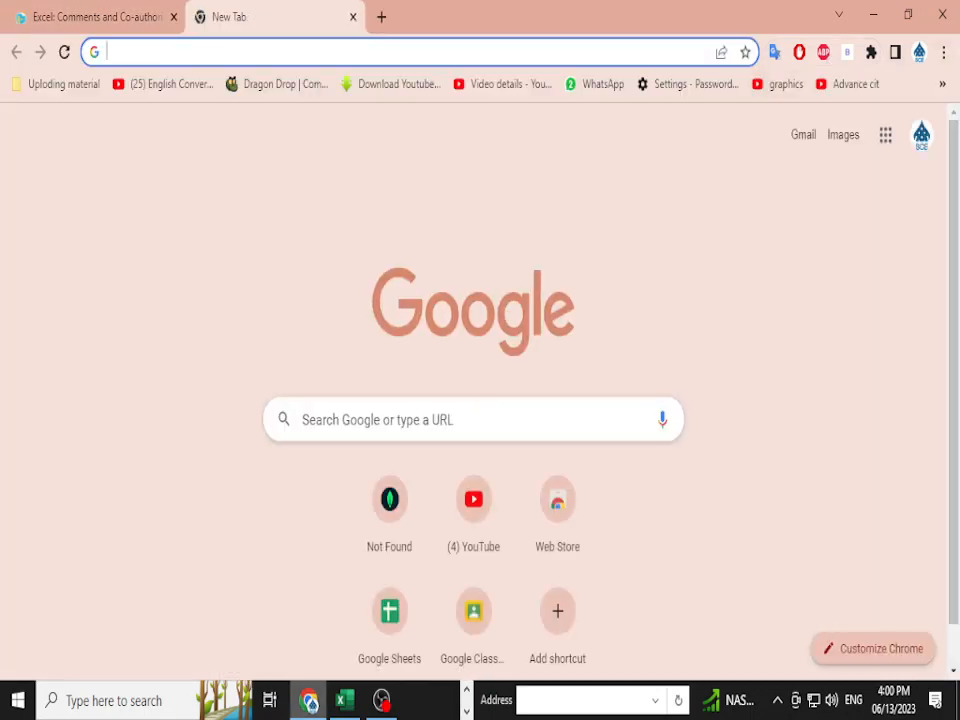
text(s)
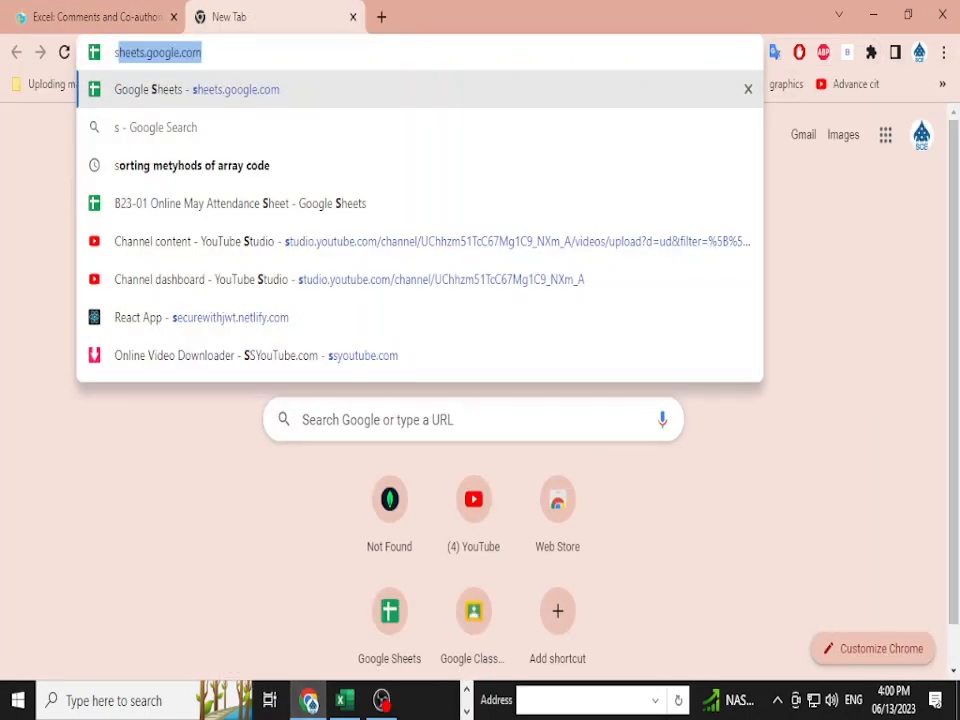
key(Return)
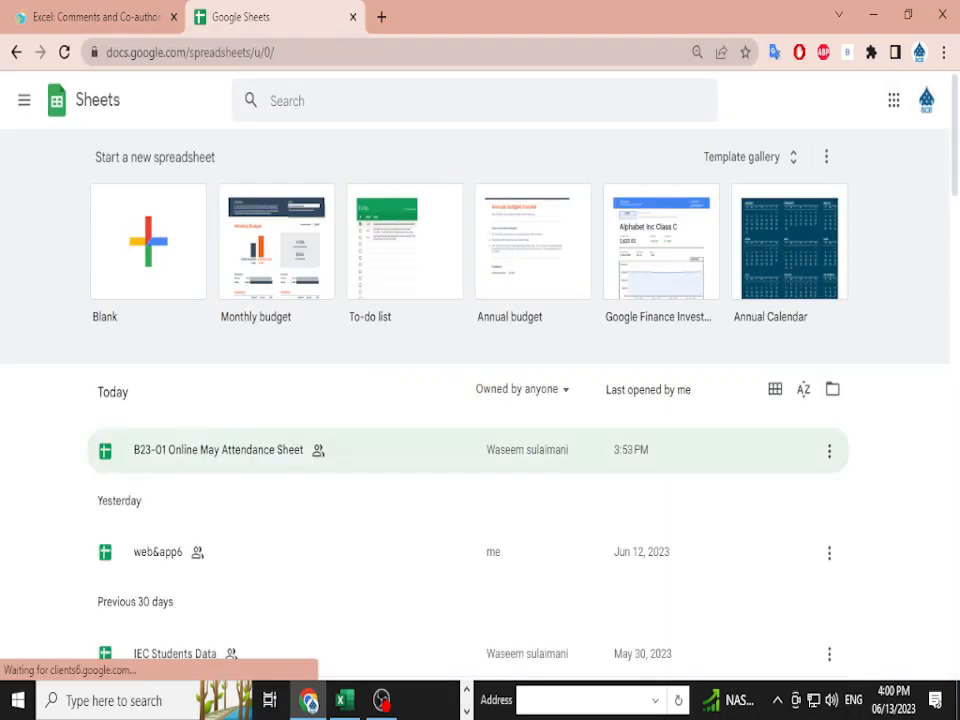
click(487, 450)
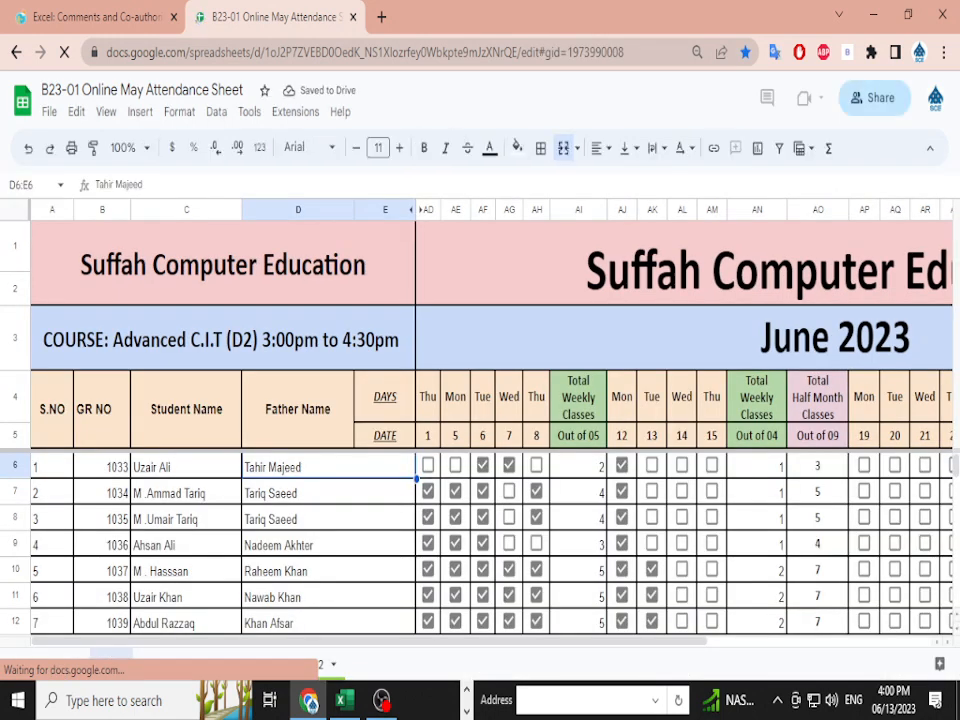
- Inspect the weekly total formula in AN7 and the empty cells below the data
click(757, 492)
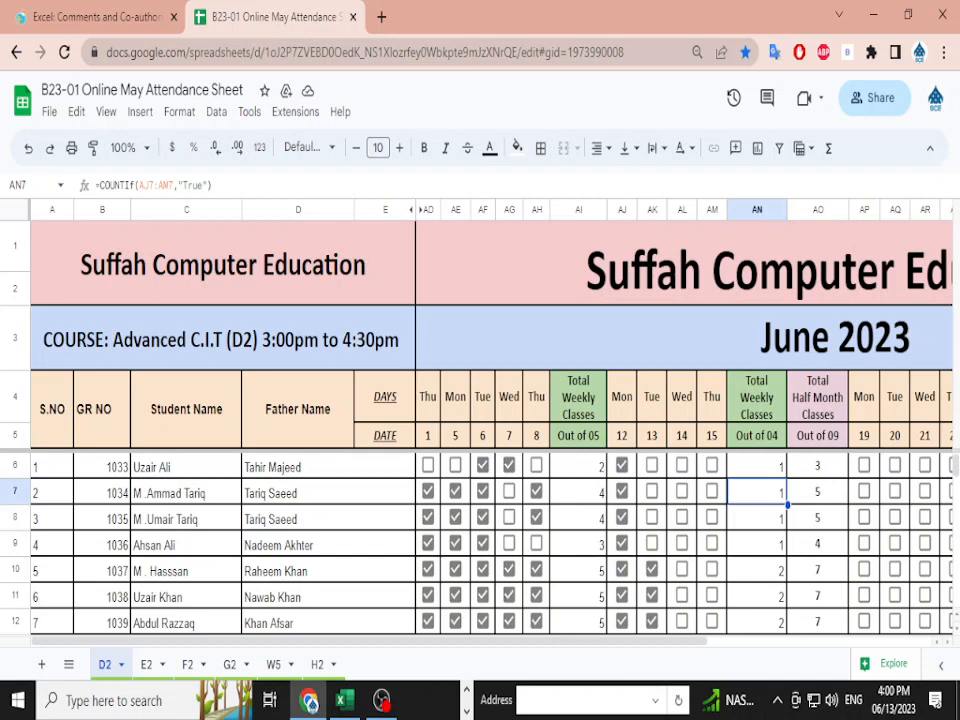
scroll(480, 540, down, 15)
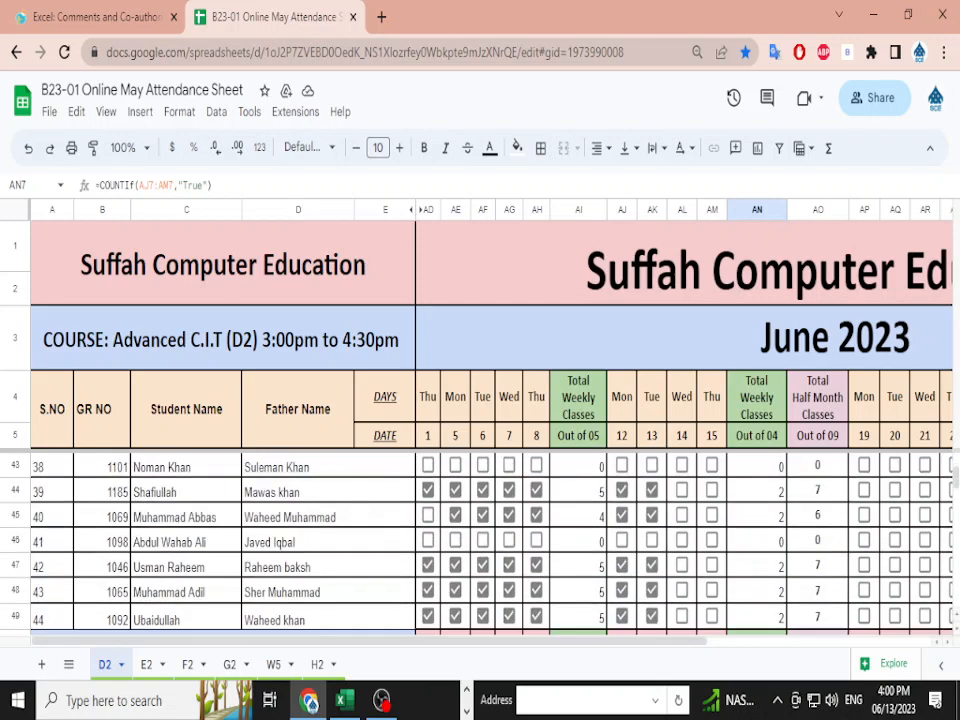
click(456, 481)
scroll(456, 481, up, 1)
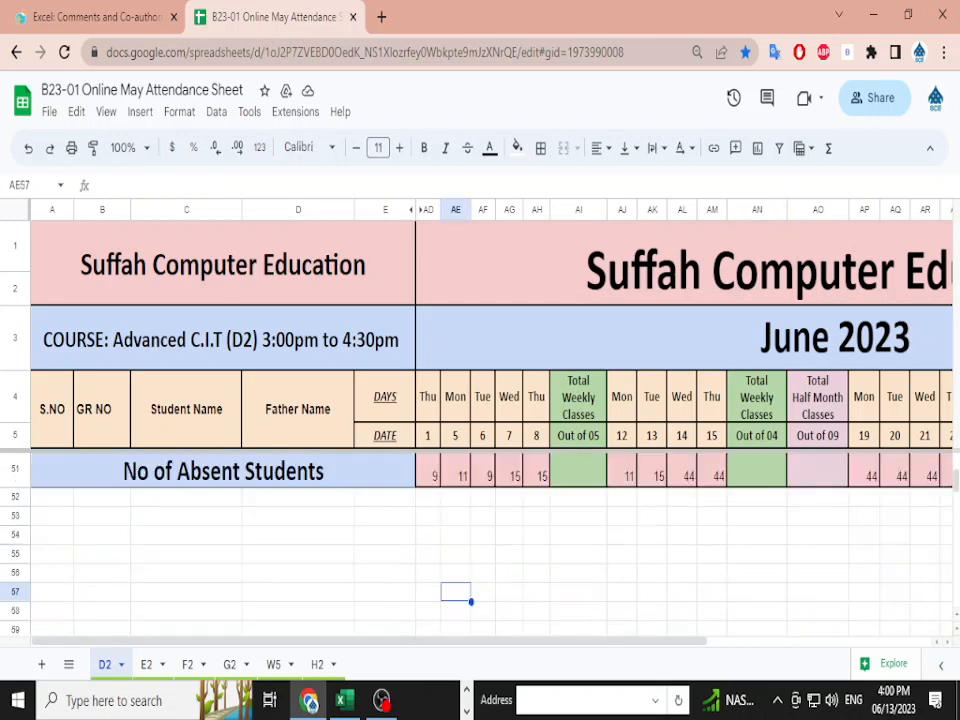
scroll(456, 481, down, 1)
click(298, 481)
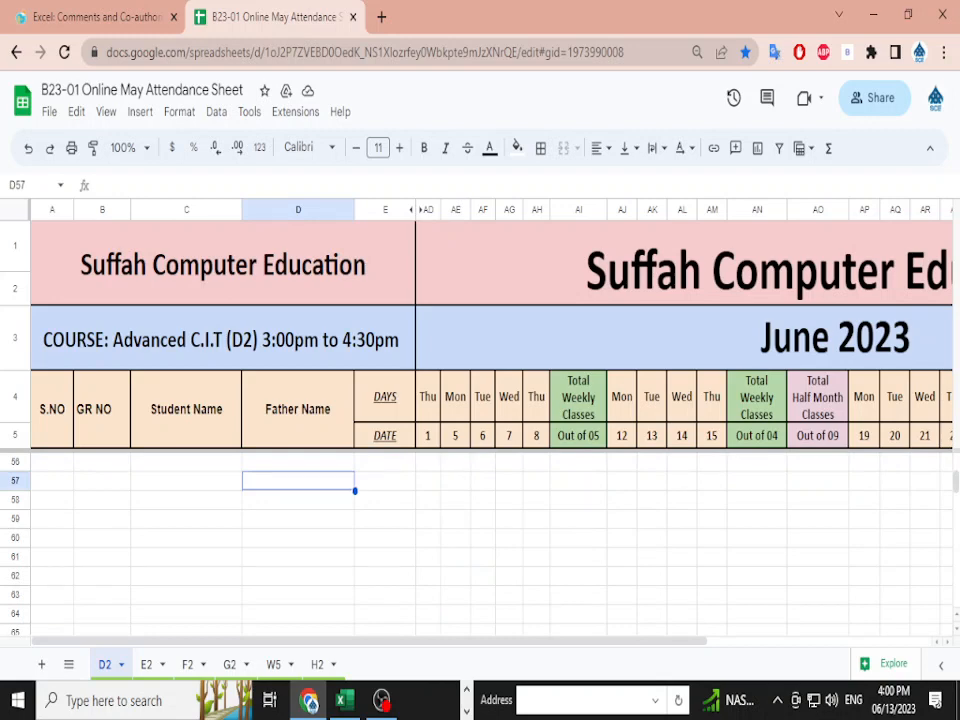
- Enter 'Bhai mob dekh' in AN60, delete it again, and return to the top
click(756, 538)
text(Bhai )
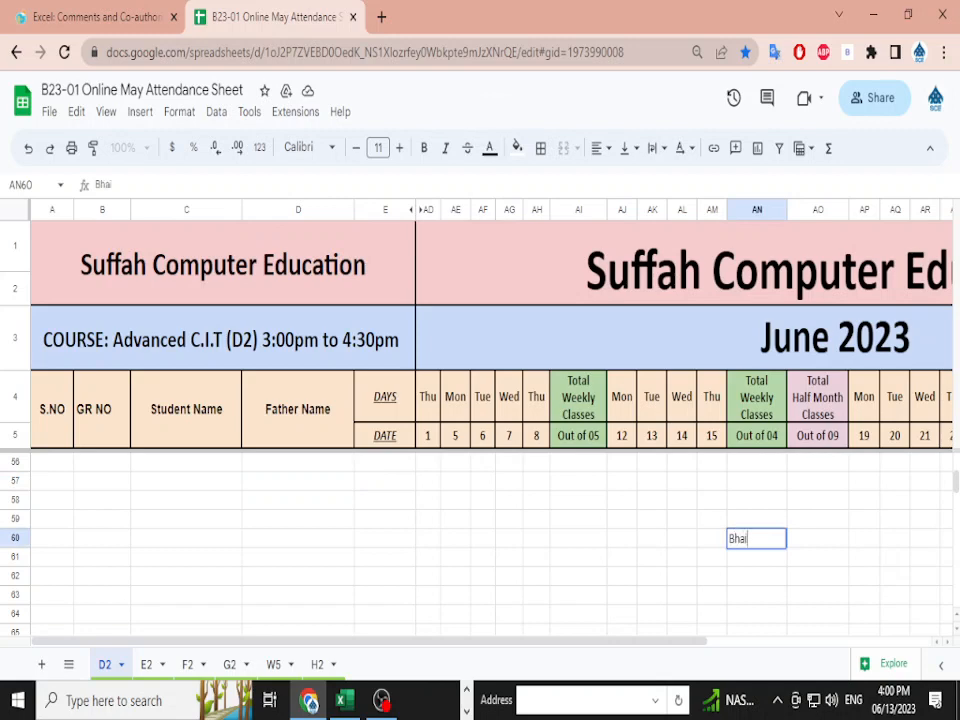
text(mob dekh)
key(Up)
key(Left)
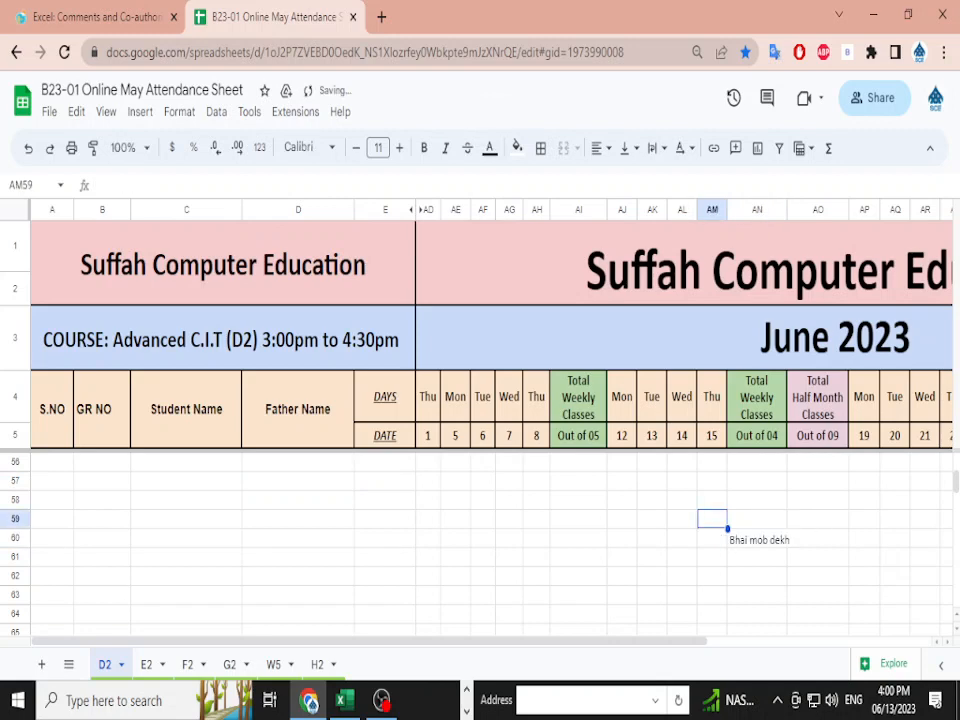
key(Down)
key(Right)
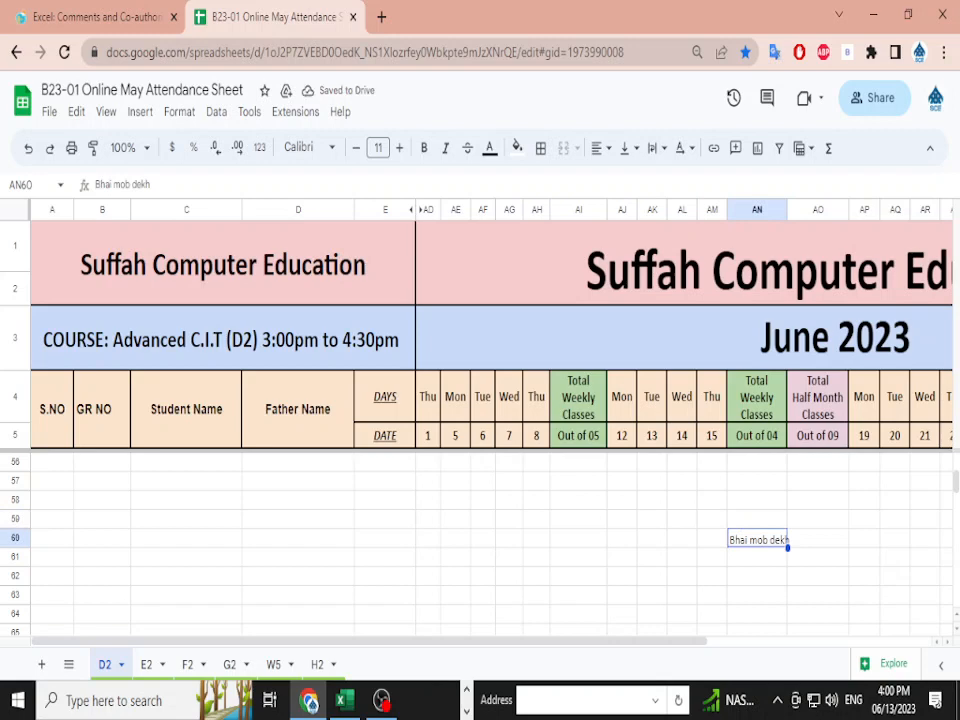
key(Down)
key(Down)
key(Down)
key(Up)
key(Up)
key(Up)
key(Delete)
scroll(480, 540, up, 10)
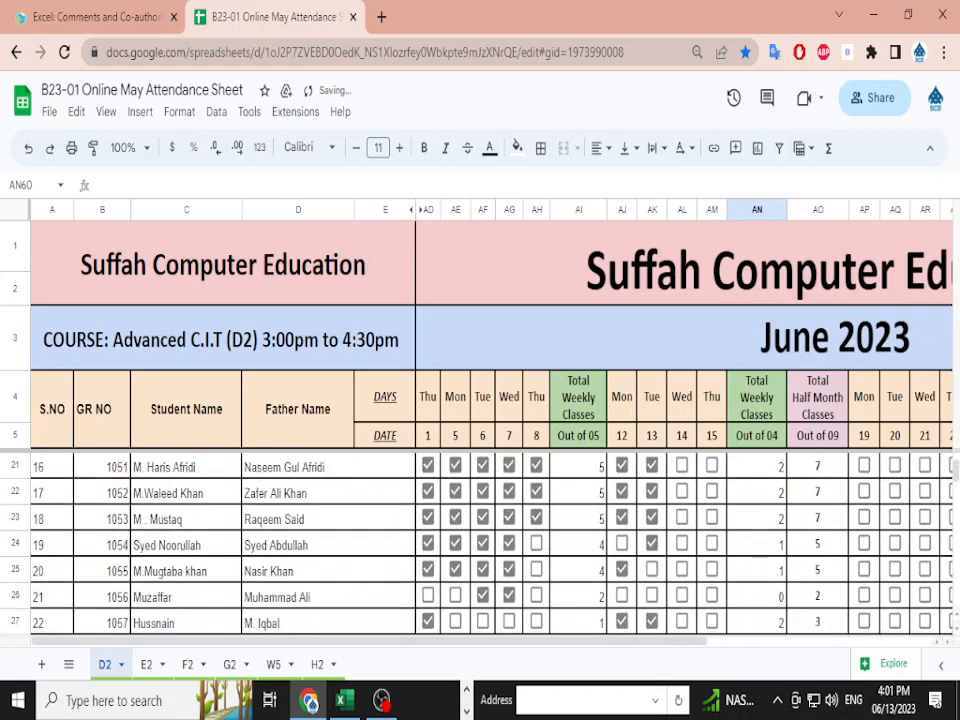
scroll(480, 540, up, 5)
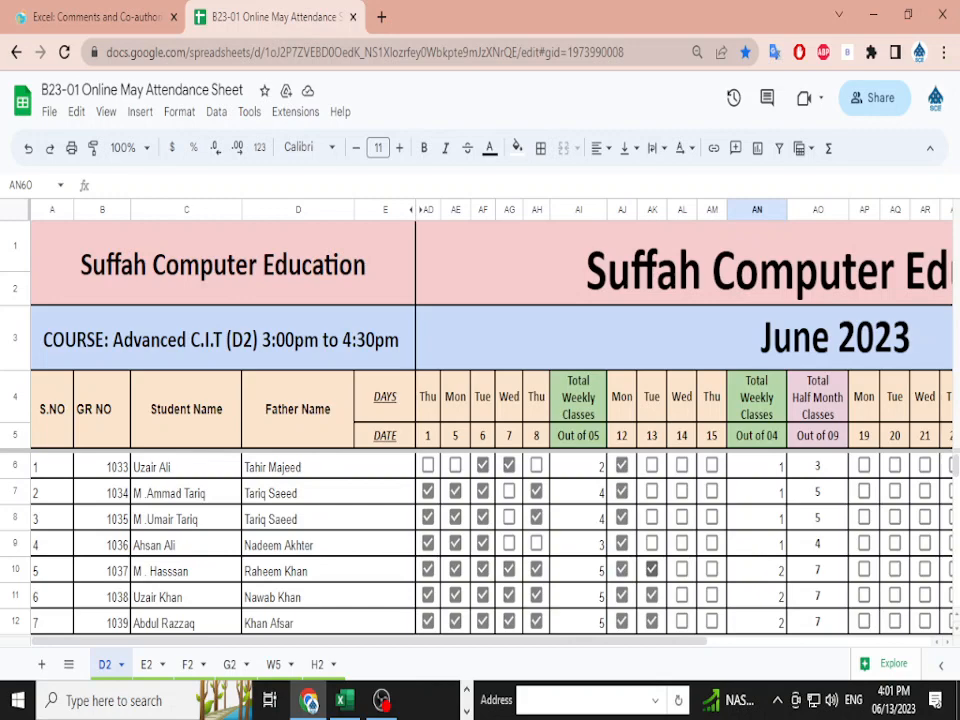
click(95, 17)
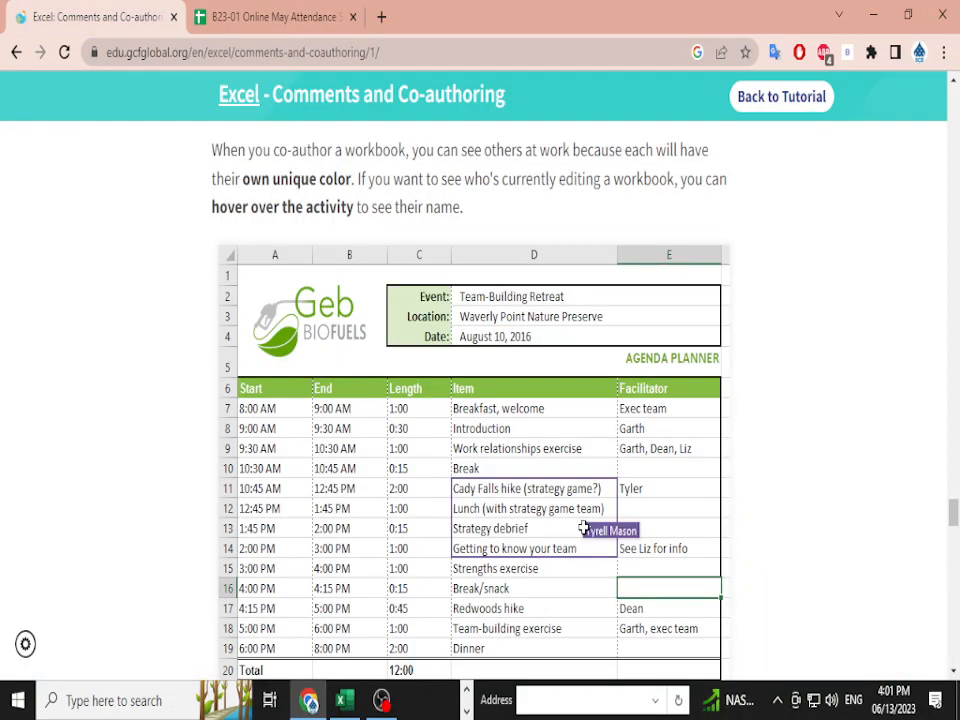
scroll(480, 400, up, 10)
scroll(480, 400, down, 15)
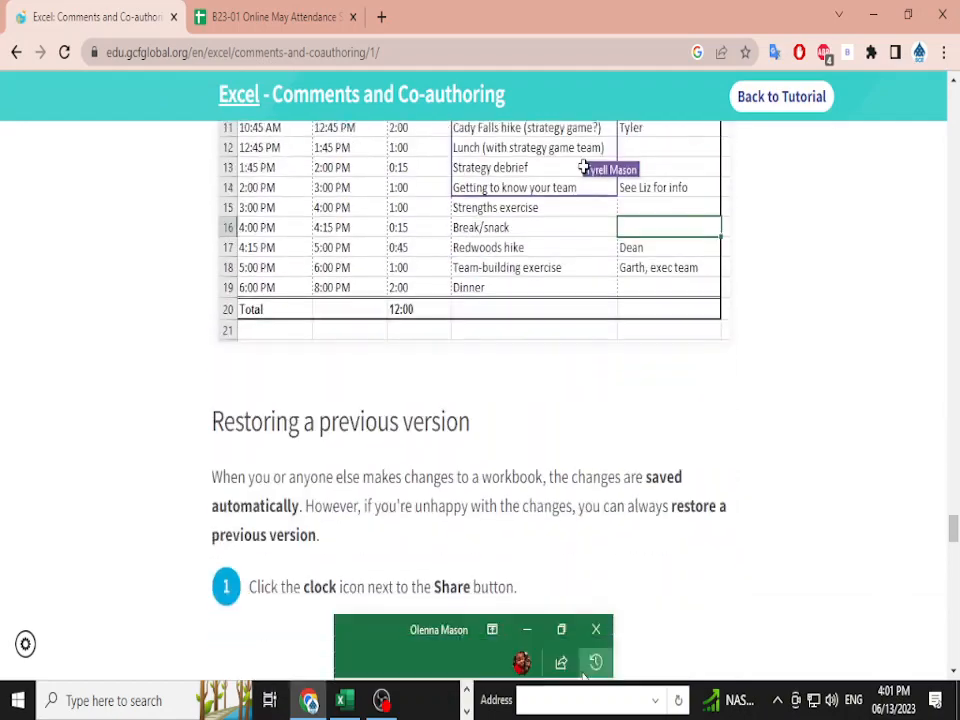
scroll(480, 400, down, 15)
scroll(480, 400, up, 4)
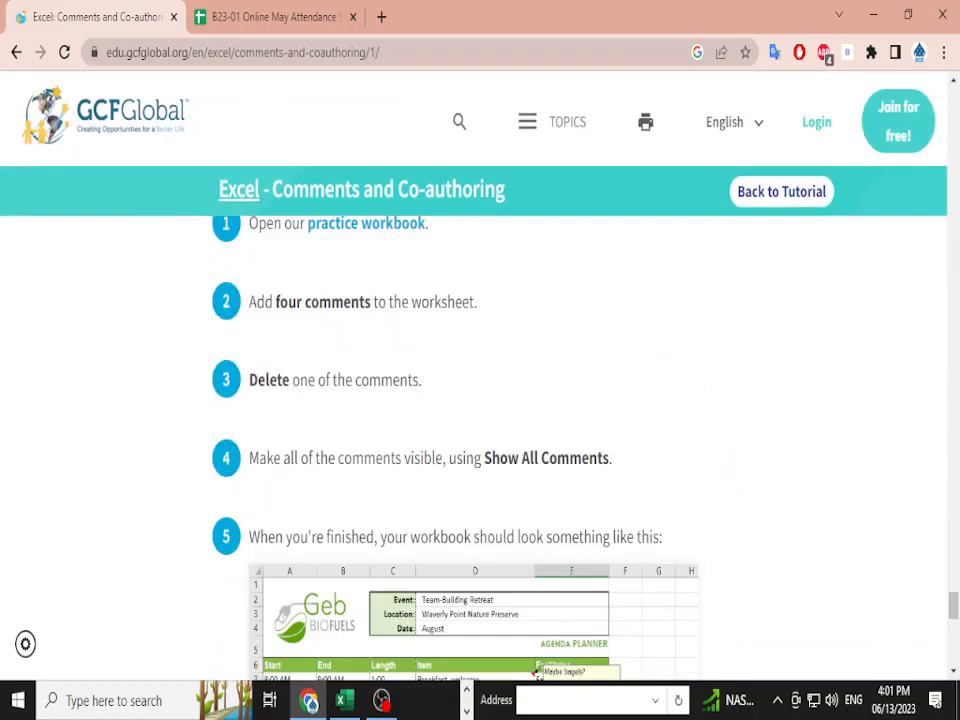
scroll(480, 400, up, 2)
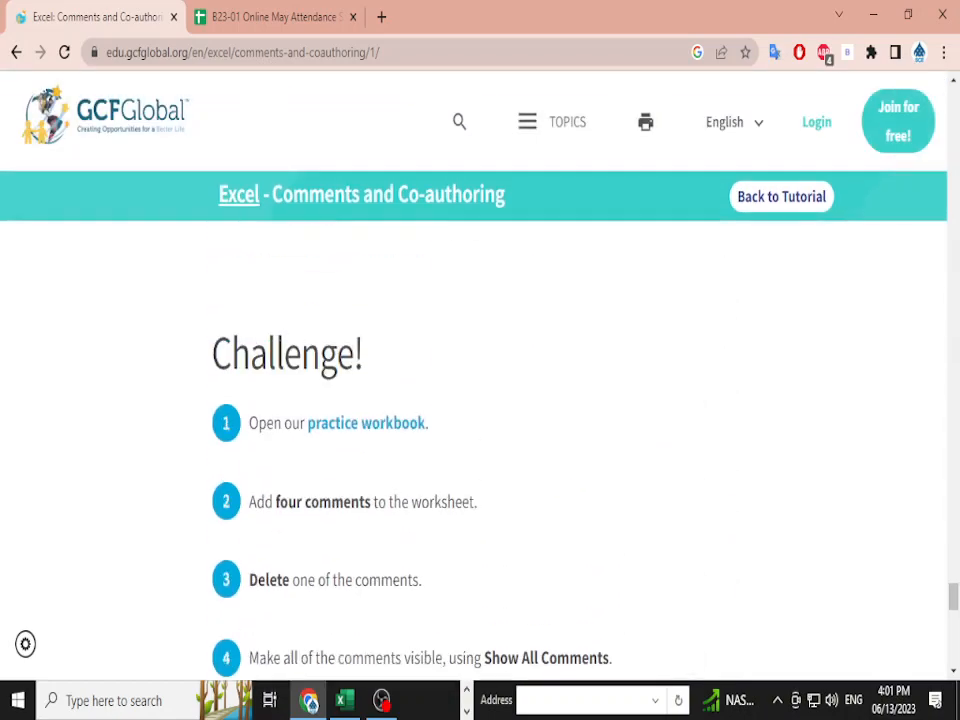
scroll(480, 400, down, 1)
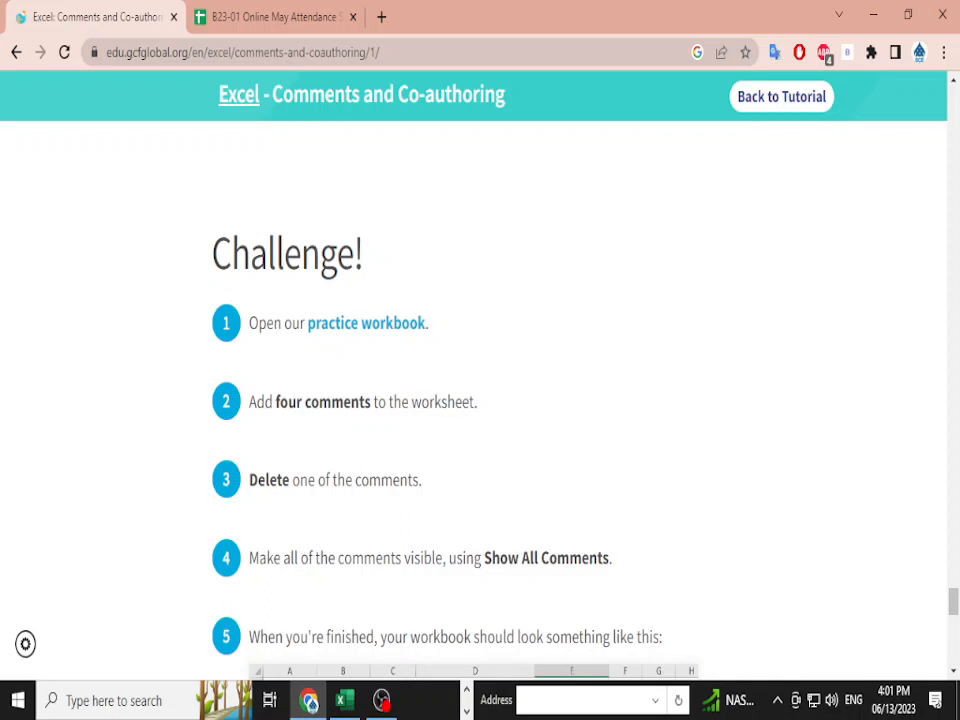
scroll(480, 400, down, 1)
scroll(480, 400, down, 1)
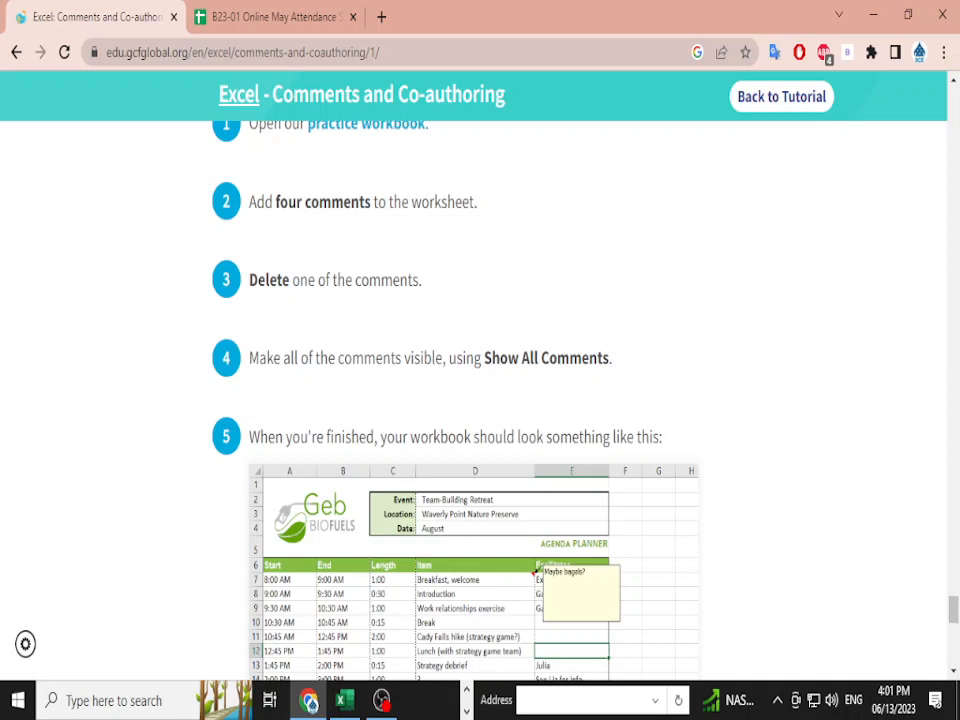
scroll(480, 400, down, 2)
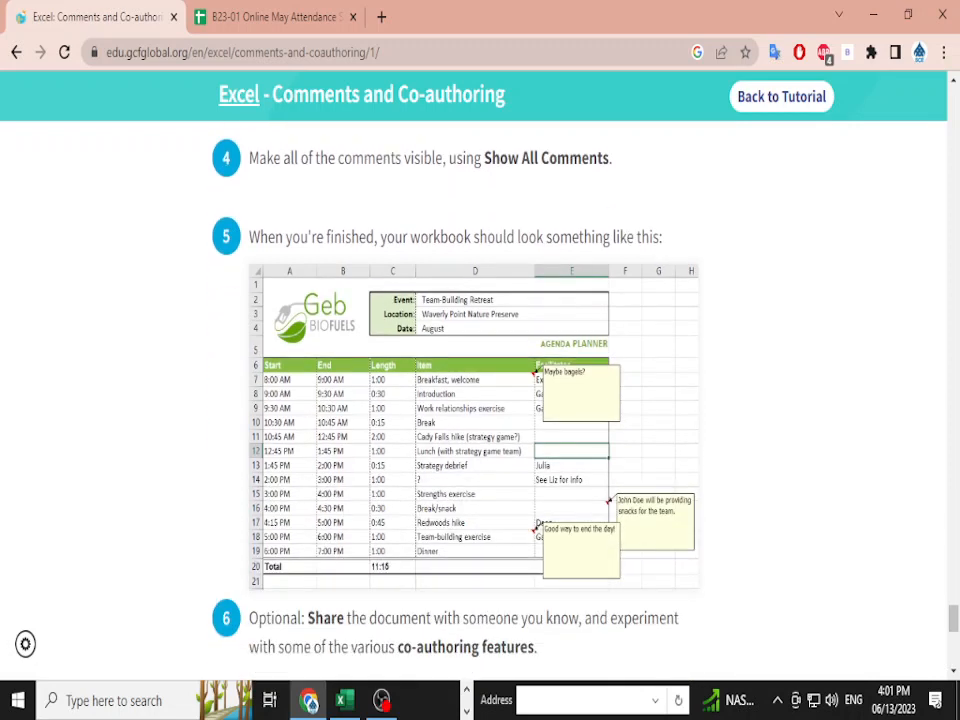
scroll(480, 400, down, 1)
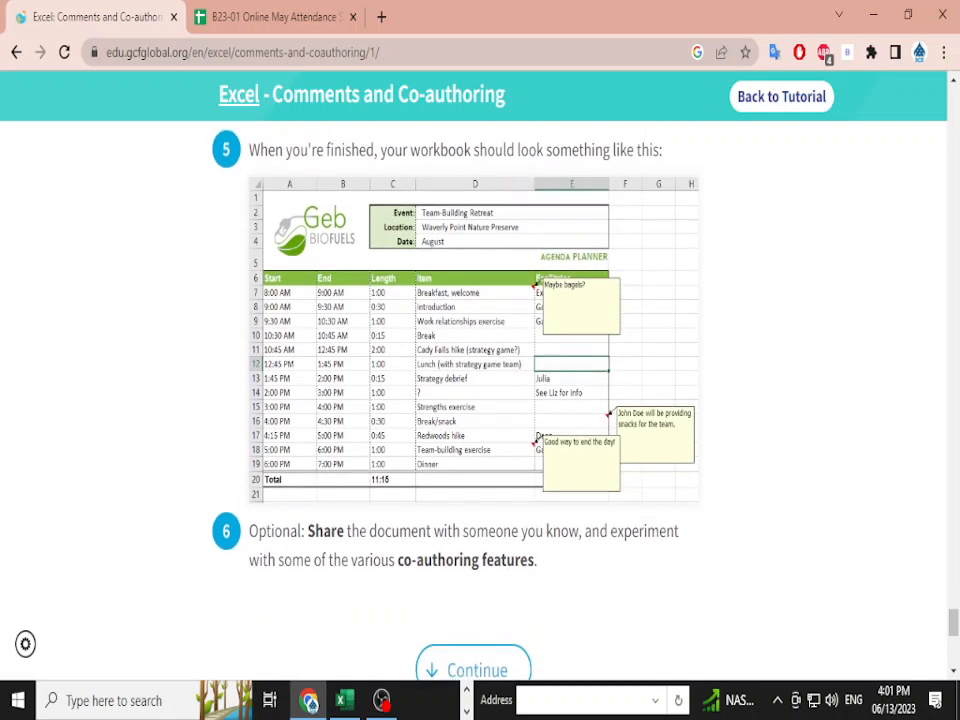
scroll(480, 400, up, 1)
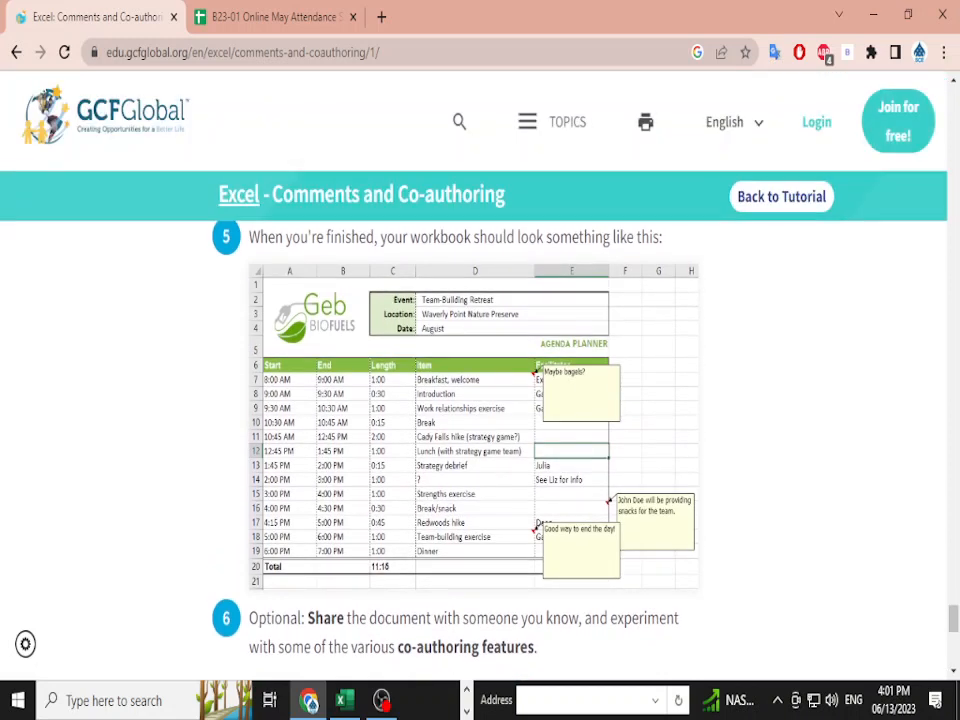
scroll(480, 400, down, 2)
drag(298, 418, 538, 447)
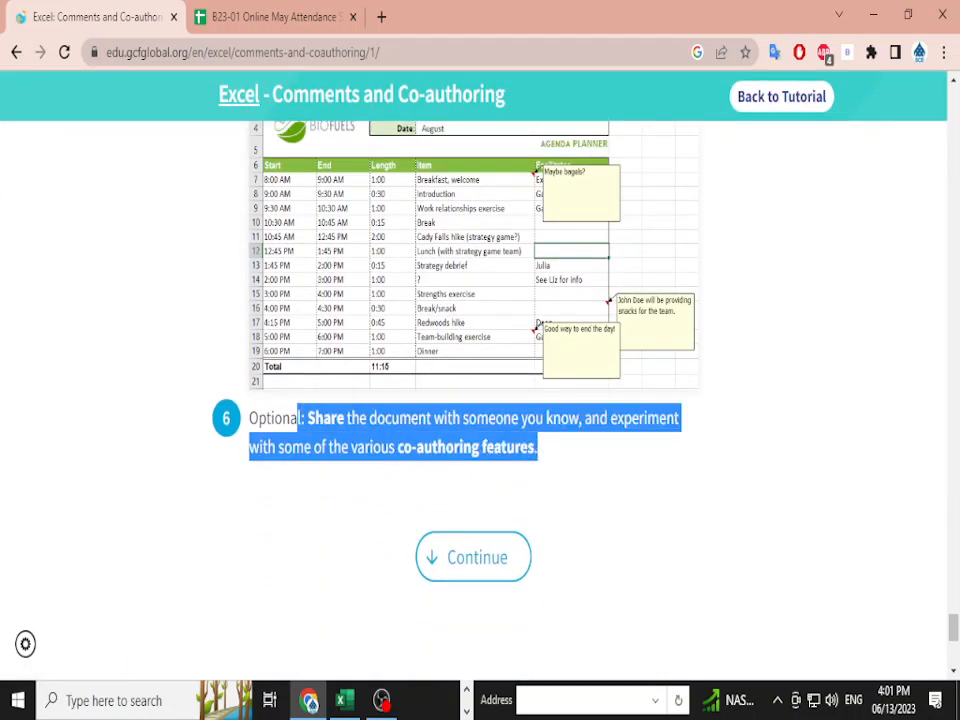
click(540, 462)
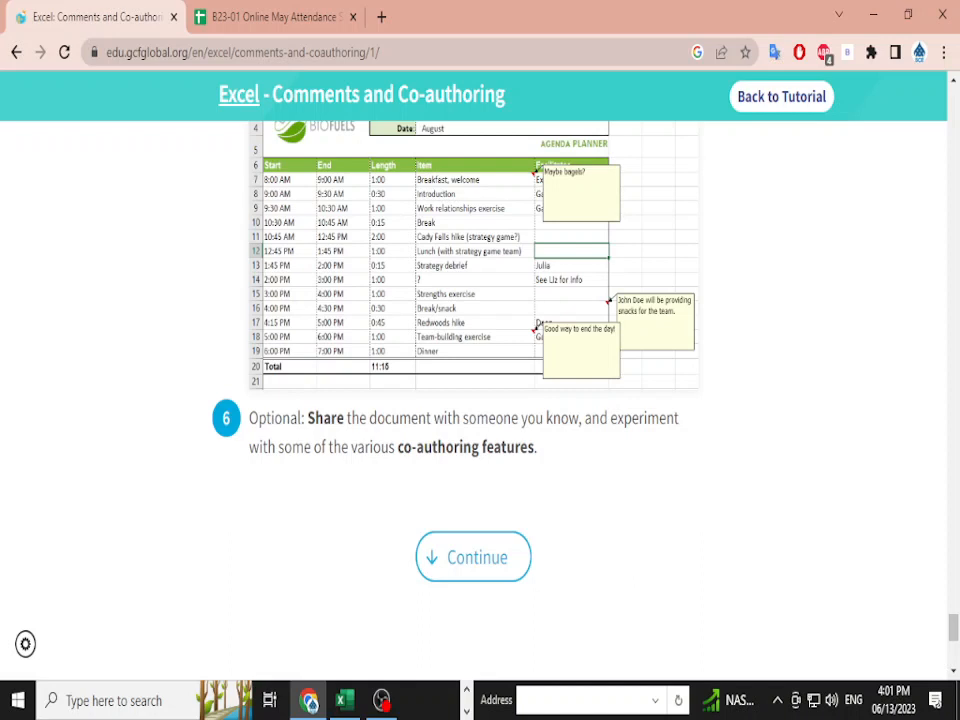
click(275, 17)
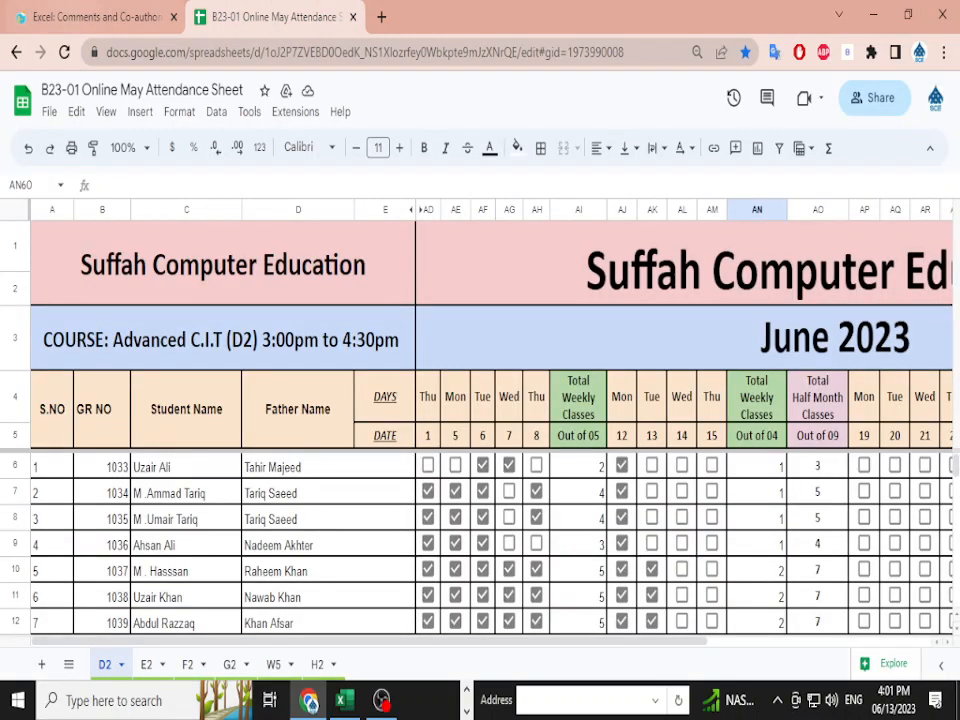
- Go back from Comments and Co-authoring to the Excel index and pick Inspecting and Protecting Workbooks
click(76, 17)
scroll(610, 527, up, 15)
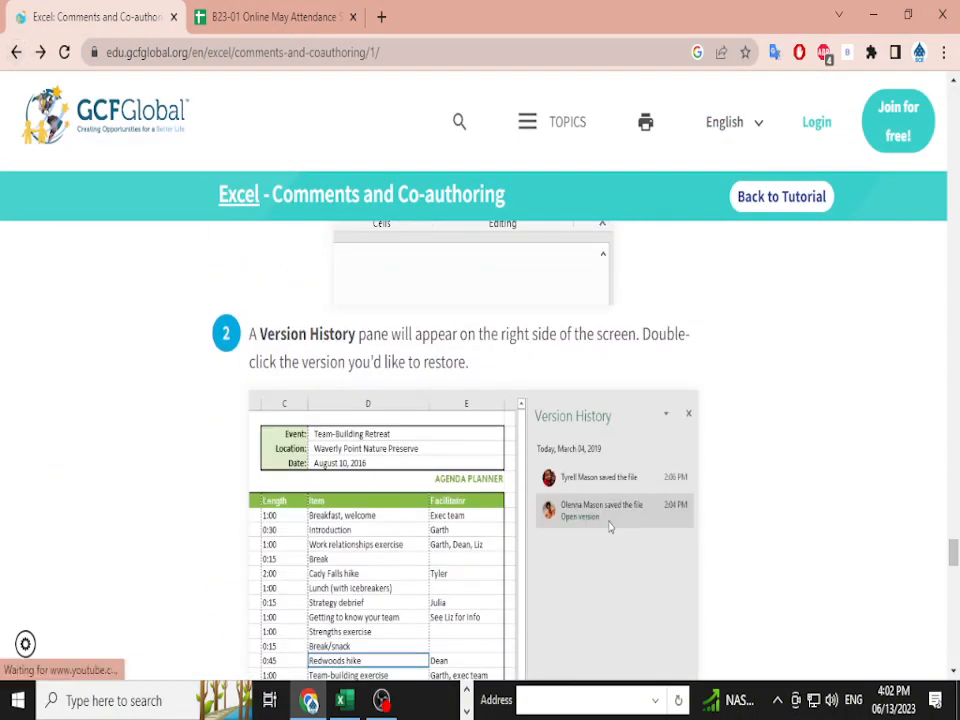
key(alt+Left)
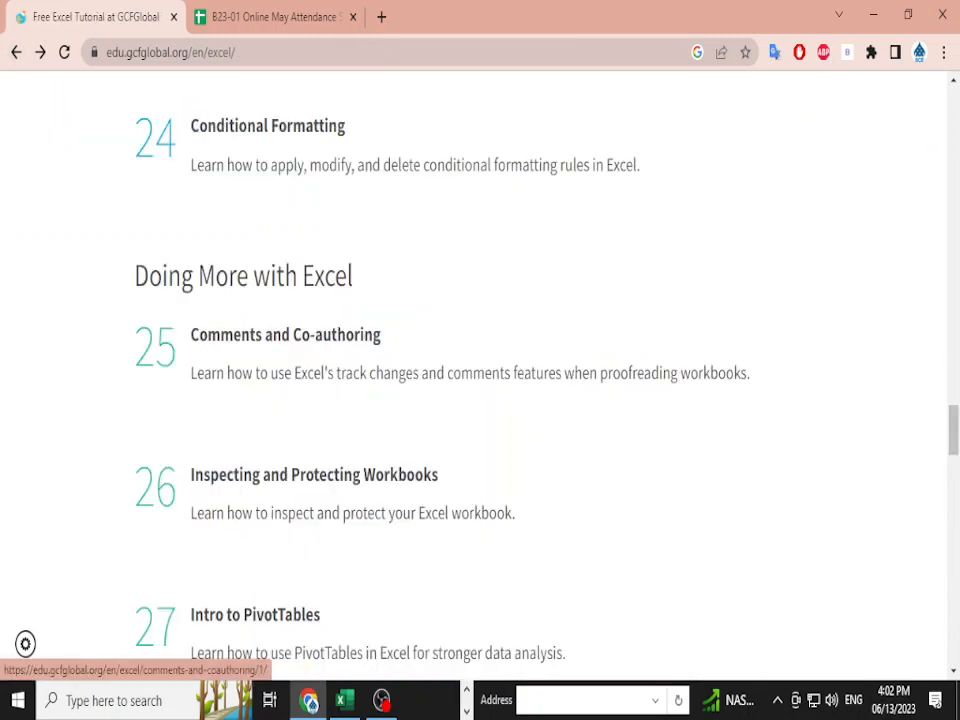
scroll(400, 380, down, 1)
click(314, 375)
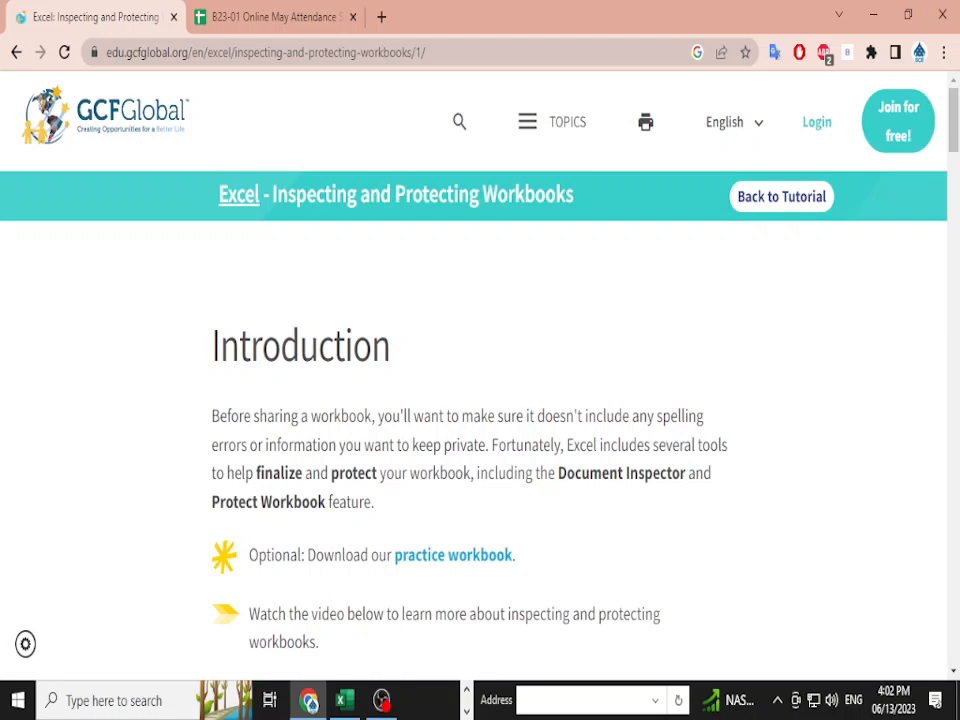
- Show the Protect Workbook dropdown on the File > Info page of excel_conditionalformatting_practice (2)
key(alt+Tab)
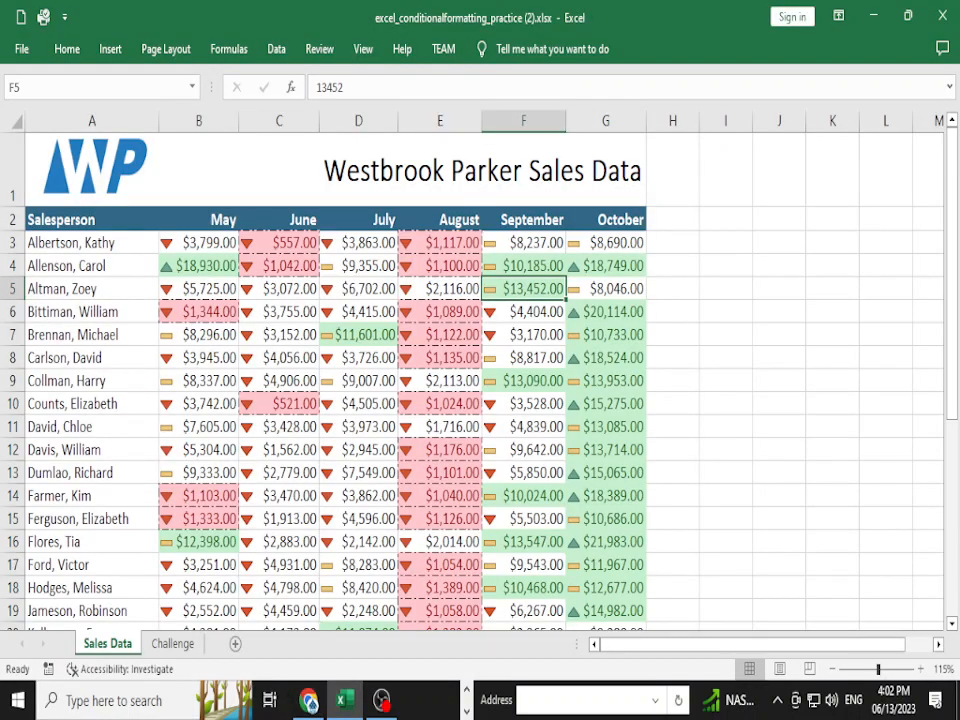
click(524, 381)
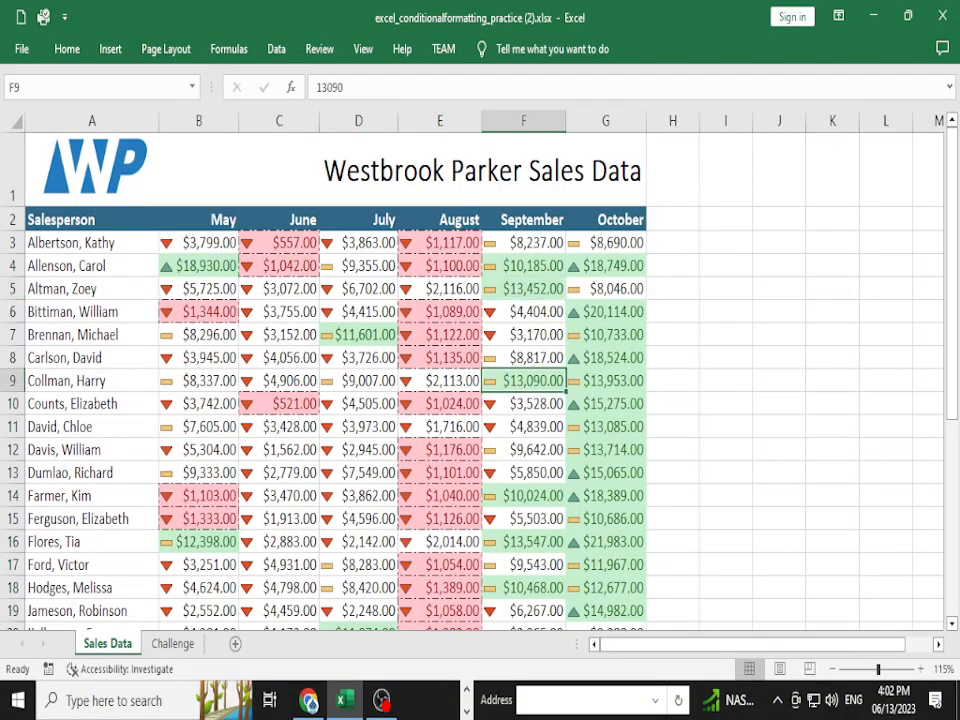
click(22, 49)
click(41, 239)
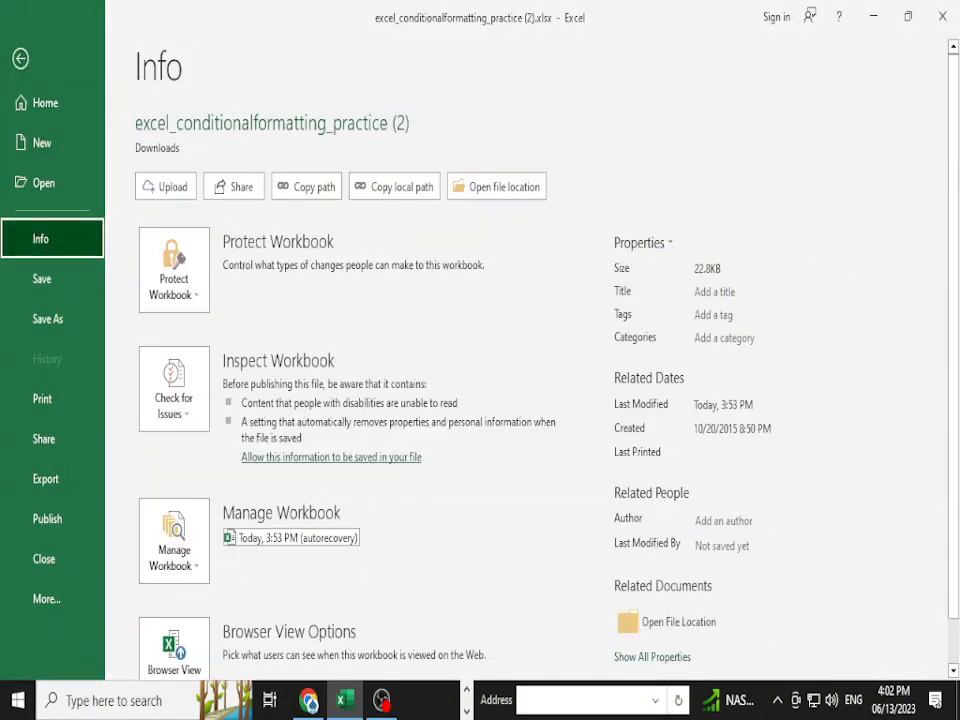
click(174, 270)
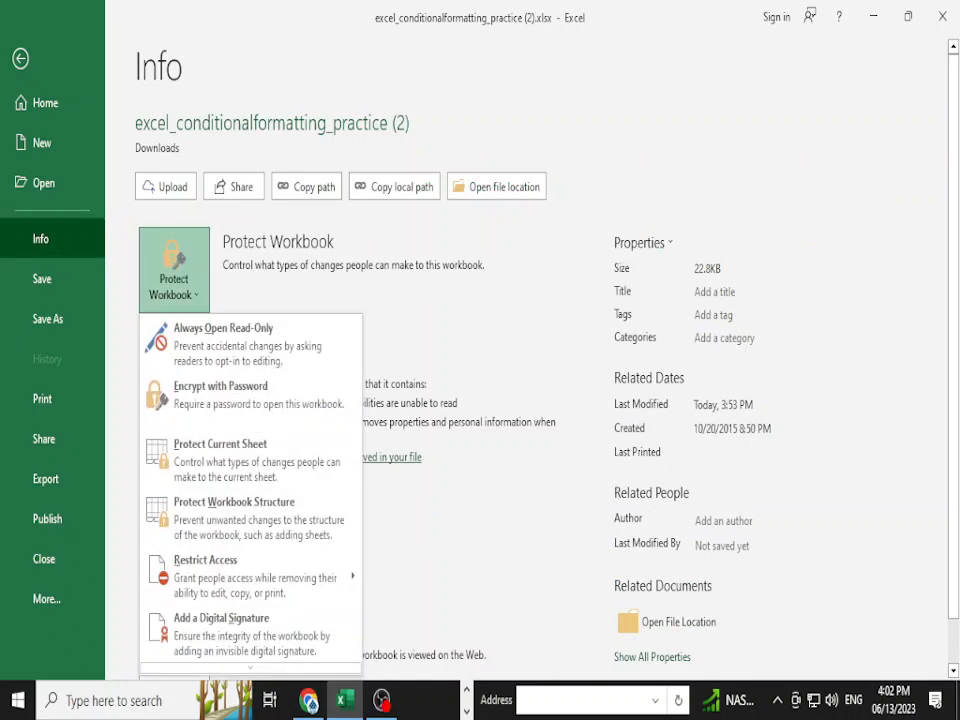
key(Escape)
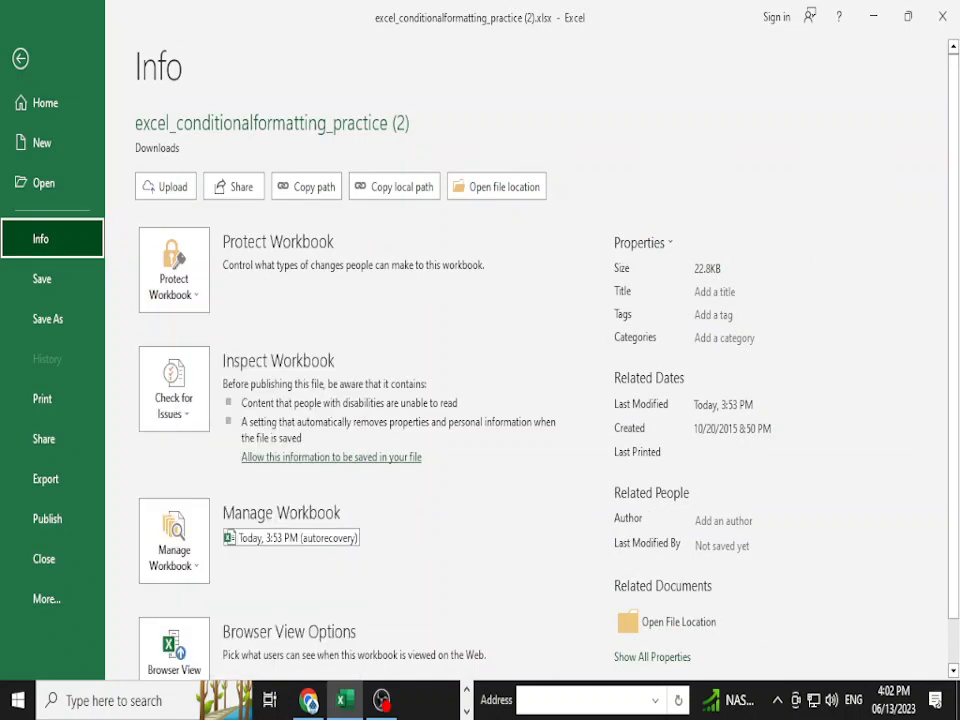
click(174, 270)
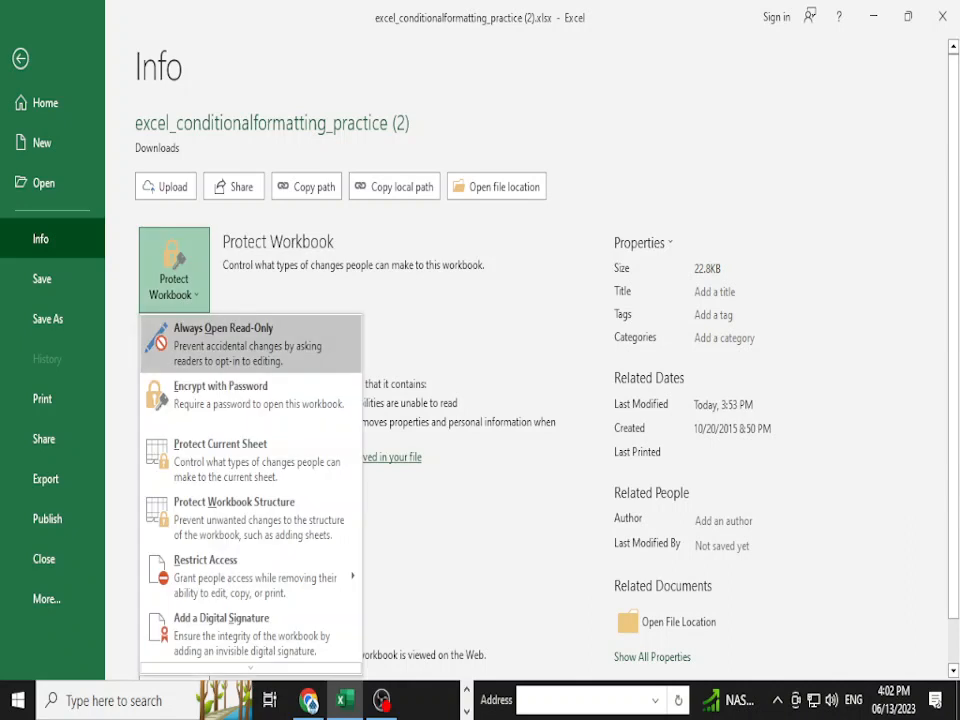
scroll(250, 422, down, 2)
- Run Inspect Document without saving, review the clean results, and close the inspector
key(Escape)
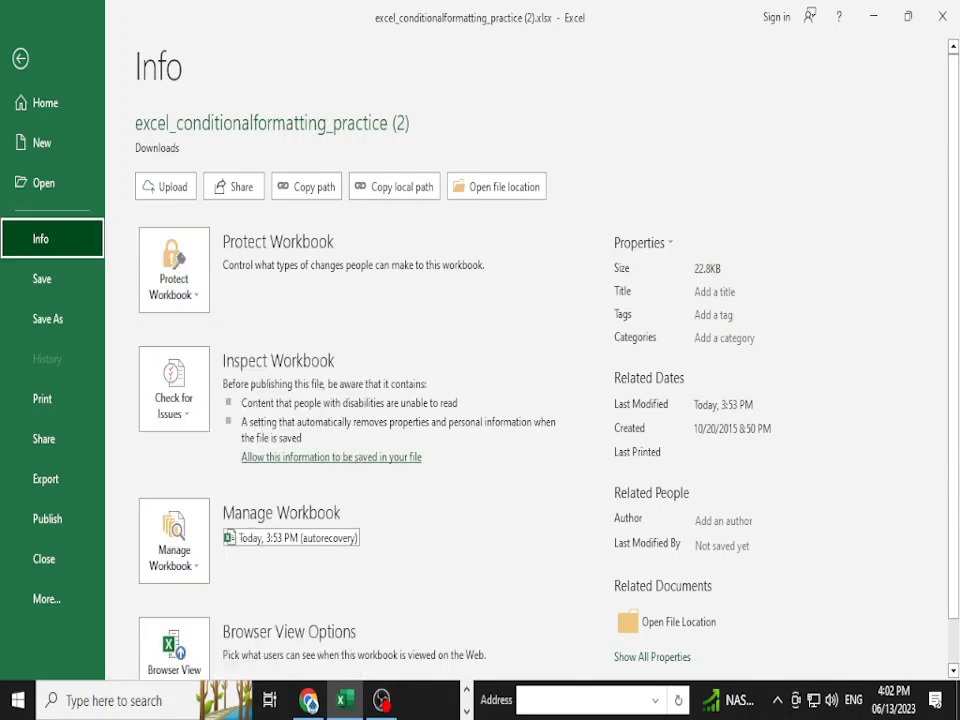
click(174, 388)
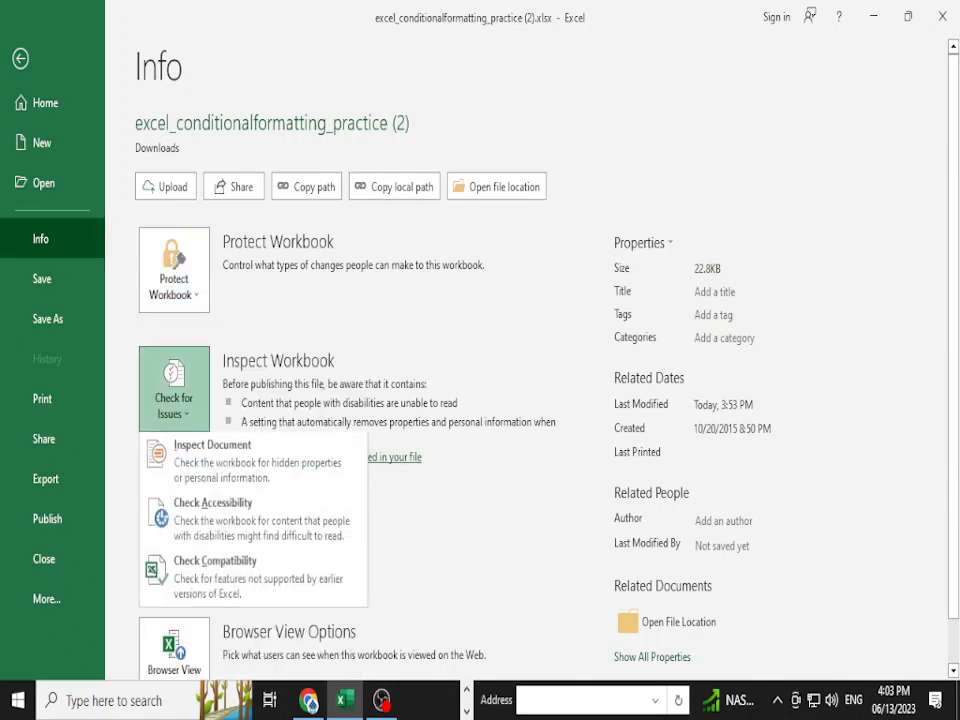
click(252, 463)
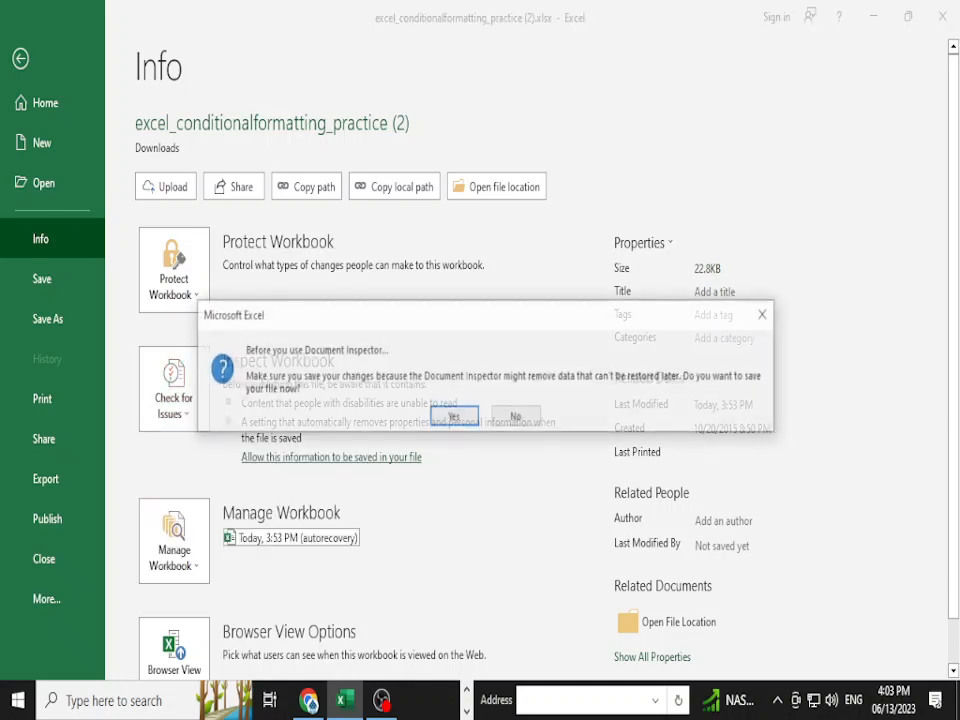
click(516, 416)
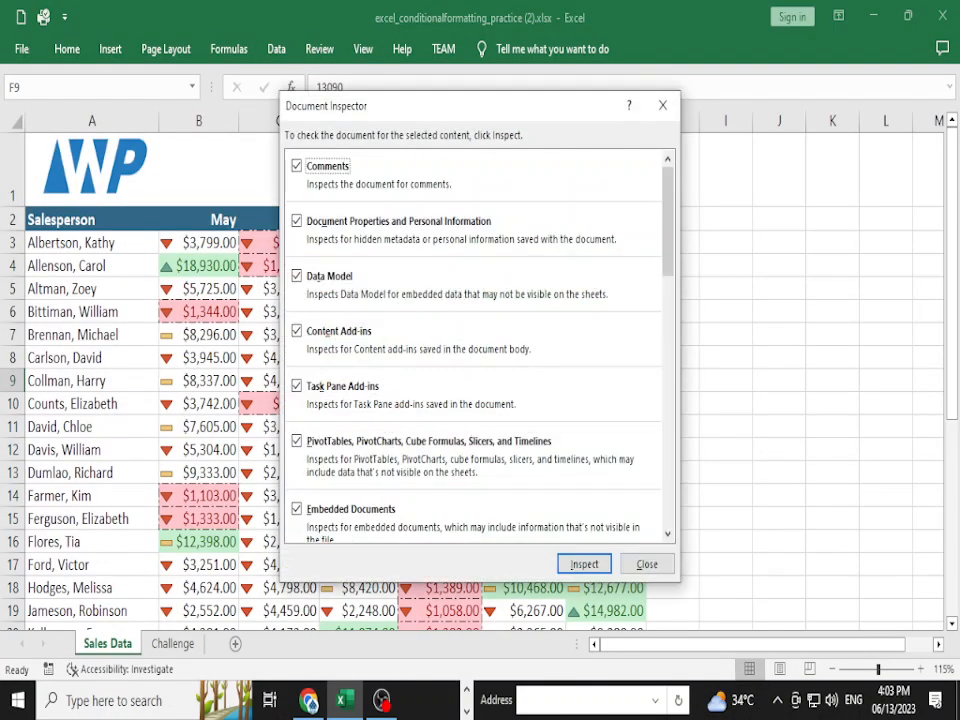
key(Return)
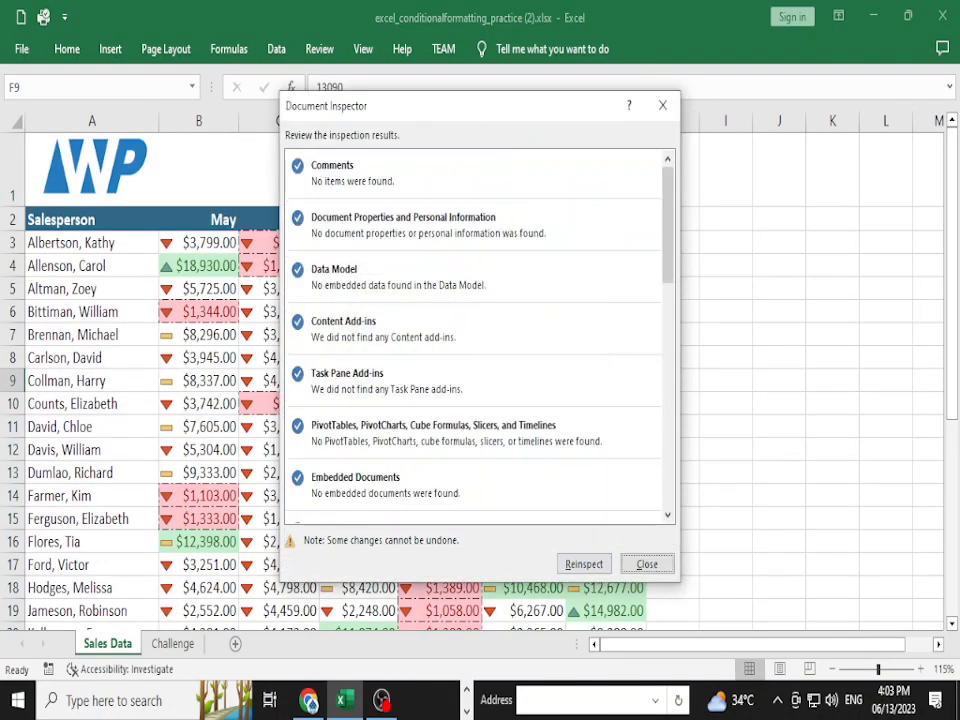
scroll(475, 335, down, 3)
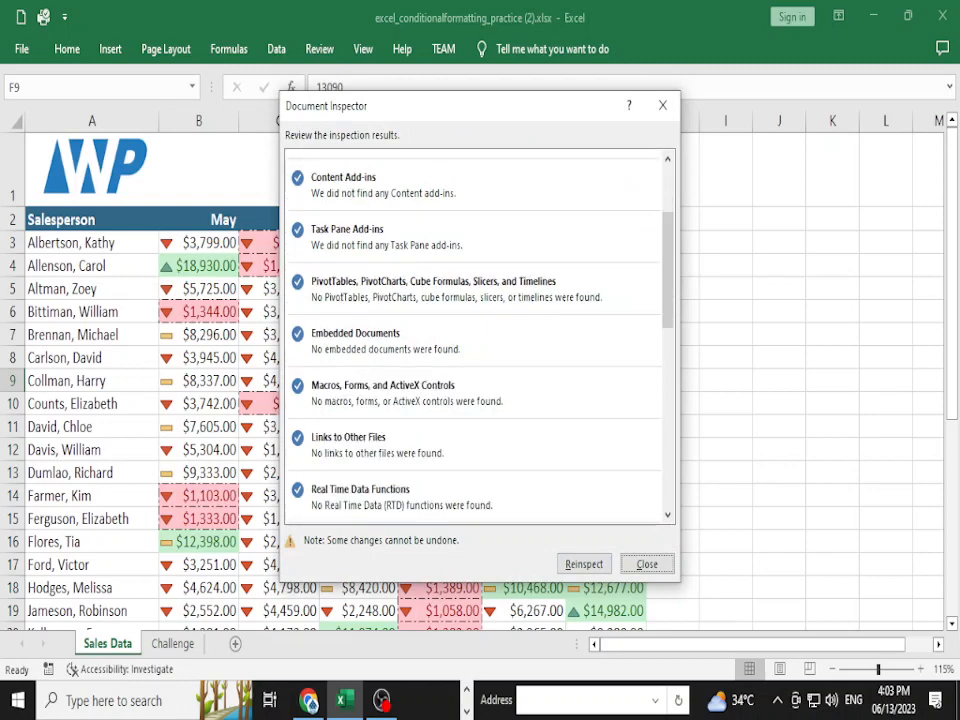
scroll(475, 335, down, 2)
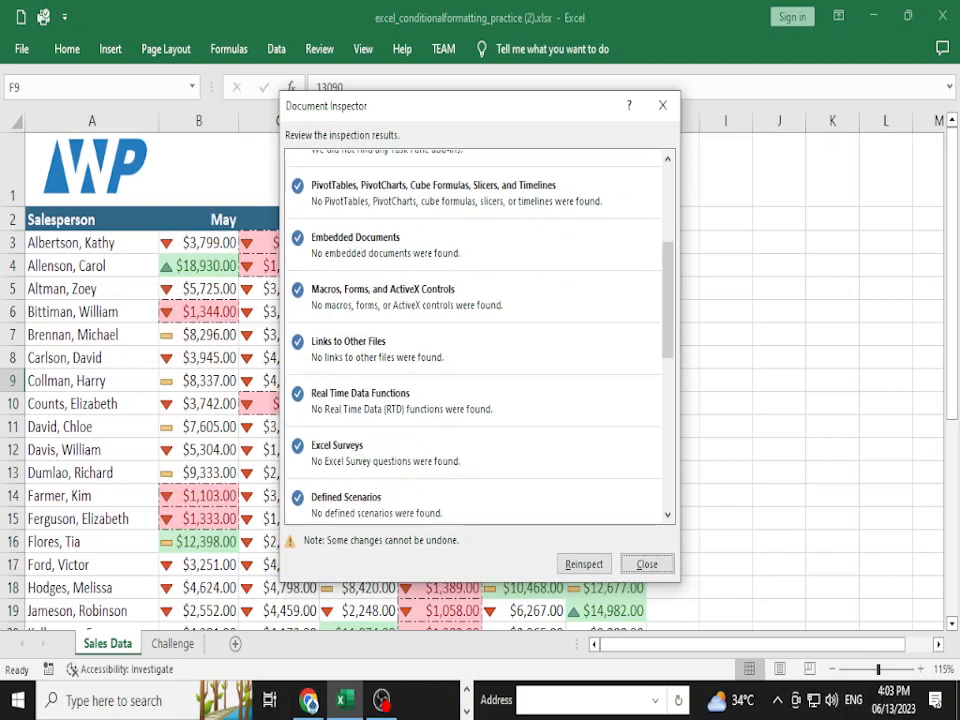
scroll(475, 335, down, 7)
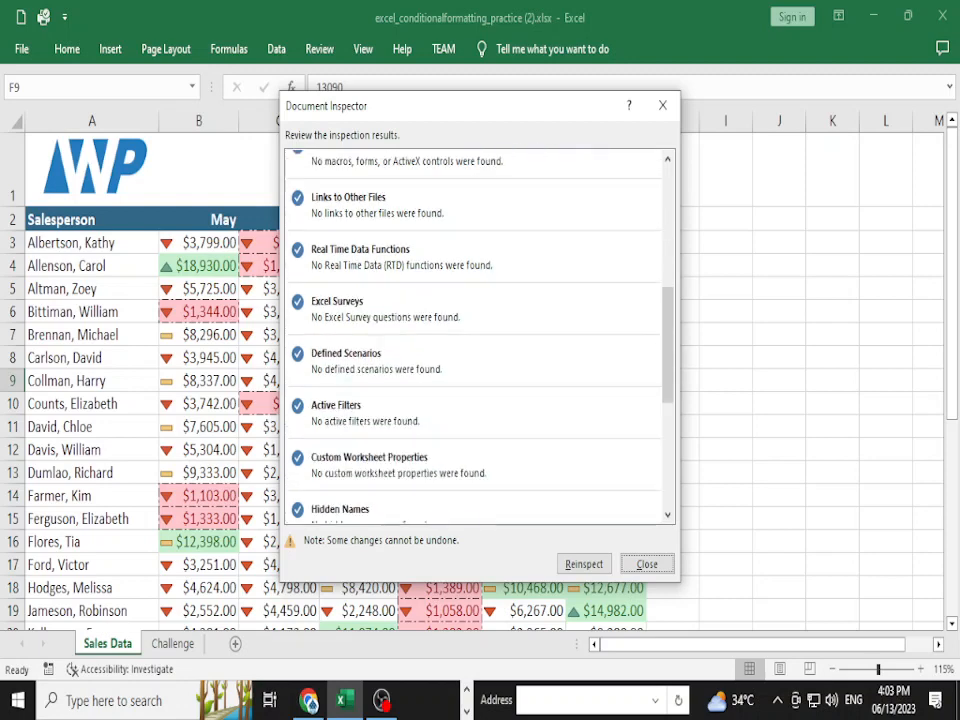
scroll(475, 335, up, 12)
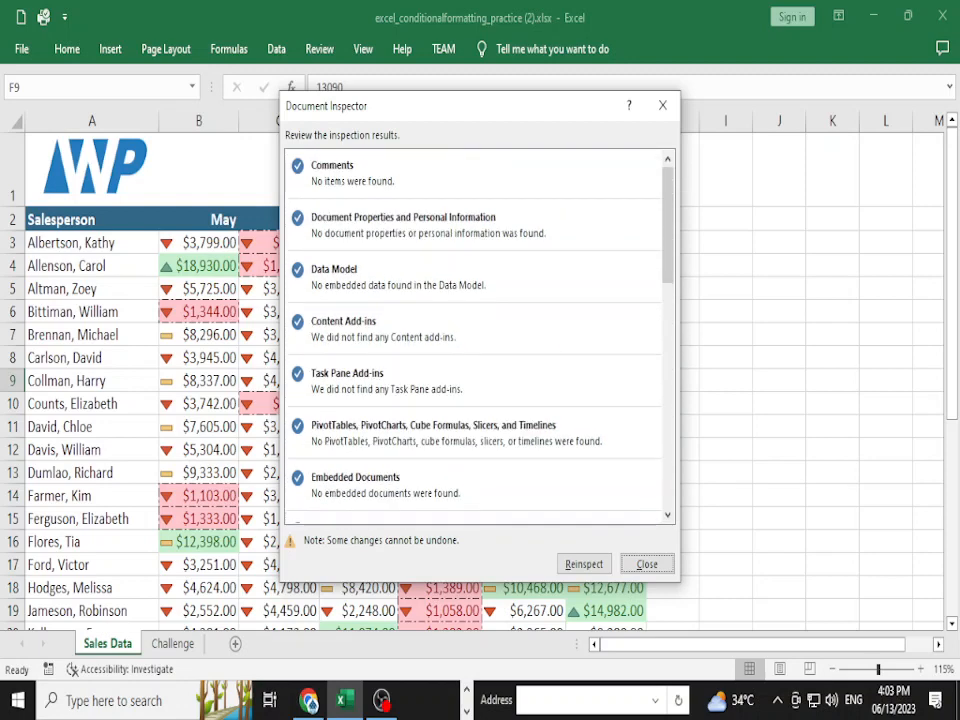
click(647, 564)
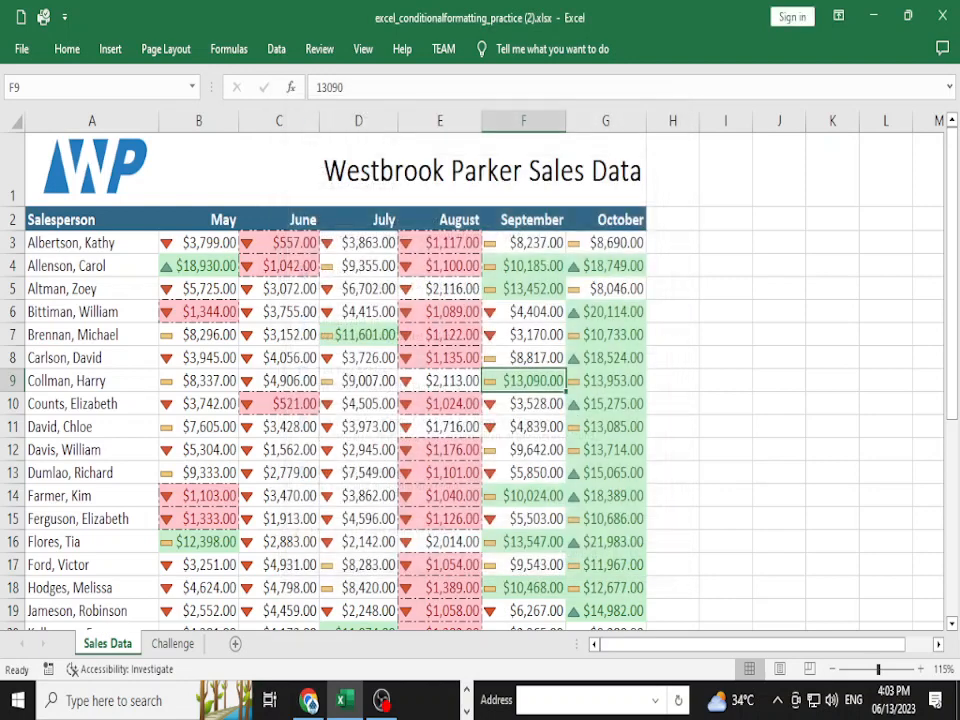
- Pin the full ribbon so the Review tab and formula bar stay visible
click(523, 312)
click(523, 289)
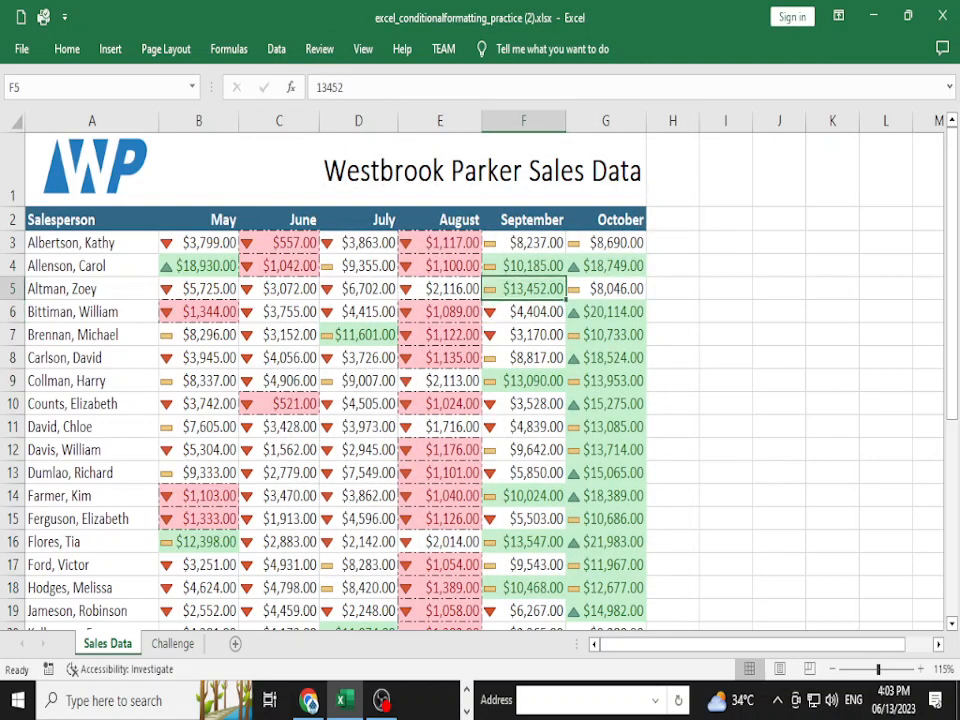
click(319, 48)
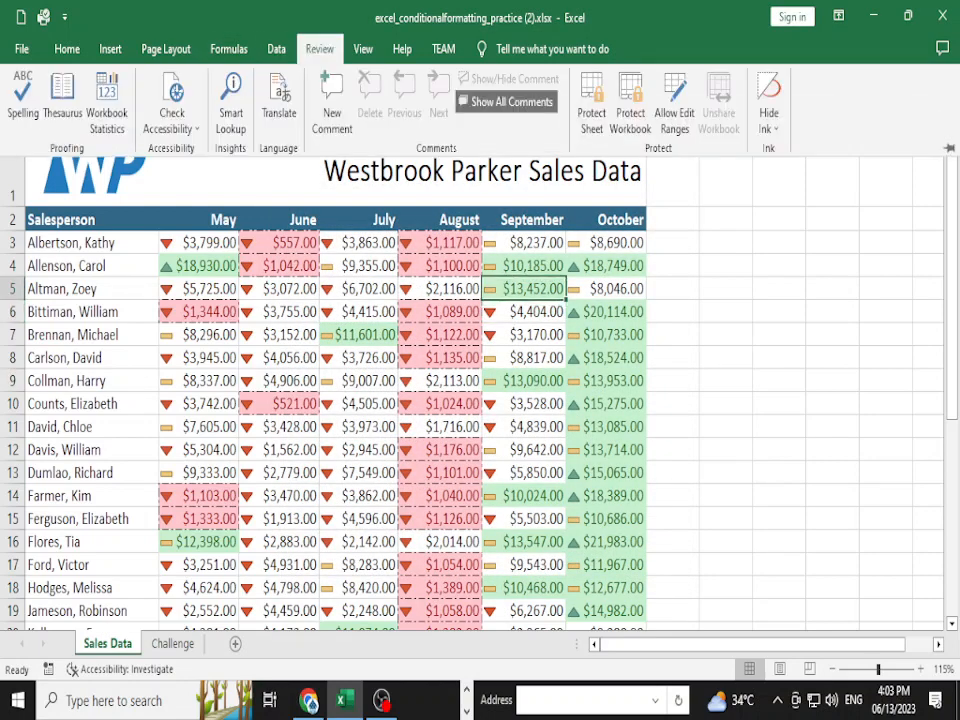
click(838, 16)
click(800, 120)
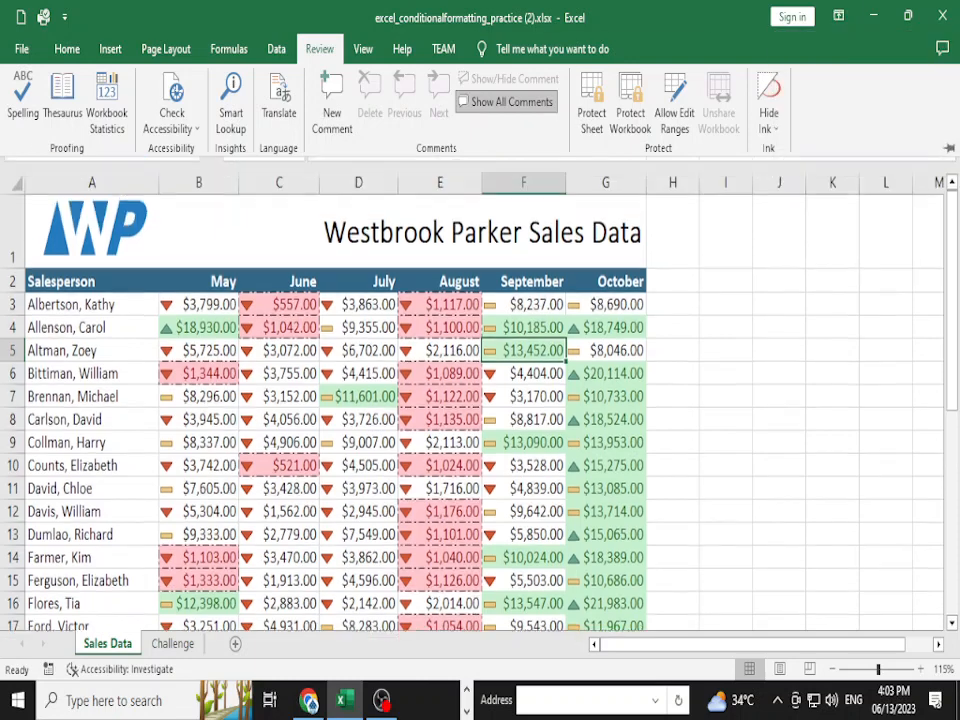
- Add comments 'asdf.gkhjasdlgj' to F4 and 'sdgfhndafbdfas' to F9, then hide all comments
click(524, 359)
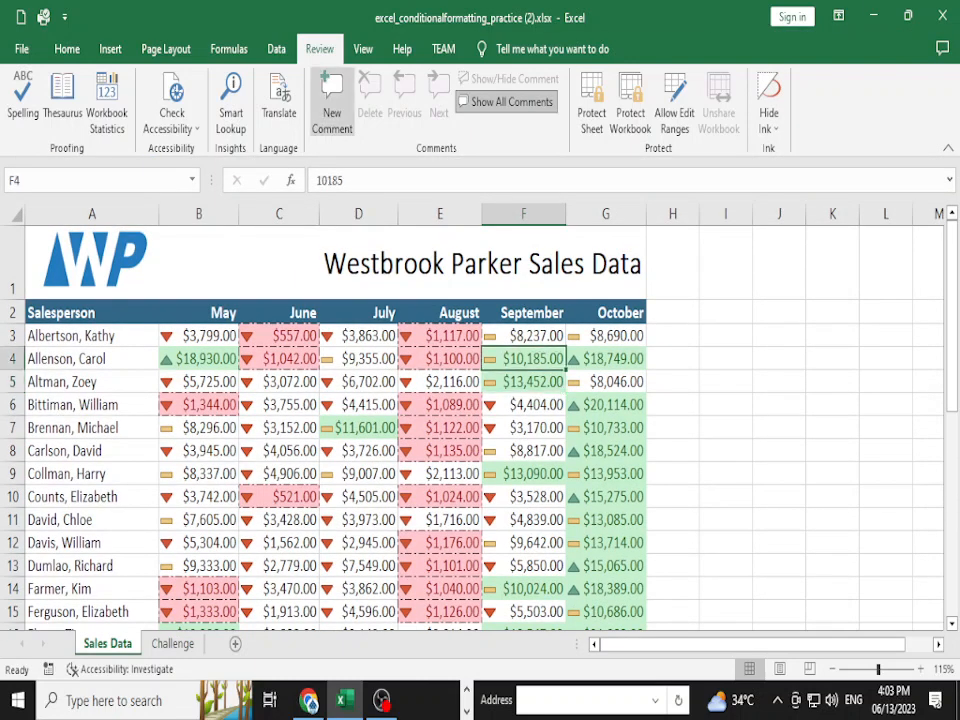
click(332, 100)
text(asdf.gkhjasdlgj)
key(Return)
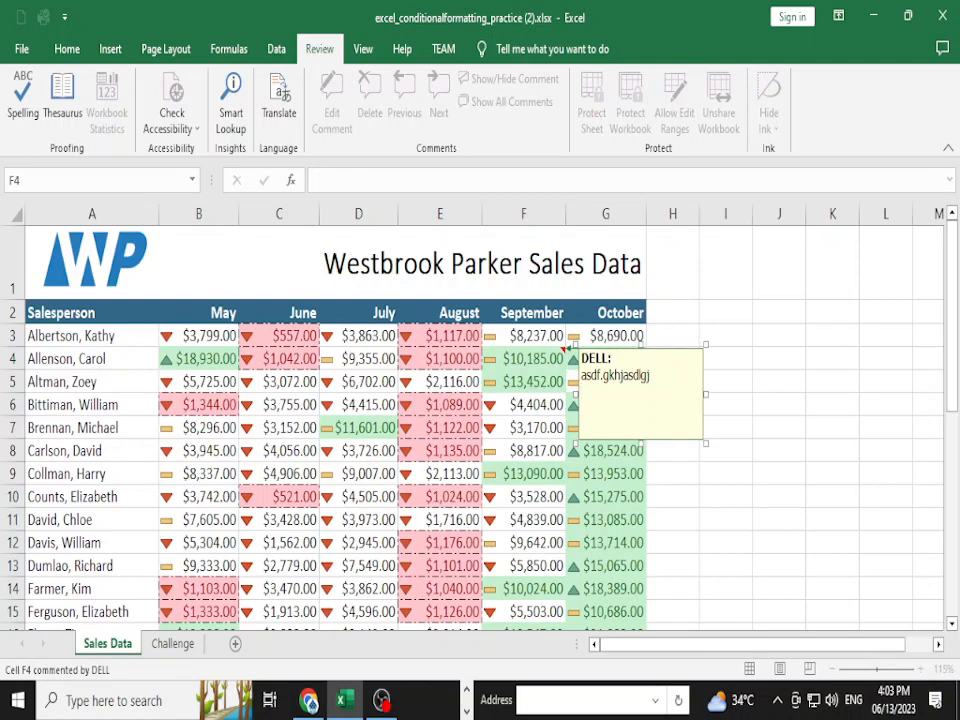
click(524, 474)
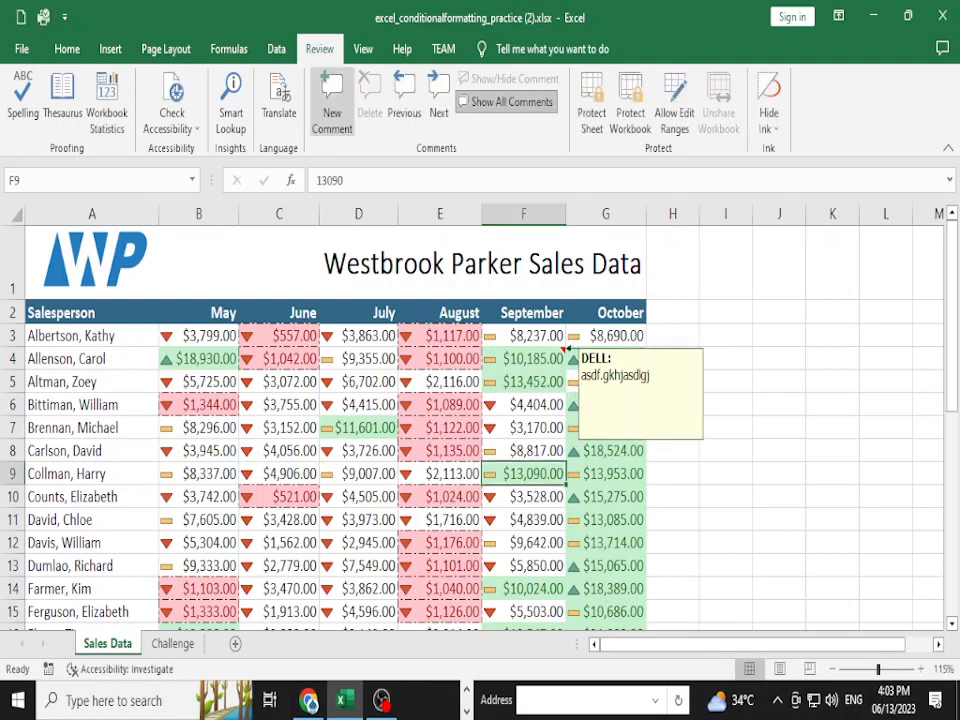
click(332, 100)
text(sdgfhndafbdfas)
click(524, 566)
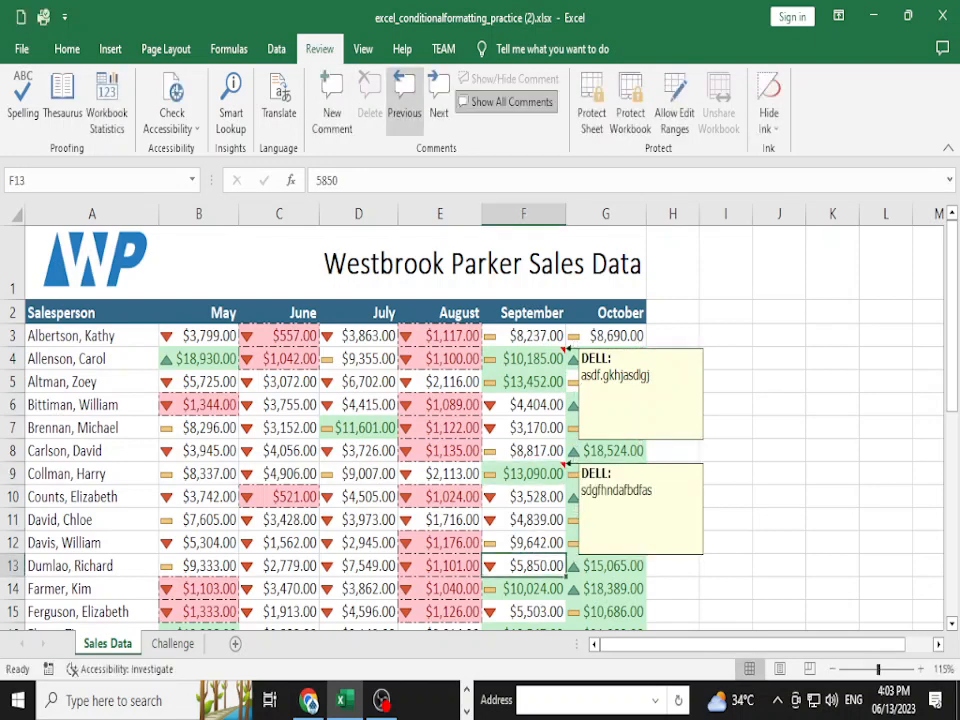
click(507, 101)
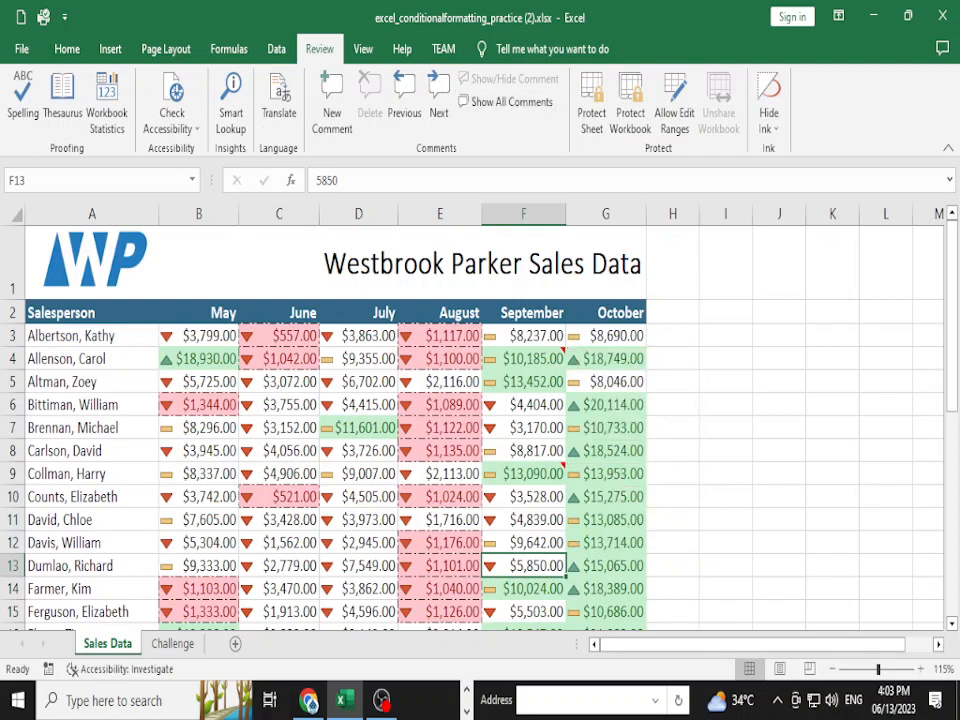
- Save, run Inspect Document, and use Remove All for Comments before closing the inspector
click(21, 48)
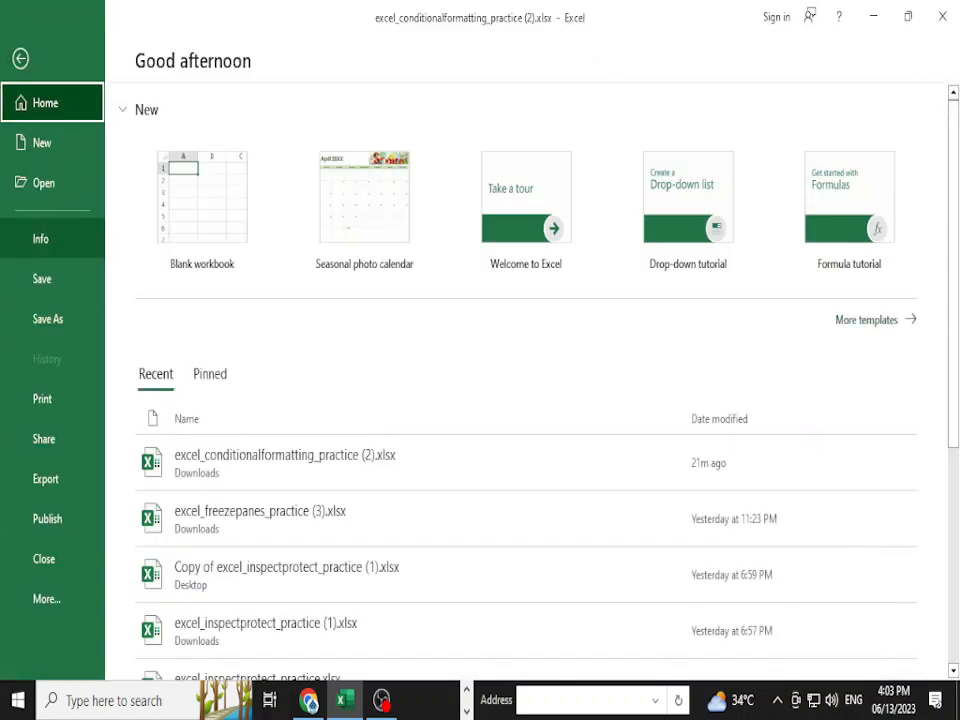
click(40, 239)
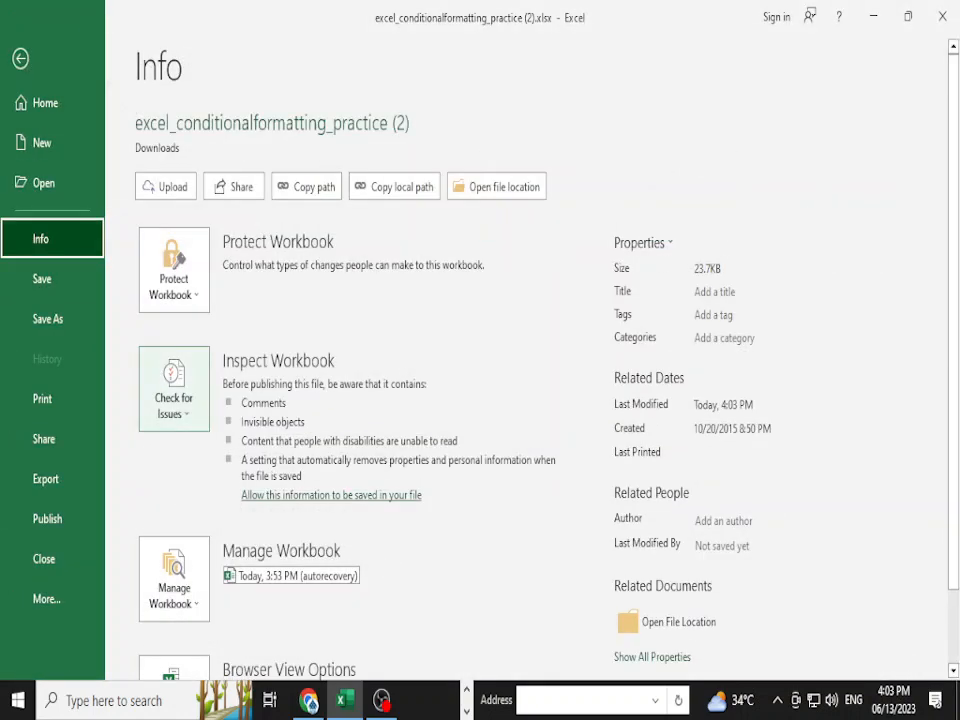
click(174, 388)
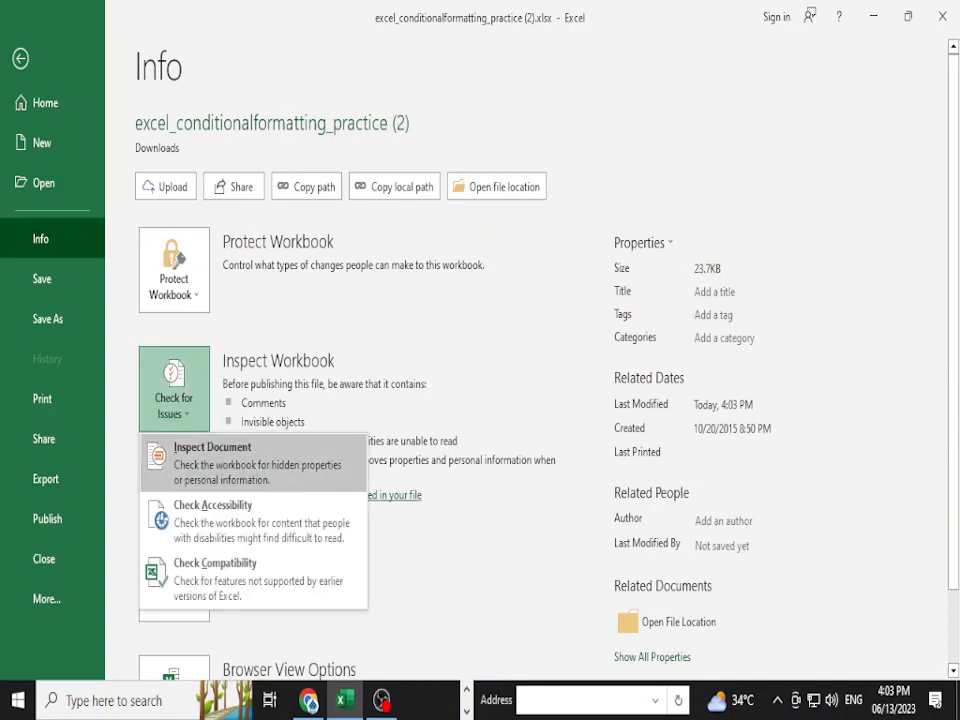
click(253, 463)
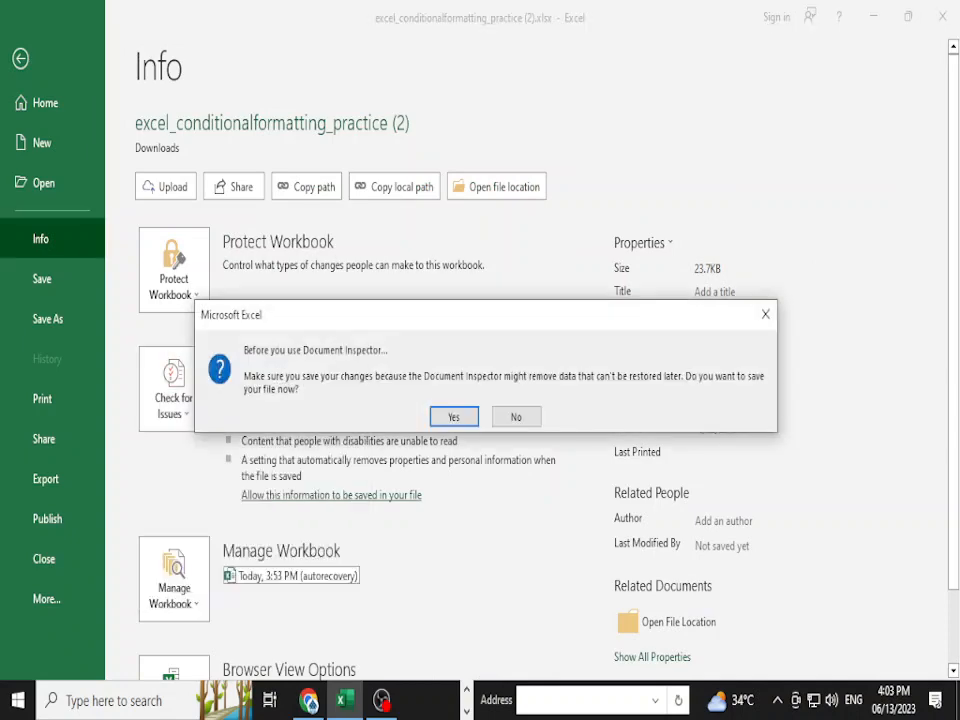
click(454, 416)
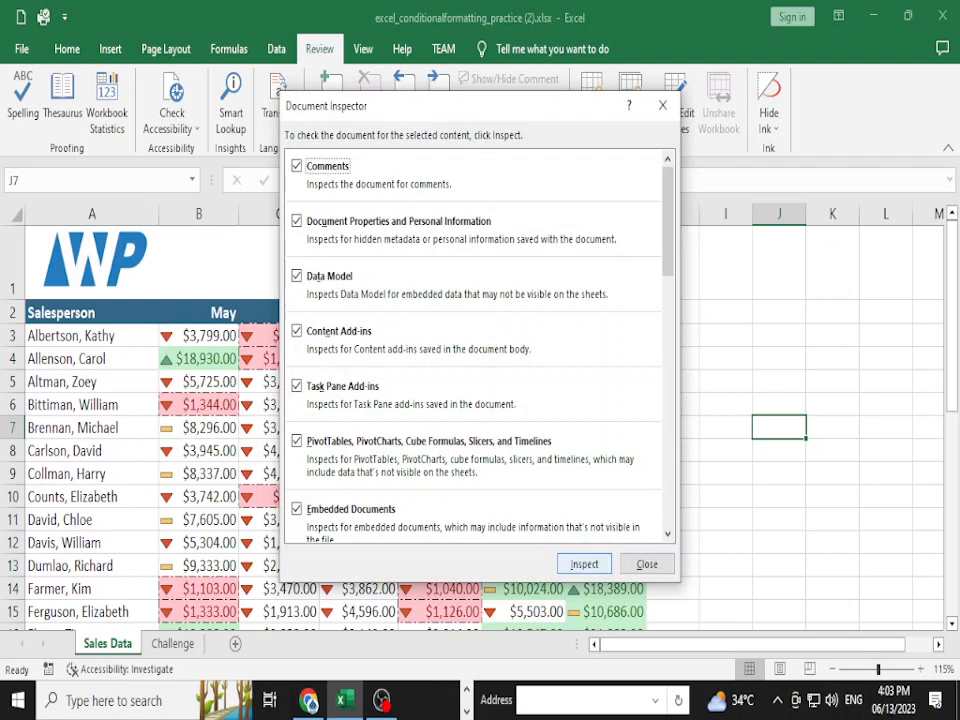
click(584, 564)
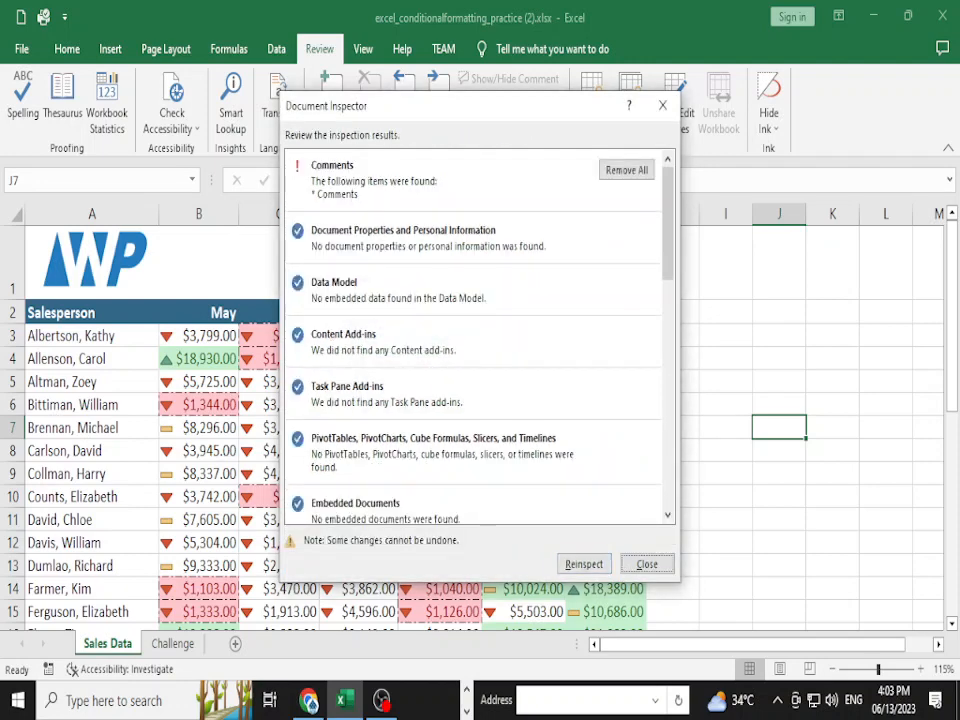
drag(480, 106, 295, 71)
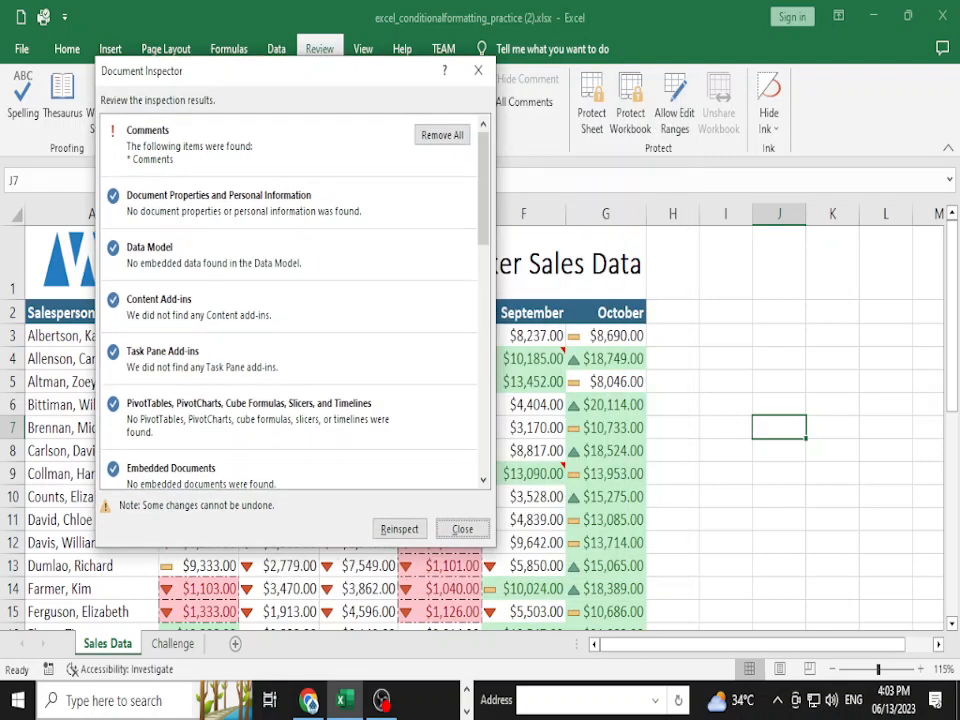
click(441, 135)
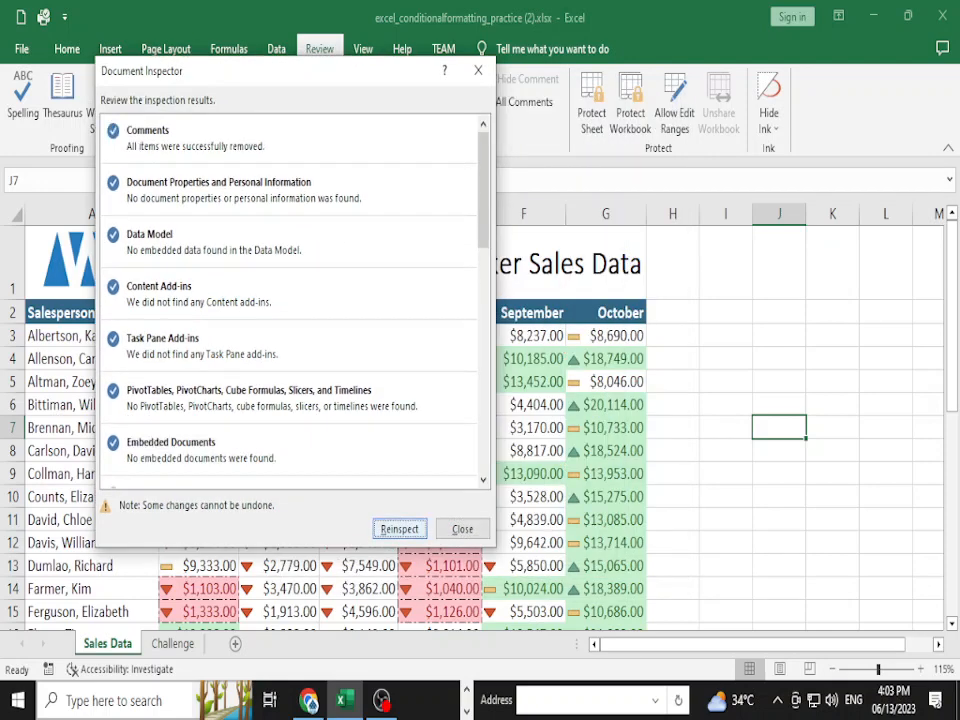
click(462, 529)
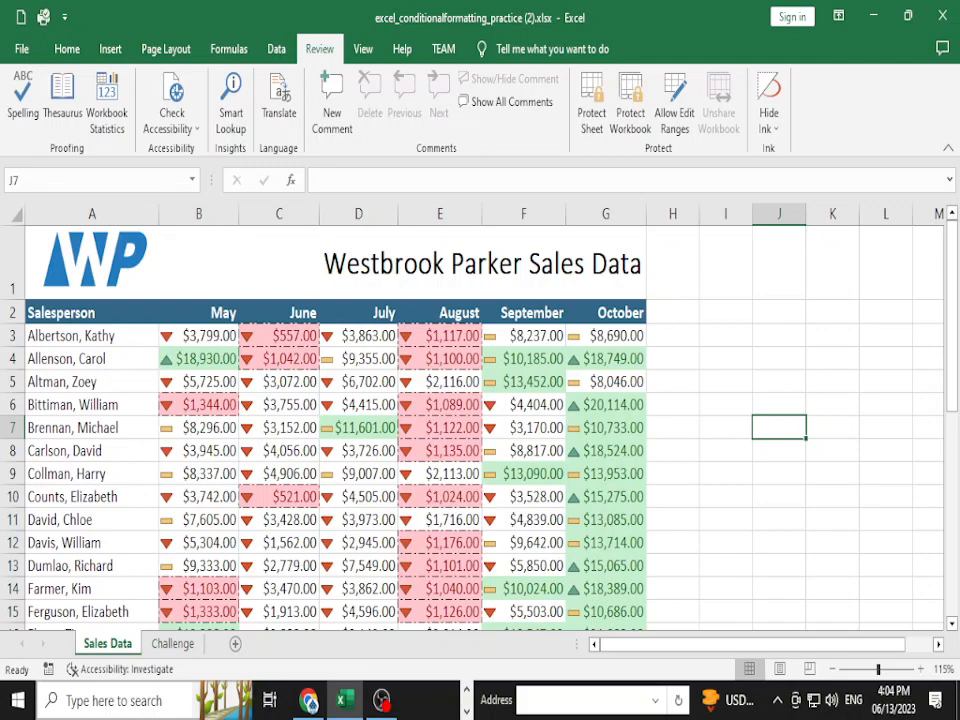
- Read further down the tutorial in the browser, then return to Excel
key(alt+Tab)
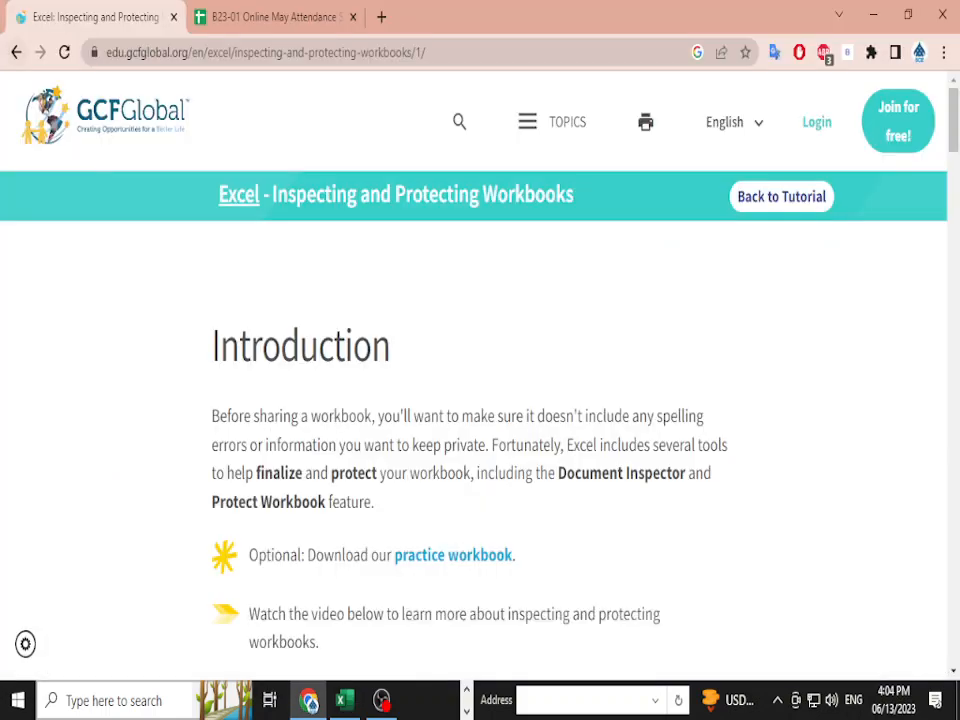
scroll(480, 400, down, 6)
scroll(480, 400, down, 12)
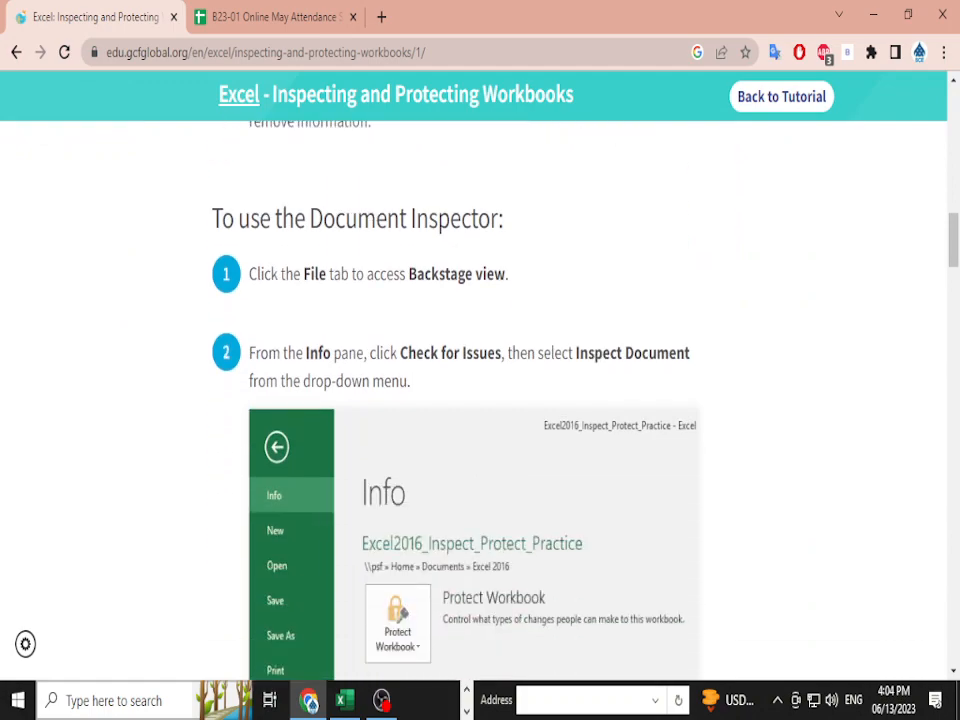
scroll(480, 400, down, 15)
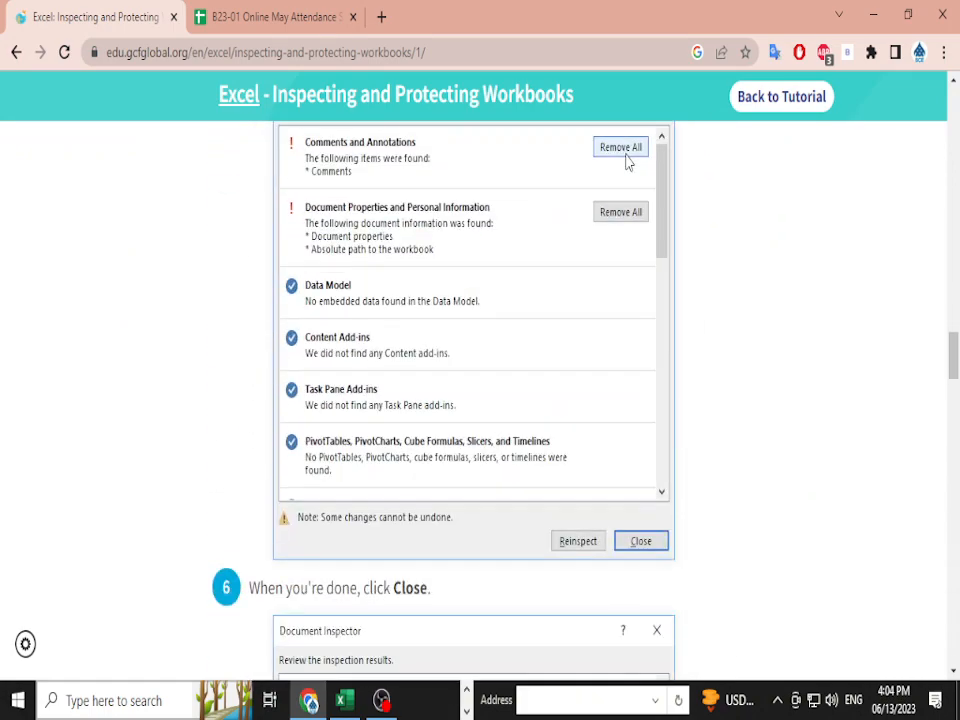
key(alt+Tab)
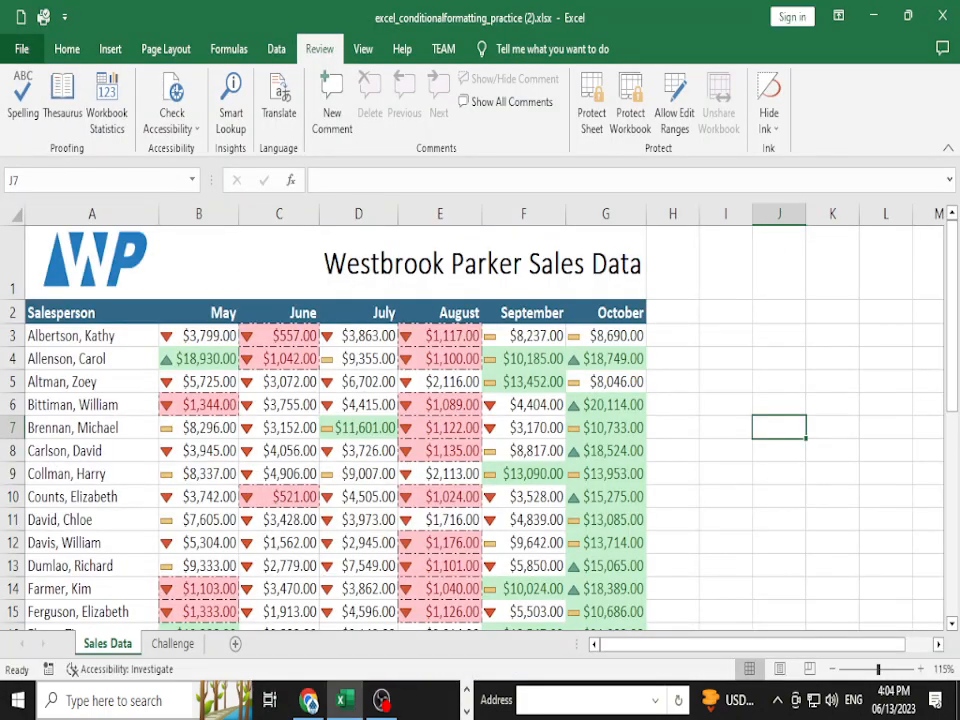
- Apply Protect Workbook > Mark as Final and confirm both OK prompts
click(22, 49)
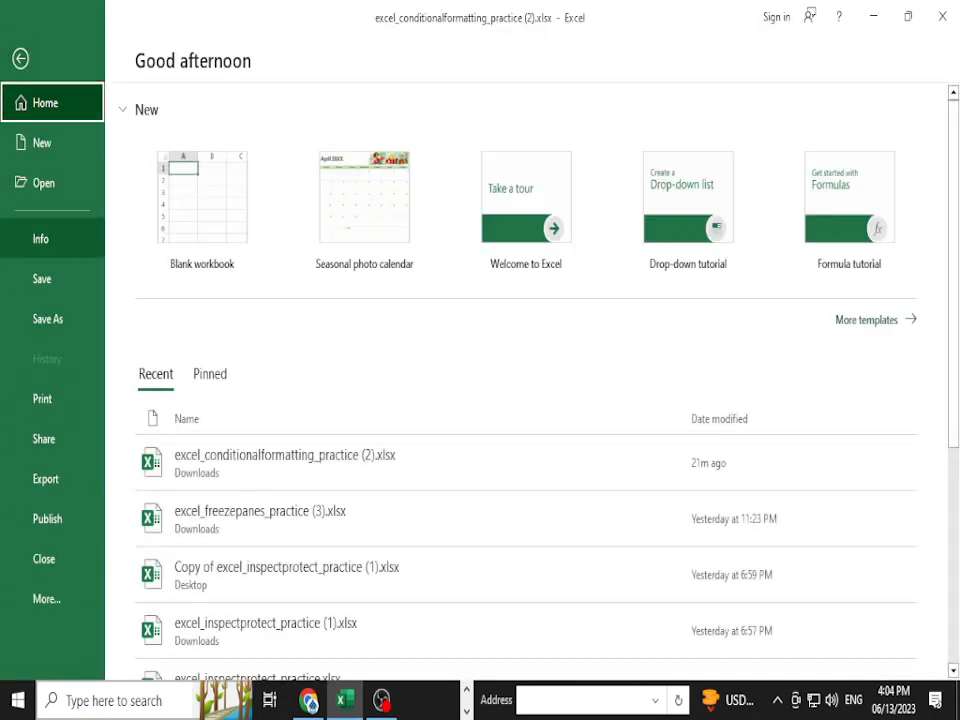
click(41, 239)
click(174, 270)
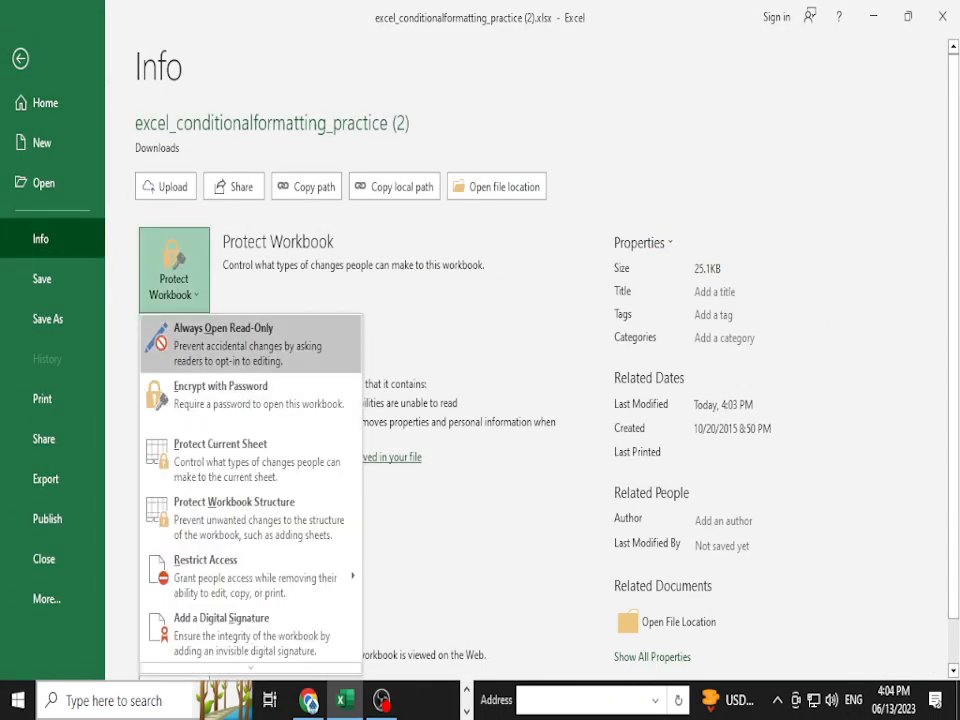
scroll(250, 510, down, 1)
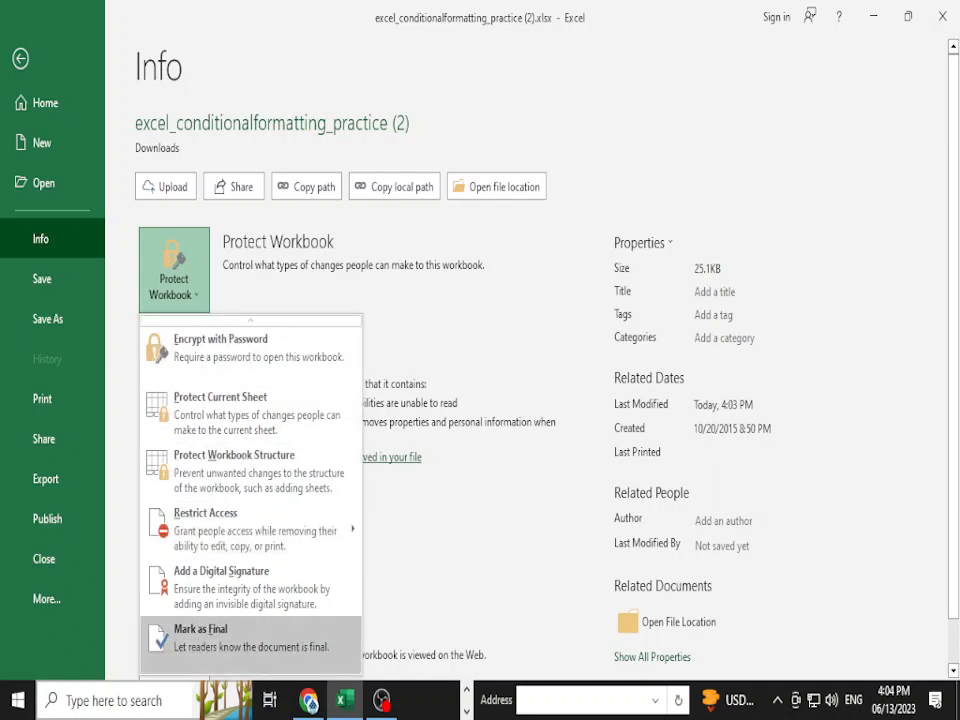
scroll(250, 630, up, 1)
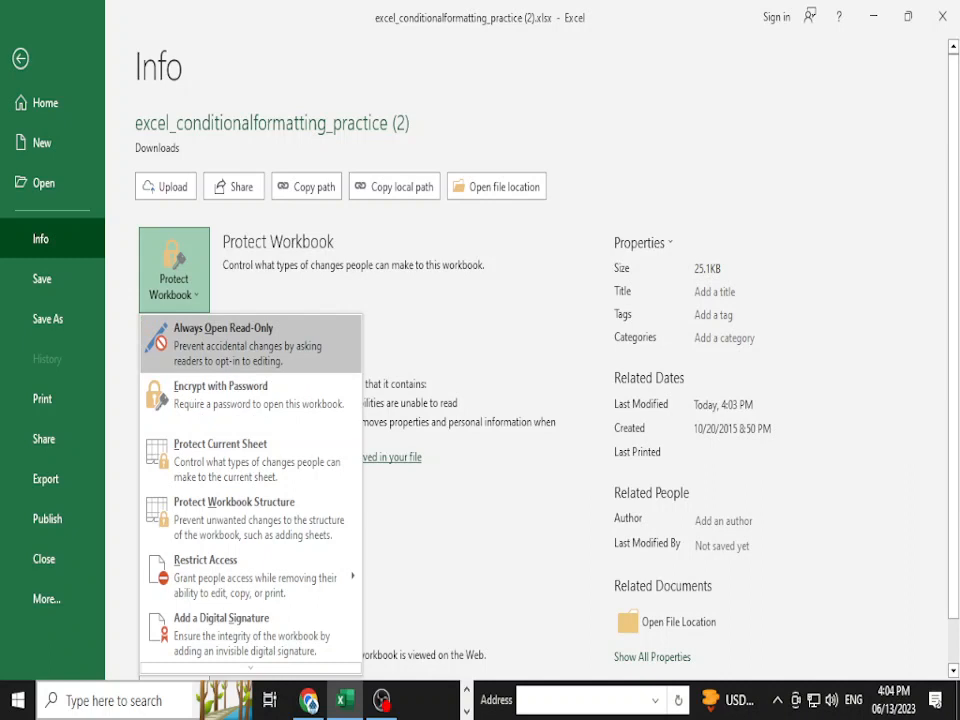
scroll(250, 580, down, 1)
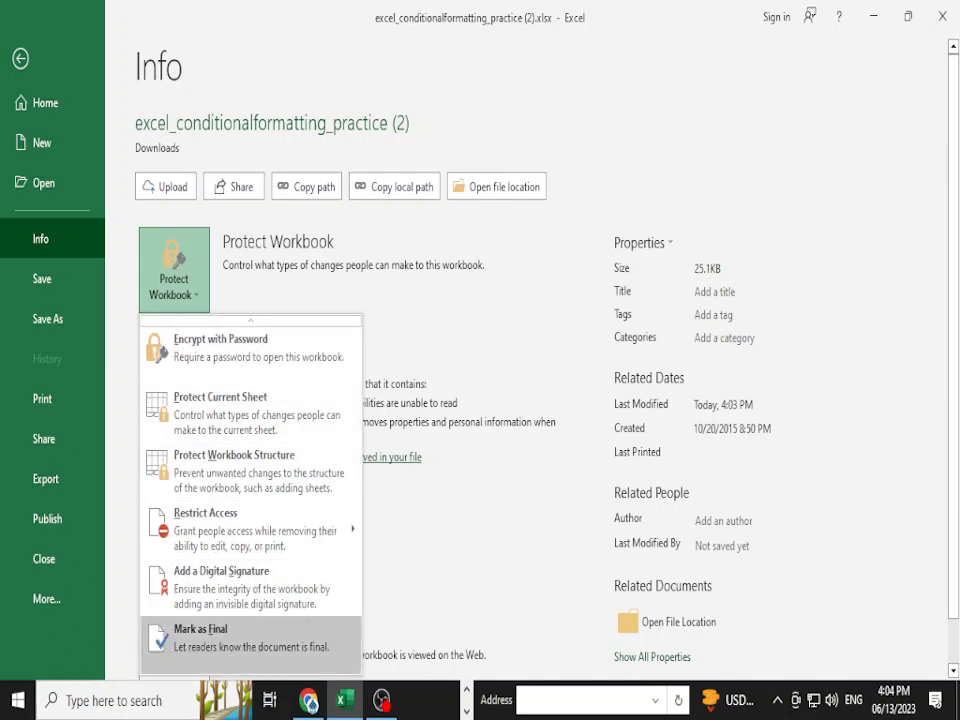
click(250, 638)
click(454, 403)
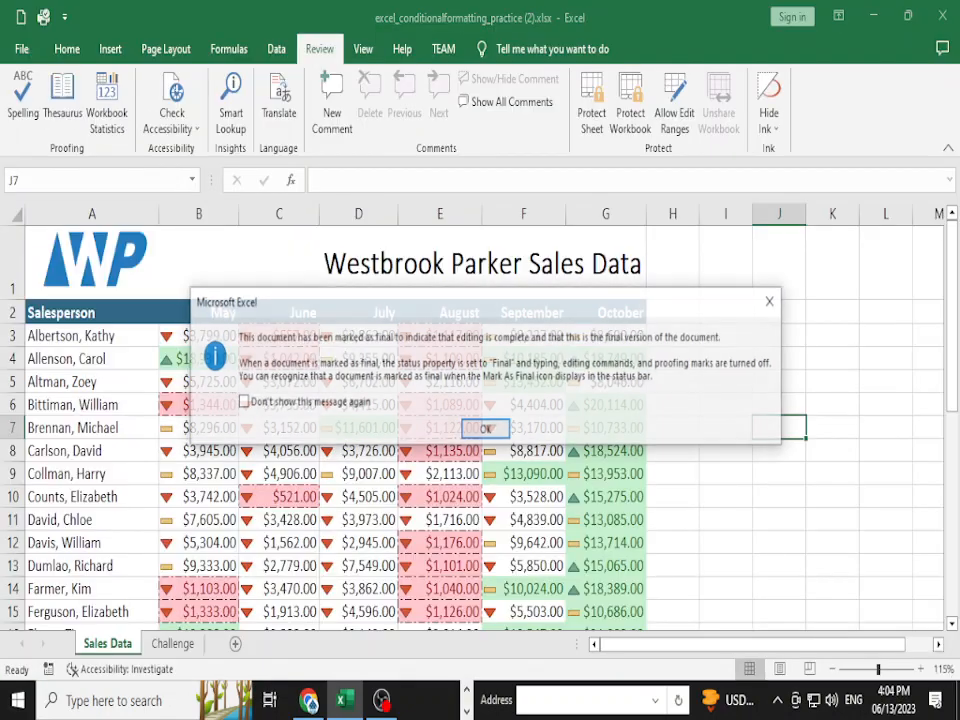
click(486, 429)
click(672, 478)
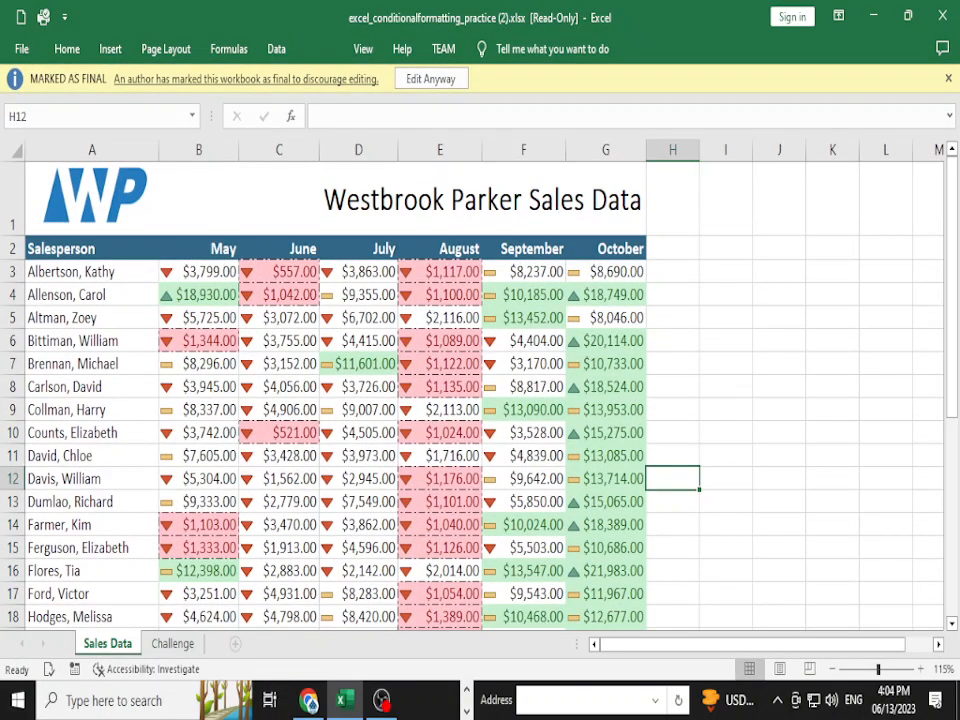
click(672, 501)
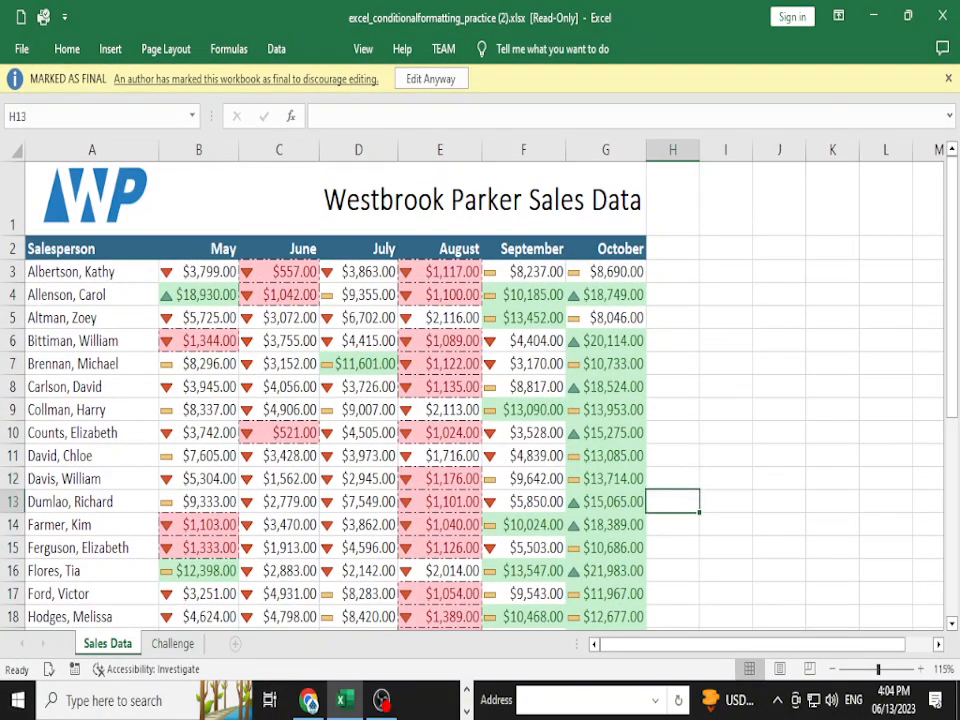
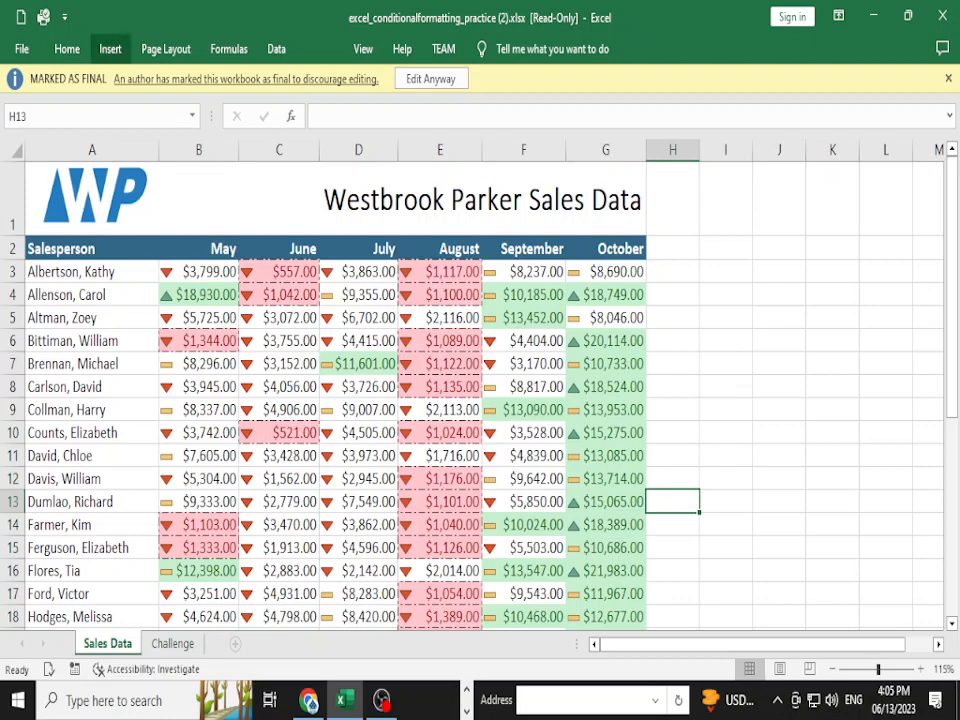
- Lift the Marked as Final status with Edit Anyway, then read further in the Chrome protection tutorial
click(431, 79)
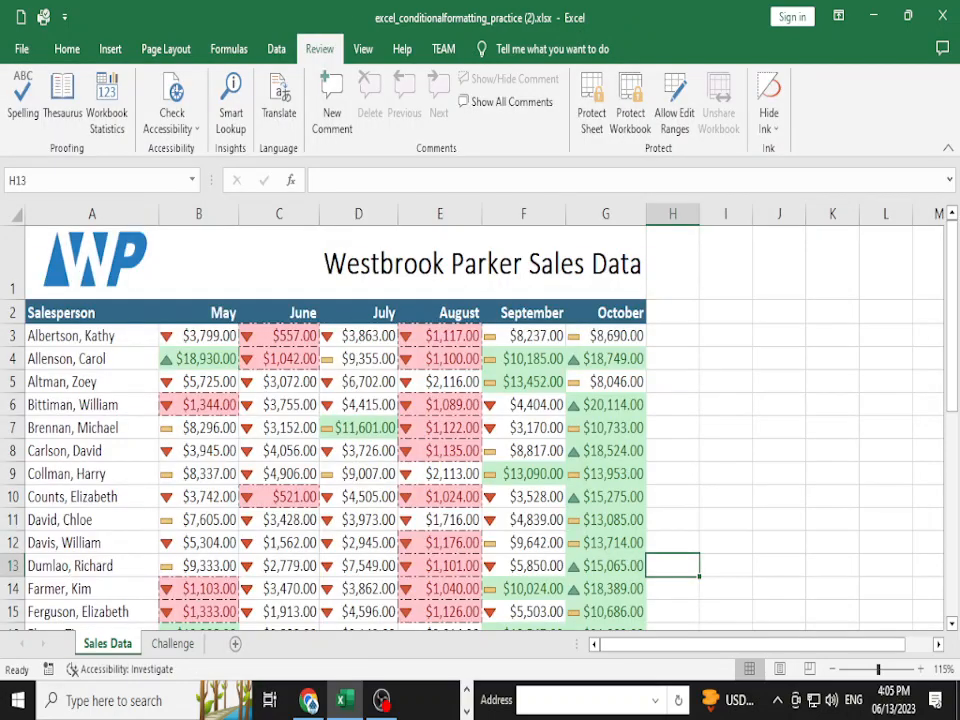
click(942, 16)
scroll(656, 509, down, 2)
scroll(656, 512, down, 4)
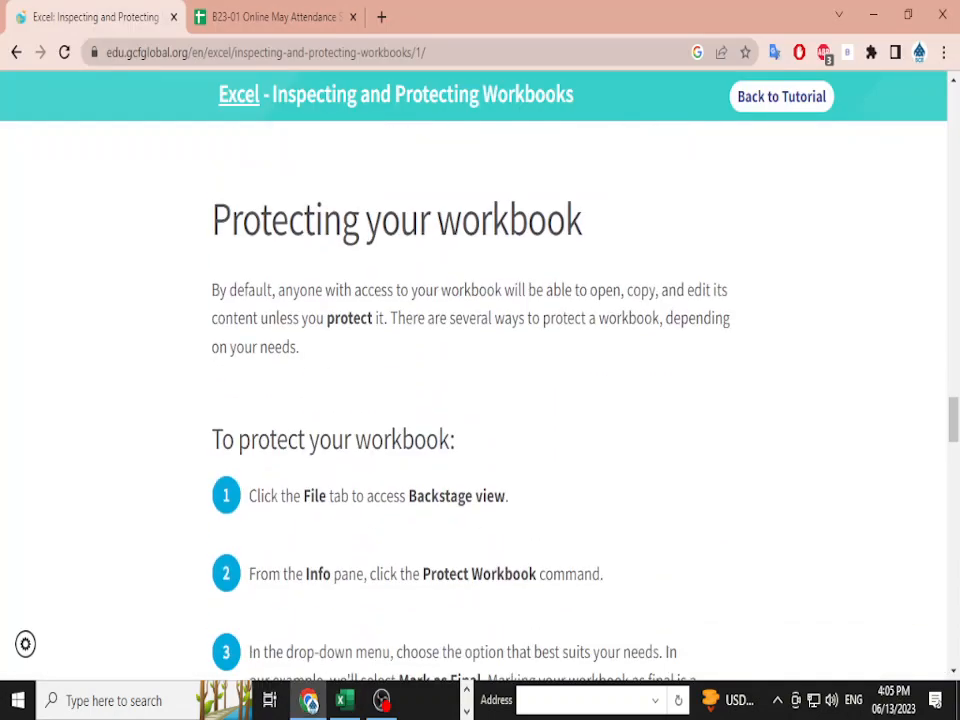
scroll(480, 400, down, 2)
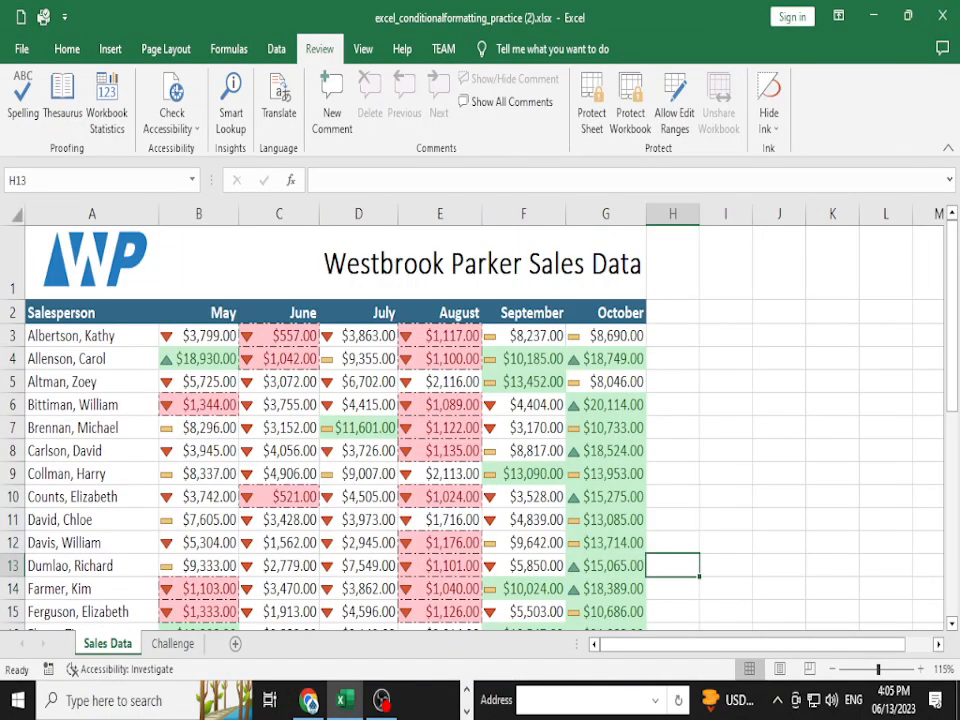
click(22, 49)
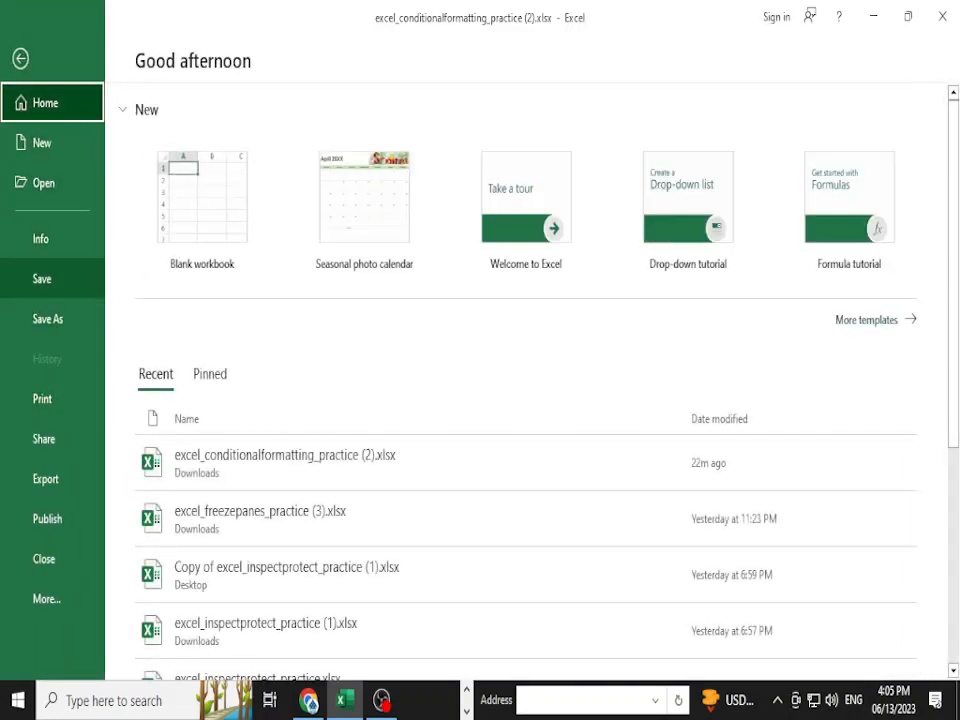
click(40, 238)
click(174, 268)
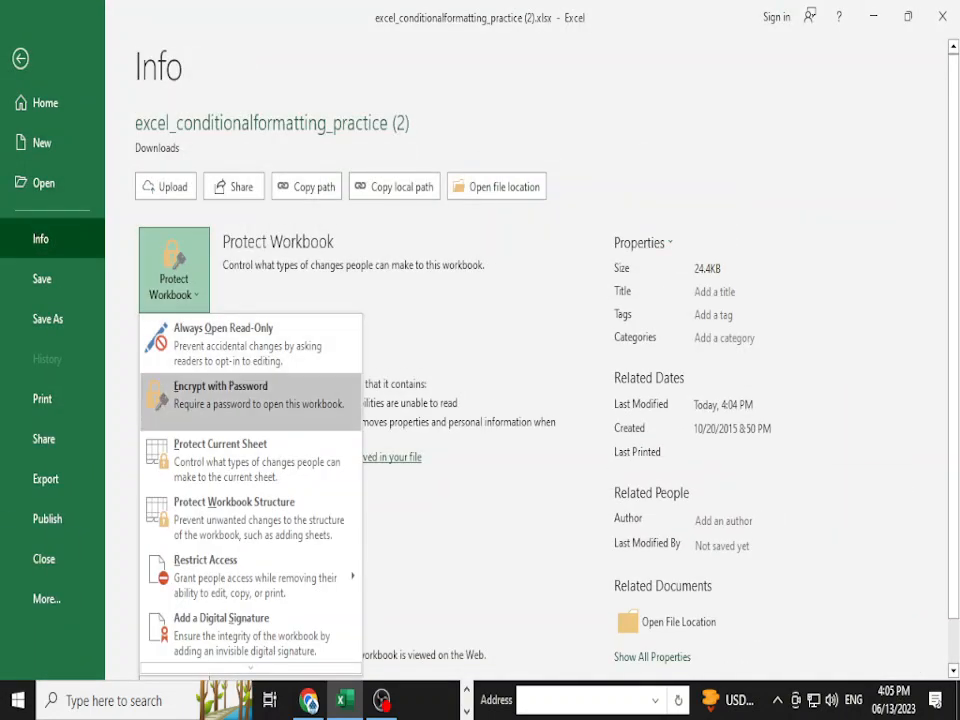
scroll(250, 380, down, 1)
click(220, 415)
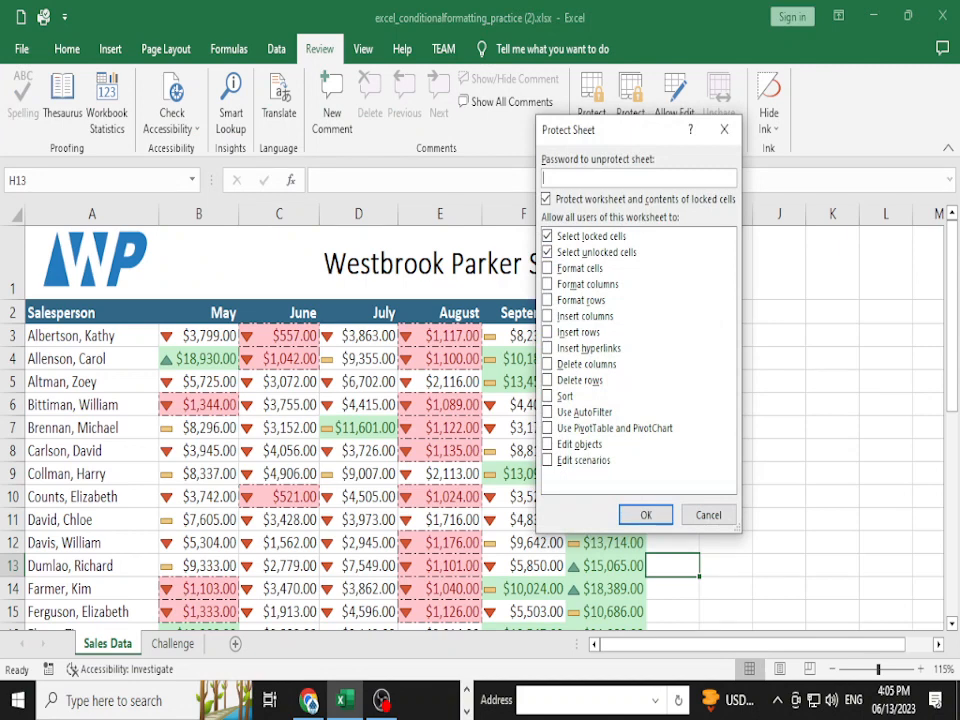
text(123456)
key(Return)
text(1234)
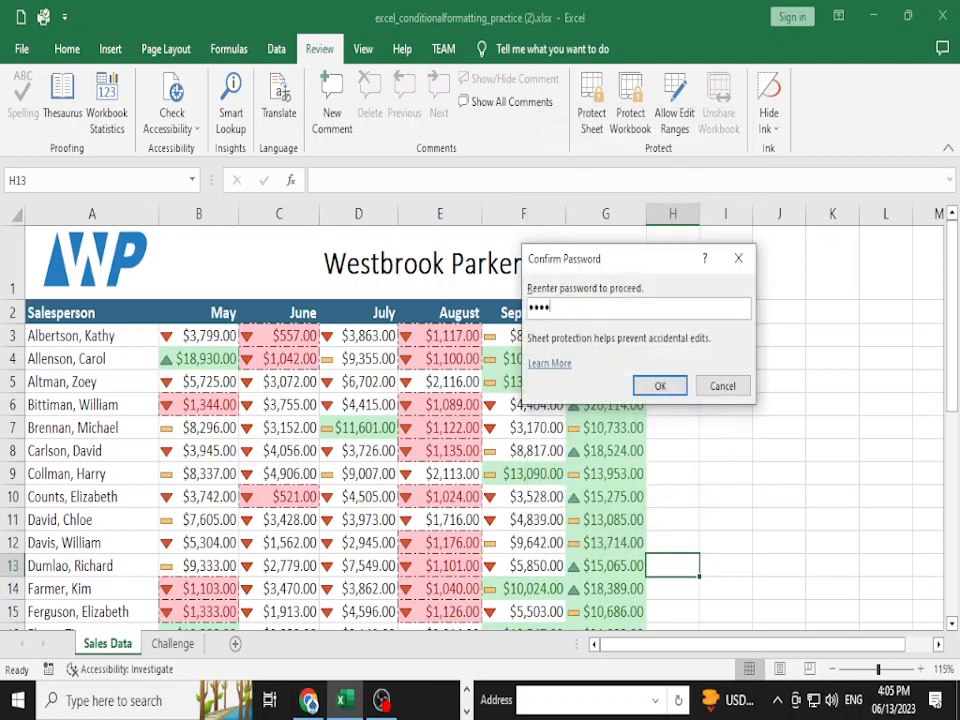
text(56)
key(Return)
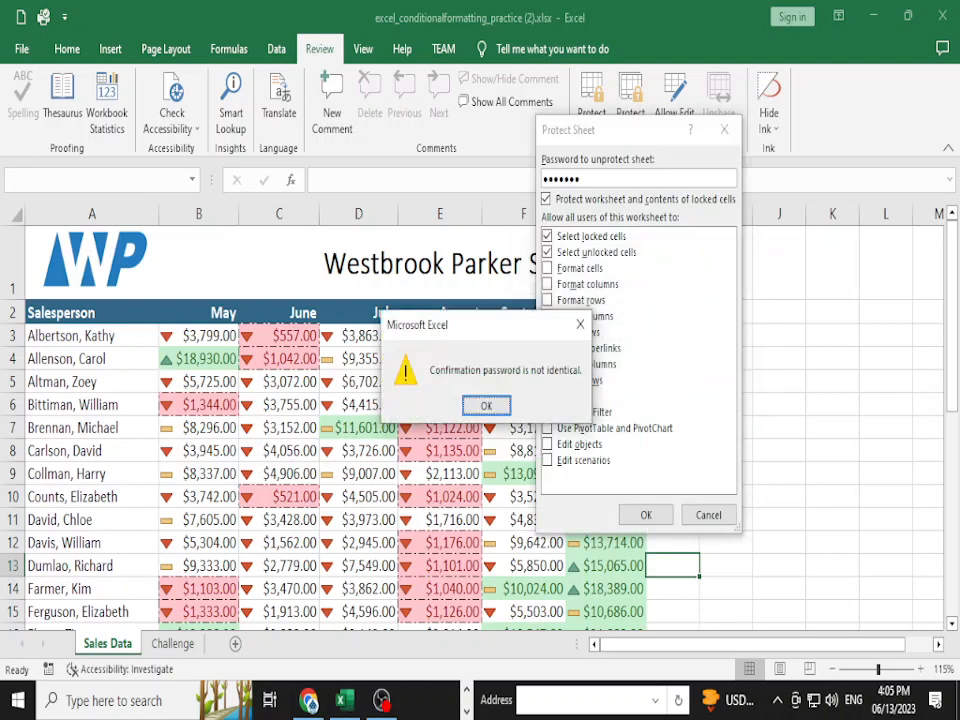
key(Return)
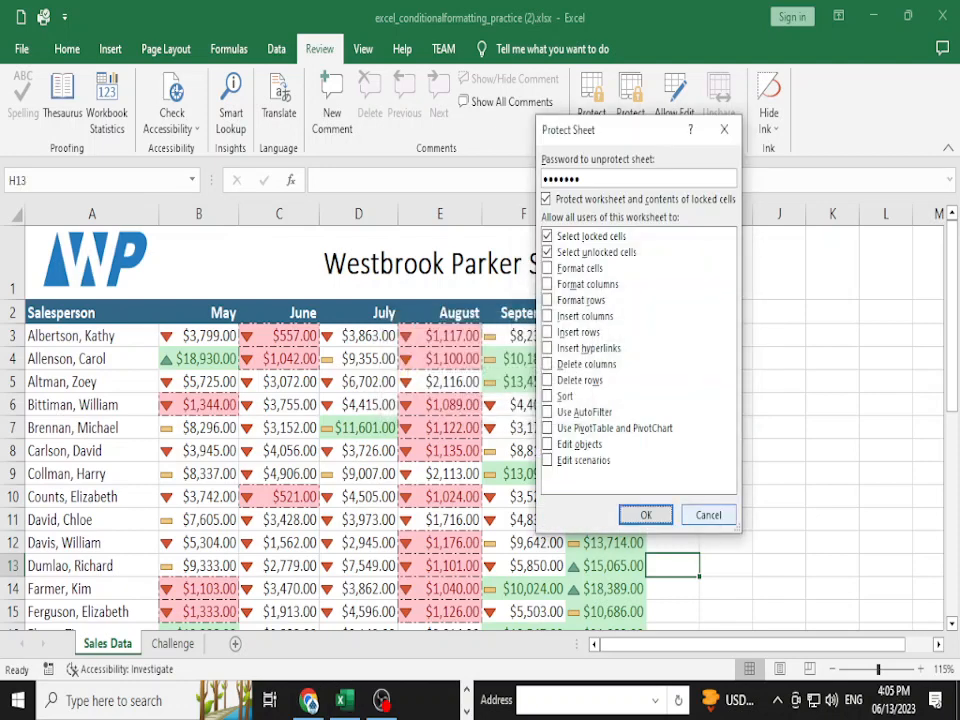
click(708, 515)
click(725, 405)
text(dfgh)
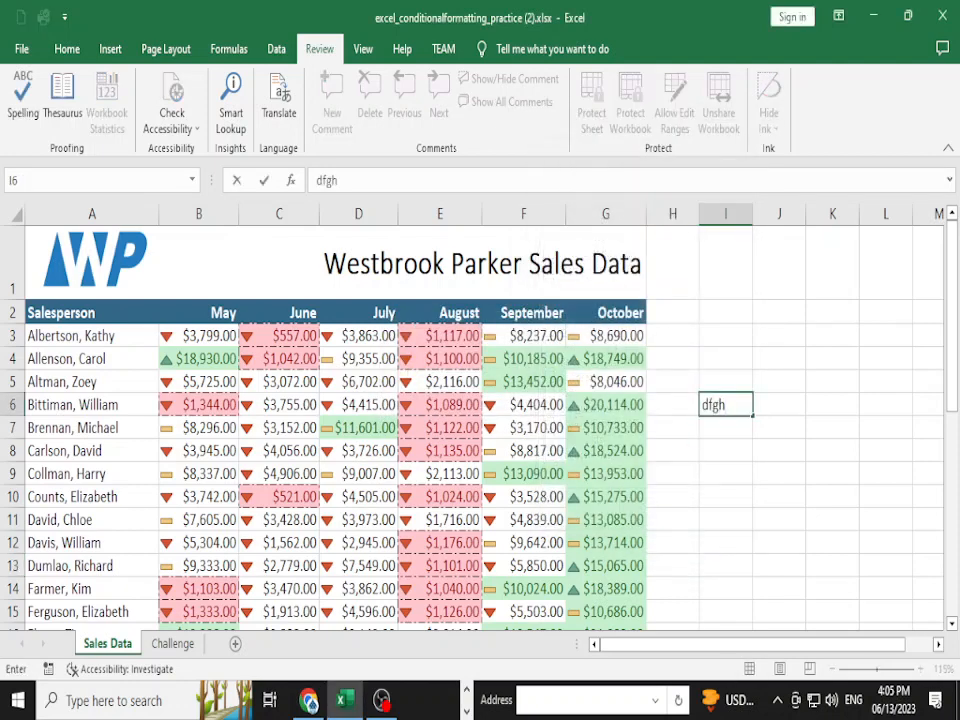
key(BackSpace)
key(BackSpace)
key(BackSpace)
key(BackSpace)
click(672, 474)
click(523, 451)
text(g)
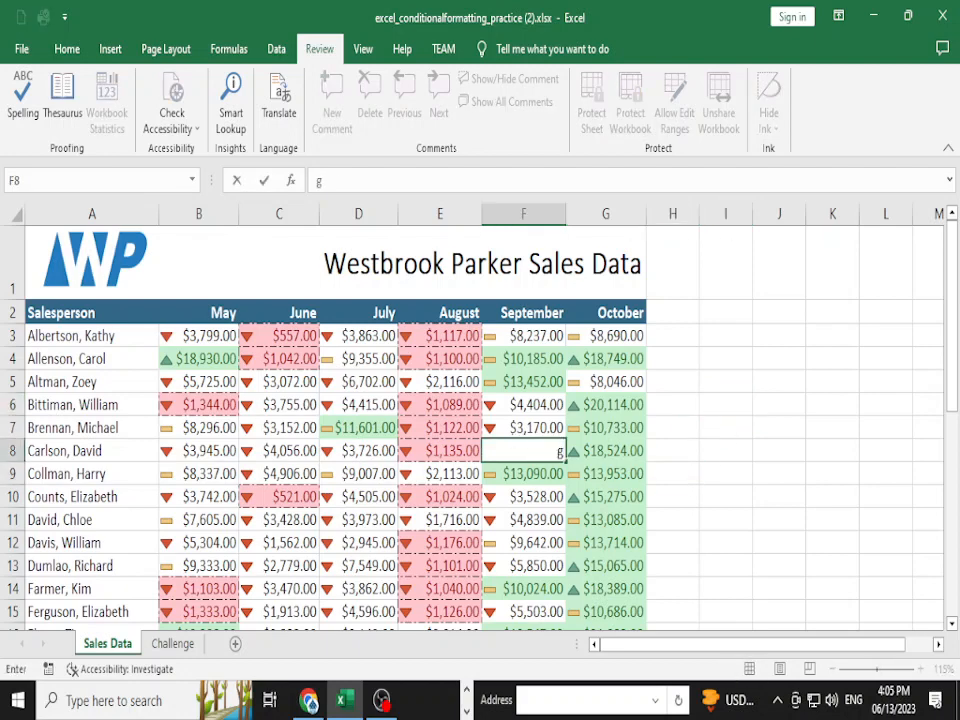
key(Escape)
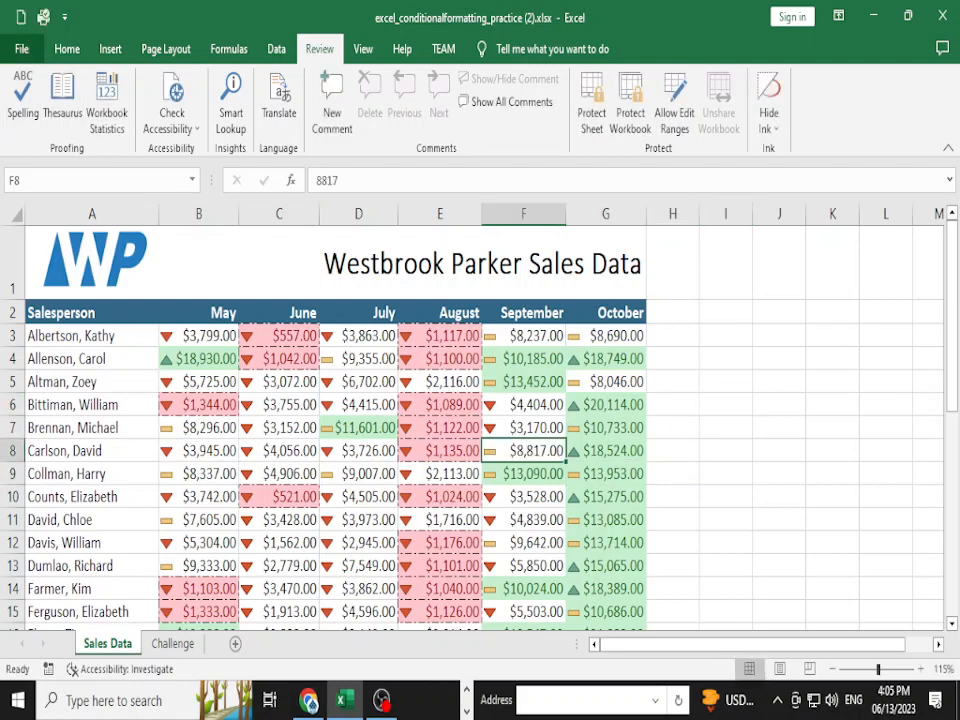
click(21, 48)
- Protect the Sales Data sheet, allowing formatting, inserting, deleting, sorting, AutoFilter, PivotTables, objects and scenarios
click(40, 238)
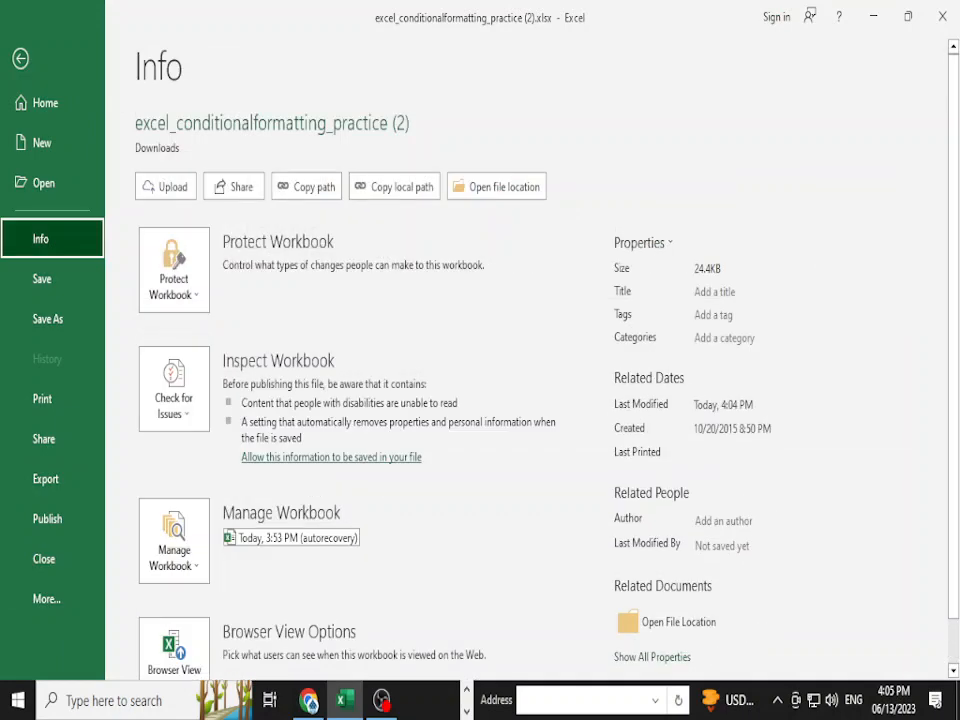
click(174, 270)
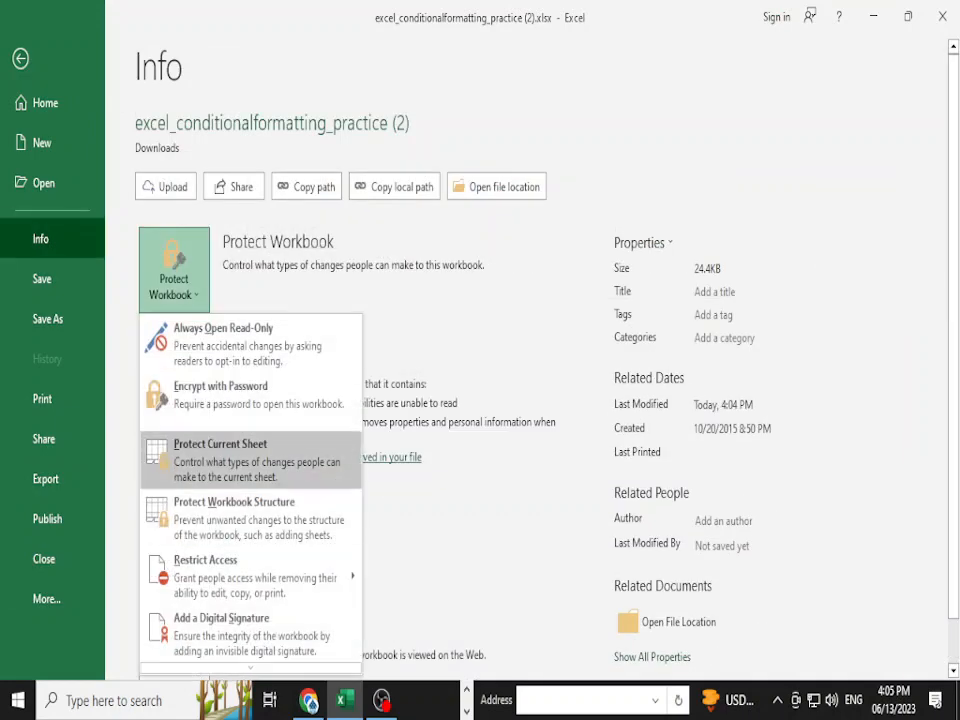
click(220, 452)
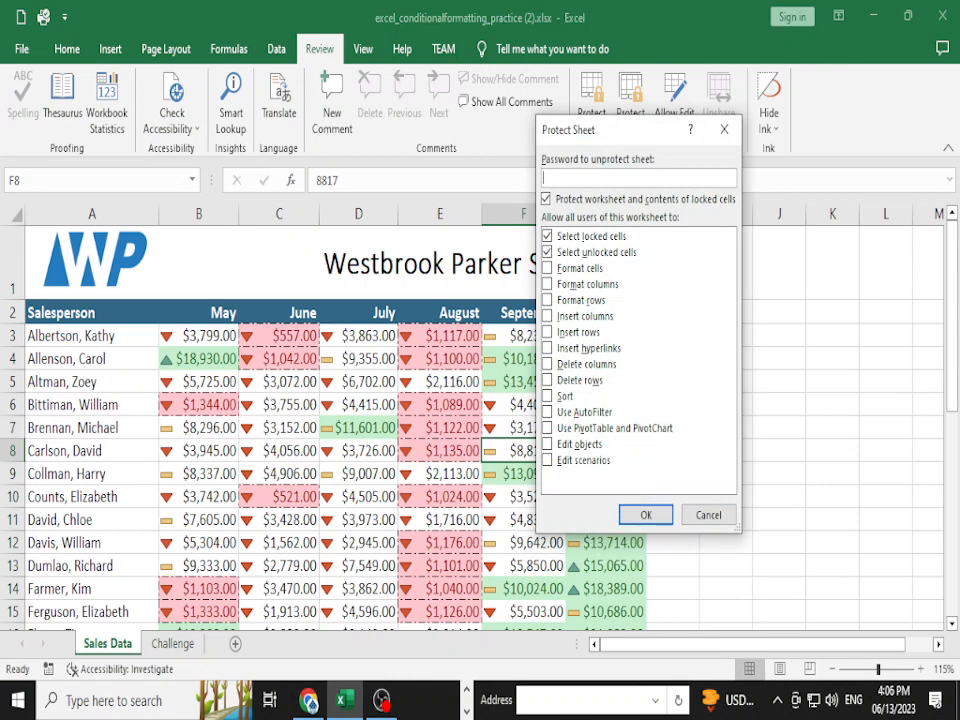
click(547, 268)
click(547, 284)
click(547, 300)
click(547, 316)
click(547, 332)
click(547, 348)
click(547, 364)
click(547, 380)
click(547, 396)
click(547, 412)
click(547, 428)
click(547, 444)
click(547, 460)
click(646, 515)
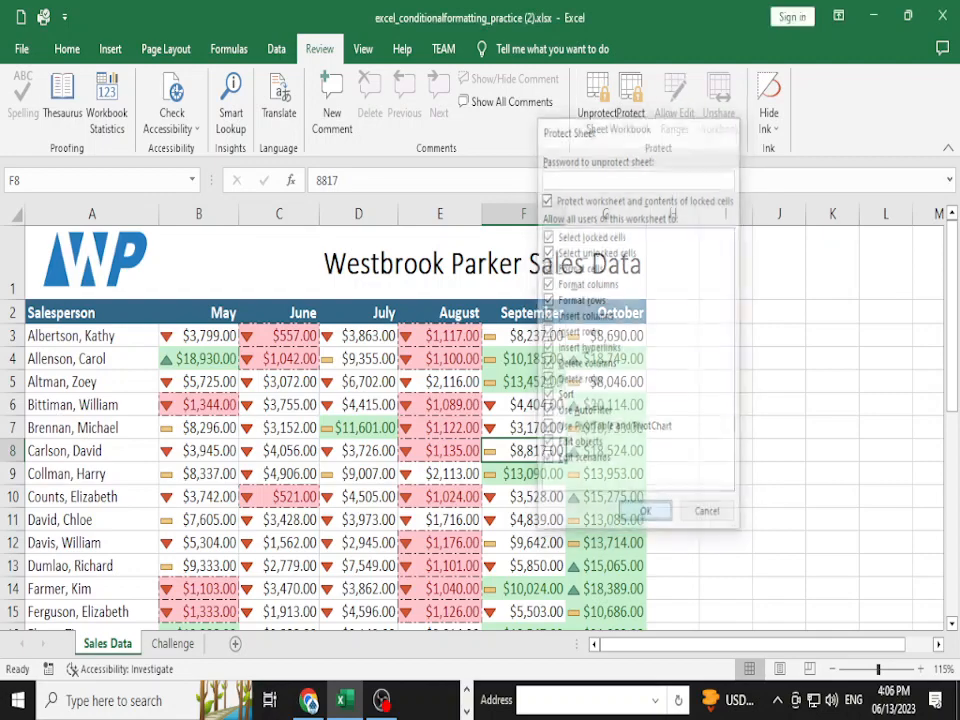
- Confirm cells I4, I7, F9, D7 and J3 reject edits, then select G5 on Challenge
double_click(726, 359)
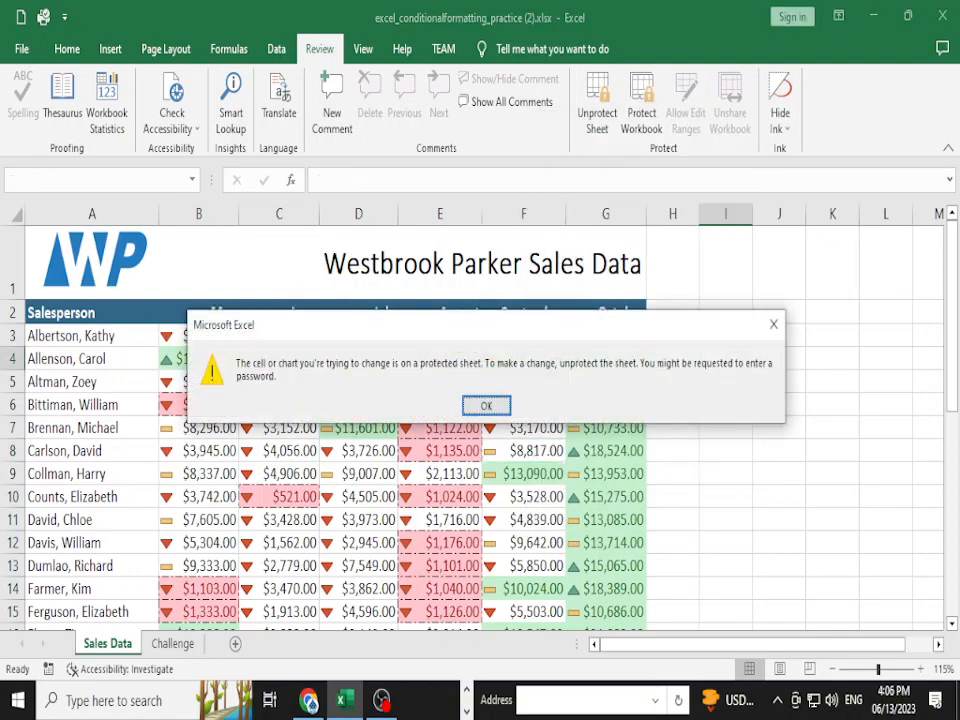
click(486, 405)
double_click(726, 428)
click(486, 405)
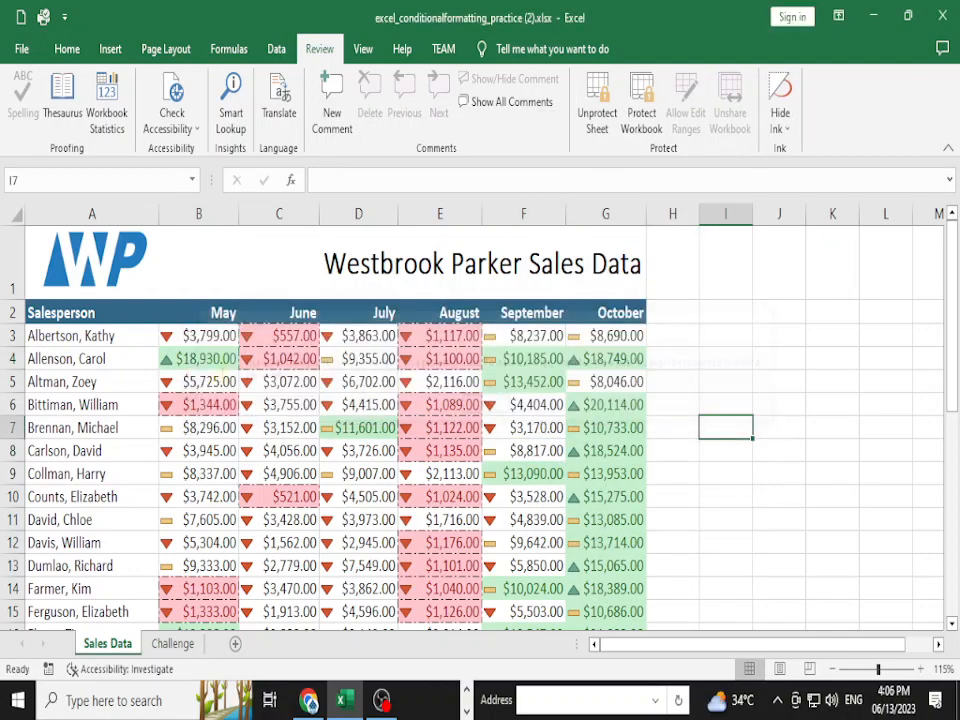
double_click(524, 474)
click(486, 405)
double_click(359, 428)
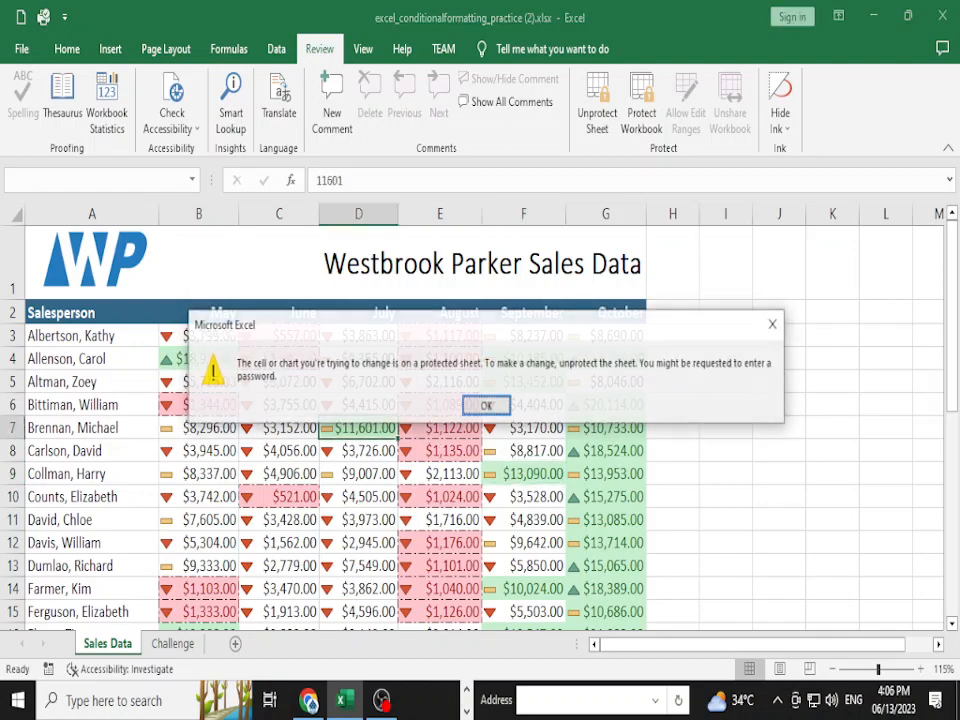
click(486, 405)
double_click(779, 335)
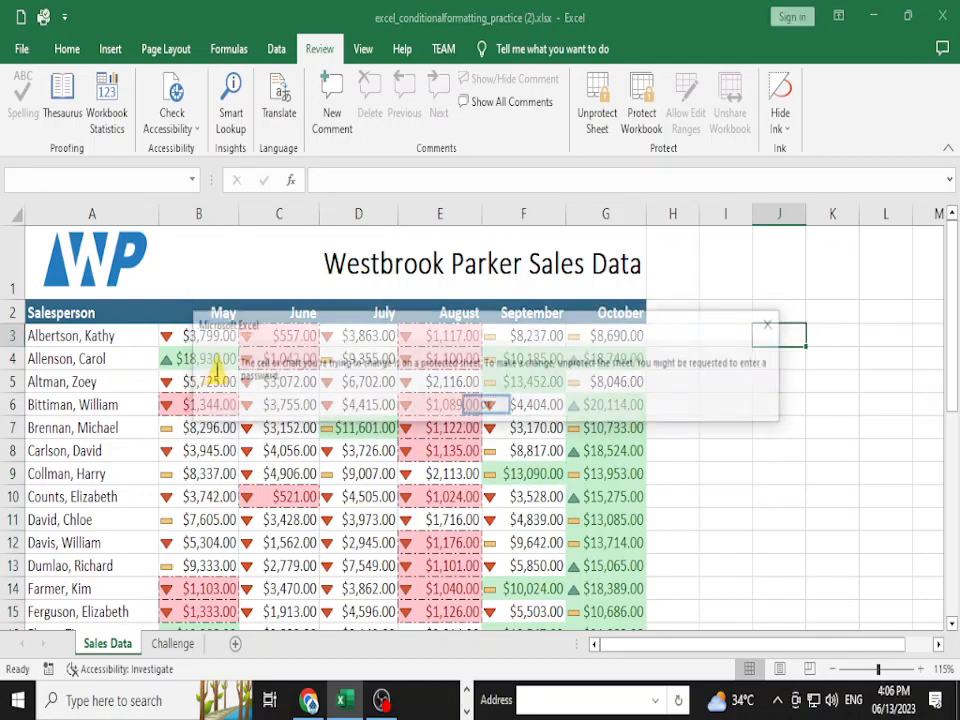
click(486, 405)
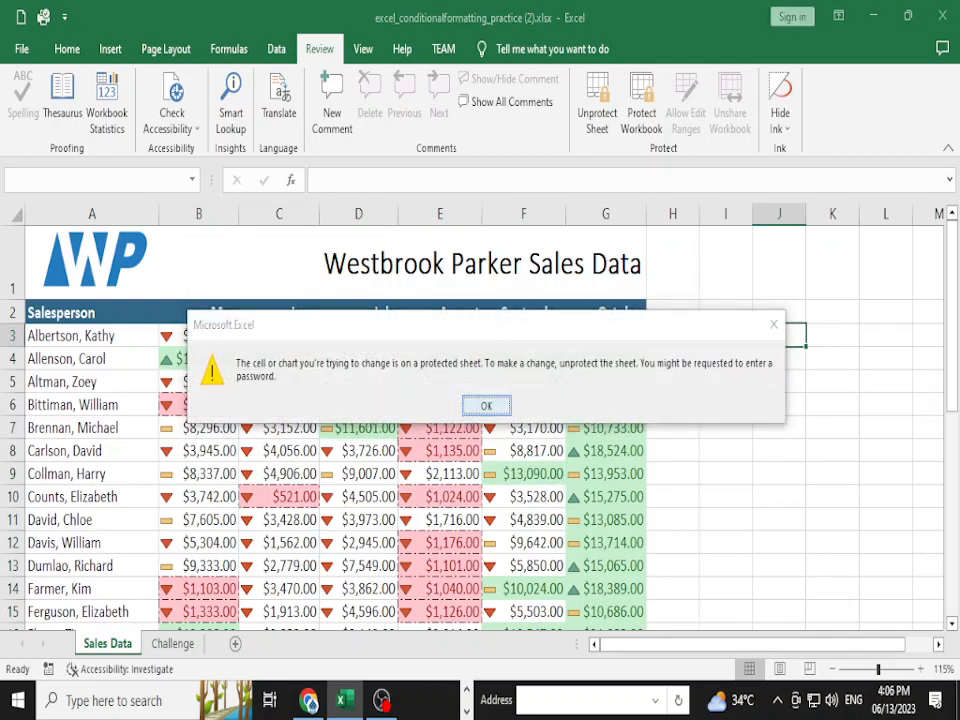
click(173, 644)
click(571, 365)
- Enter test text 'dsgfh' in Challenge cell G5 and flip between the two sheets
text(dsgfh)
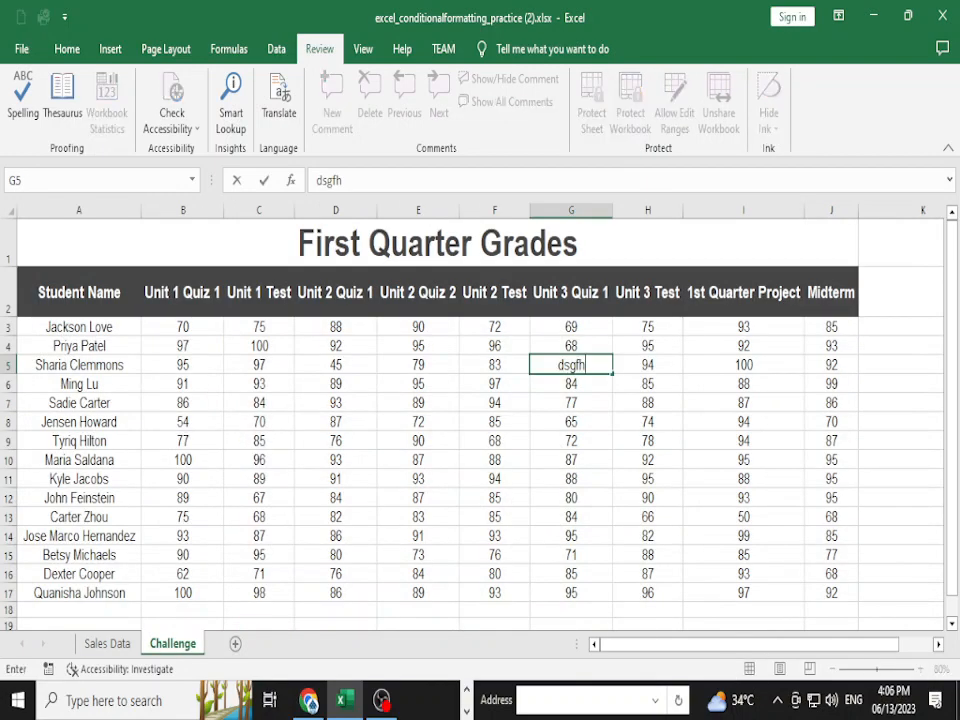
click(571, 422)
key(ctrl+Page_Up)
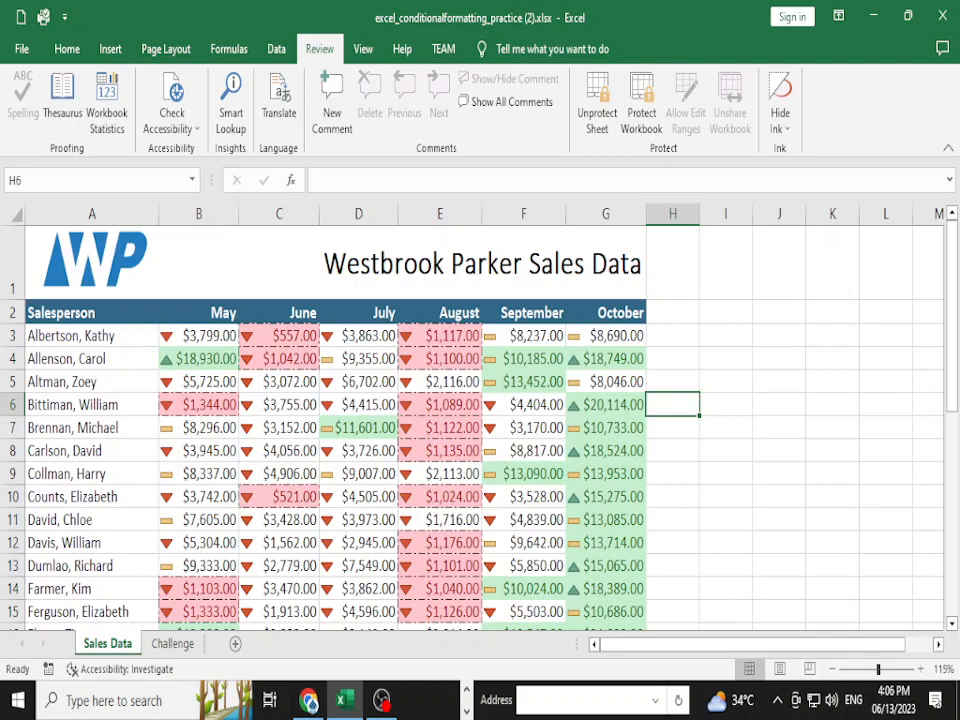
key(ctrl+Page_Down)
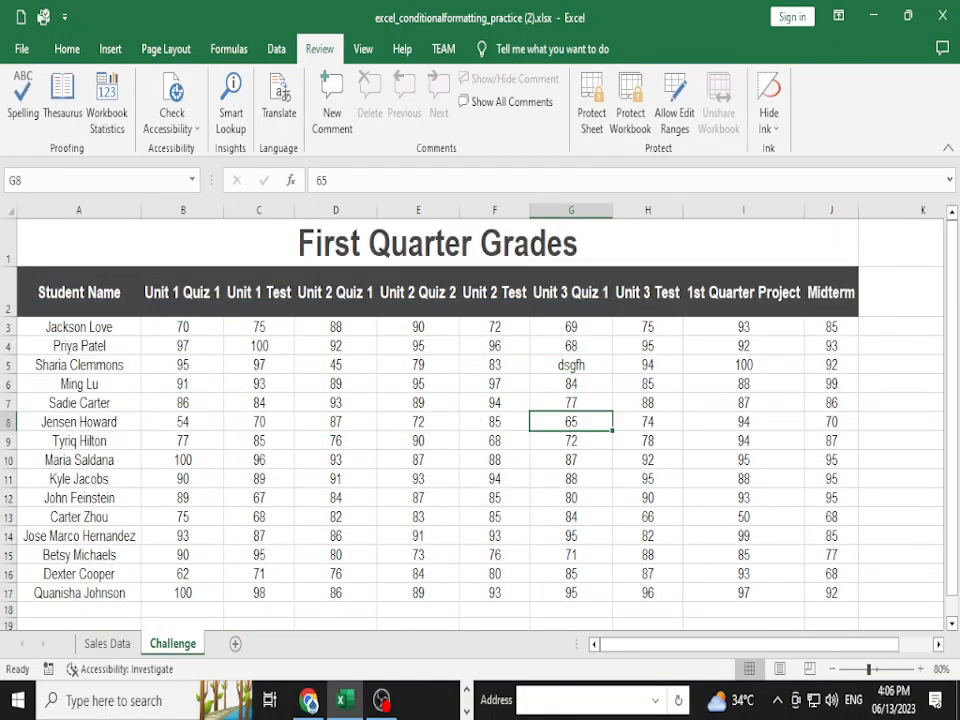
key(ctrl+Page_Up)
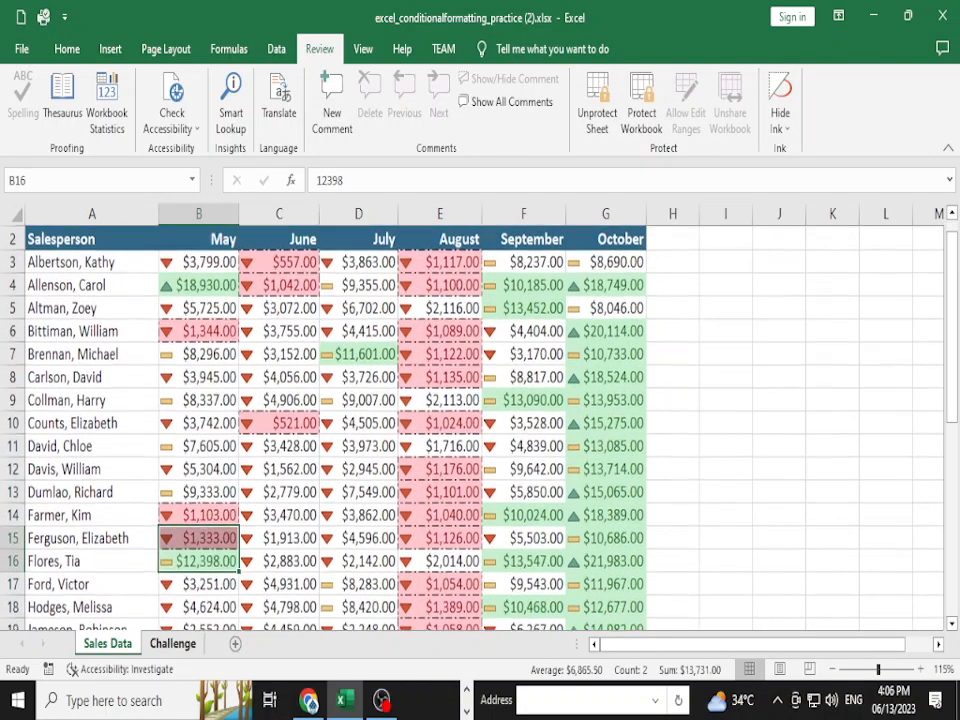
key(ctrl+Page_Down)
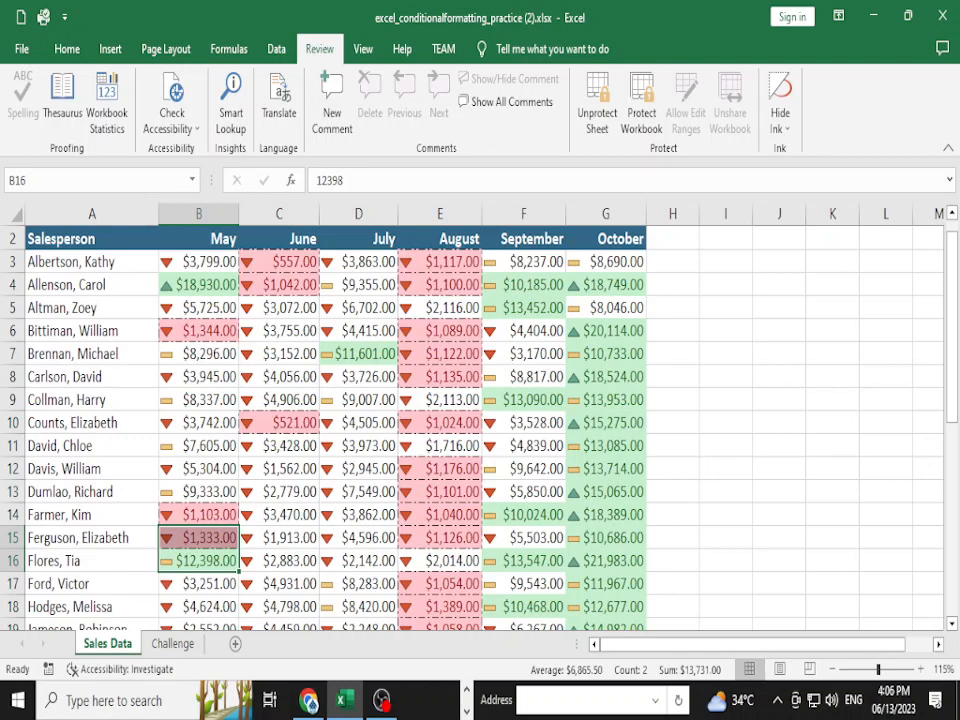
- Confirm Sales Data cell G8 refuses edits, check cells D11, D13, F10, F5, G7, then go to Challenge
double_click(606, 377)
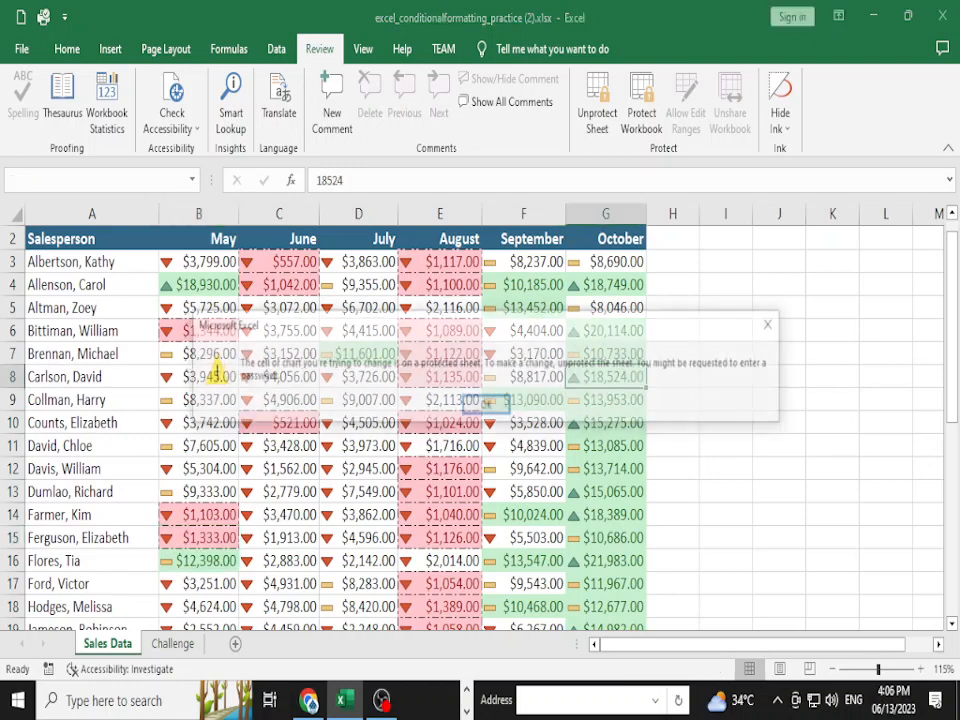
key(Return)
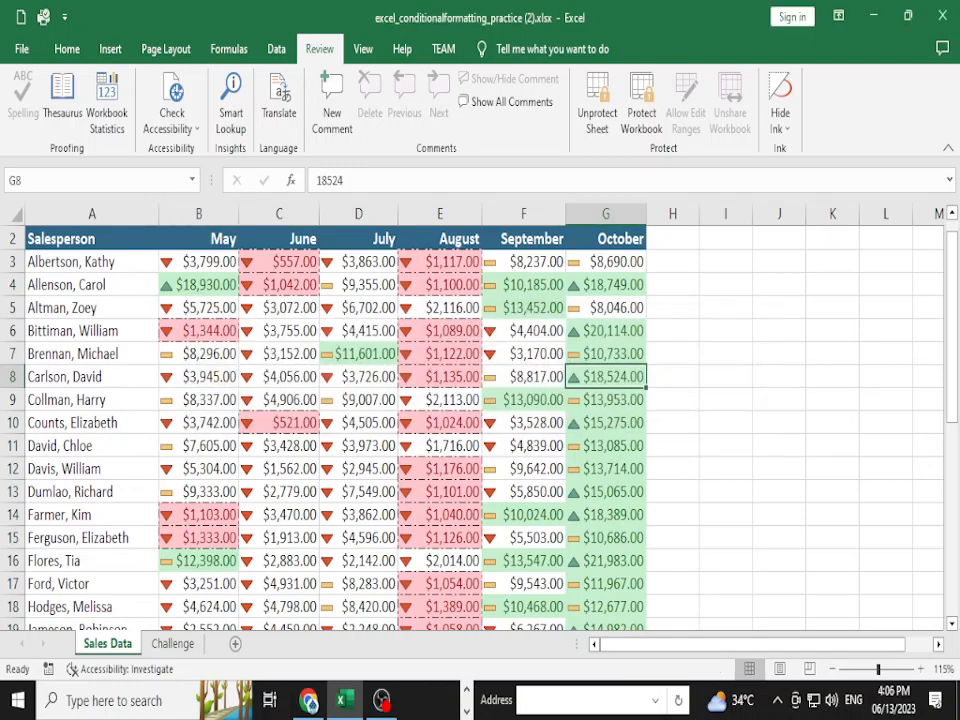
key(ctrl+Page_Down)
click(107, 644)
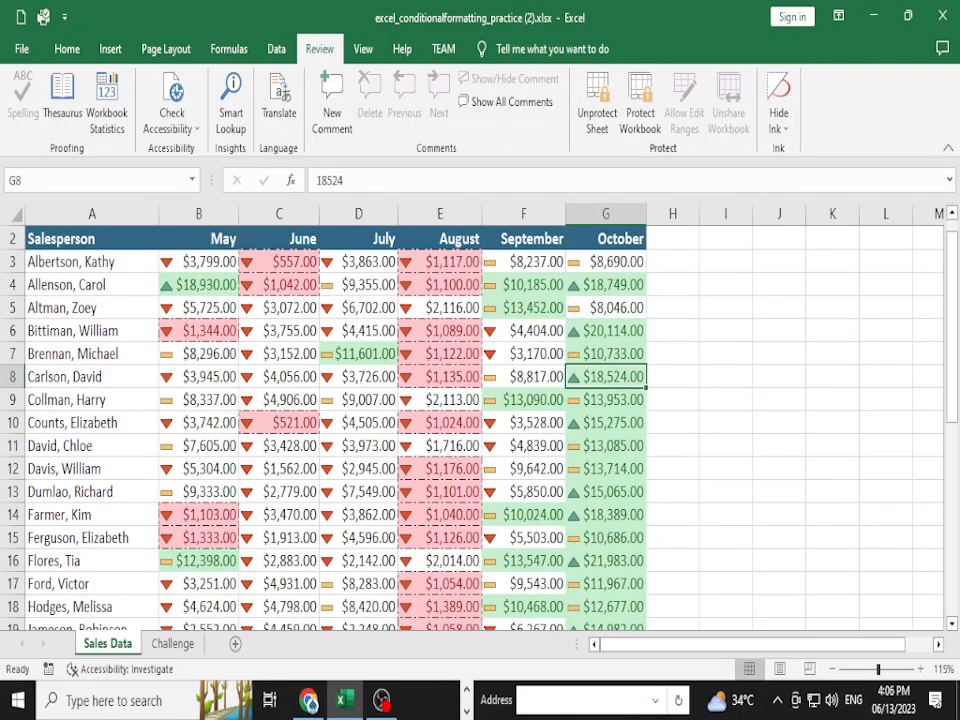
click(359, 446)
click(359, 492)
click(524, 423)
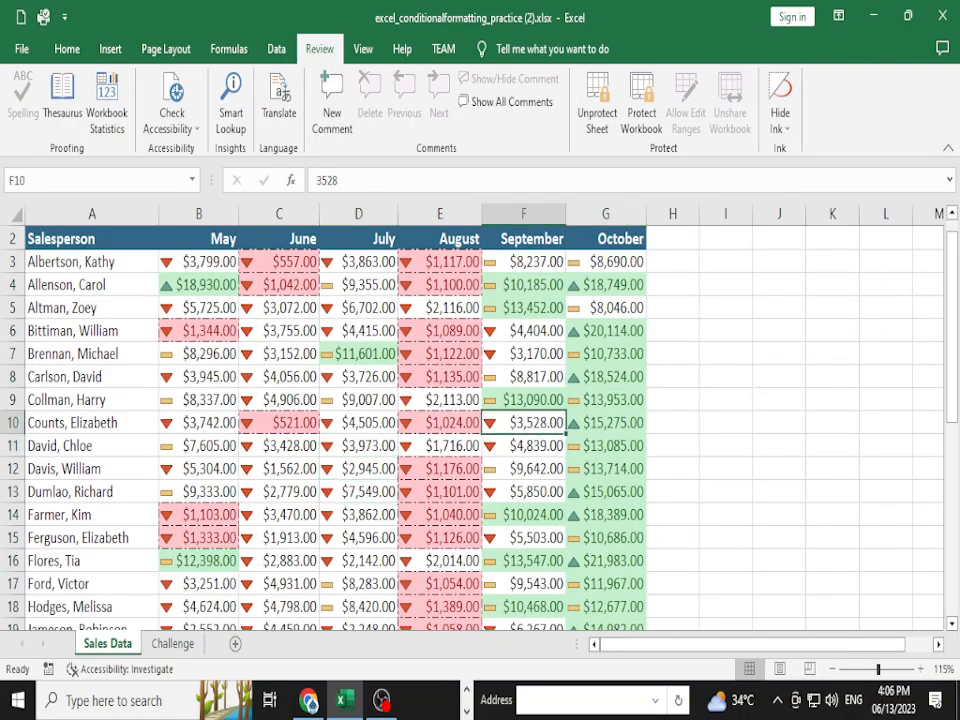
click(524, 308)
click(606, 354)
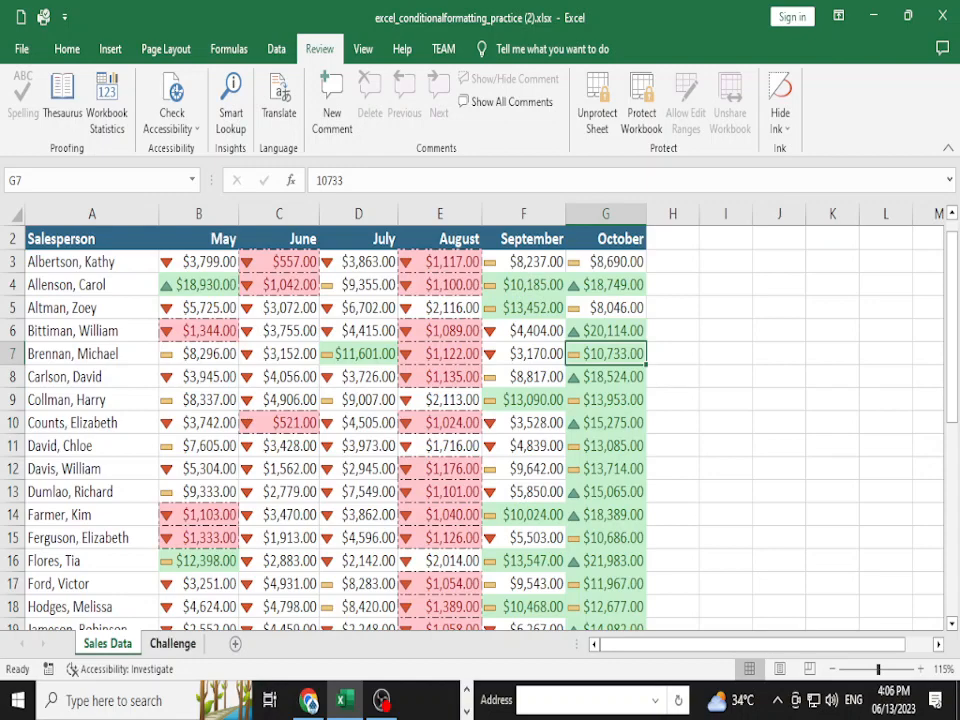
key(ctrl+Page_Down)
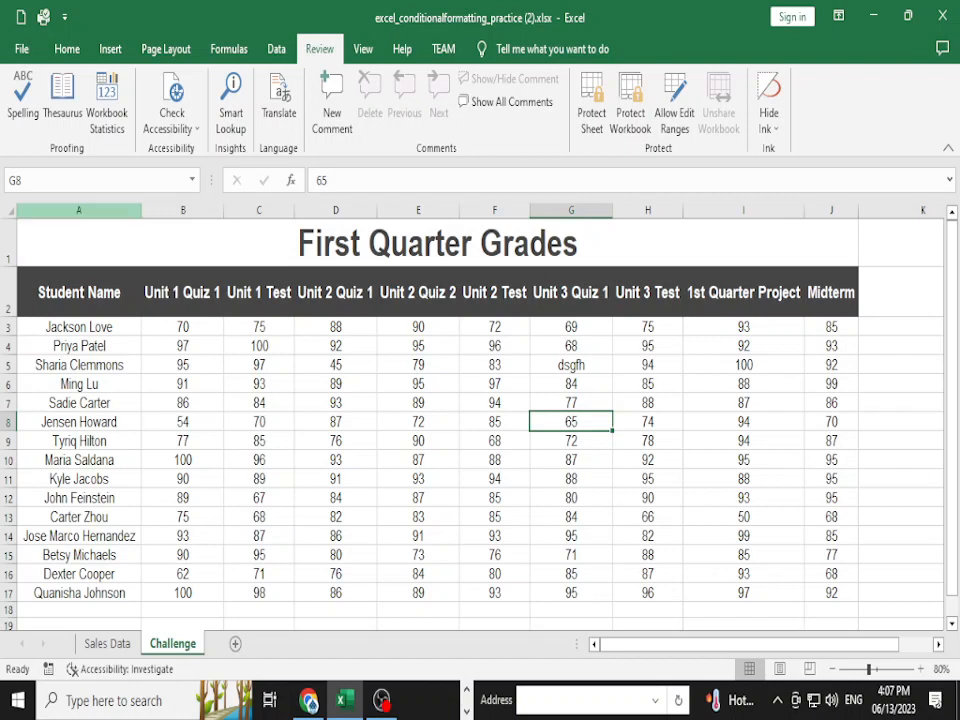
- Apply Protect Workbook Structure with a password, re-entered to confirm, then select Challenge cell D8
click(21, 48)
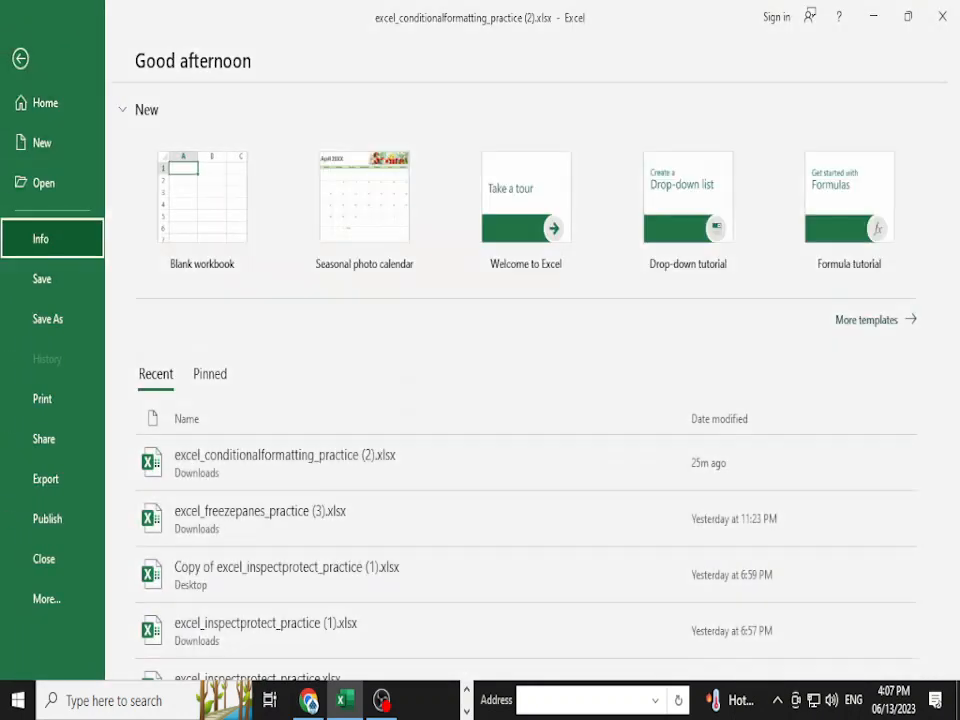
click(40, 238)
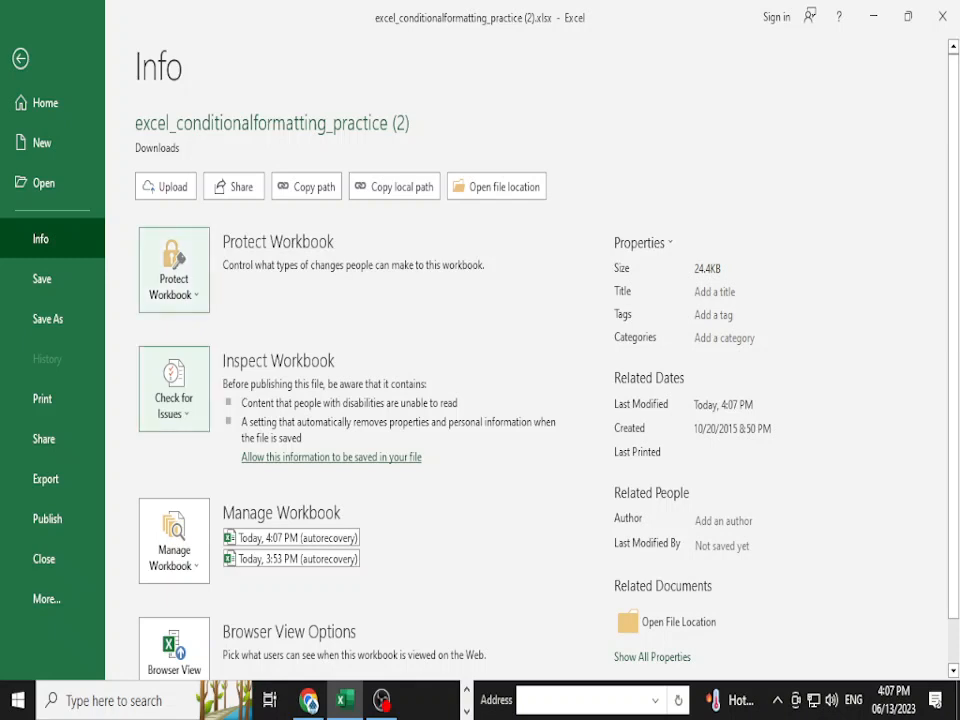
click(174, 270)
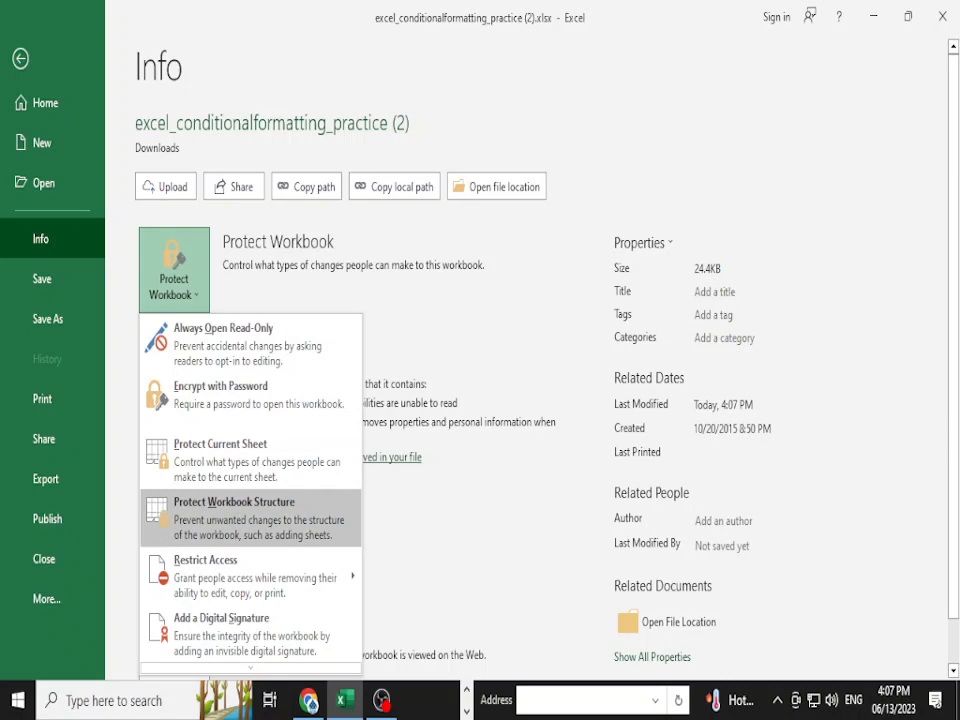
click(250, 515)
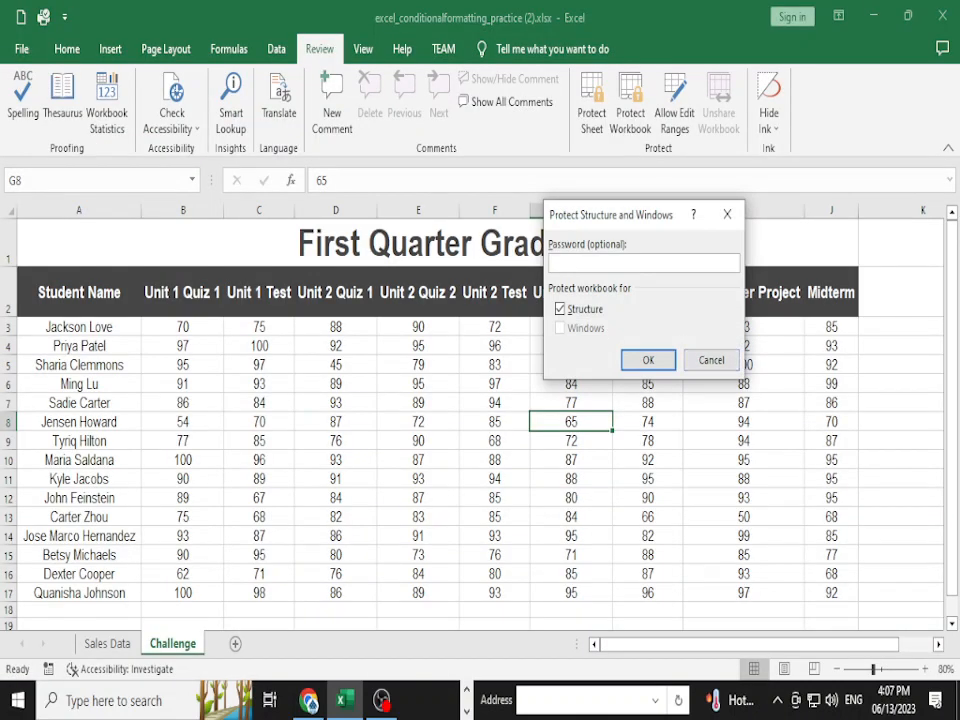
text(123456)
key(Return)
text(12345)
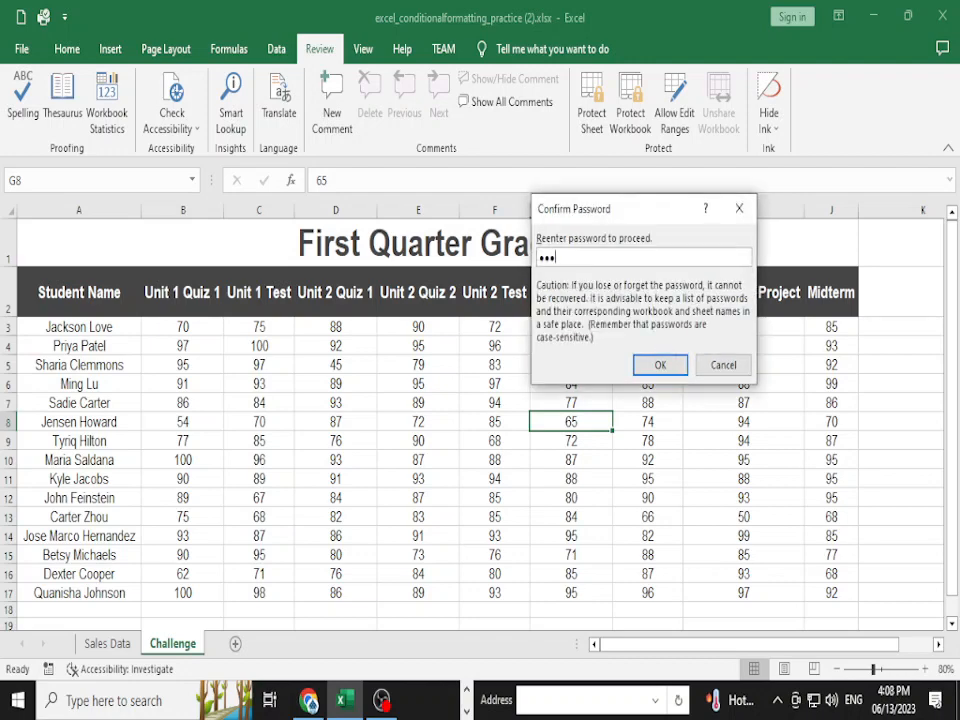
text(6)
key(Return)
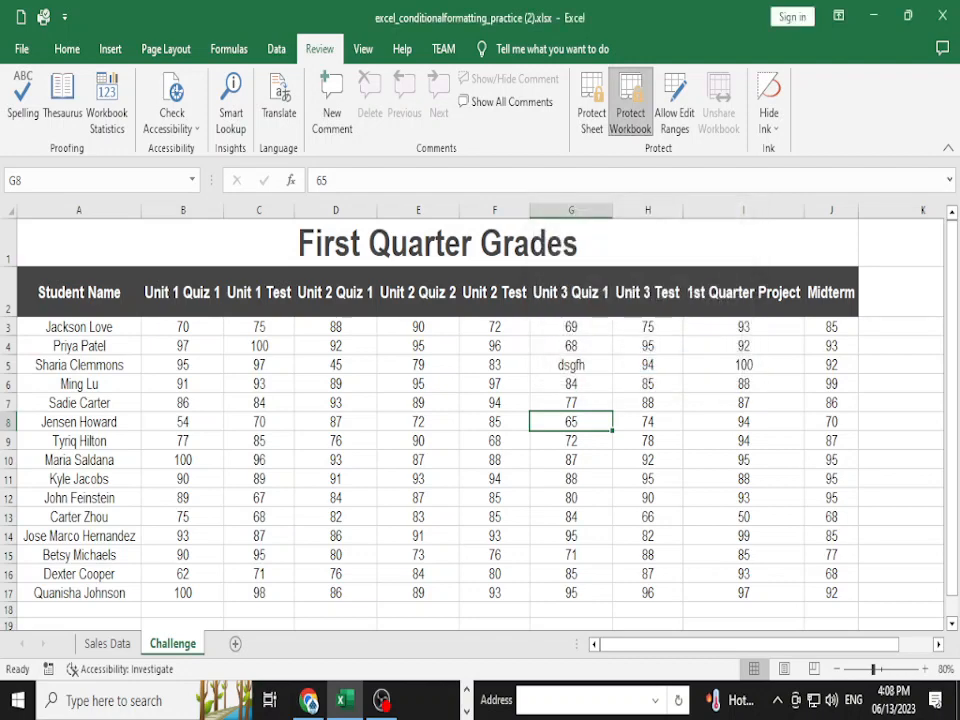
click(336, 422)
- Enter test text 'dgfbh' in Challenge D8 and 'ds', 'sdav' on Sales Data, then save
text(dgfbh)
key(Return)
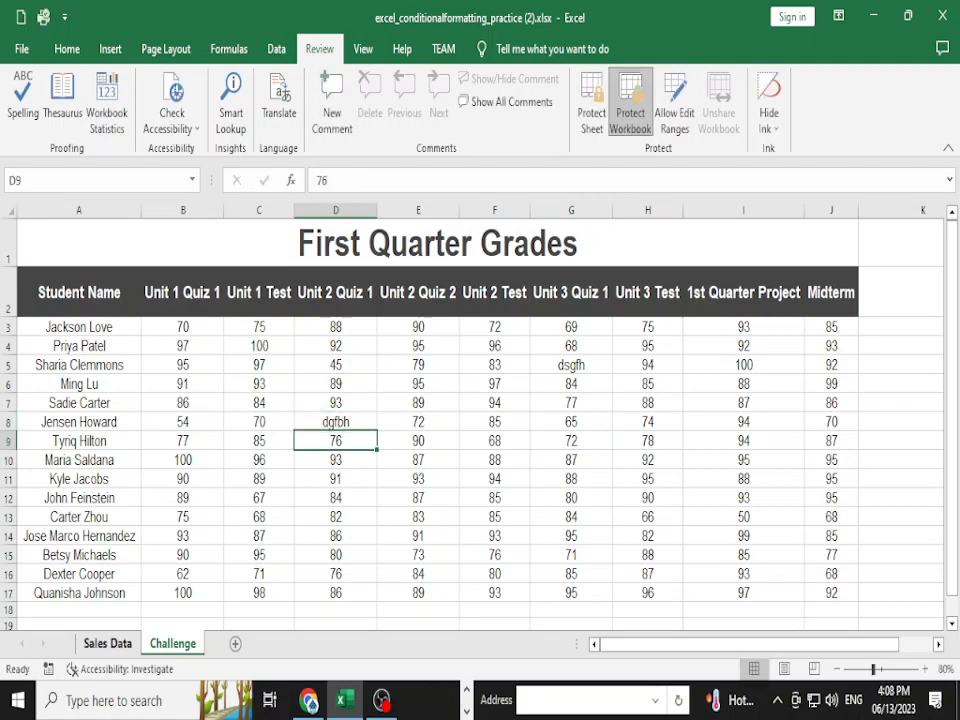
key(ctrl+Page_Up)
click(726, 331)
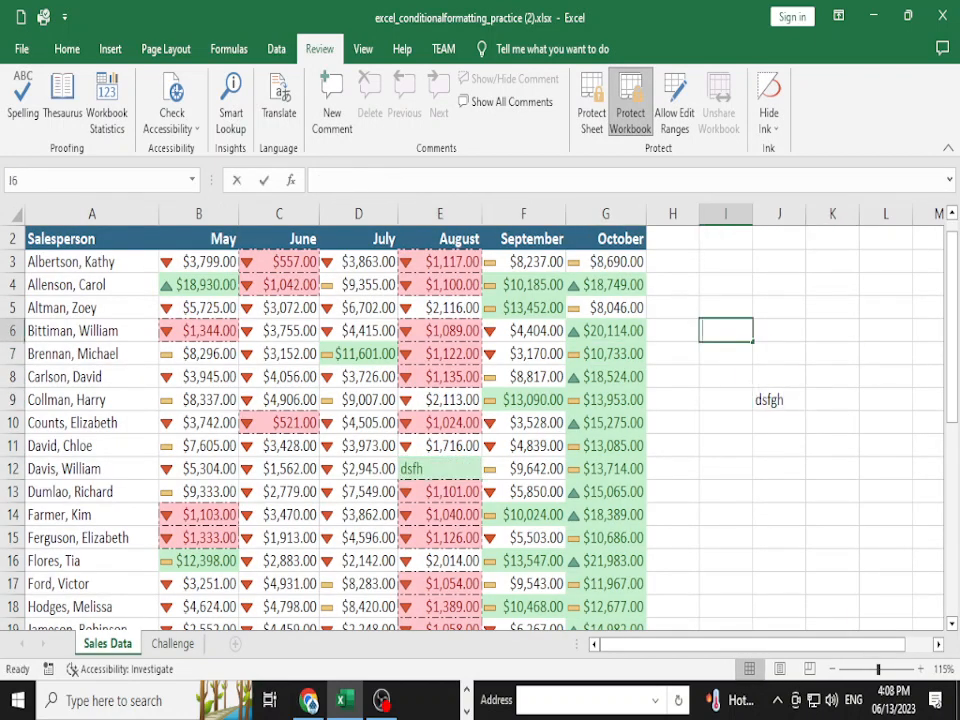
text(ds)
click(673, 446)
click(779, 446)
text(sdav)
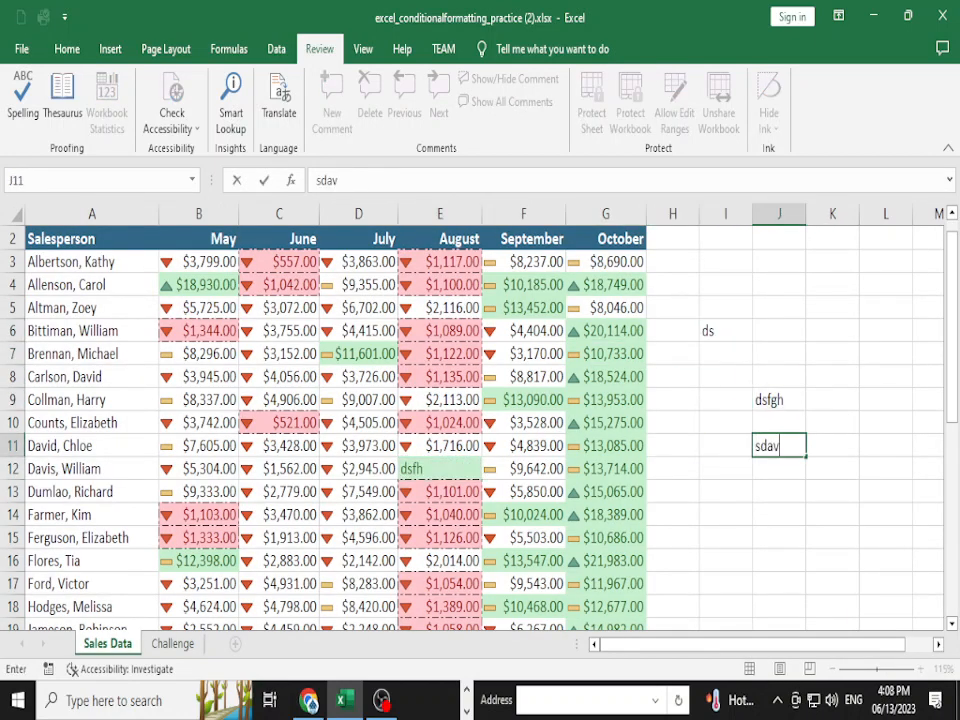
click(779, 354)
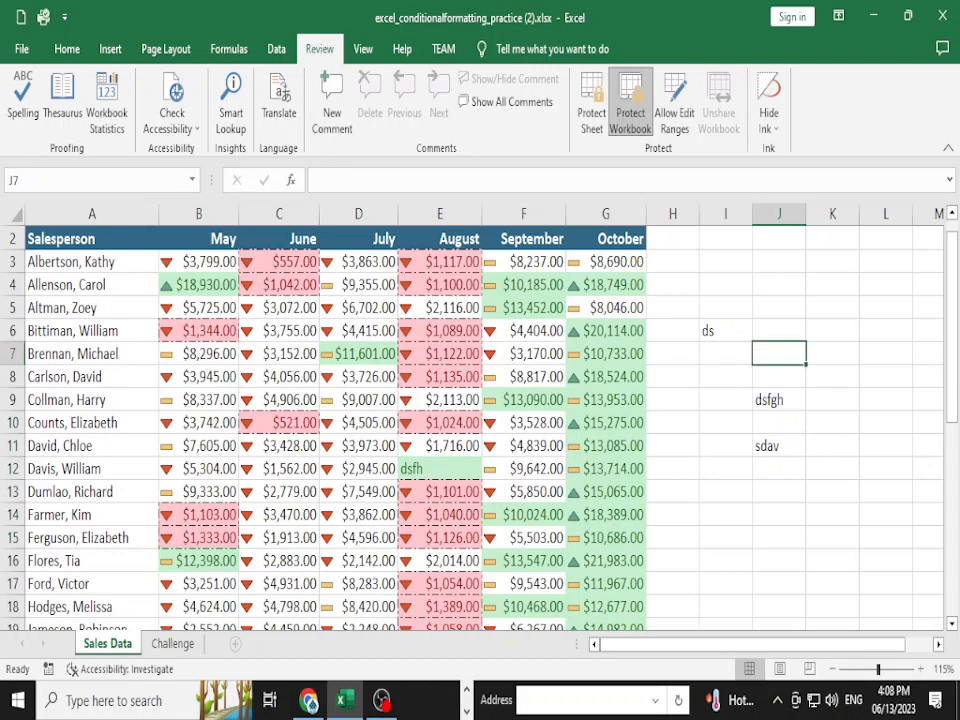
key(super+s)
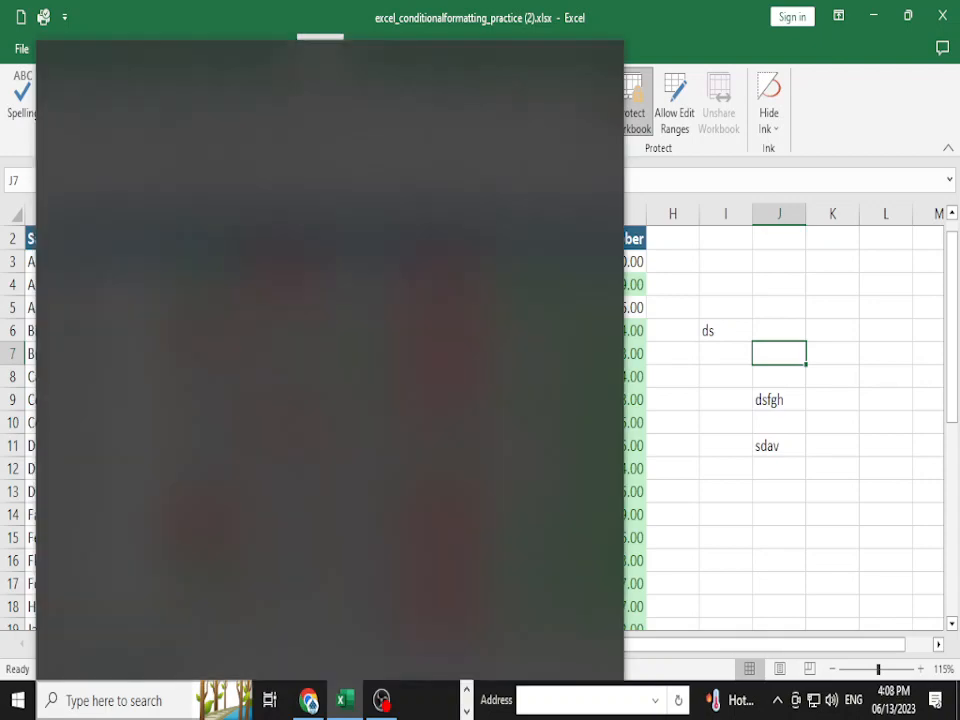
click(779, 377)
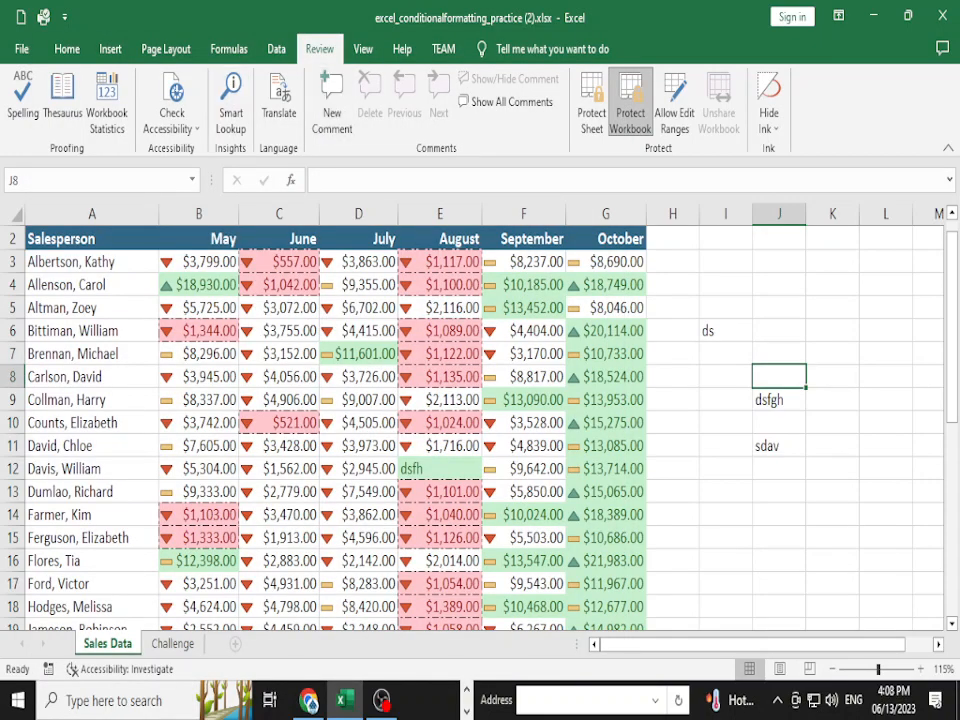
- Transfer the A3:C7 names with May and June figures to I3:K7 on Sales Data
drag(90, 262, 280, 354)
key(ctrl+c)
key(Right)
key(Right)
key(Right)
key(Right)
key(Right)
key(Right)
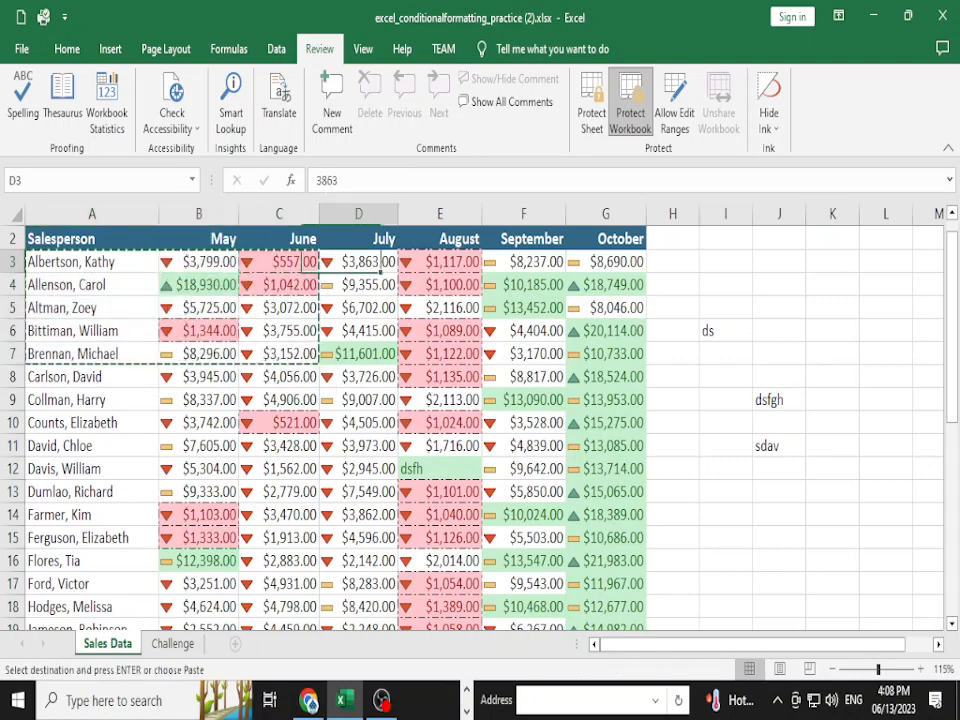
key(Right)
key(Right)
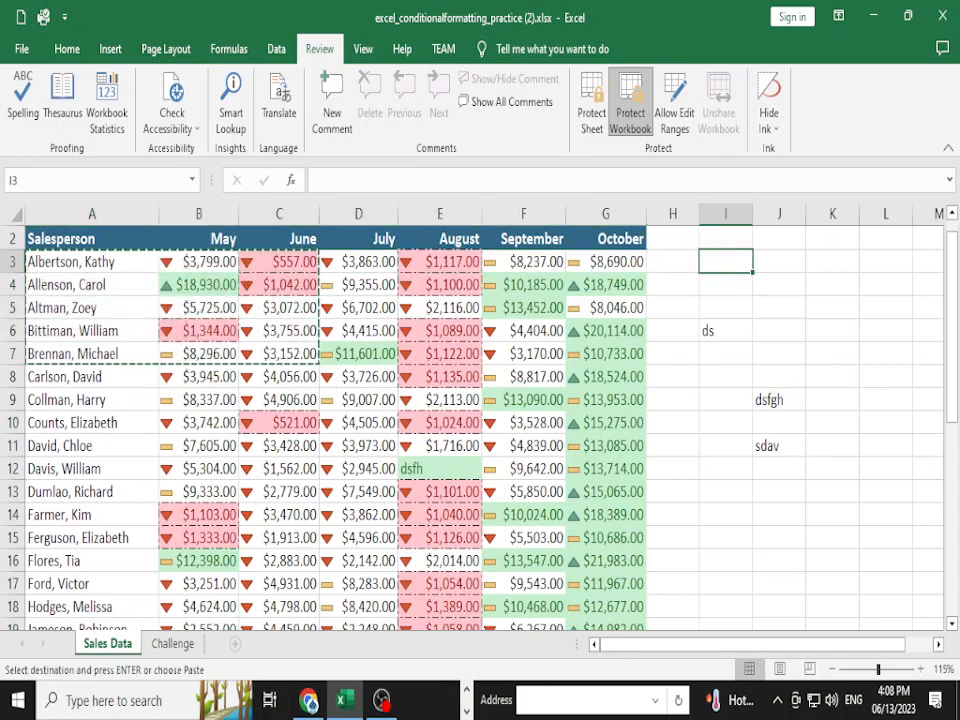
key(ctrl+v)
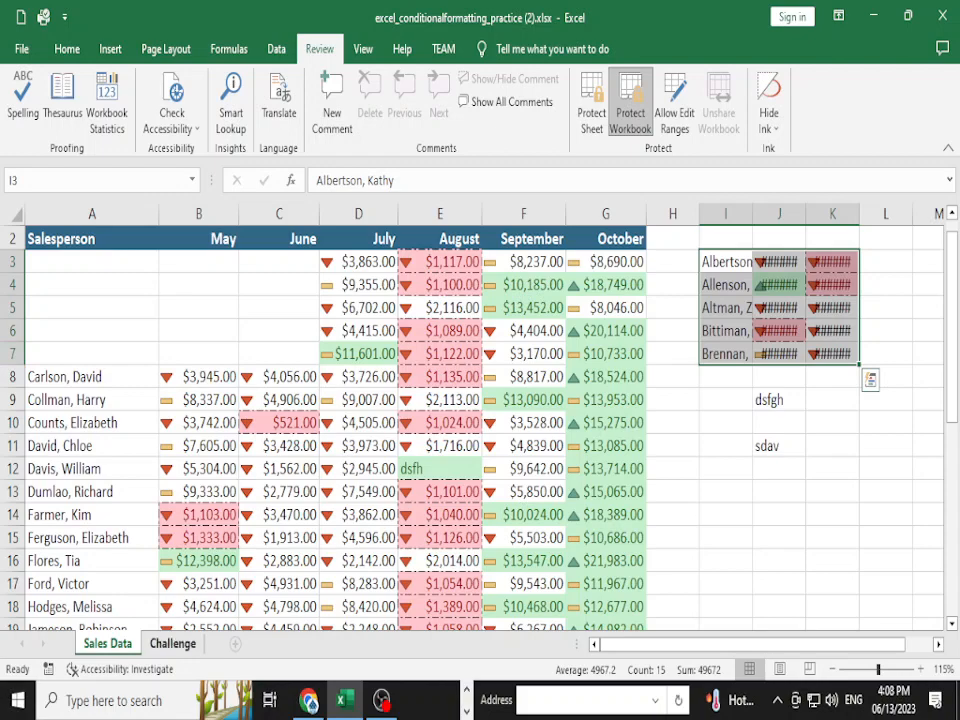
key(ctrl+Page_Down)
click(107, 643)
- Open Protect Sheet for the Challenge tab, cancel without protecting, and return to Challenge
right_click(172, 643)
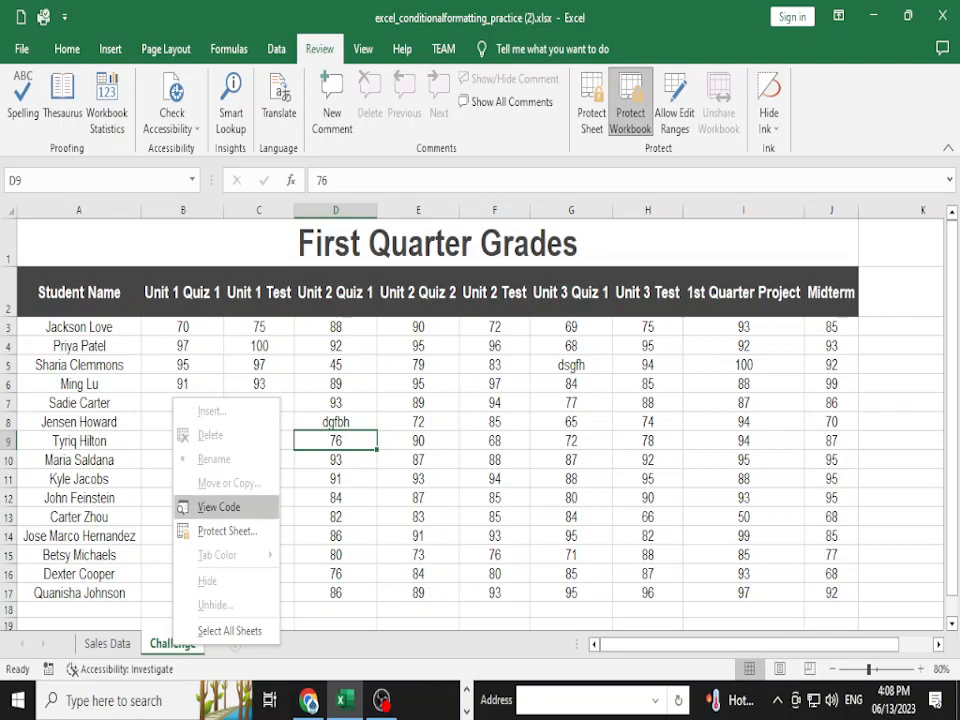
click(186, 533)
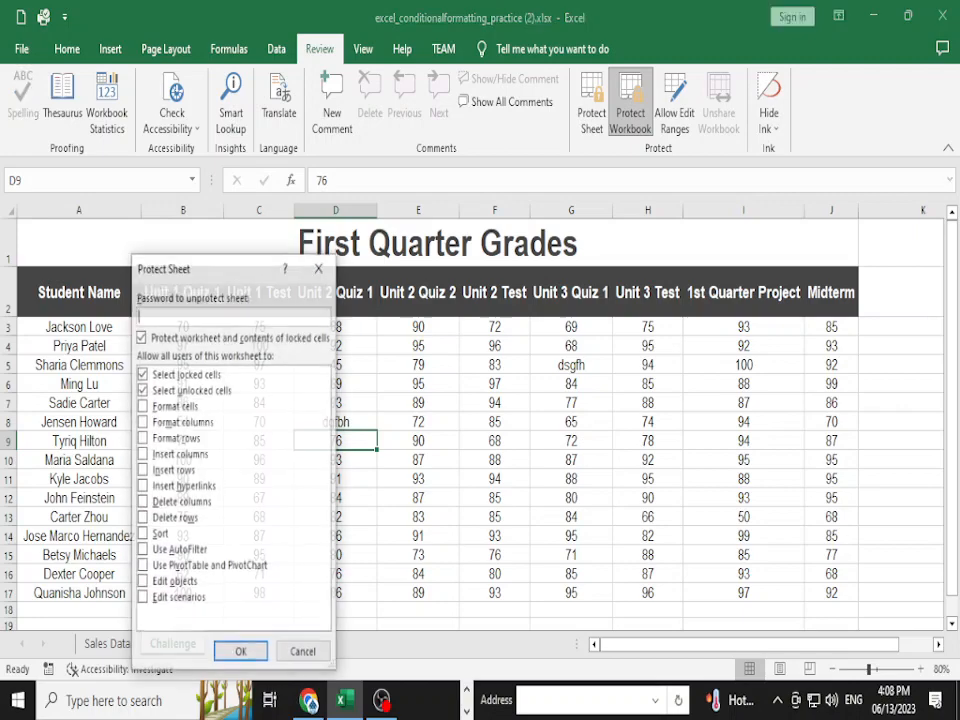
click(303, 652)
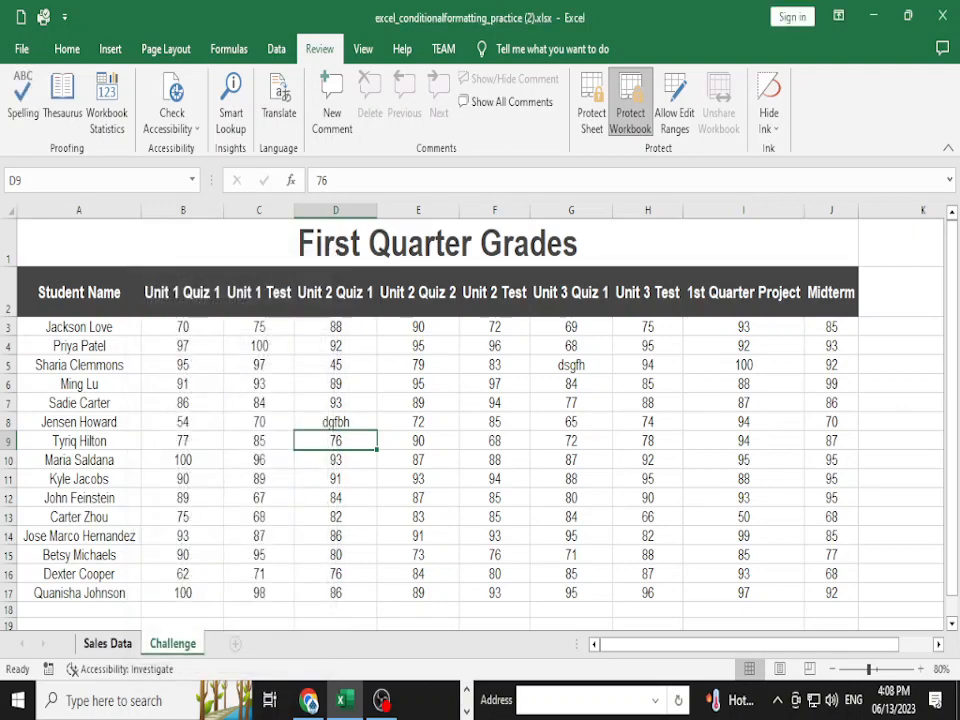
key(ctrl+Page_Up)
key(ctrl+Page_Down)
- Remove the workbook structure protection by entering its password
click(21, 48)
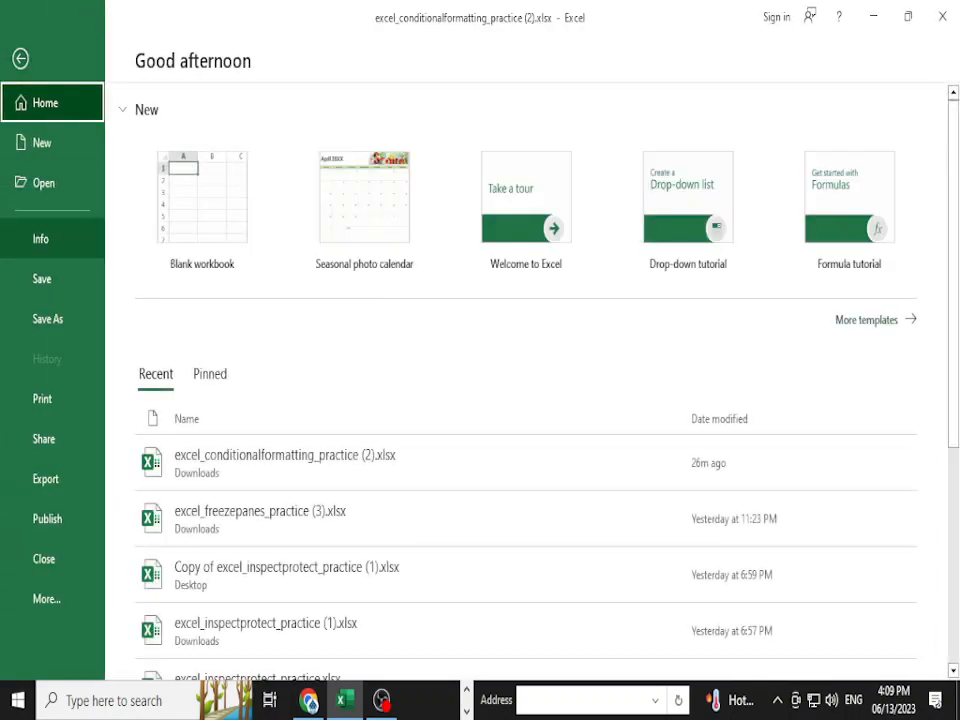
click(40, 238)
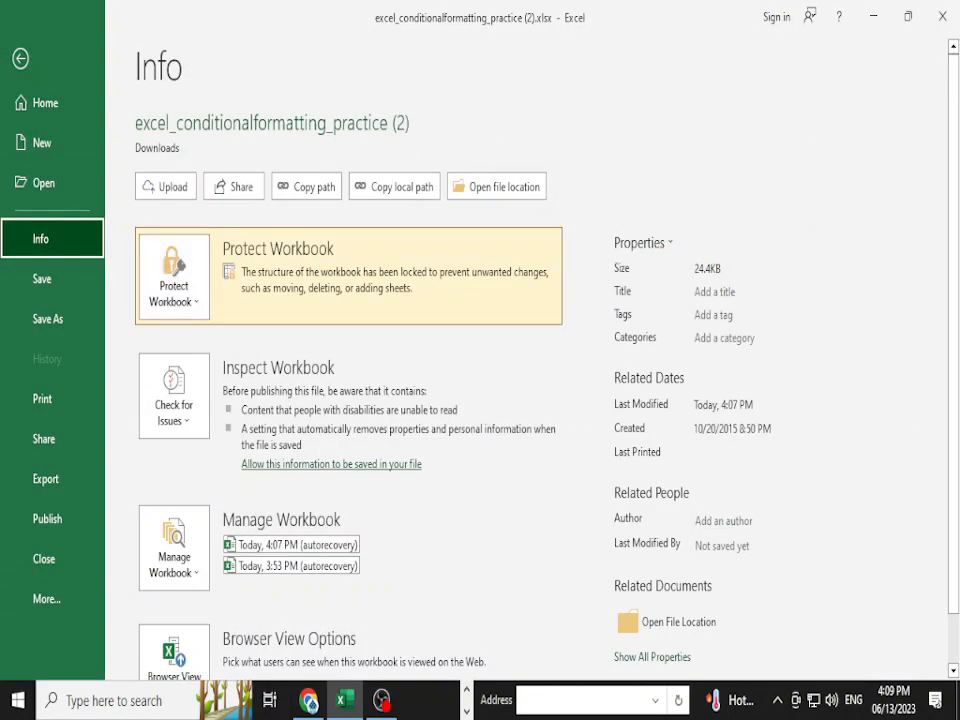
click(173, 280)
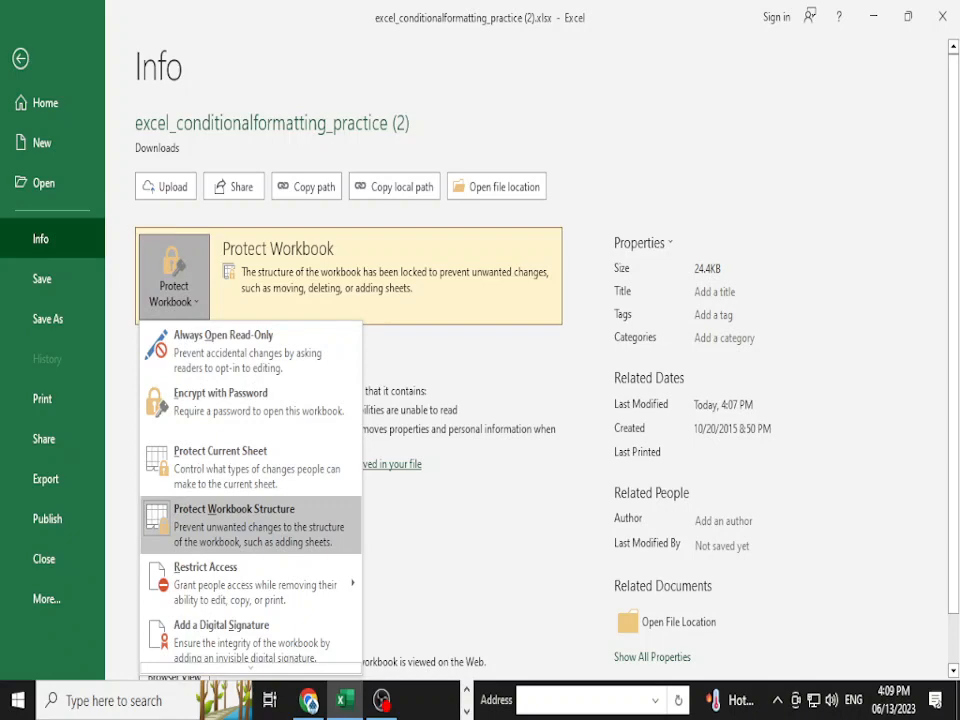
click(250, 525)
text(•)
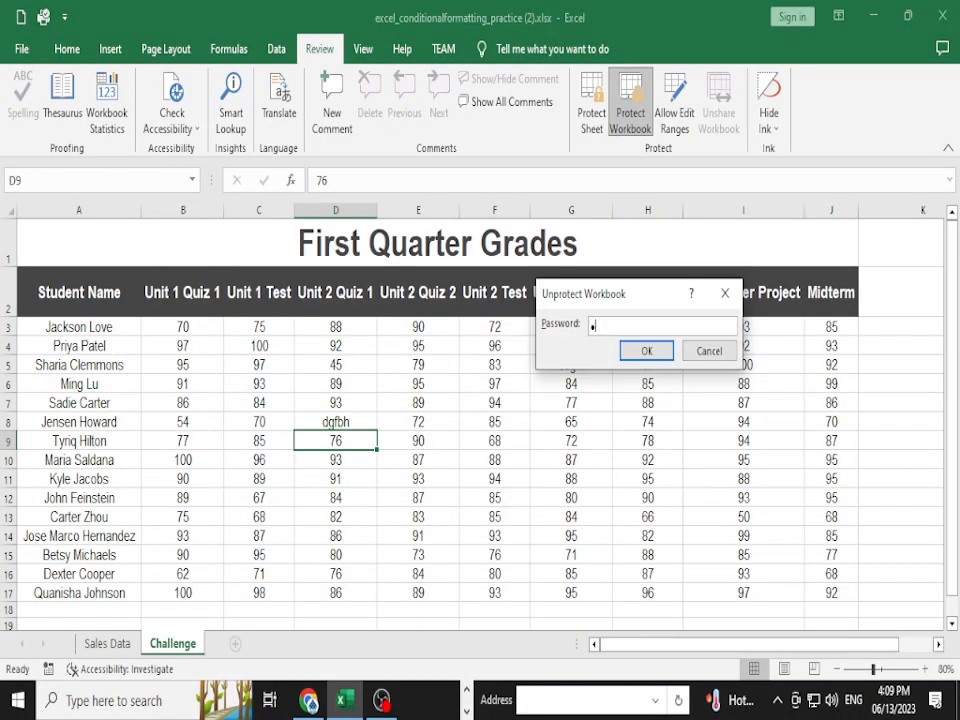
text(••••••)
key(Return)
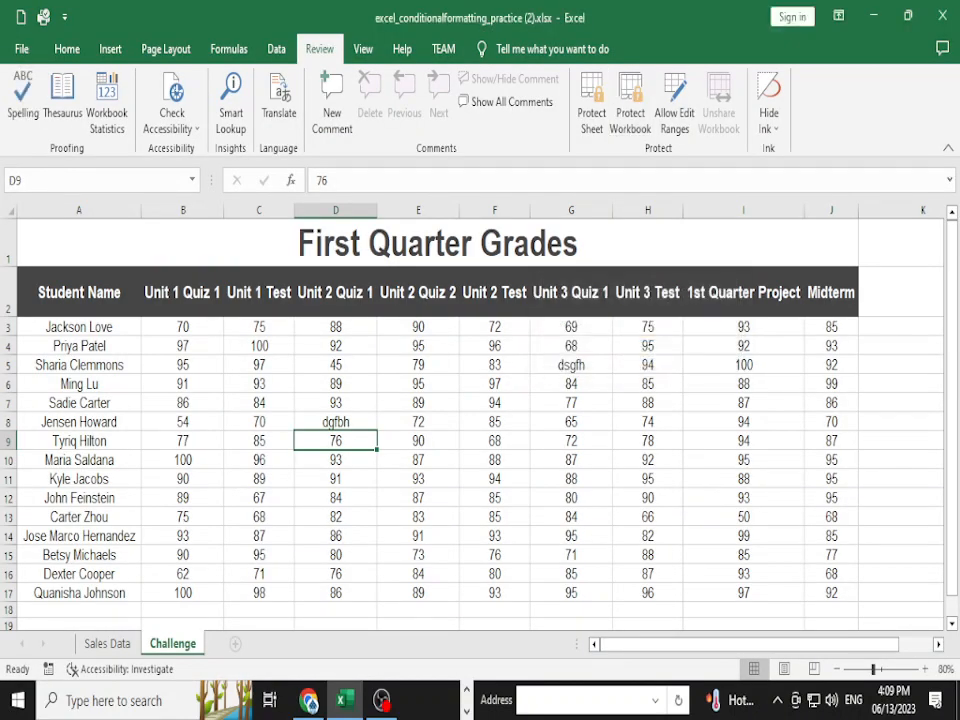
- Move the Challenge sheet before Sales Data and set the Sales Data tab colour to No Color
drag(172, 644, 92, 644)
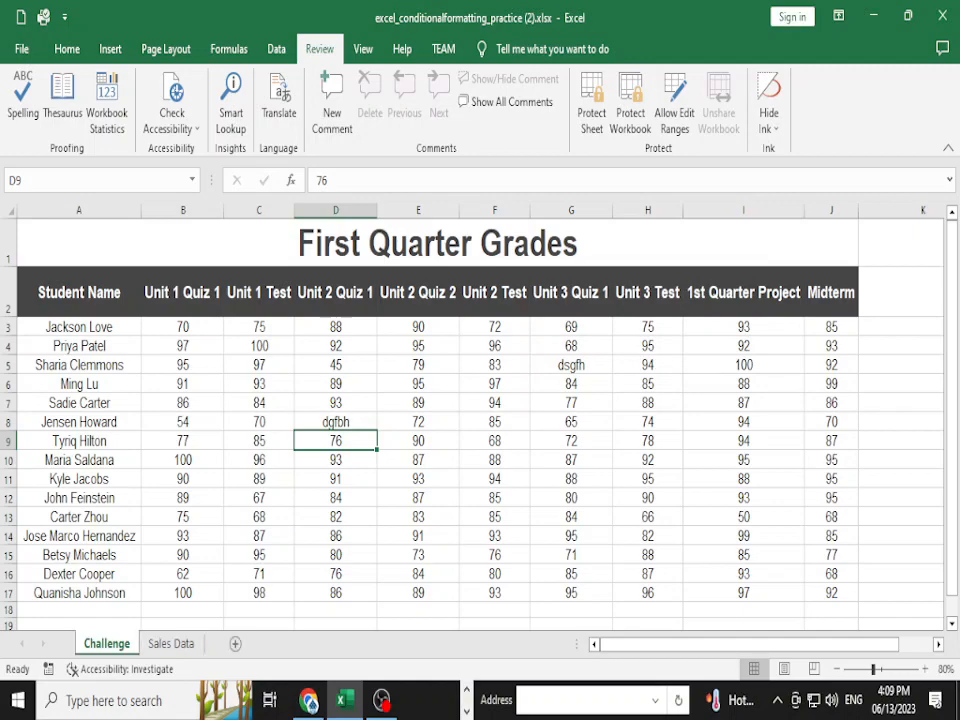
right_click(171, 643)
mouse_move(215, 549)
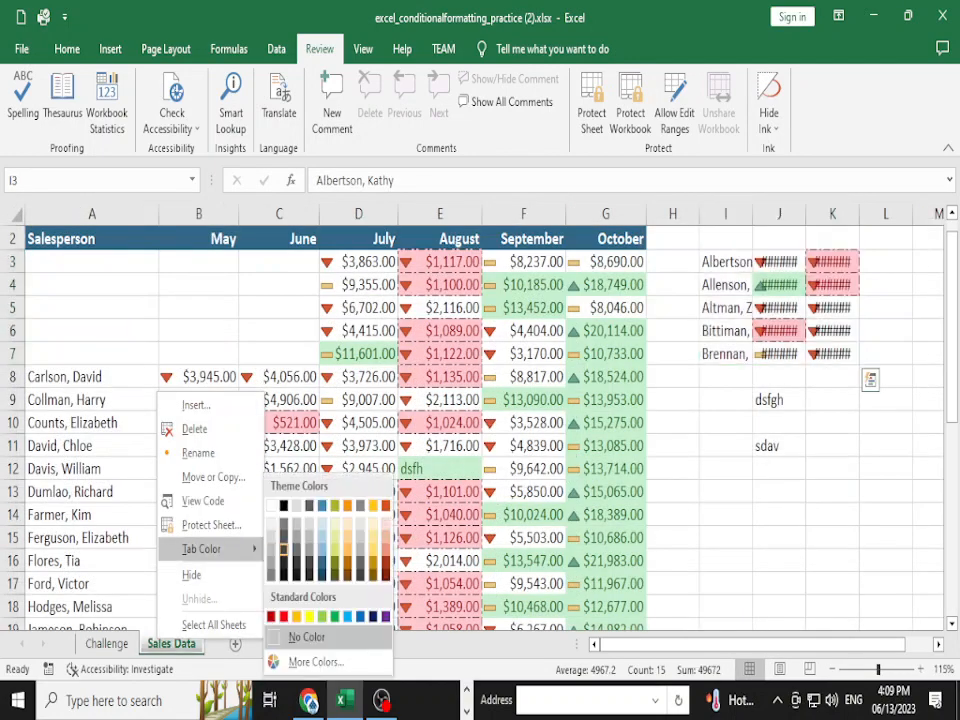
click(307, 637)
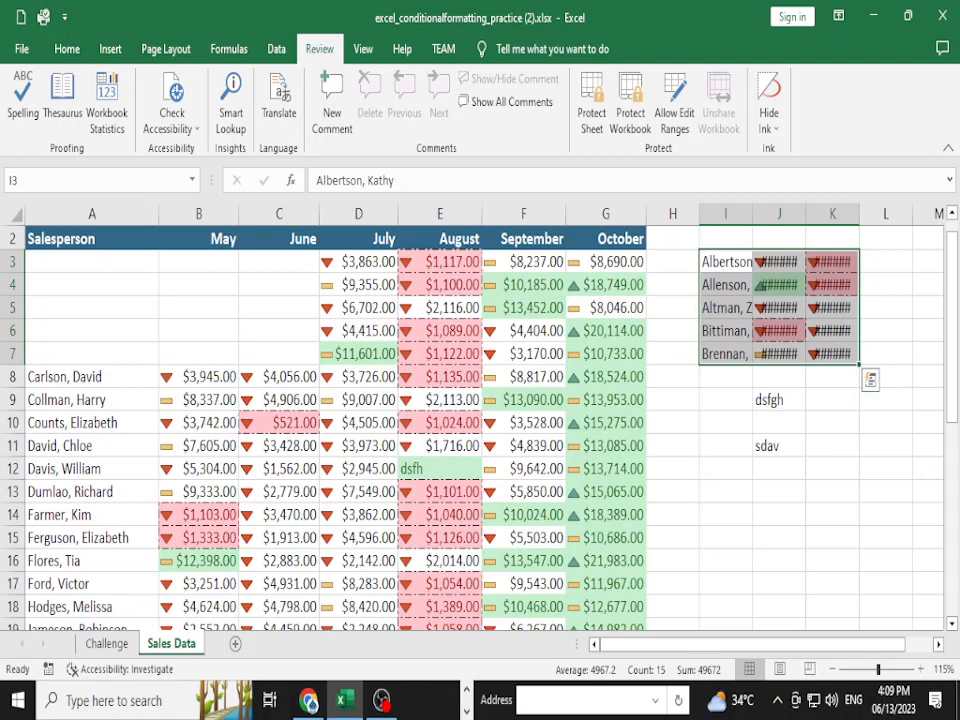
click(21, 49)
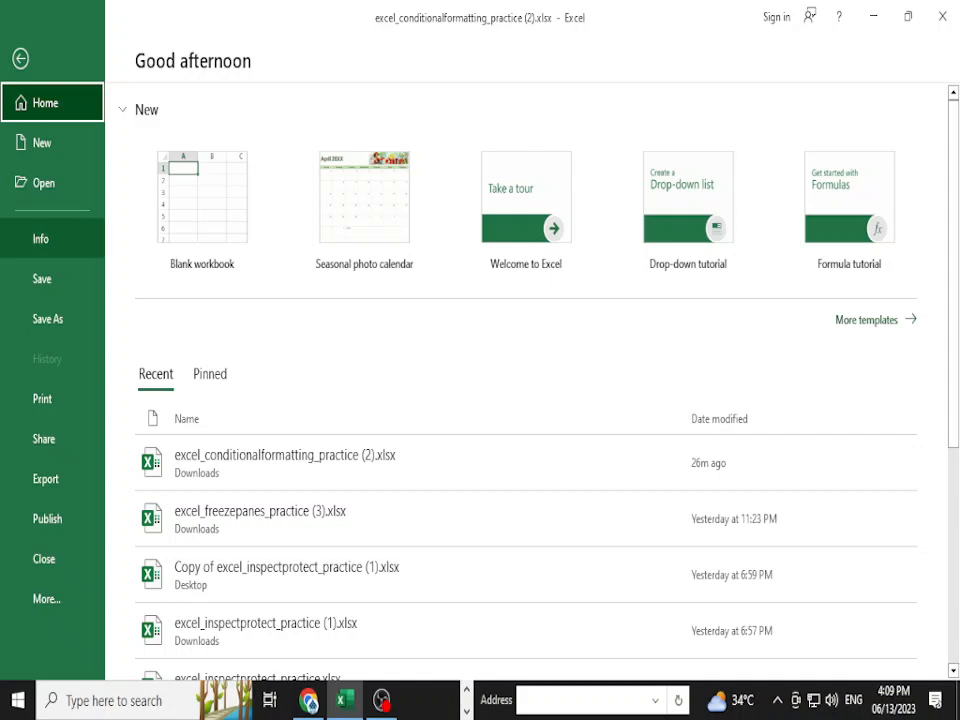
- Encrypt the workbook with an open password, confirm it, and return to the worksheet
click(41, 239)
click(174, 268)
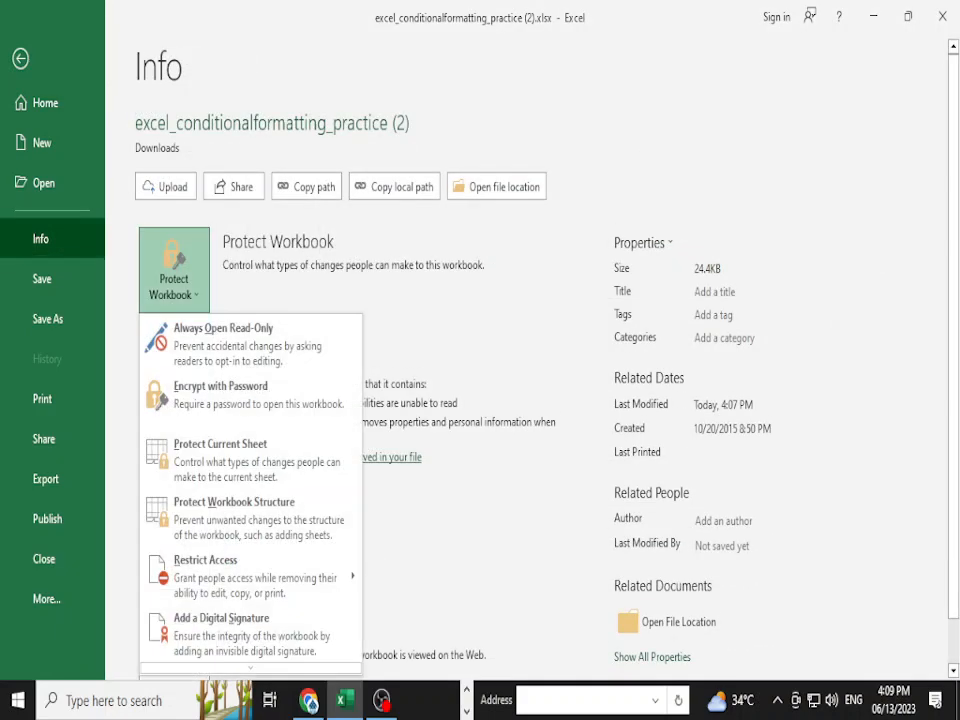
scroll(250, 520, down, 2)
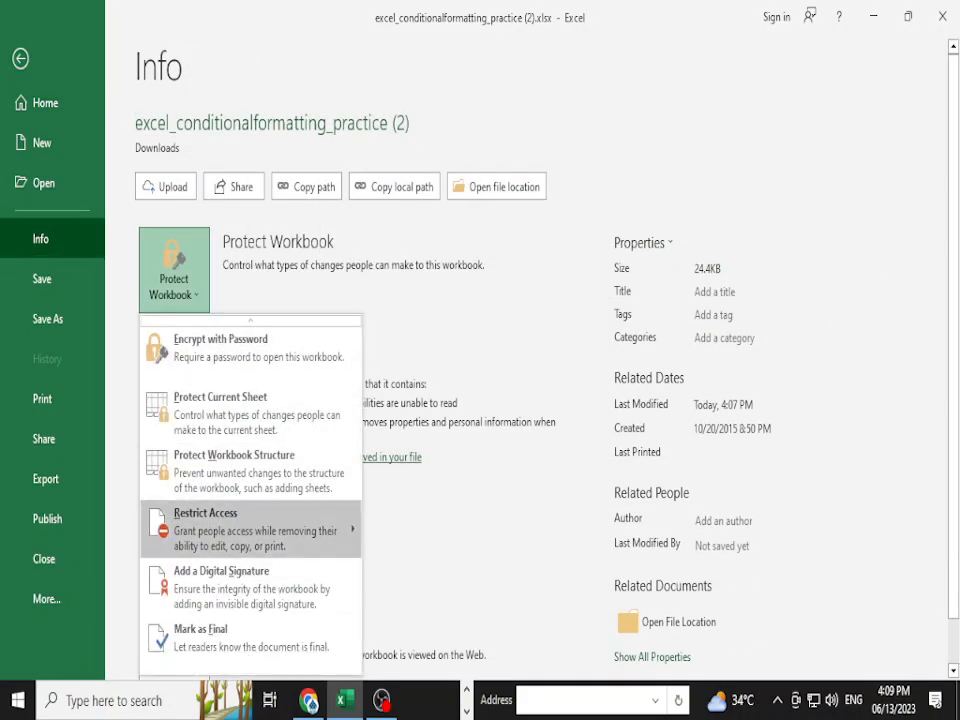
scroll(250, 520, up, 2)
click(220, 394)
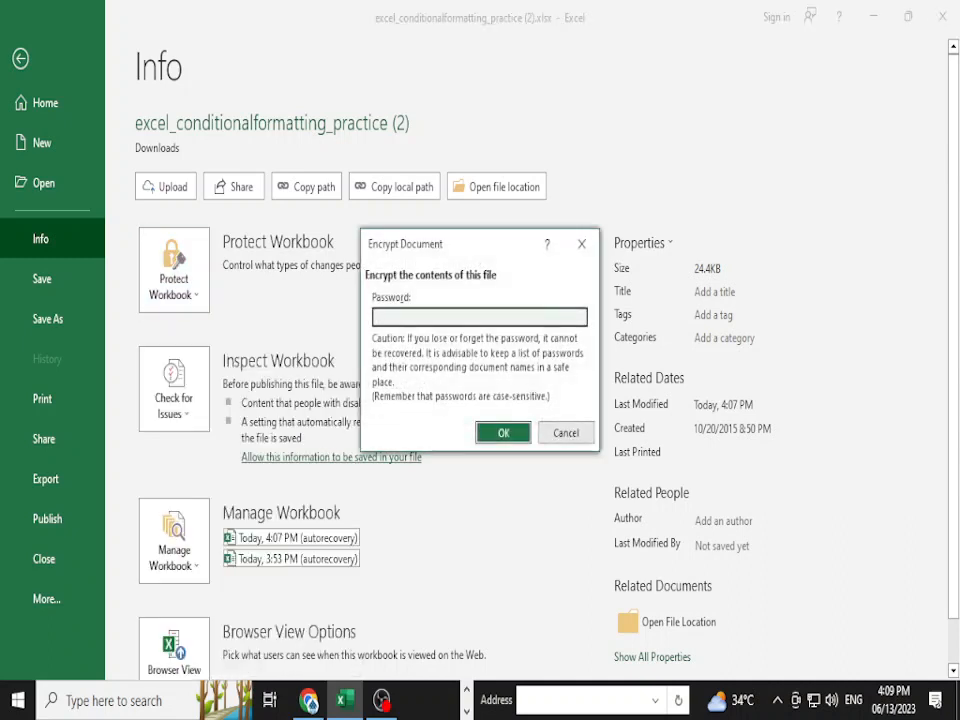
text(12345678)
key(Return)
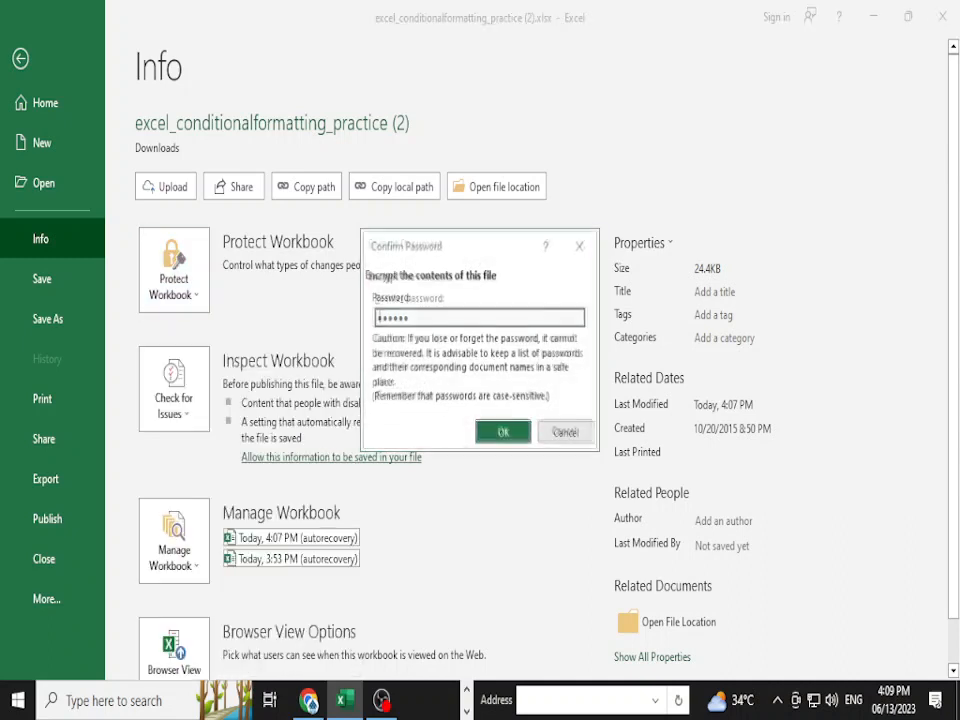
text(12345678)
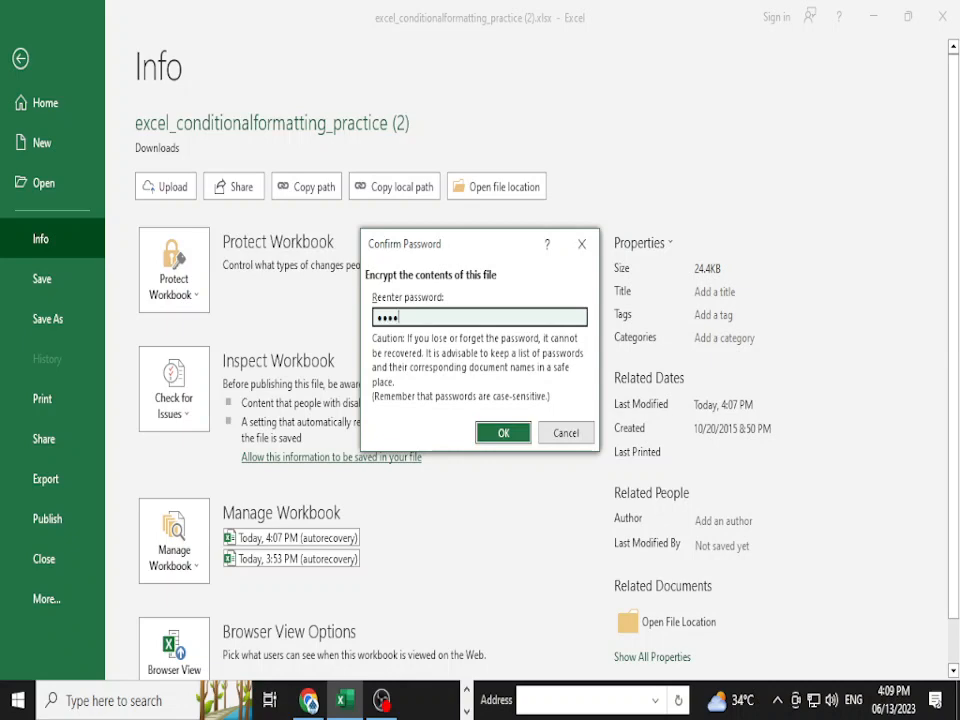
key(Return)
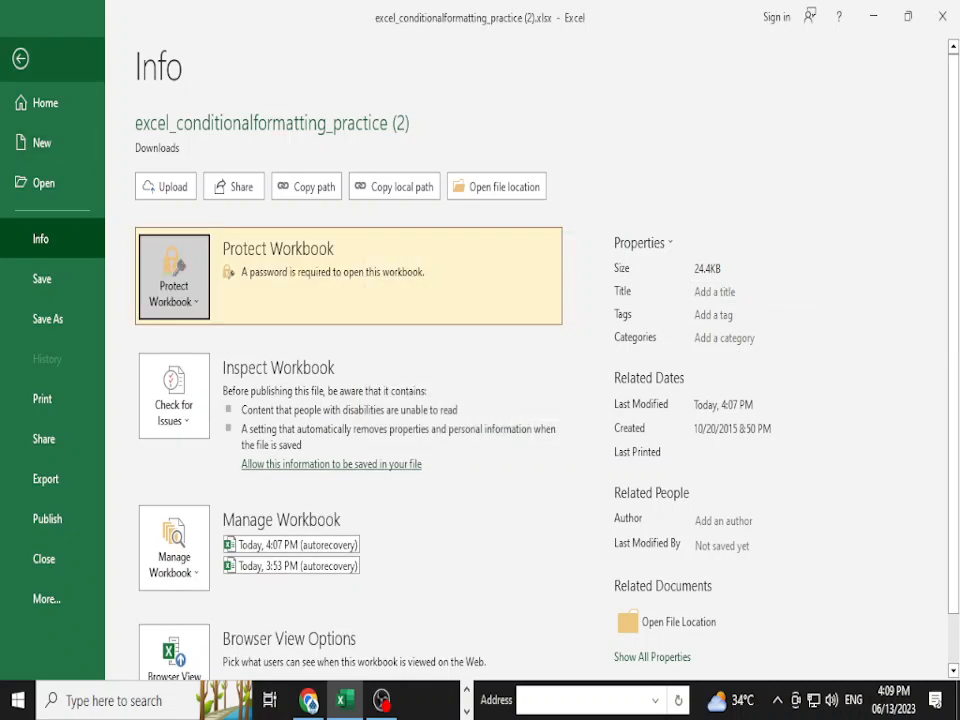
click(20, 58)
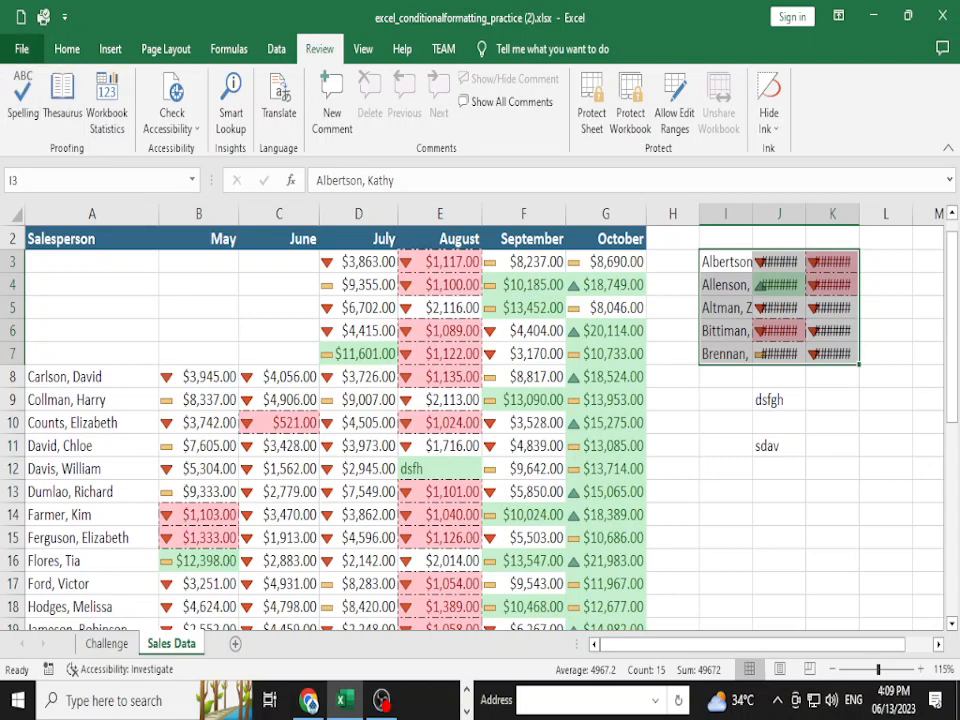
- Save the workbook as a new .xlsx in Downloads, replacing the old file name with a new one
click(21, 48)
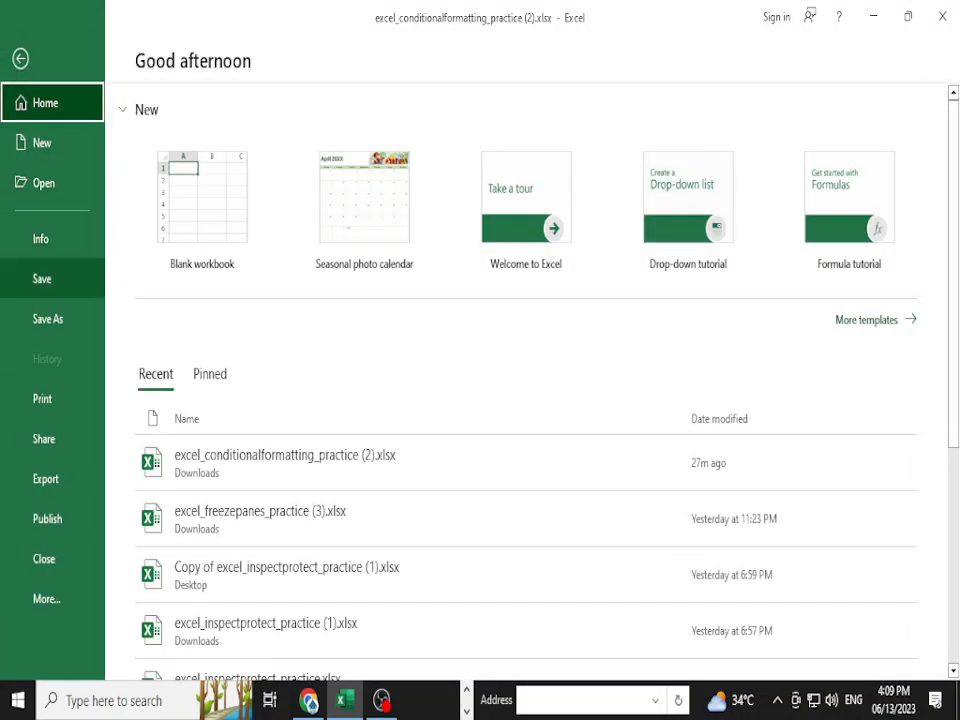
click(47, 319)
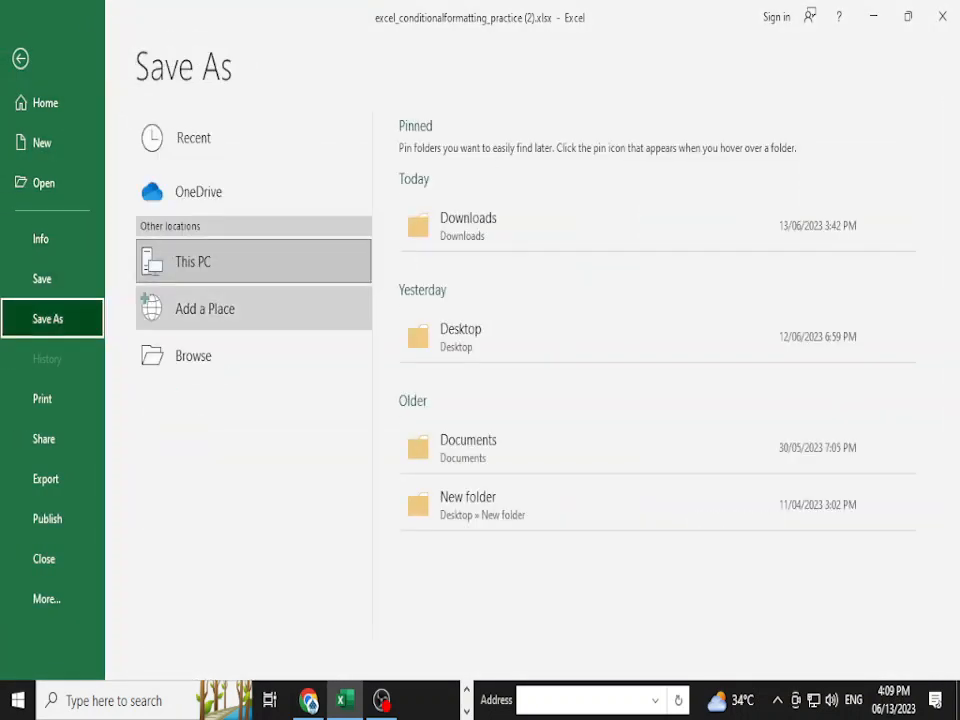
click(195, 350)
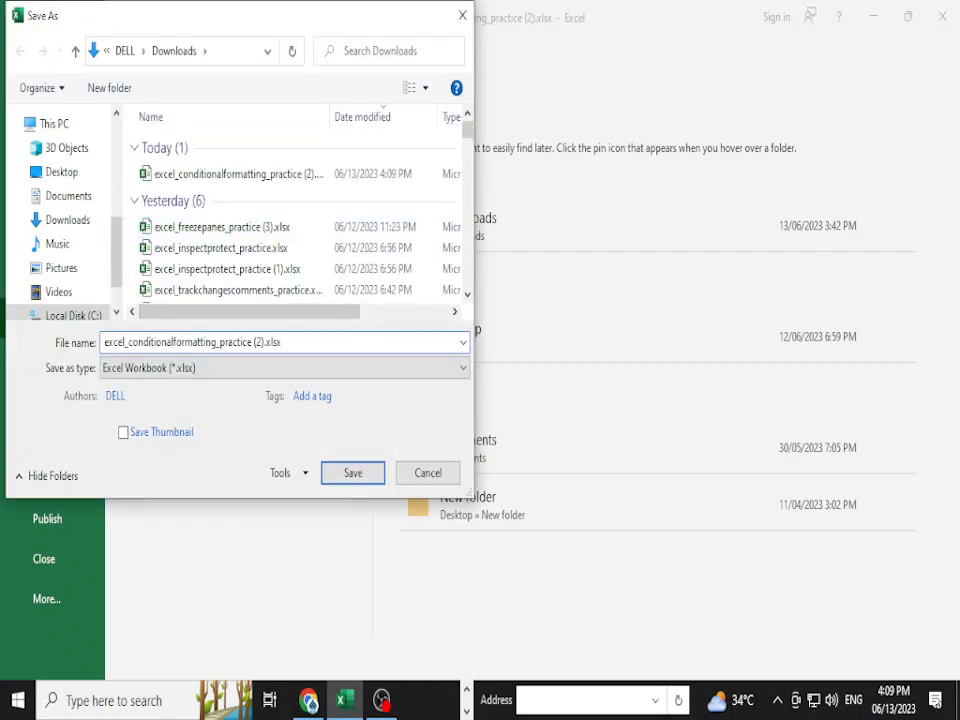
key(ctrl+a)
key(BackSpace)
text(Subhan)
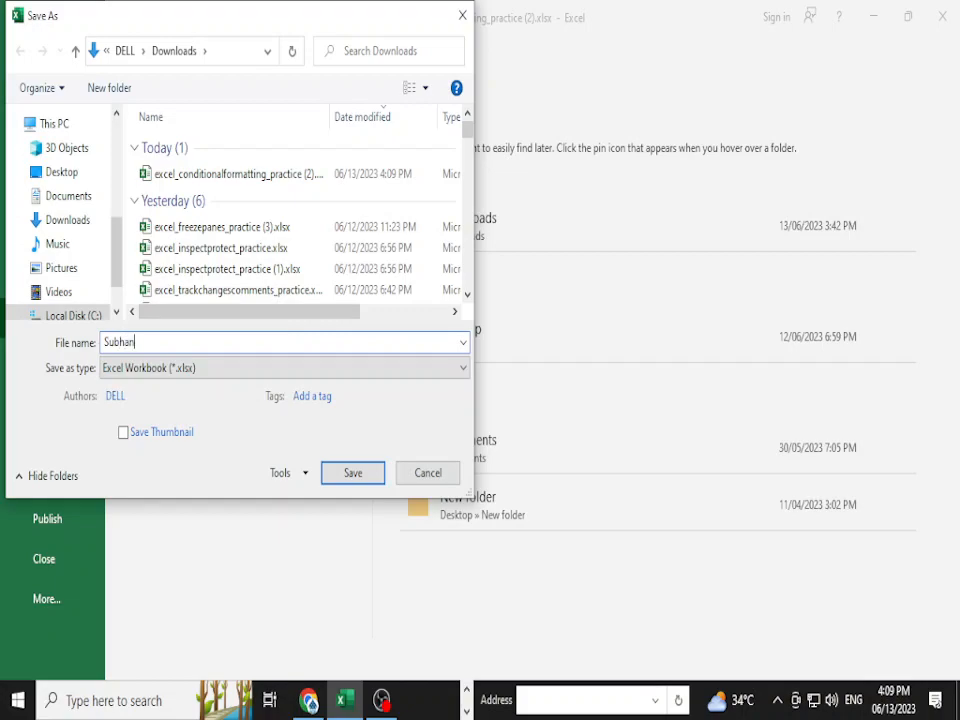
text( Bhaiyaaa)
key(Return)
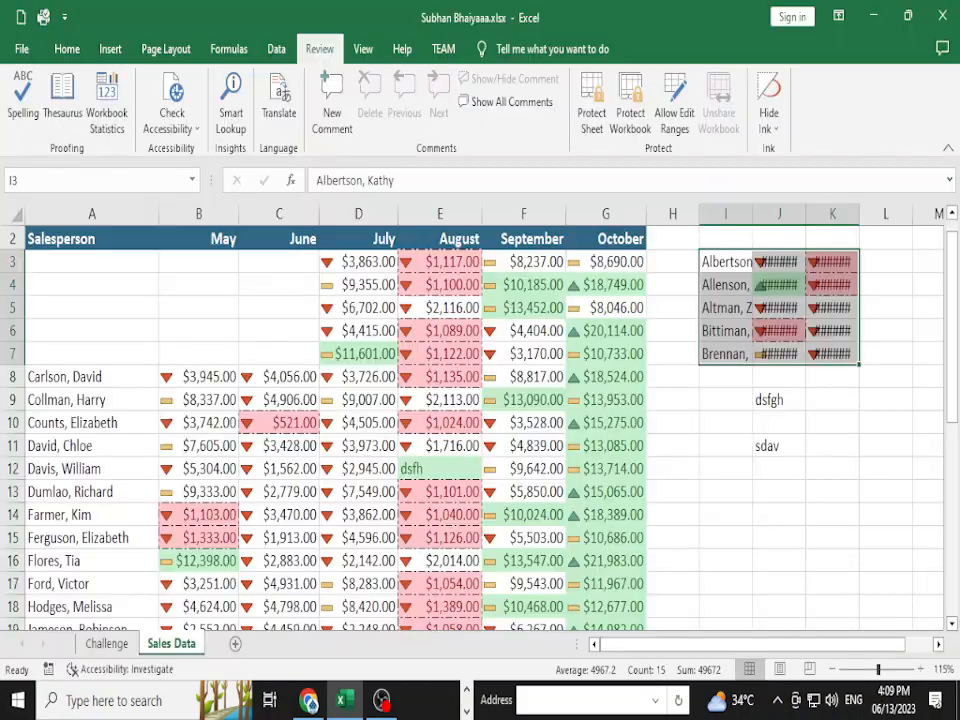
- Close Excel and minimize Chrome and the remaining window to reveal the desktop
click(942, 16)
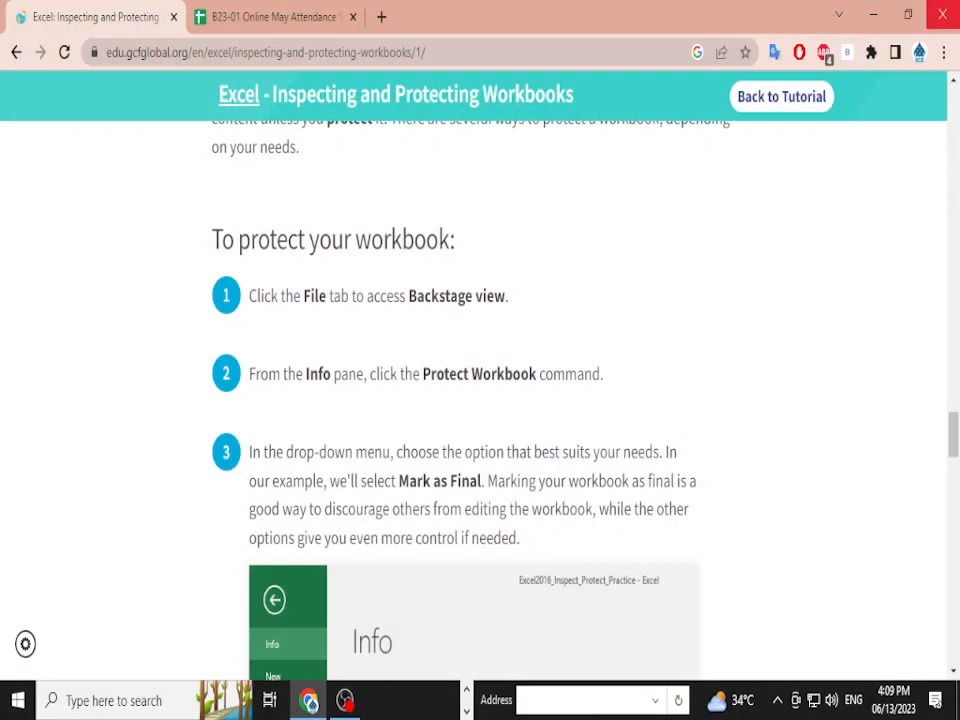
click(874, 14)
click(874, 12)
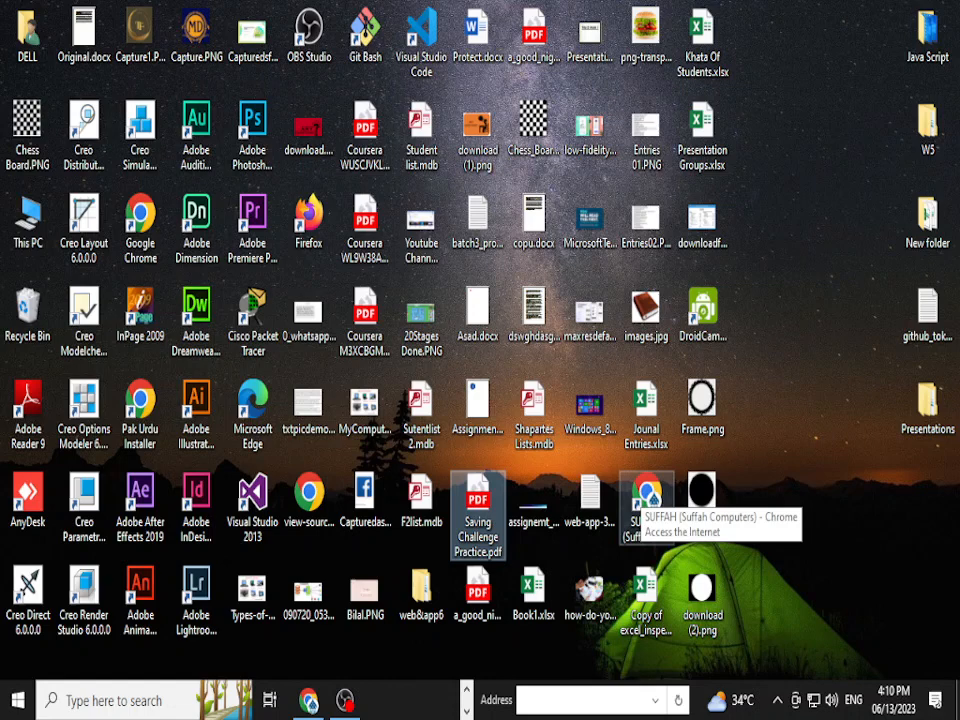
- Browse from the user folder into Downloads and select the newly saved encrypted workbook
click(27, 35)
click(815, 330)
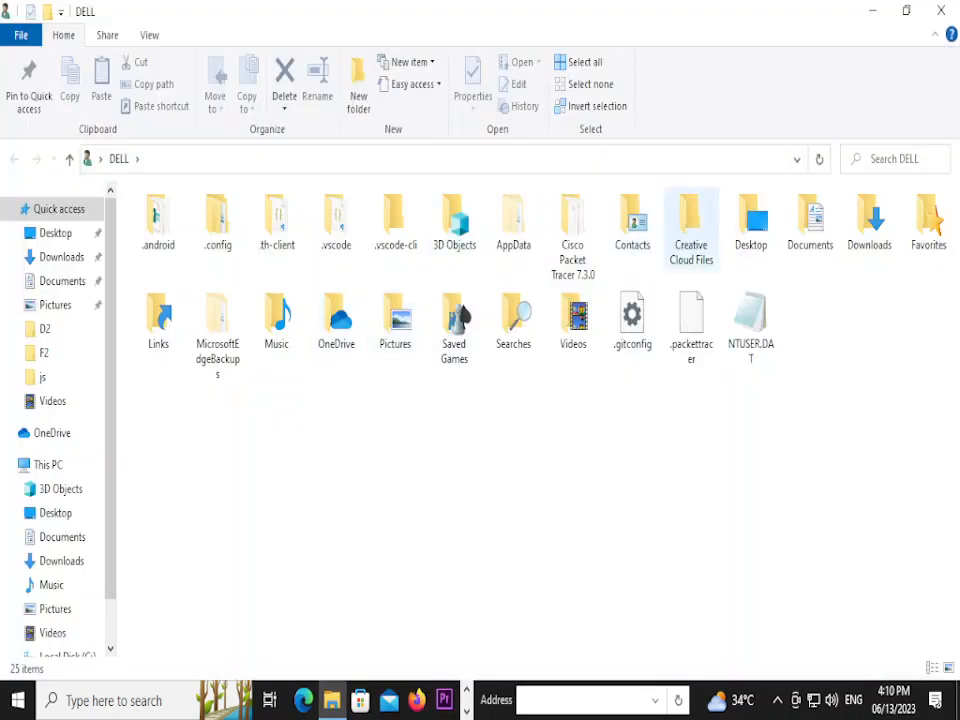
double_click(869, 220)
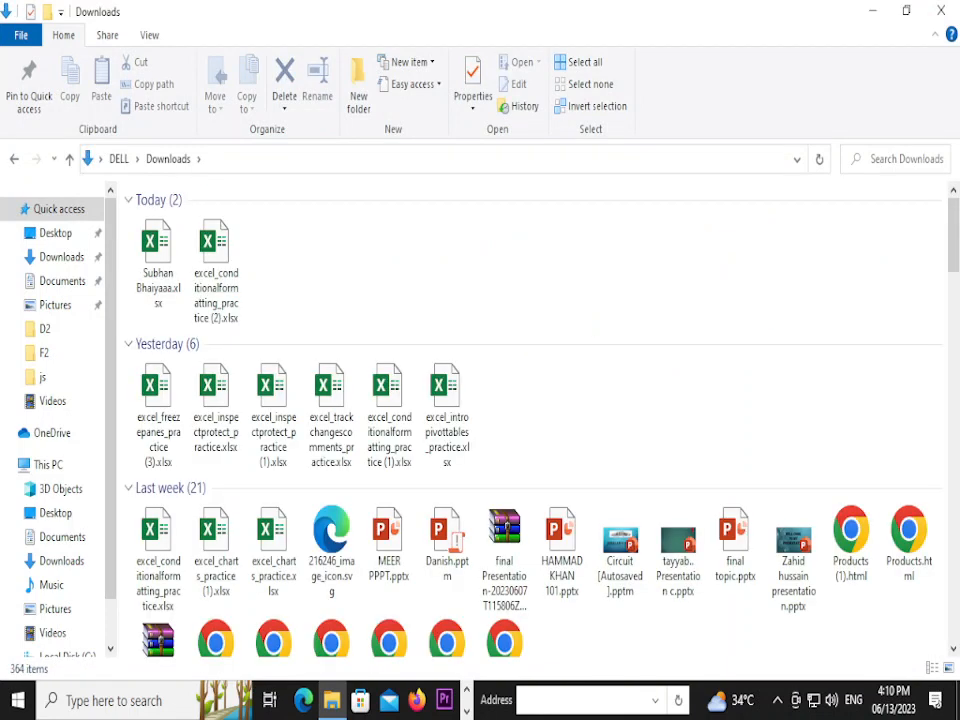
click(158, 264)
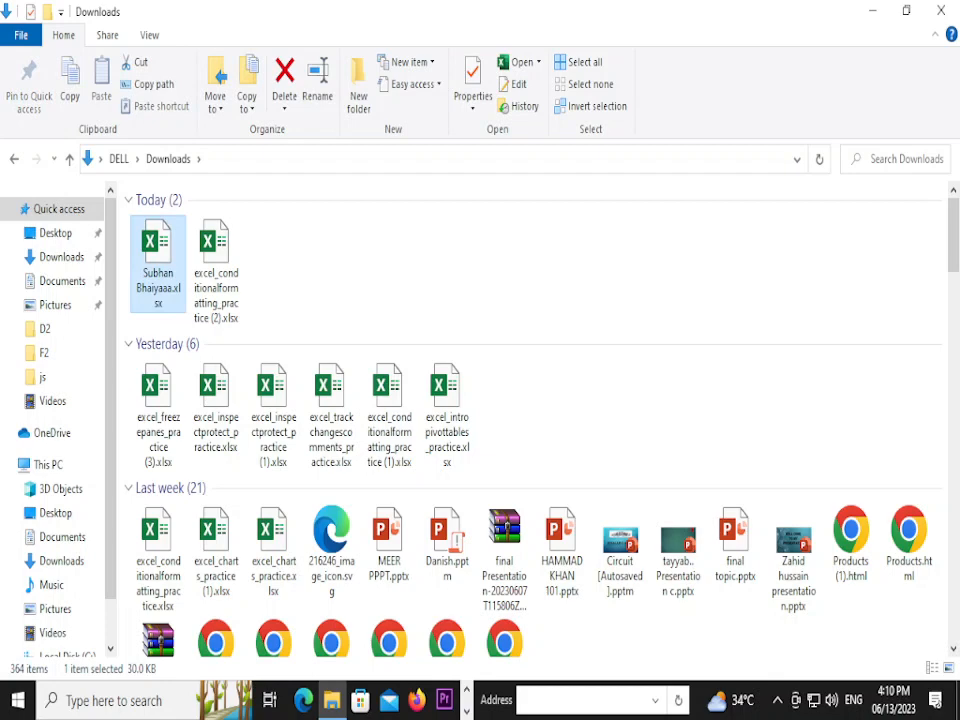
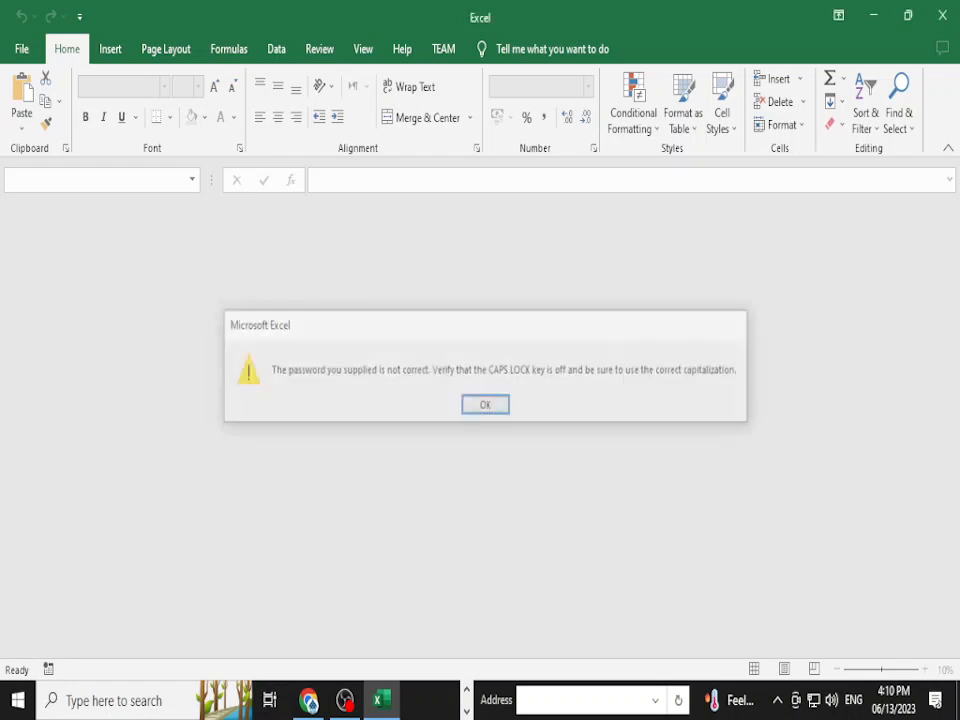
- Dismiss the incorrect-password warning and retry opening the workbook, which is rejected again
key(Return)
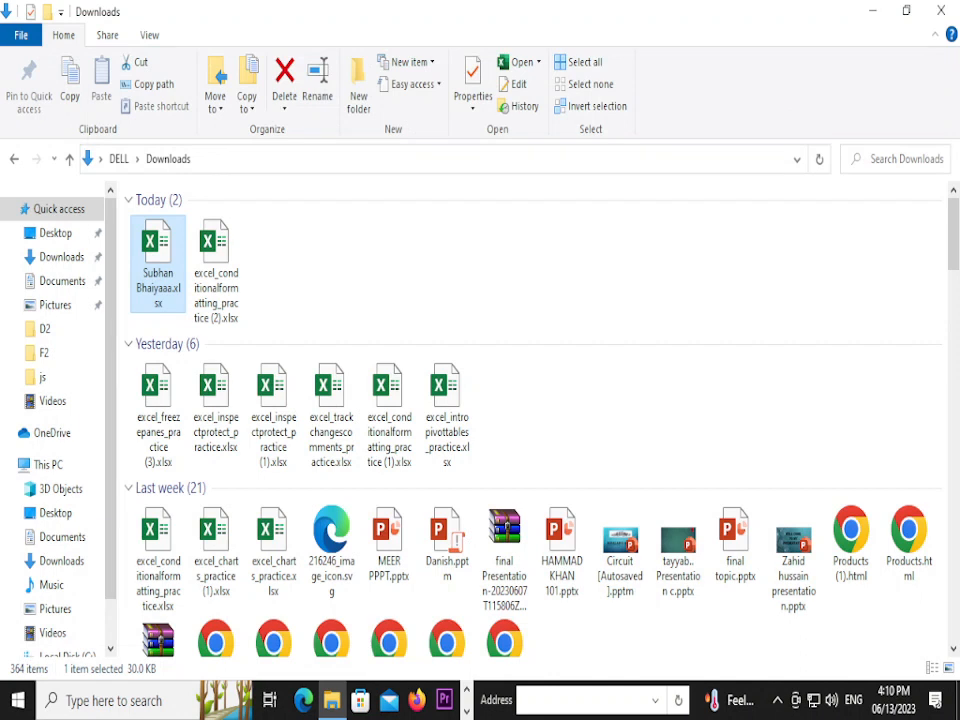
key(Return)
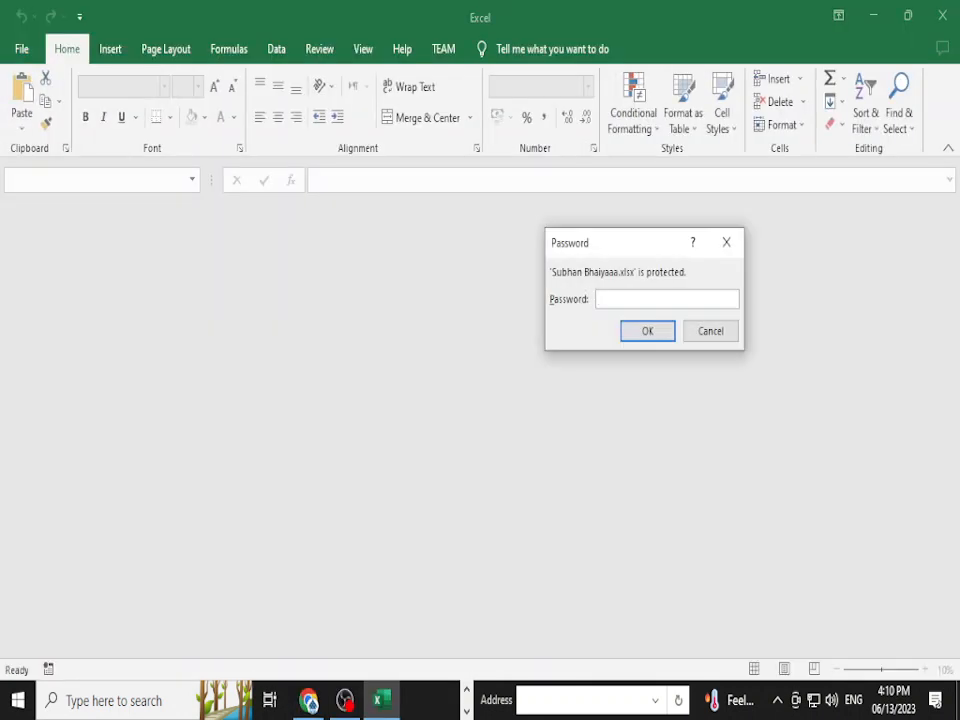
text(*******)
key(Return)
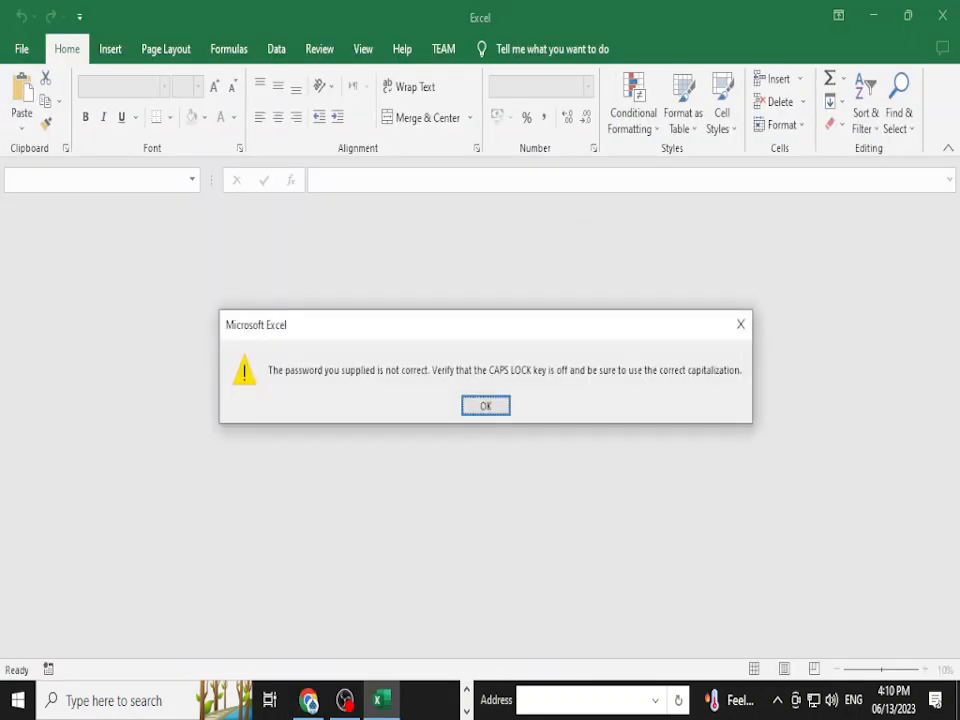
key(Return)
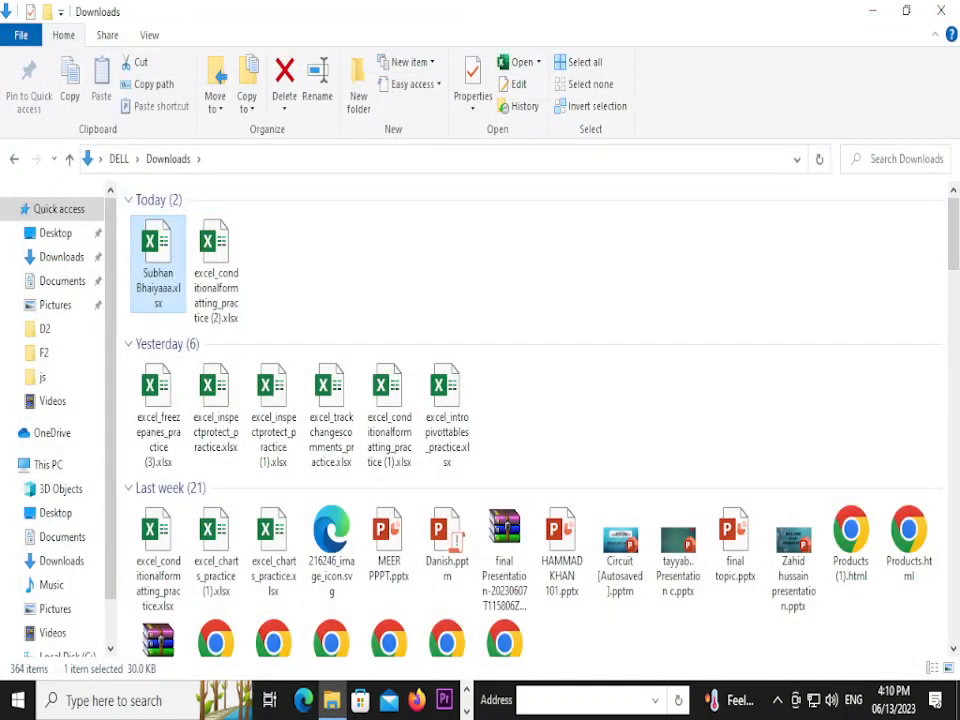
- Reopen the encrypted workbook from Downloads with the correct password
click(158, 264)
right_click(142, 256)
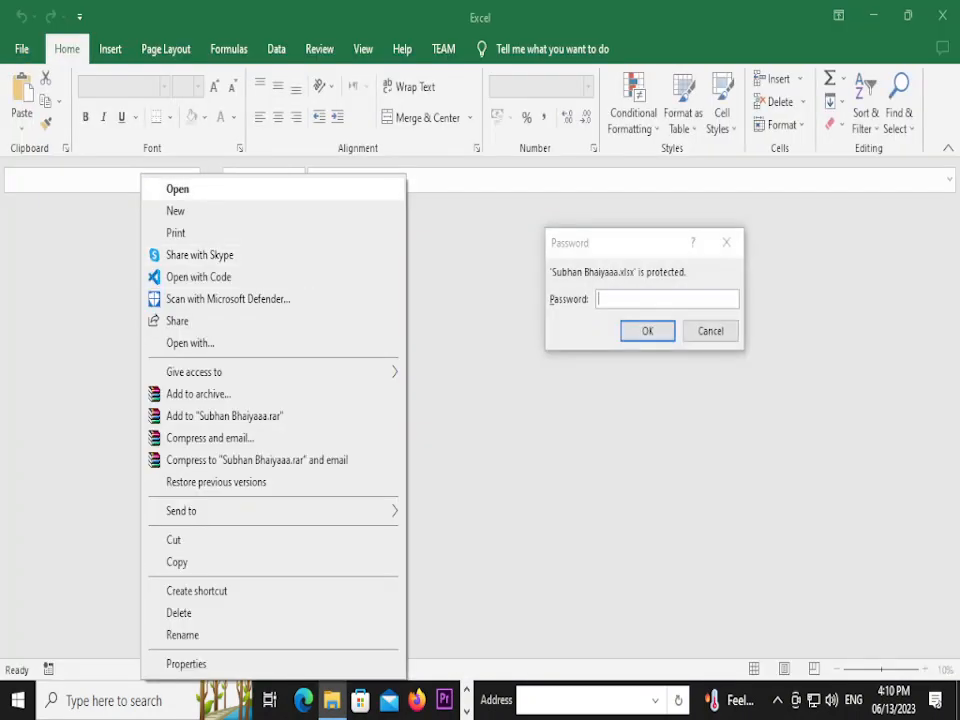
text(123456)
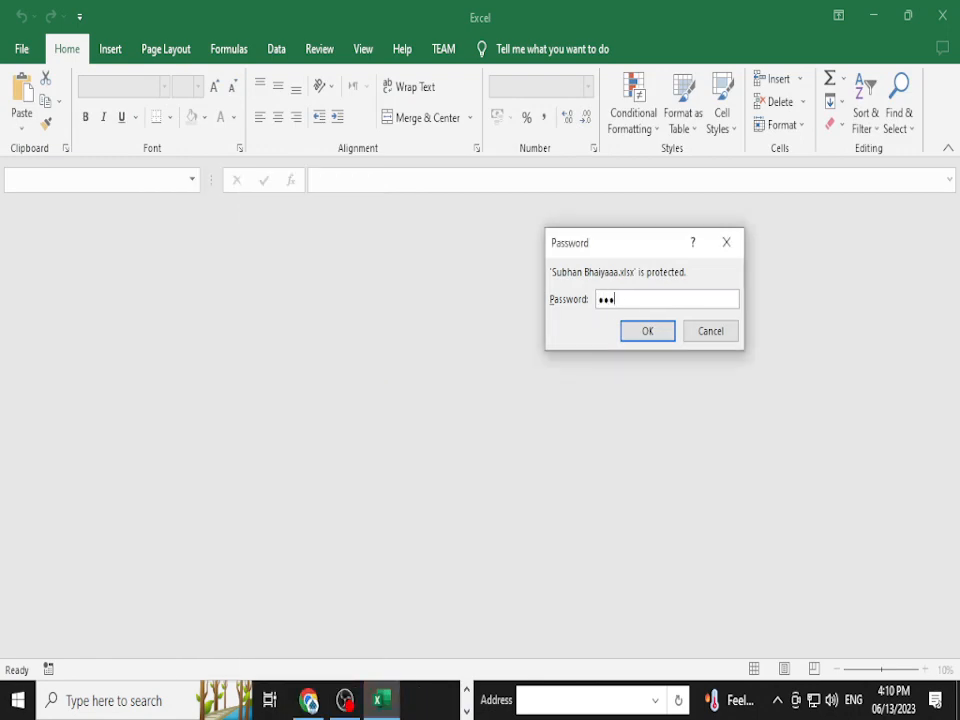
key(Return)
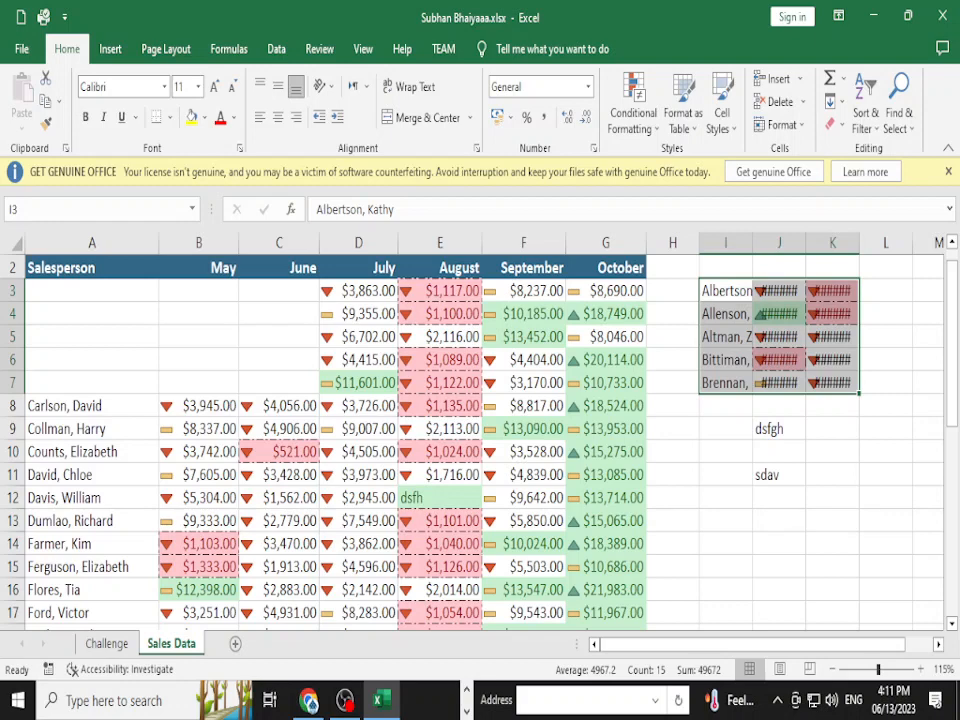
- Move the five salesperson rows from I3:K7 back into A3:C7
click(606, 360)
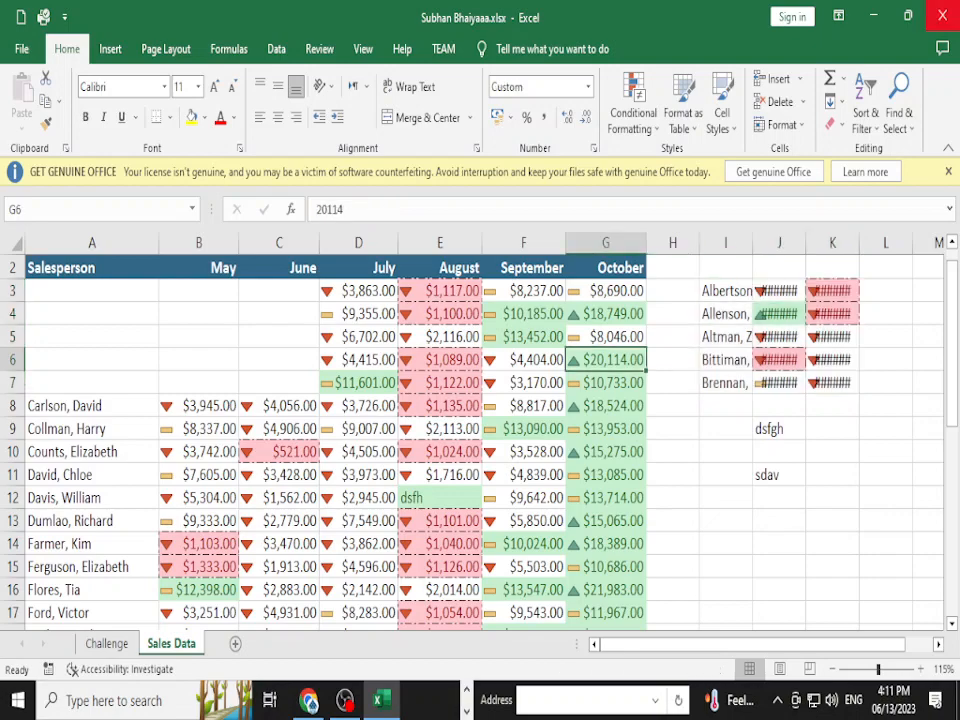
scroll(480, 440, up, 1)
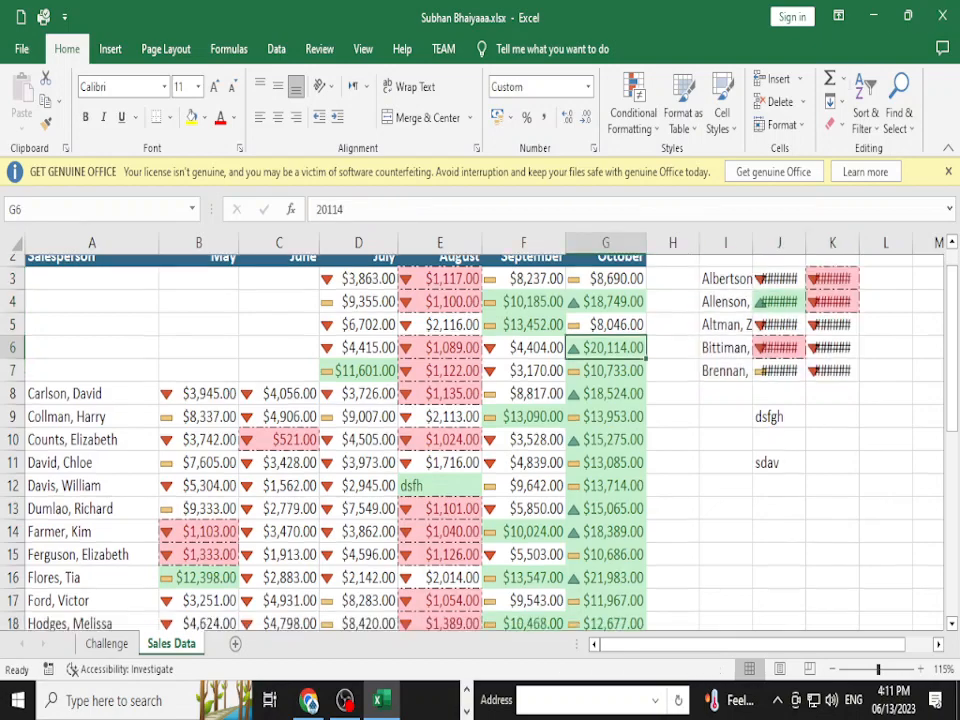
click(726, 342)
click(726, 365)
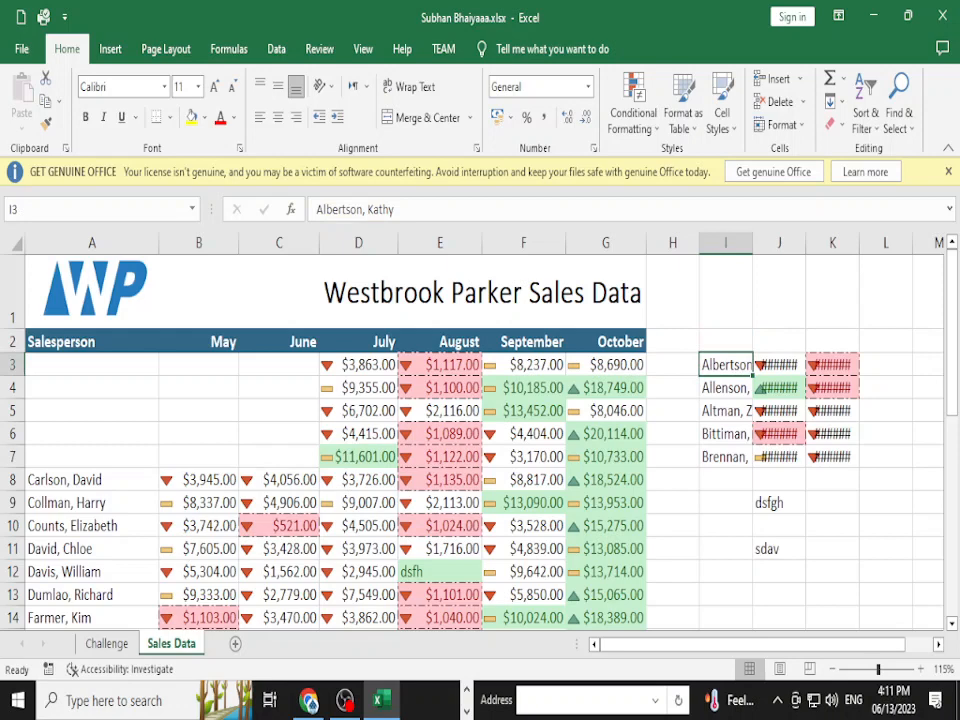
drag(726, 365, 832, 456)
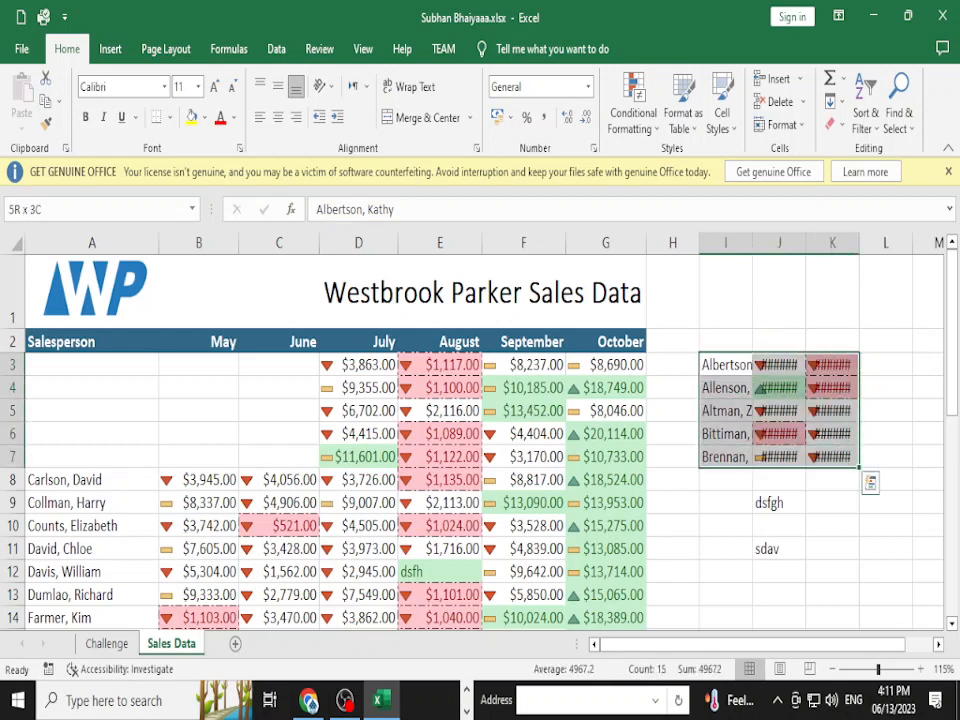
key(ctrl+c)
key(ctrl+v)
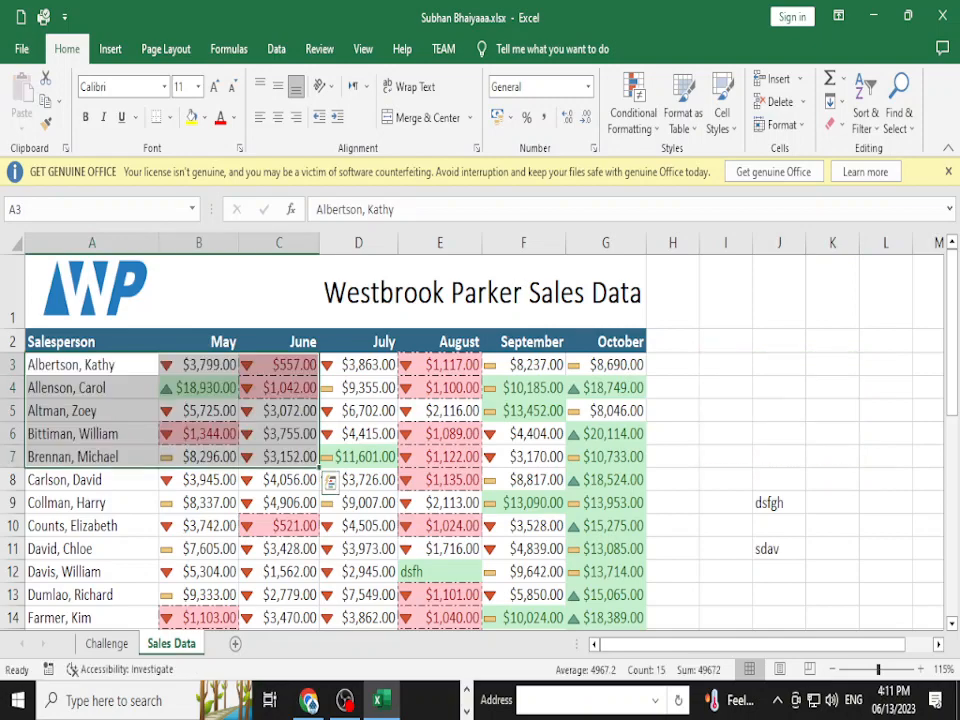
click(440, 618)
- Close the workbook with Don't Save and switch to the browser
scroll(480, 100, down, 5)
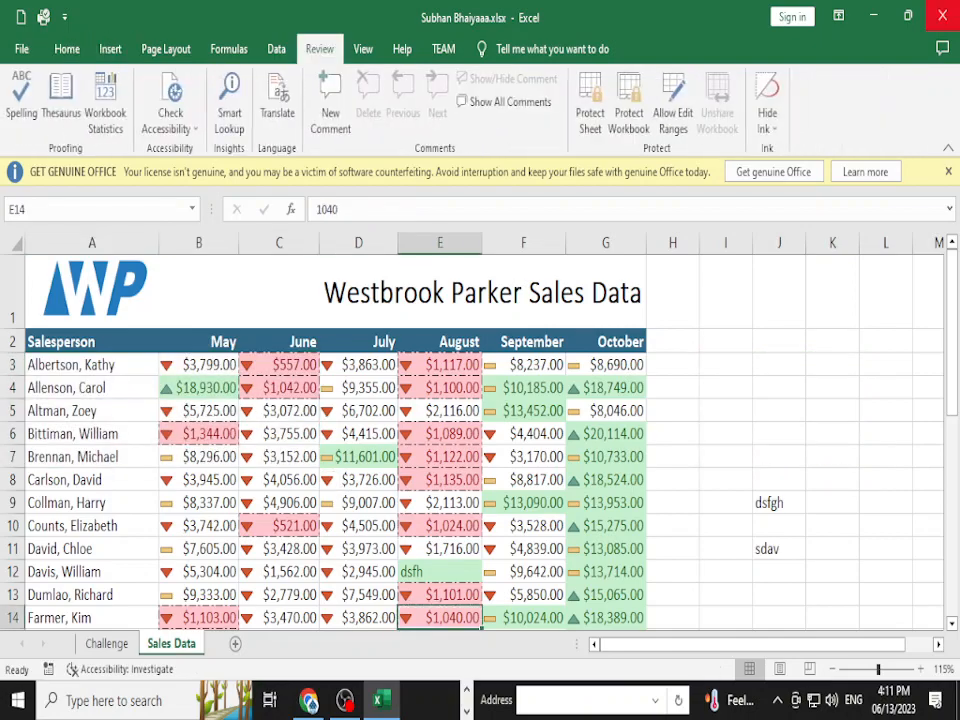
click(942, 16)
click(505, 377)
key(alt+Tab)
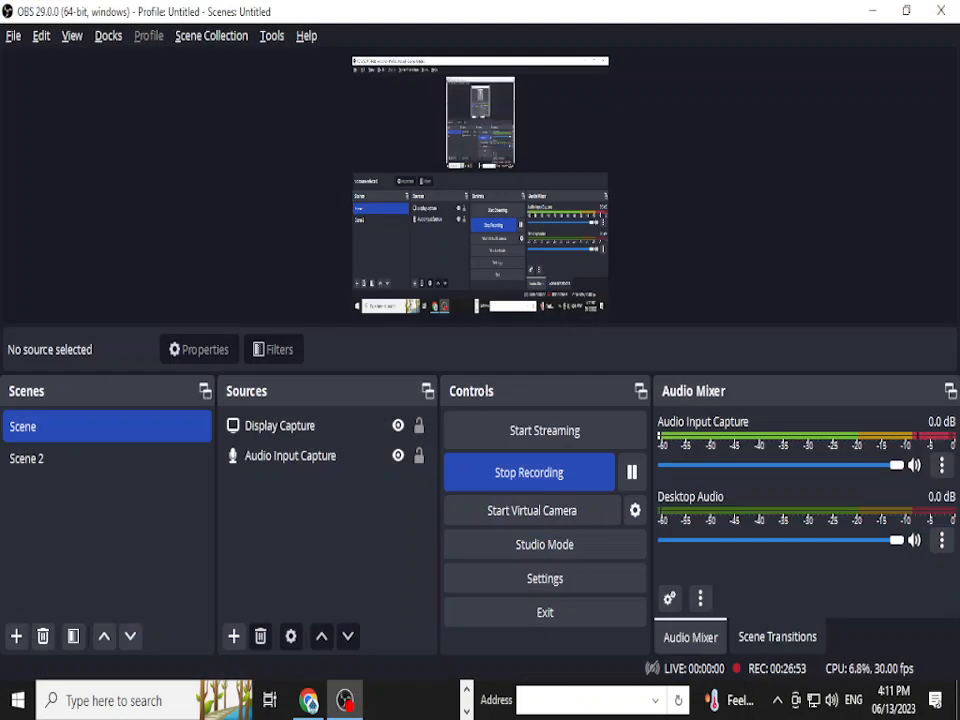
- Read through the Inspecting and Protecting Workbooks challenge steps on GCFGlobal
key(alt+Tab)
key(alt+Tab)
scroll(480, 380, down, 6)
scroll(477, 216, down, 10)
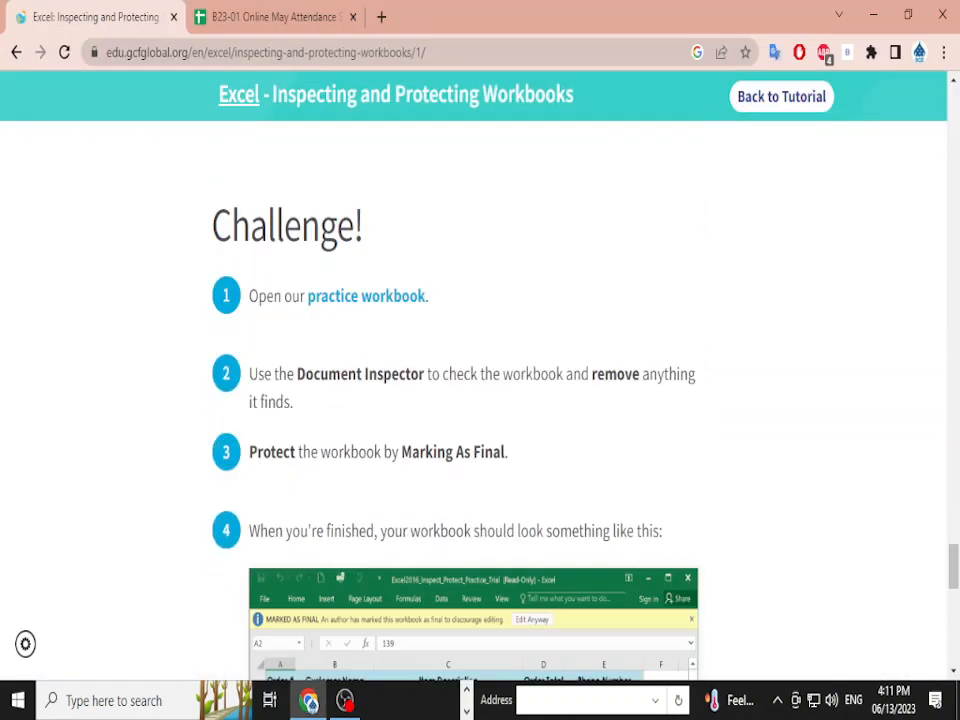
scroll(477, 216, up, 8)
scroll(477, 380, up, 1)
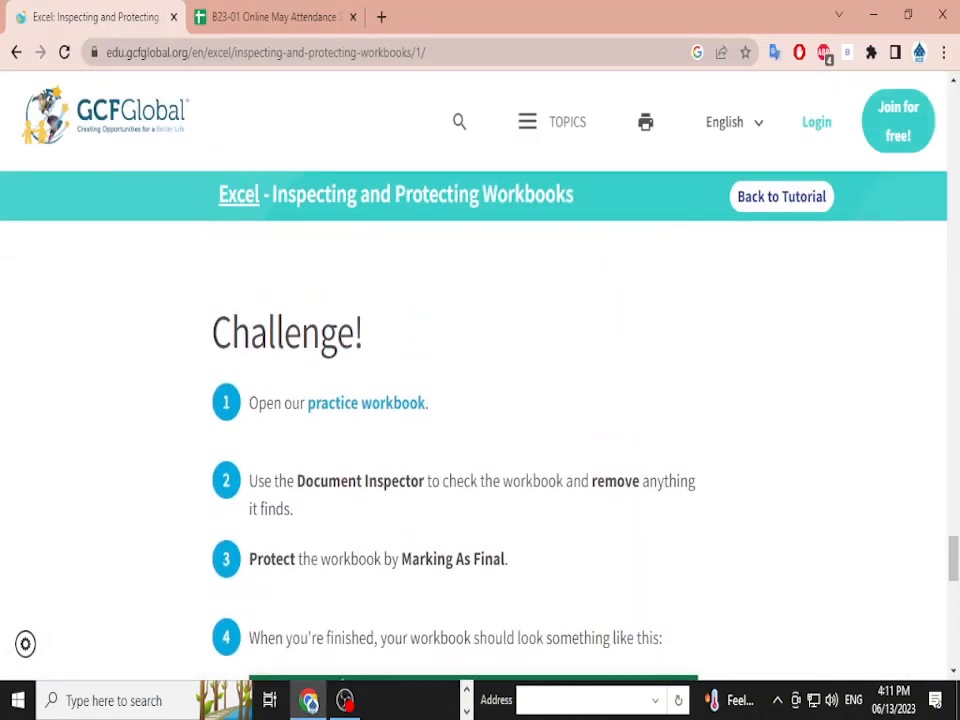
scroll(477, 380, down, 1)
scroll(480, 400, down, 1)
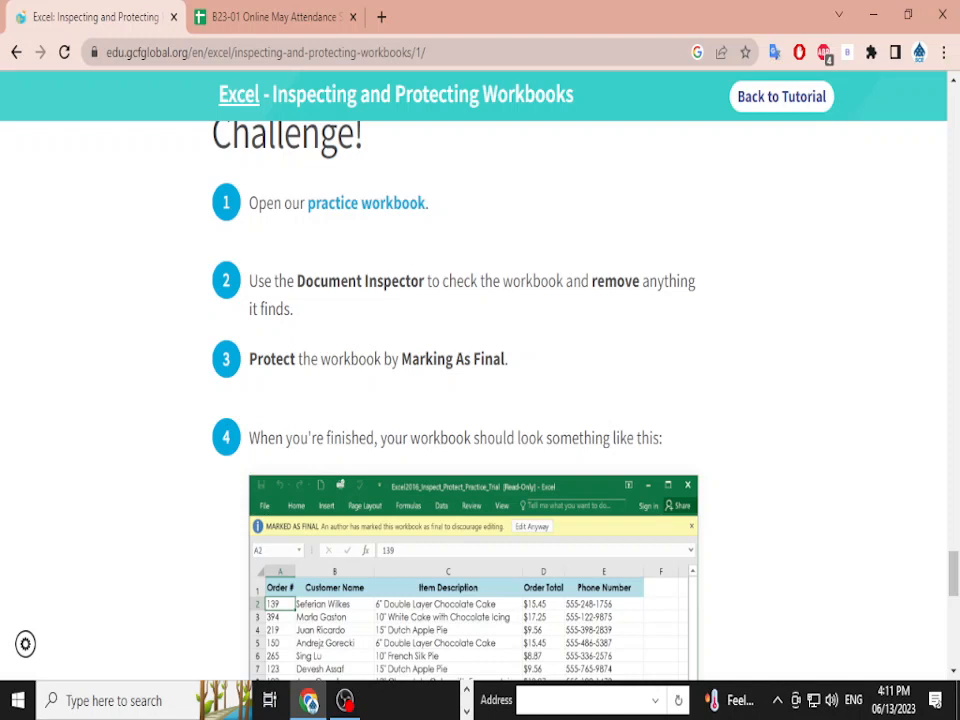
scroll(480, 400, down, 2)
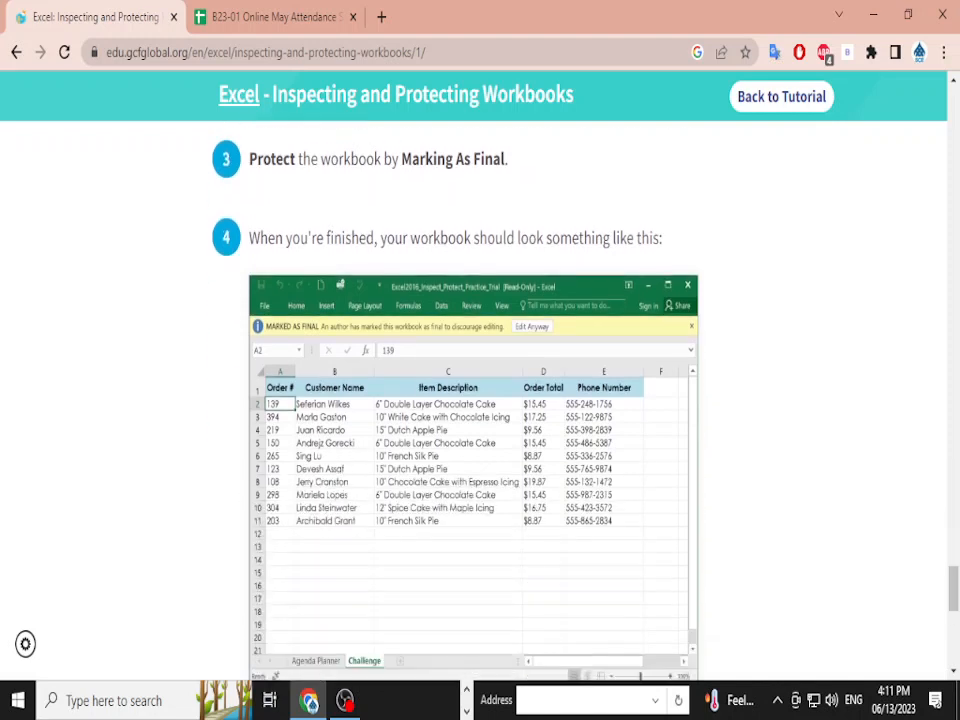
scroll(480, 400, down, 3)
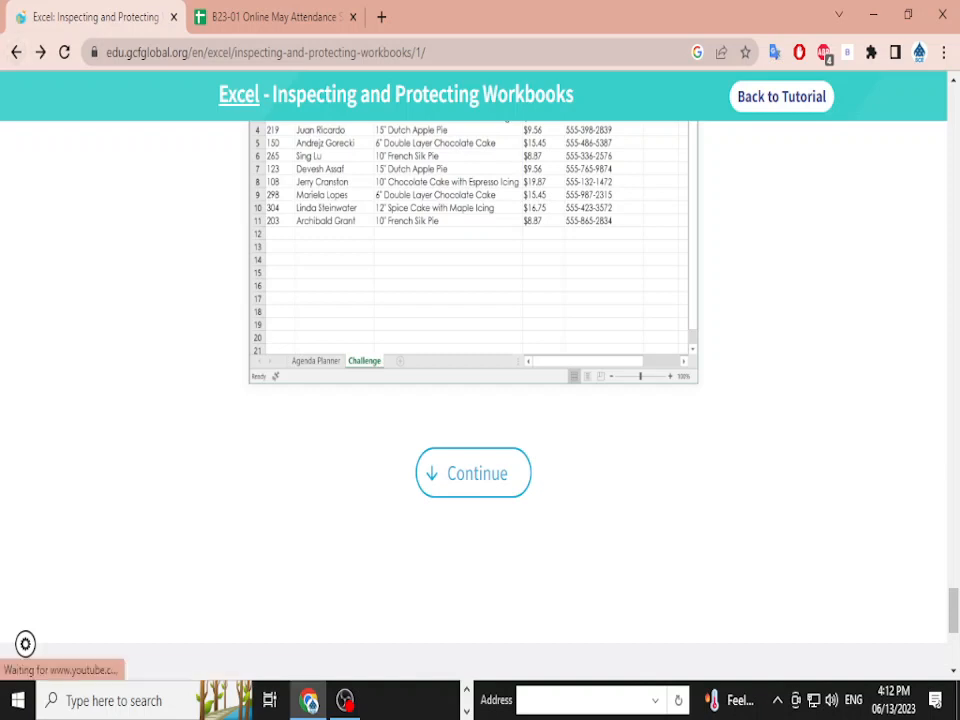
- Glance at the attendance example workbook tab, then return to the tutorial index
click(266, 17)
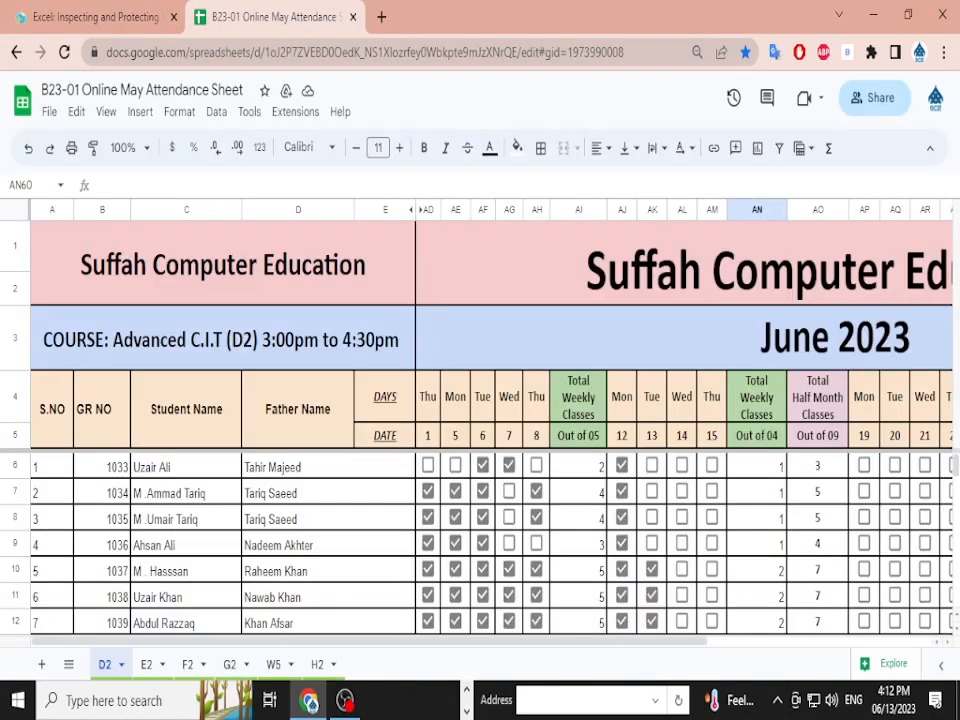
click(84, 16)
click(16, 52)
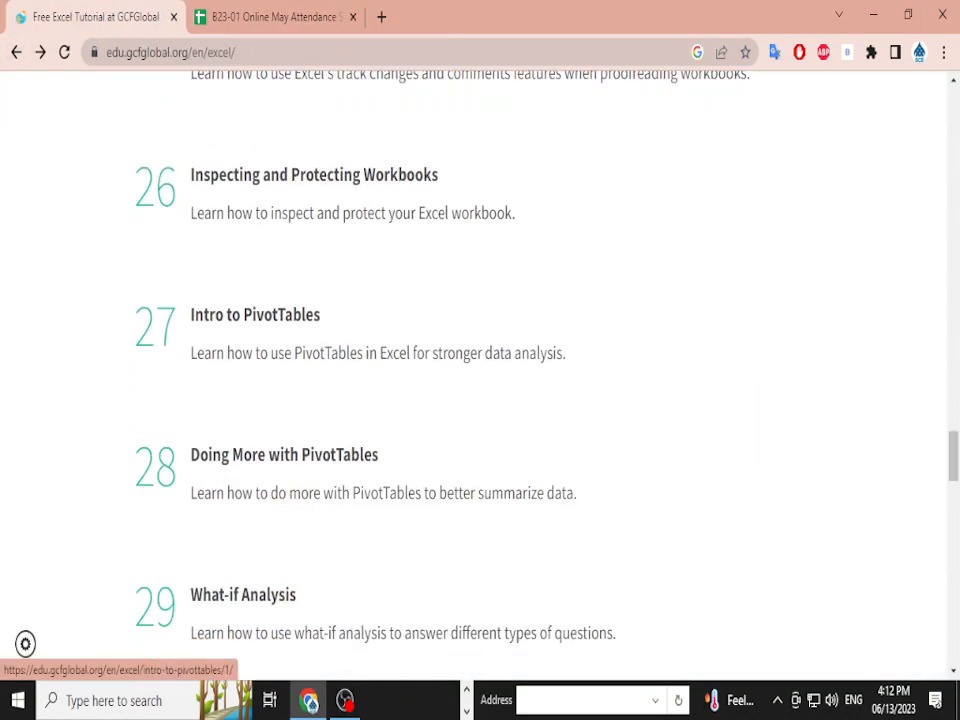
- Look over the PivotTables and What-if Analysis lessons, then close the tutorial tab and Chrome
scroll(400, 360, down, 2)
scroll(400, 360, up, 1)
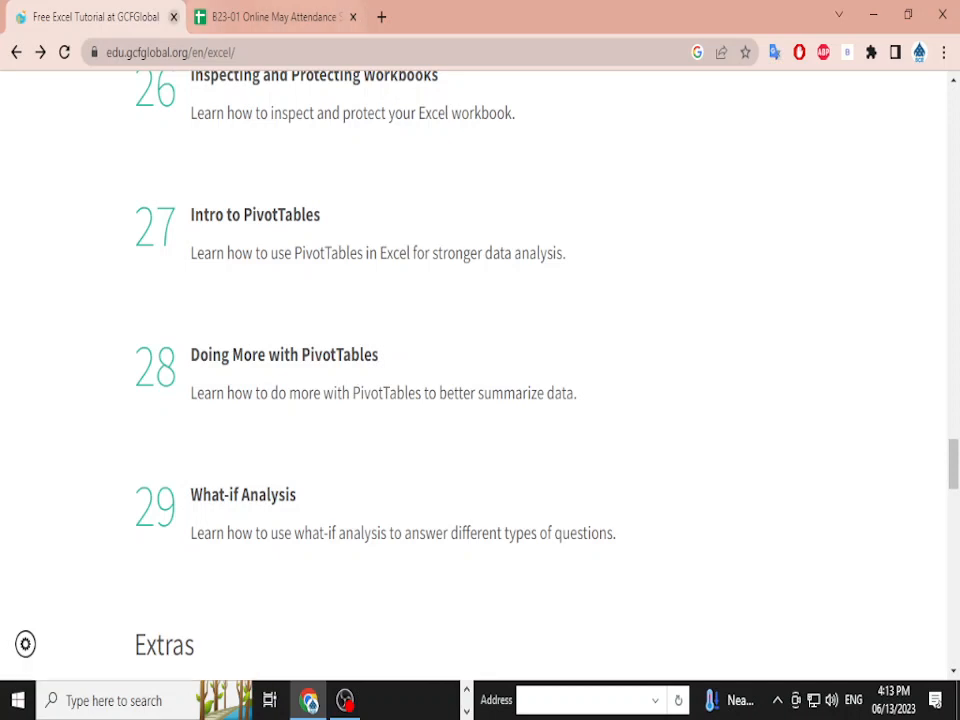
click(173, 17)
click(173, 17)
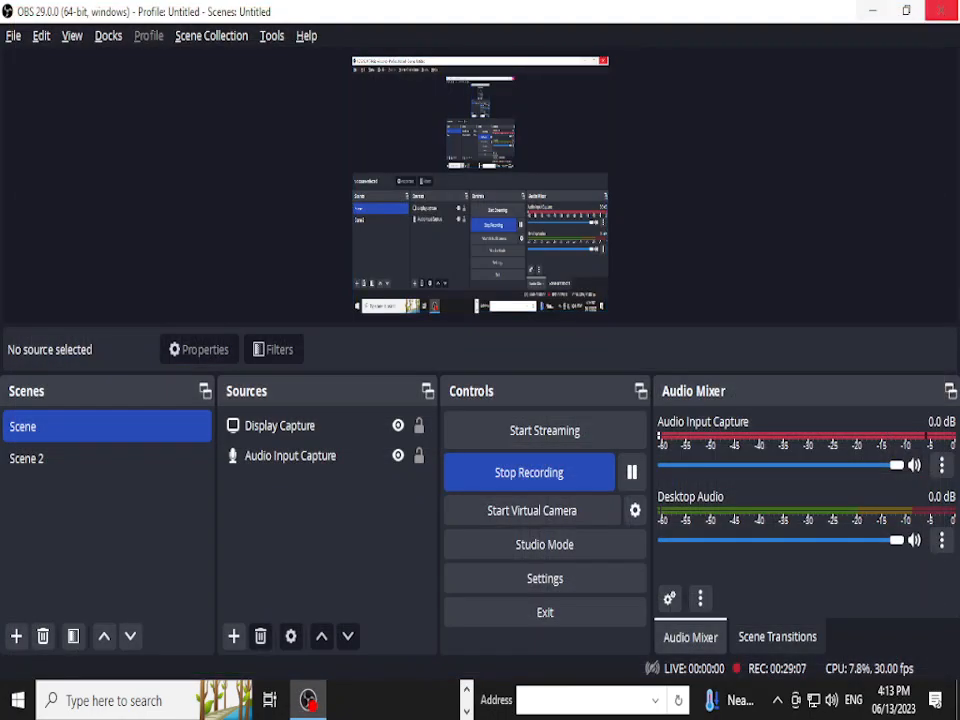